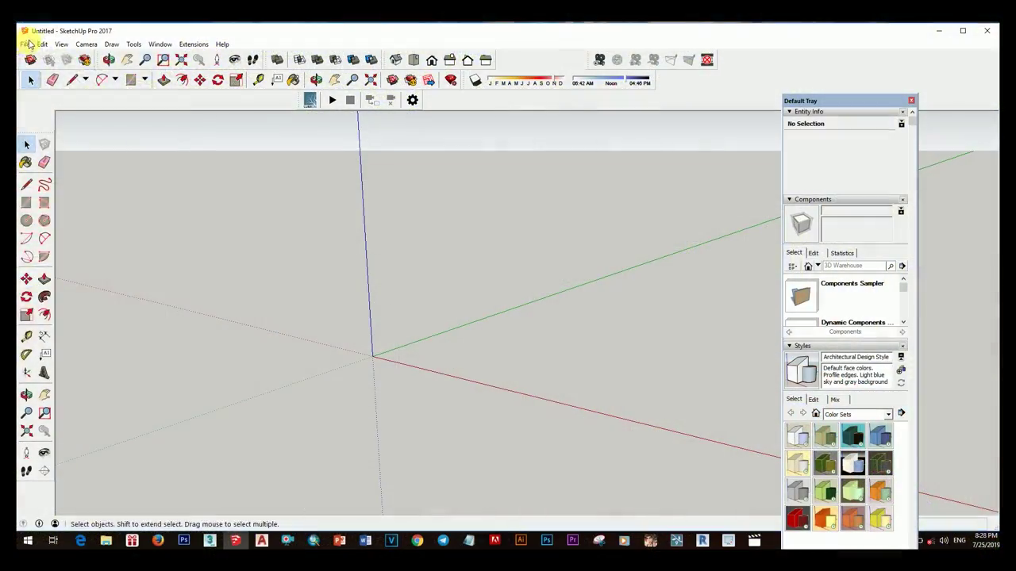
# - Import the AutoCAD drawing 10.dwg from the Villa Drawing by myself folder into the model
pyautogui.click(38, 44)
pyautogui.moveTo(44, 195)
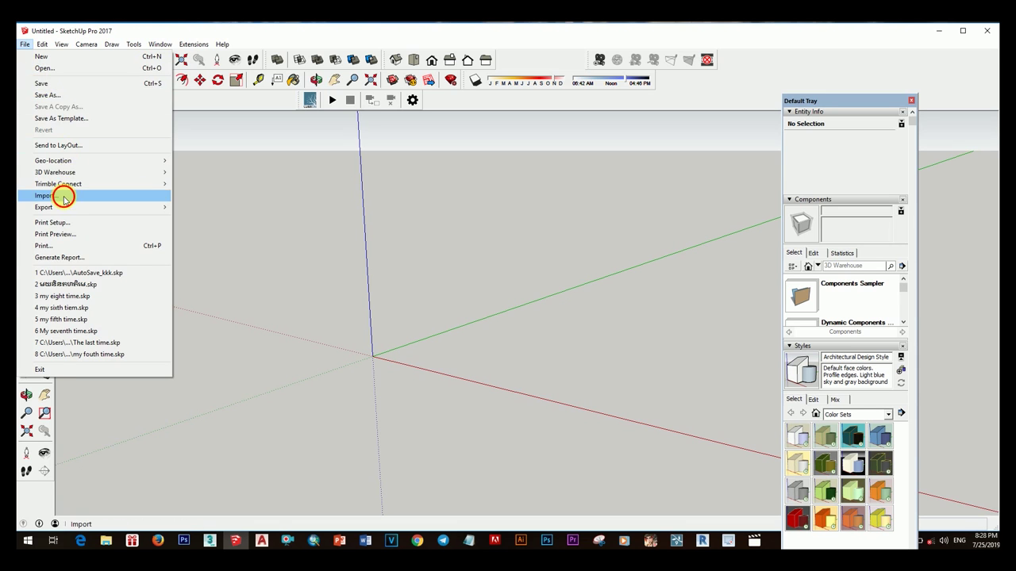
pyautogui.click(479, 205)
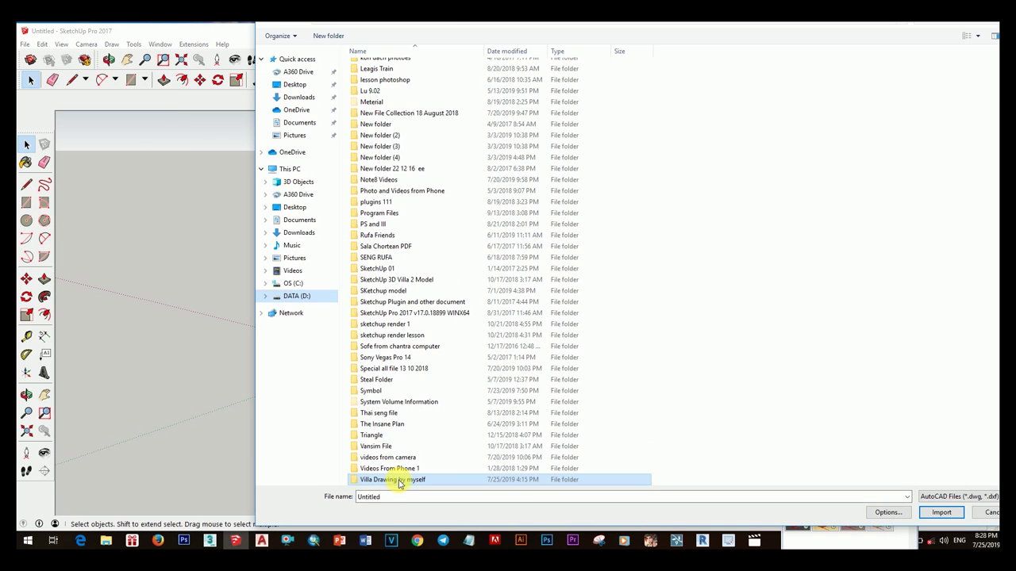
pyautogui.doubleClick(395, 479)
pyautogui.doubleClick(365, 165)
pyautogui.doubleClick(371, 66)
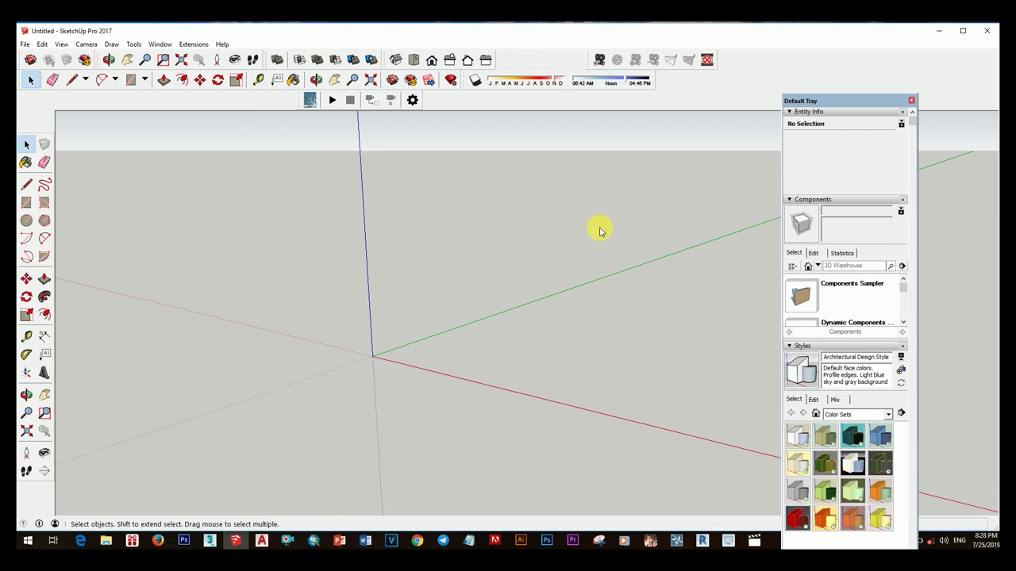
# - Delete the border rectangle and circle markers surrounding the imported plan
pyautogui.click(564, 365)
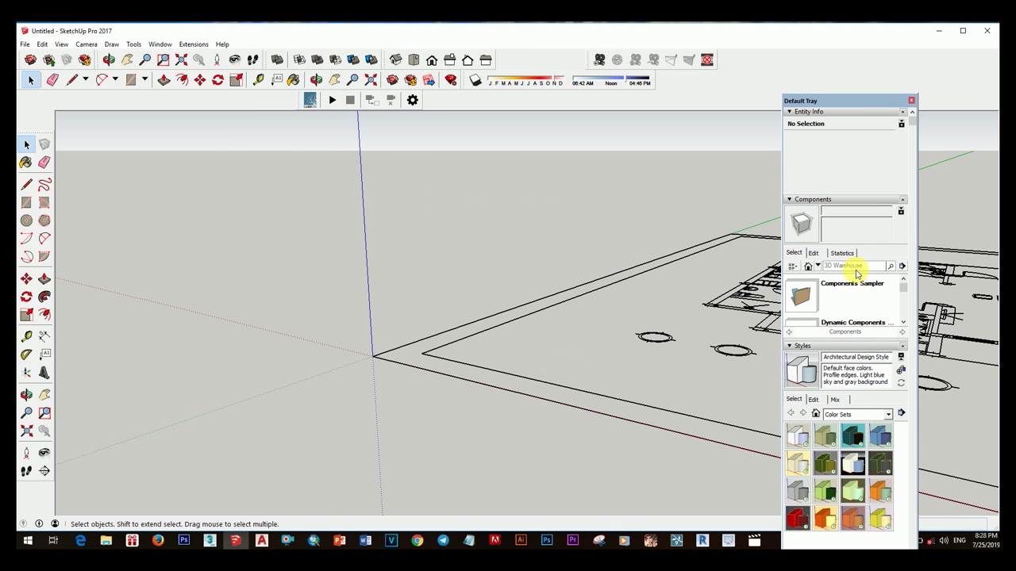
pyautogui.scroll(-3, 623, 352)
pyautogui.moveTo(624, 351); pyautogui.dragTo(549, 423, button='middle')
pyautogui.scroll(2, 548, 423)
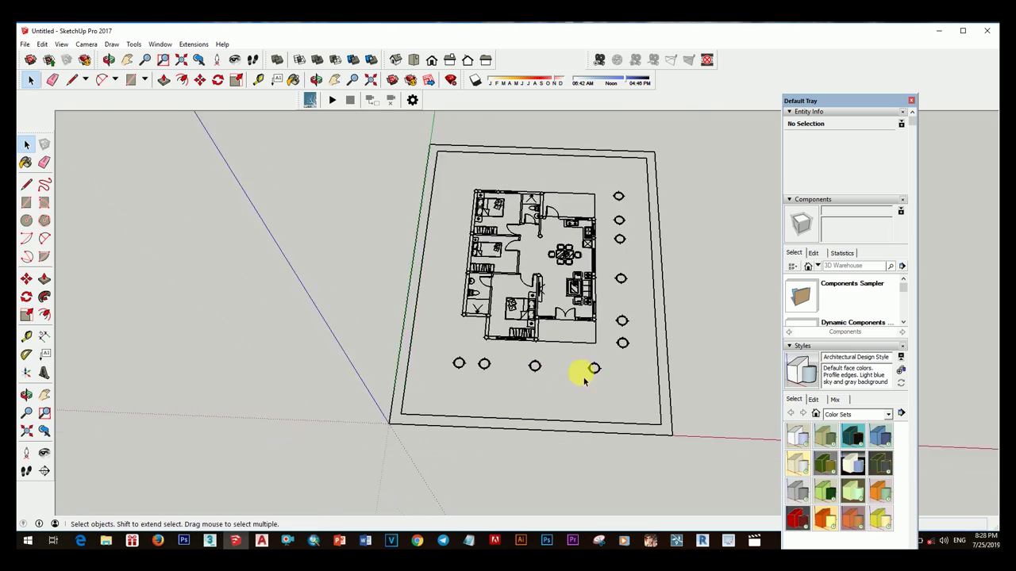
pyautogui.moveTo(583, 370); pyautogui.dragTo(622, 429, button='middle')
pyautogui.click(635, 432)
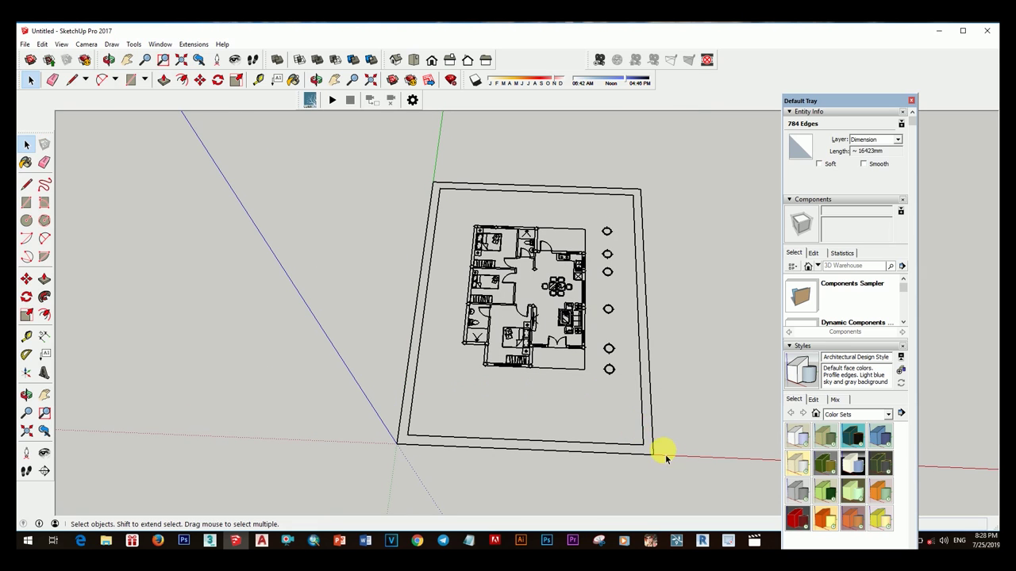
pyautogui.moveTo(667, 454); pyautogui.dragTo(600, 186)
pyautogui.press('Delete')
pyautogui.moveTo(431, 339); pyautogui.dragTo(376, 310)
pyautogui.press('Delete')
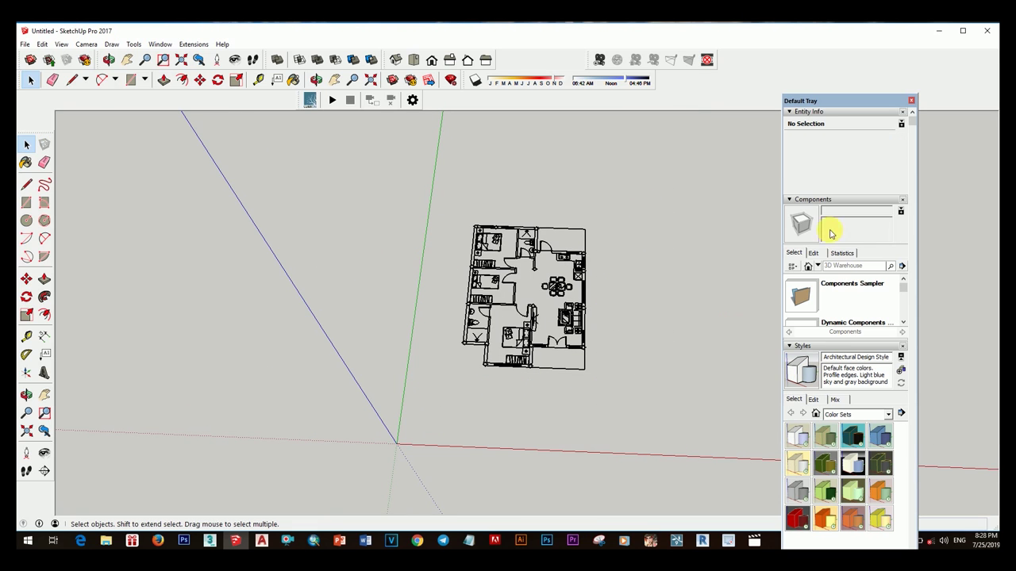
# - Turn off profile edges in the style's edge settings
pyautogui.click(814, 253)
pyautogui.click(813, 400)
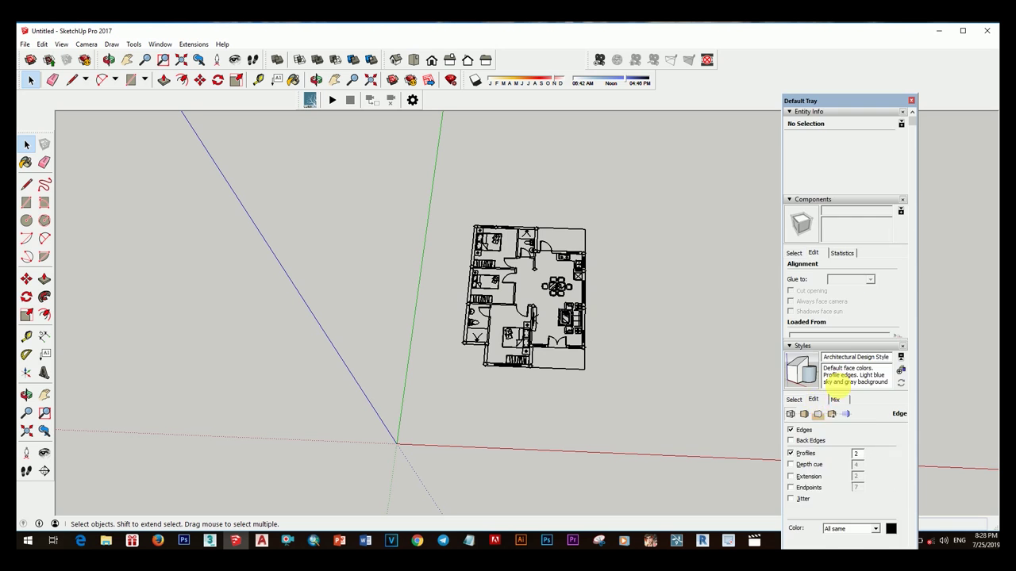
pyautogui.scroll(-3, 793, 328)
pyautogui.moveTo(585, 295)
pyautogui.mouseDown(button='middle')
pyautogui.moveTo(607, 314)
pyautogui.moveTo(419, 193)
pyautogui.mouseUp(button='middle')
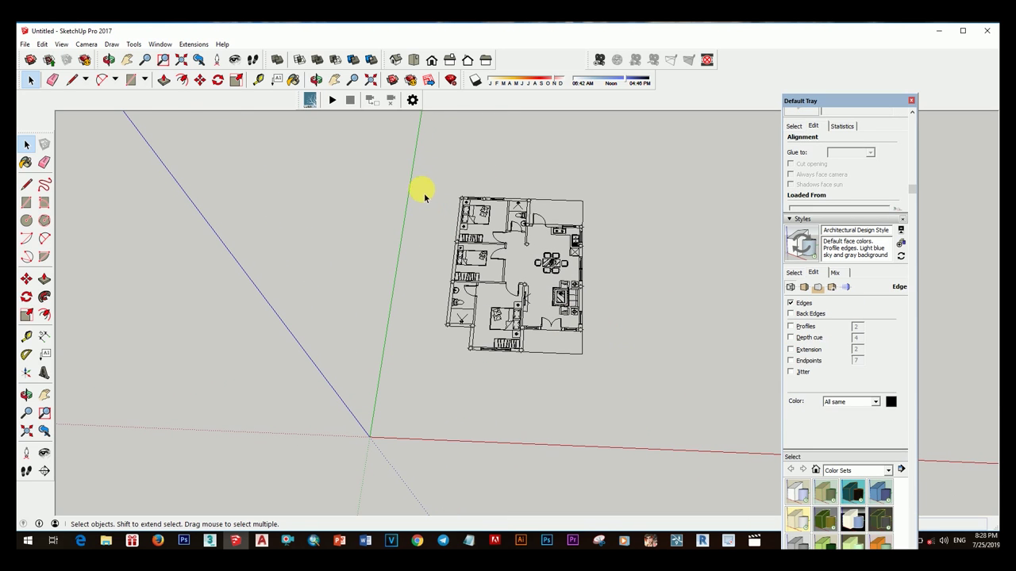
# - Group the whole floor plan and close the Default Tray
pyautogui.moveTo(419, 192); pyautogui.dragTo(634, 393)
pyautogui.rightClick(524, 317)
pyautogui.click(568, 249)
pyautogui.click(607, 238)
pyautogui.moveTo(608, 238); pyautogui.dragTo(648, 221, button='middle')
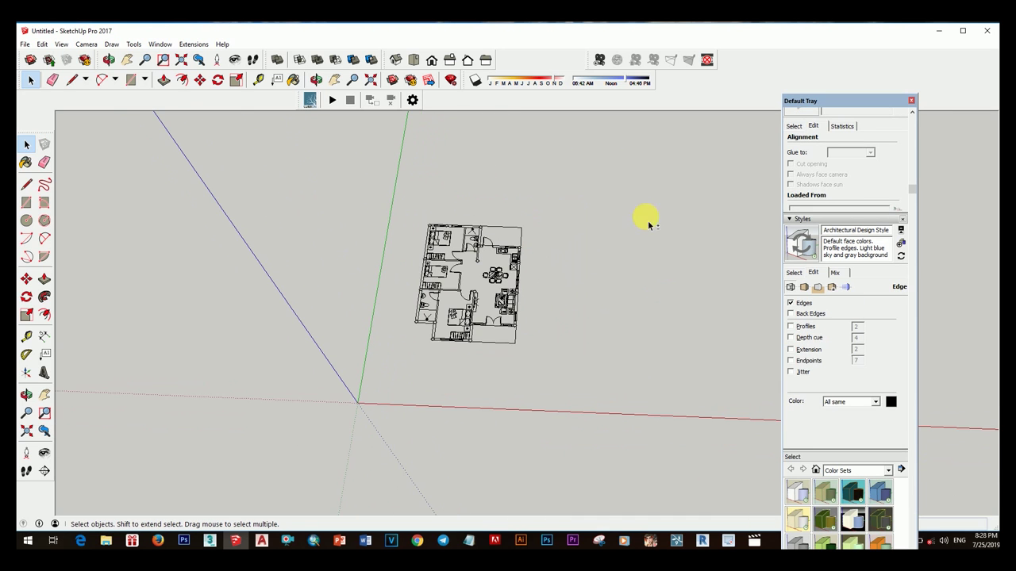
pyautogui.click(911, 101)
pyautogui.scroll(3, 369, 333)
# - Draw a rectangle face over the plan from its top-left corner to the opposite corner
pyautogui.moveTo(370, 334); pyautogui.dragTo(424, 369, button='middle')
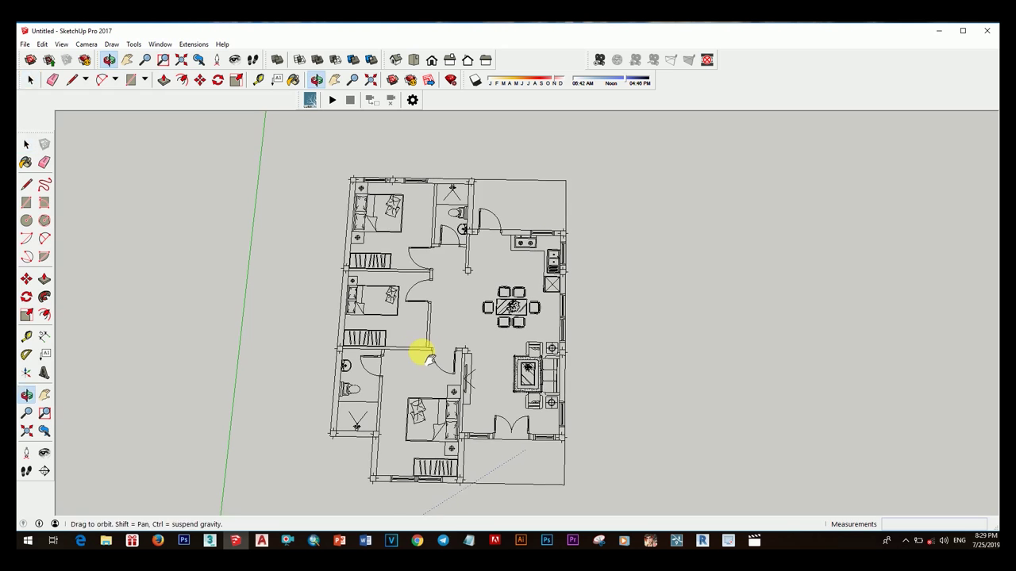
pyautogui.press('r')
pyautogui.scroll(3, 347, 182)
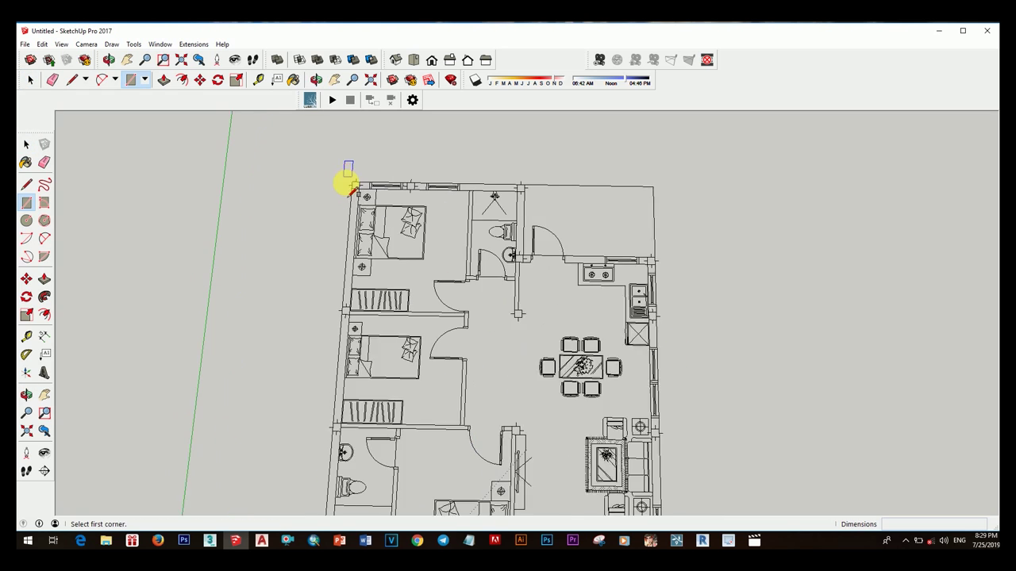
pyautogui.click(361, 190)
pyautogui.moveTo(409, 234)
pyautogui.mouseDown(button='middle')
pyautogui.moveTo(528, 362)
pyautogui.moveTo(529, 453)
pyautogui.moveTo(547, 411)
pyautogui.moveTo(481, 415)
pyautogui.mouseUp(button='middle')
pyautogui.click(548, 412)
# - Draw two more rectangles to cover the rest of the plan with faces
pyautogui.scroll(2, 344, 389)
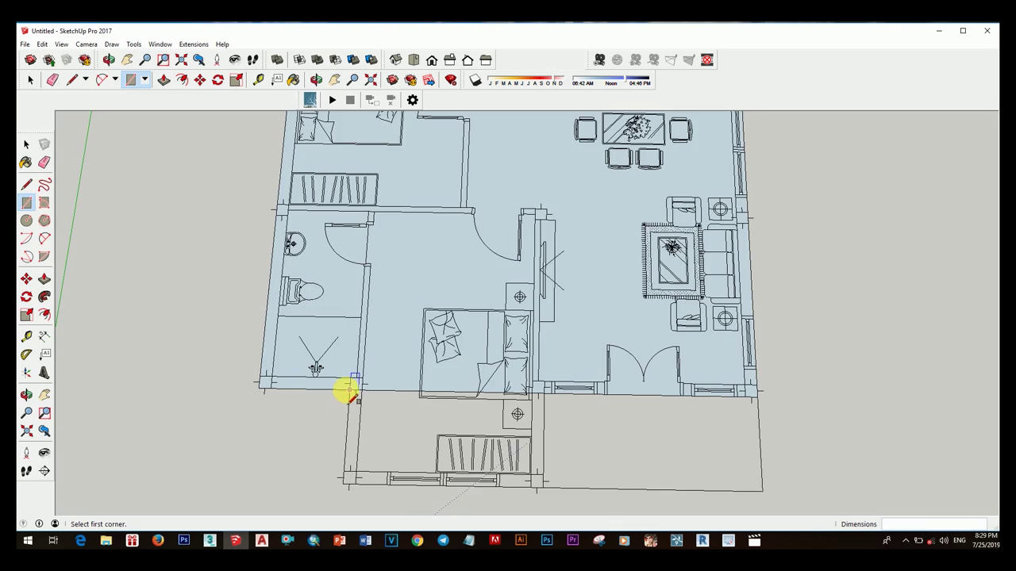
pyautogui.click(344, 382)
pyautogui.scroll(-1, 476, 421)
pyautogui.scroll(1, 500, 416)
pyautogui.click(503, 422)
pyautogui.scroll(-2, 503, 422)
pyautogui.moveTo(507, 329)
pyautogui.mouseDown(button='middle')
pyautogui.moveTo(625, 383)
pyautogui.moveTo(510, 420)
pyautogui.moveTo(448, 373)
pyautogui.moveTo(553, 430)
pyautogui.moveTo(482, 369)
pyautogui.mouseUp(button='middle')
pyautogui.scroll(2, 625, 383)
pyautogui.click(585, 390)
pyautogui.scroll(-3, 566, 392)
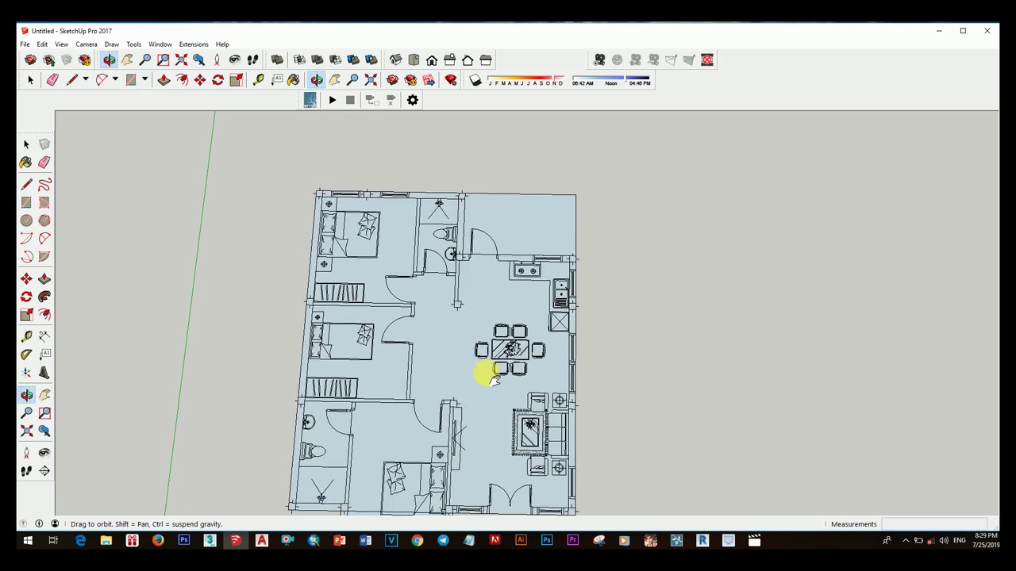
# - Erase the four stray edges left on the plan
pyautogui.press('space')
pyautogui.rightClick(380, 391)
pyautogui.click(415, 106)
pyautogui.moveTo(415, 111); pyautogui.dragTo(512, 254, button='middle')
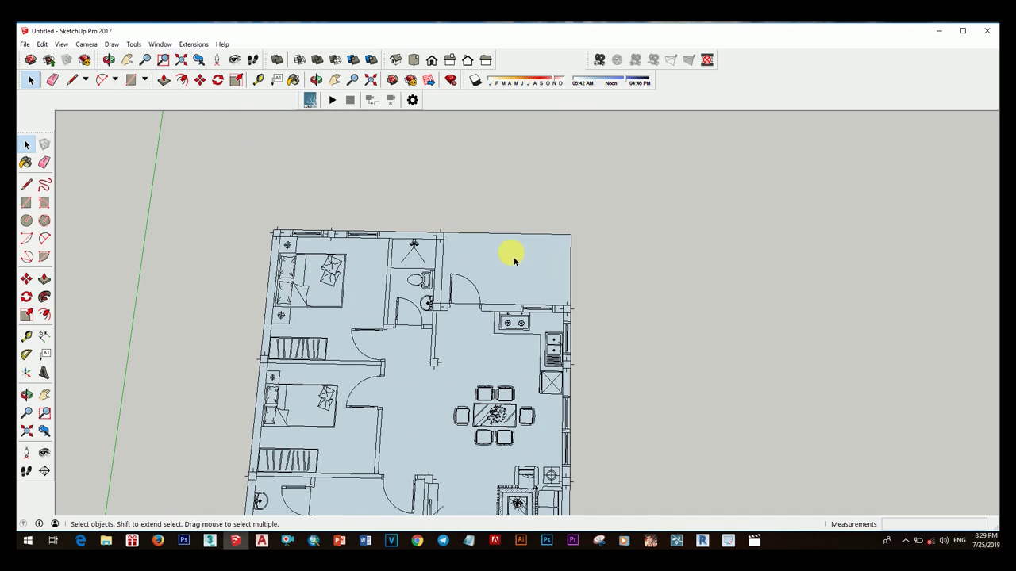
pyautogui.rightClick(542, 174)
pyautogui.click(549, 190)
pyautogui.rightClick(548, 236)
pyautogui.click(575, 240)
pyautogui.rightClick(570, 270)
pyautogui.click(584, 241)
pyautogui.moveTo(584, 240)
pyautogui.mouseDown(button='middle')
pyautogui.moveTo(549, 329)
pyautogui.moveTo(515, 301)
pyautogui.moveTo(511, 347)
pyautogui.mouseUp(button='middle')
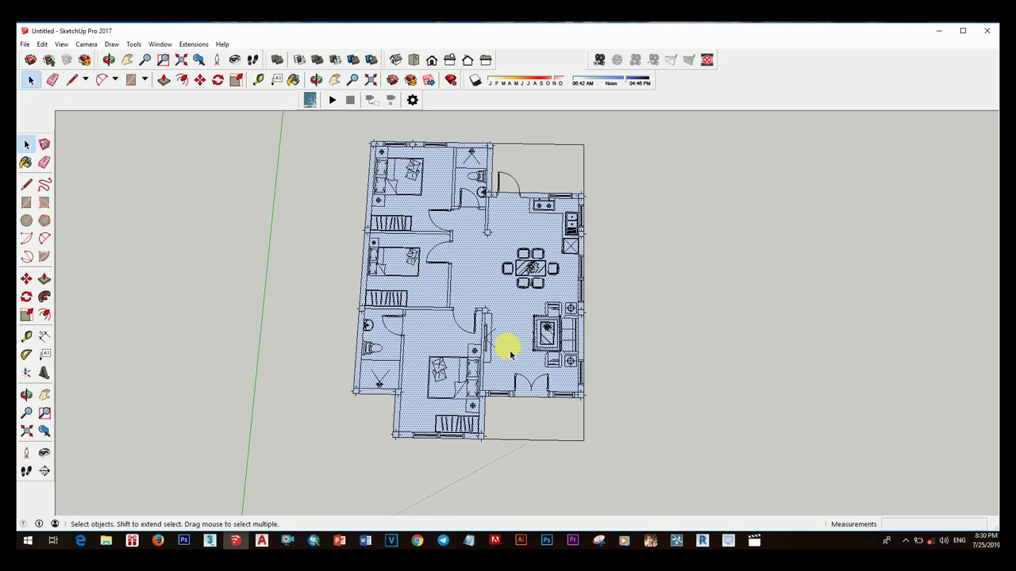
# - Test a Push/Pull extrusion of the plan face, then cancel it
pyautogui.press('p')
pyautogui.click(516, 358)
pyautogui.scroll(-5, 545, 313)
pyautogui.moveTo(544, 312); pyautogui.dragTo(548, 320, button='middle')
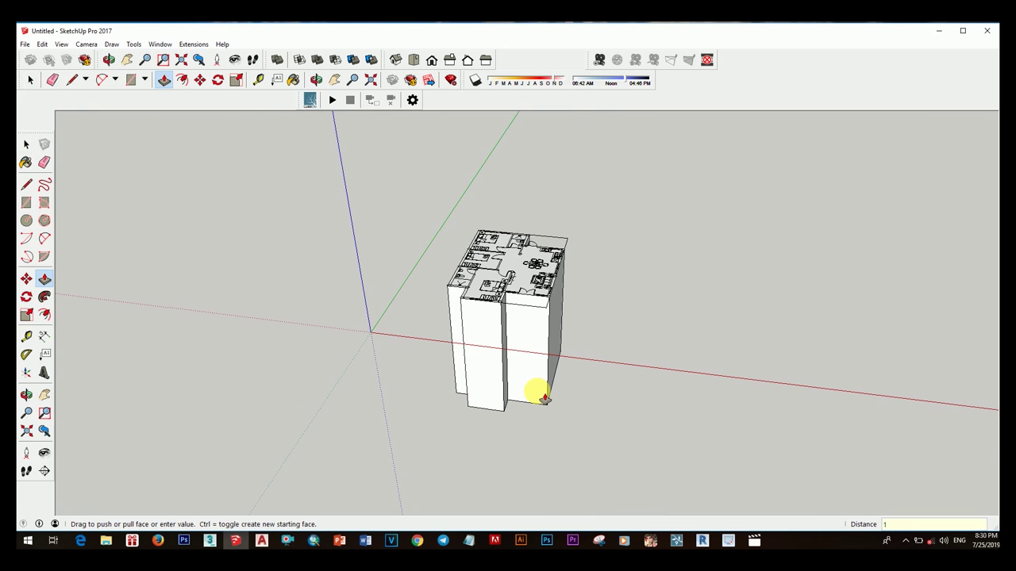
pyautogui.press('space')
pyautogui.scroll(3, 585, 263)
pyautogui.moveTo(585, 263)
pyautogui.mouseDown(button='middle')
pyautogui.moveTo(517, 344)
pyautogui.moveTo(483, 351)
pyautogui.mouseUp(button='middle')
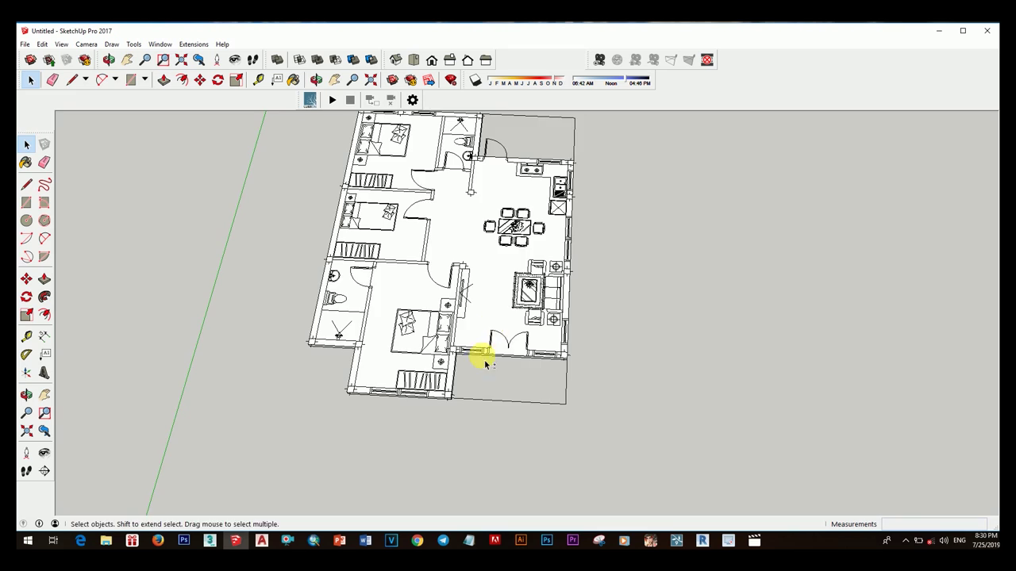
# - Select all the connected plan geometry and make it one group
pyautogui.scroll(1, 528, 303)
pyautogui.scroll(3, 528, 304)
pyautogui.tripleClick(522, 300)
pyautogui.rightClick(523, 300)
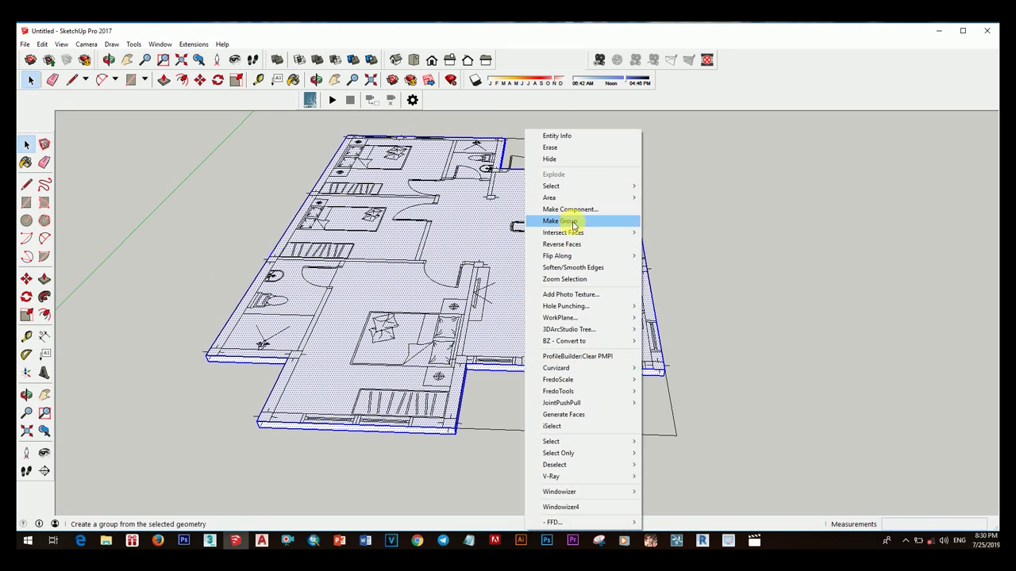
pyautogui.click(571, 220)
pyautogui.moveTo(571, 220)
pyautogui.mouseDown(button='middle')
pyautogui.moveTo(666, 363)
pyautogui.moveTo(582, 390)
pyautogui.mouseUp(button='middle')
pyautogui.press('r')
pyautogui.scroll(4, 399, 370)
# - Draw a small square at the plan's corner
pyautogui.click(391, 361)
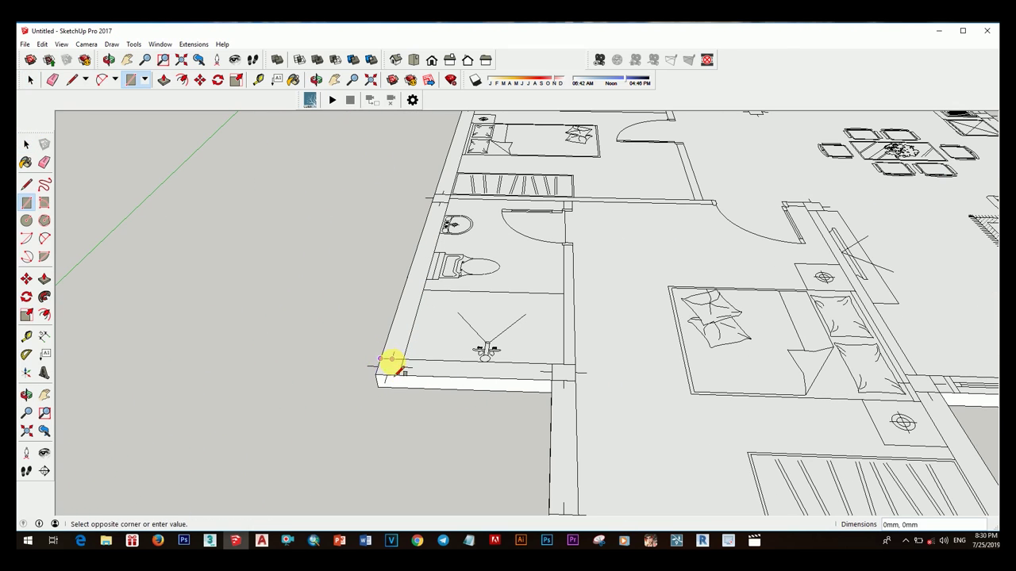
pyautogui.press('space')
pyautogui.click(390, 372)
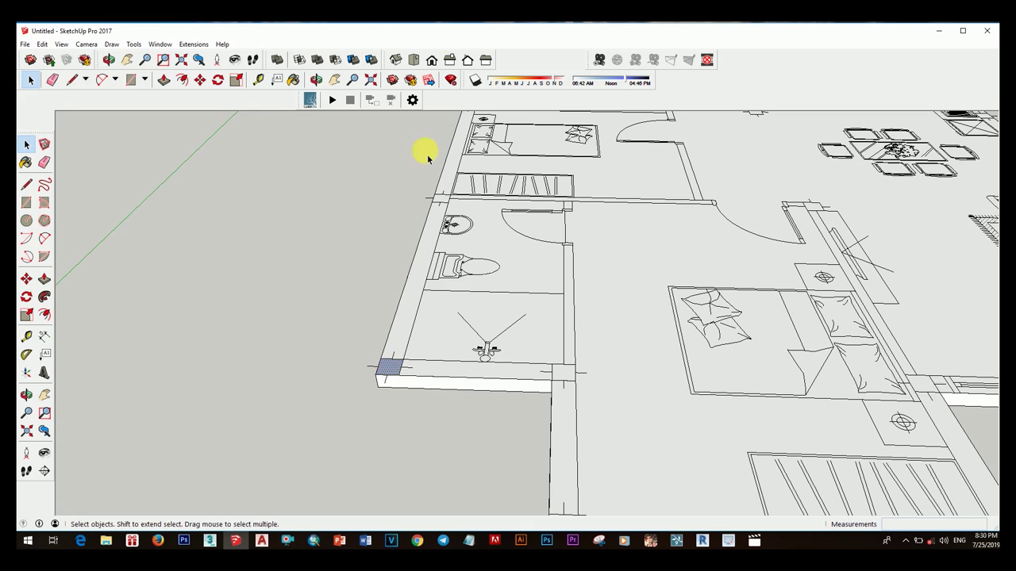
pyautogui.scroll(-5, 704, 262)
pyautogui.moveTo(704, 262)
pyautogui.mouseDown(button='middle')
pyautogui.moveTo(642, 340)
pyautogui.moveTo(605, 343)
pyautogui.mouseUp(button='middle')
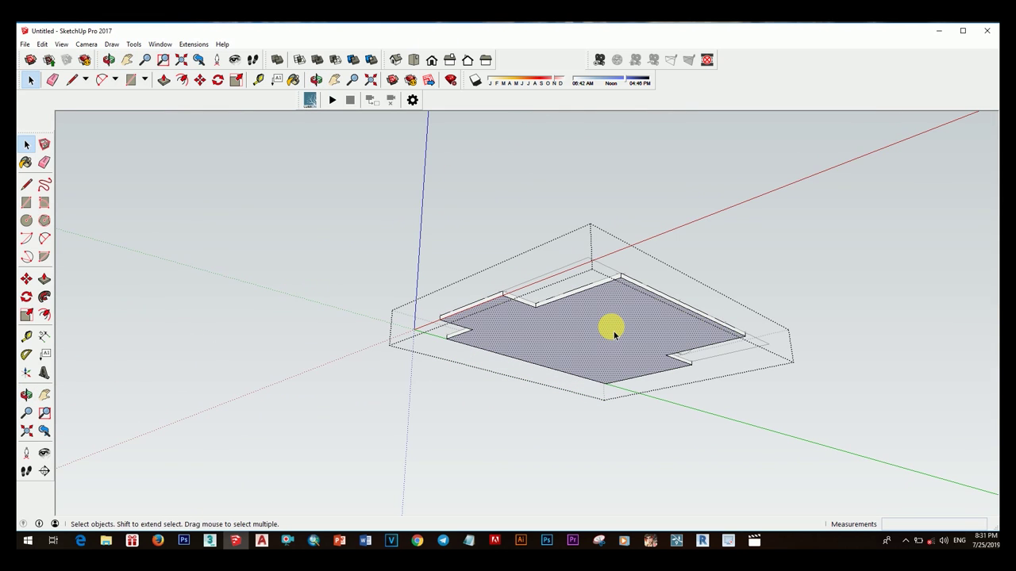
# - Push/Pull the square upward about 640 mm
pyautogui.press('p')
pyautogui.moveTo(613, 331); pyautogui.dragTo(620, 350)
pyautogui.press('Return')
pyautogui.press('space')
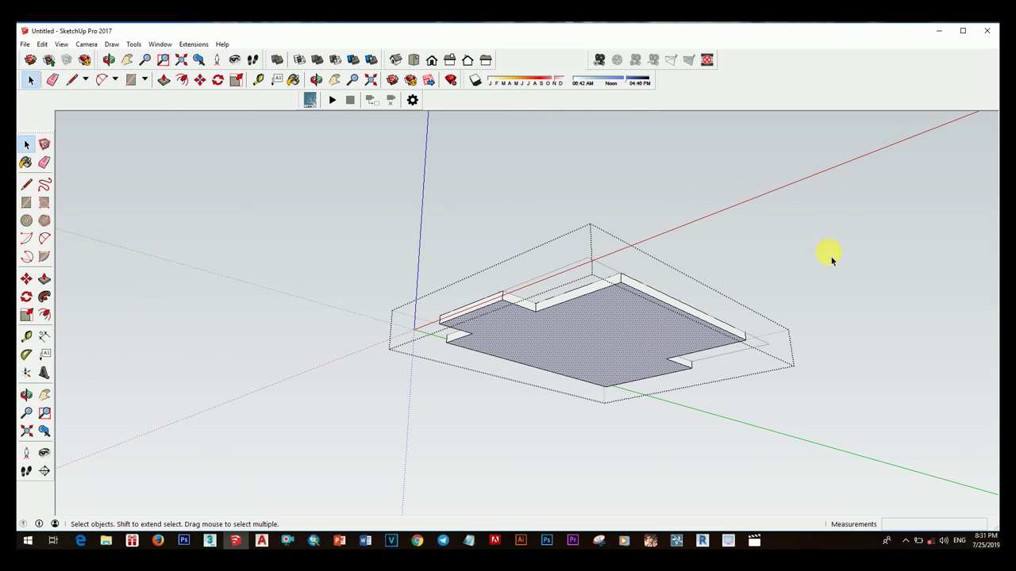
pyautogui.moveTo(830, 254)
pyautogui.mouseDown(button='middle')
pyautogui.moveTo(673, 346)
pyautogui.moveTo(719, 437)
pyautogui.moveTo(558, 361)
pyautogui.moveTo(503, 290)
pyautogui.moveTo(538, 317)
pyautogui.moveTo(426, 254)
pyautogui.moveTo(548, 385)
pyautogui.moveTo(582, 386)
pyautogui.moveTo(592, 402)
pyautogui.mouseUp(button='middle')
pyautogui.scroll(3, 456, 357)
pyautogui.scroll(2, 455, 356)
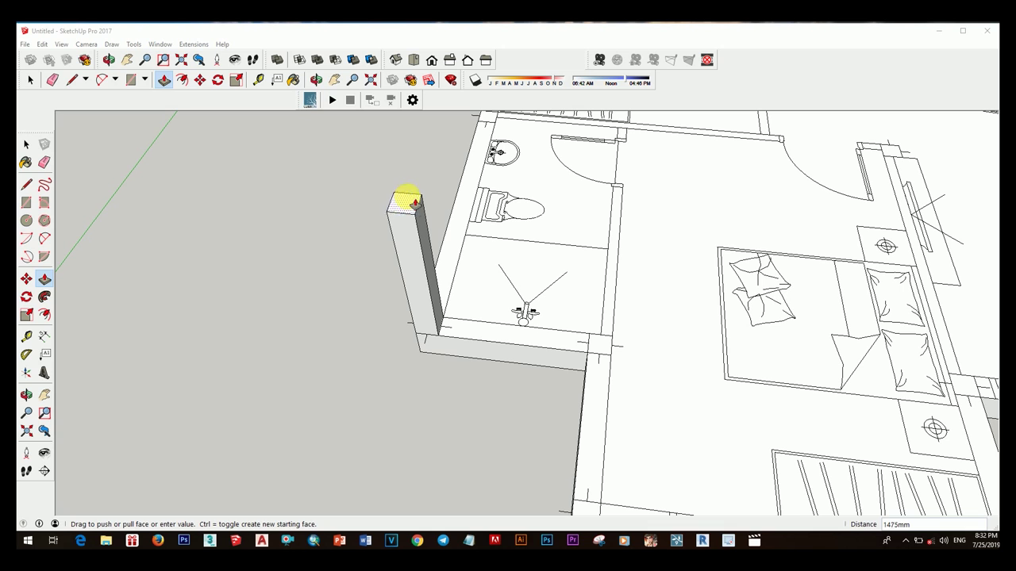
# - Raise the corner column to a 1470 mm wall height
pyautogui.click(415, 206)
pyautogui.click(418, 235)
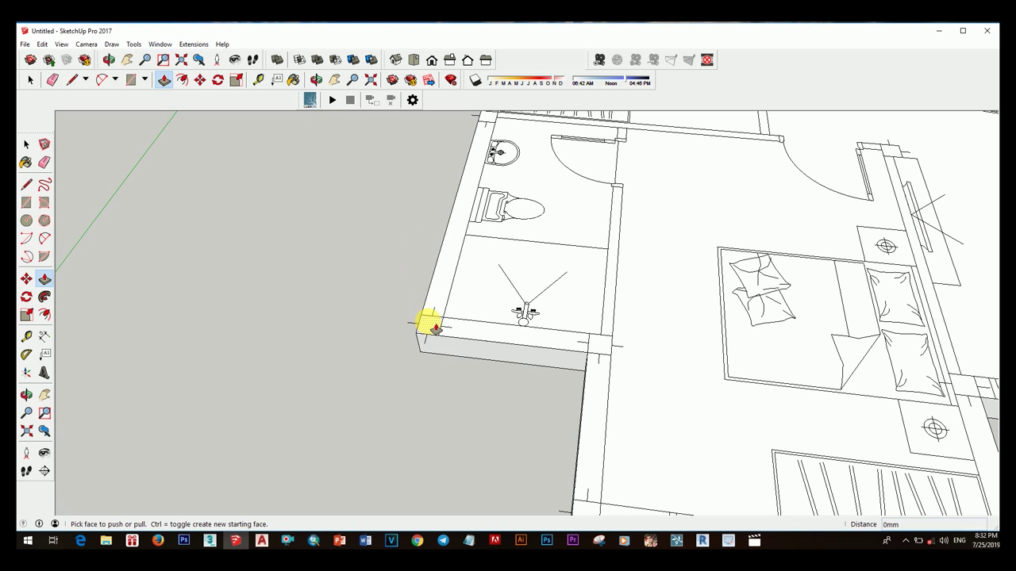
pyautogui.click(439, 281)
pyautogui.press('space')
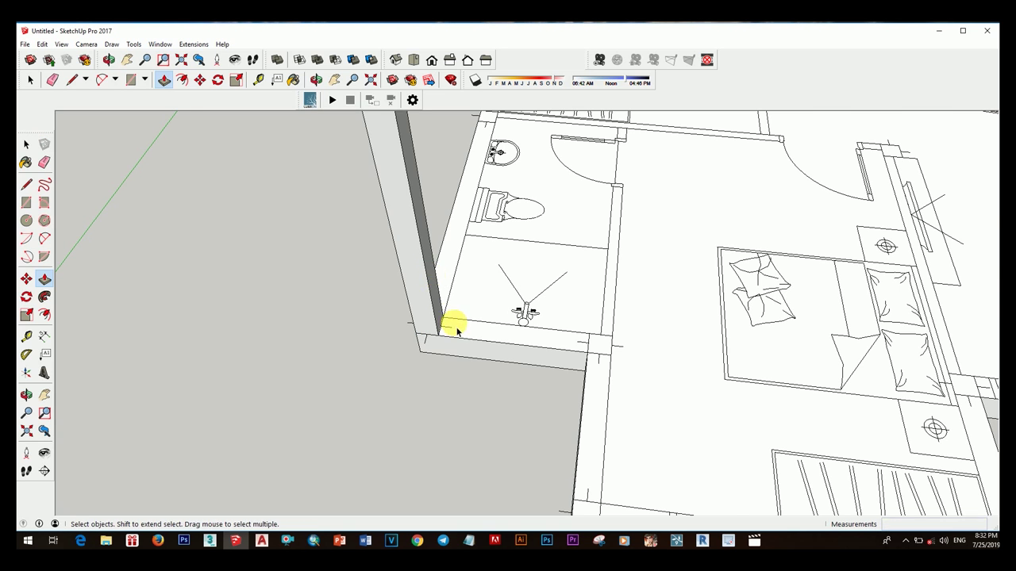
pyautogui.moveTo(453, 324); pyautogui.dragTo(413, 286, button='middle')
# - Make the tall wall column a component
pyautogui.rightClick(412, 286)
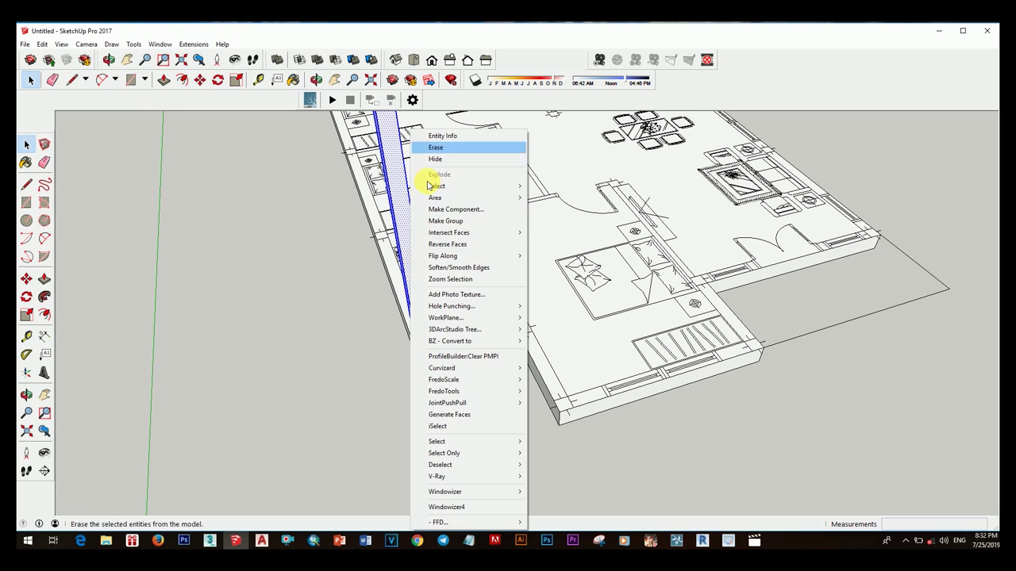
pyautogui.click(457, 208)
pyautogui.click(540, 334)
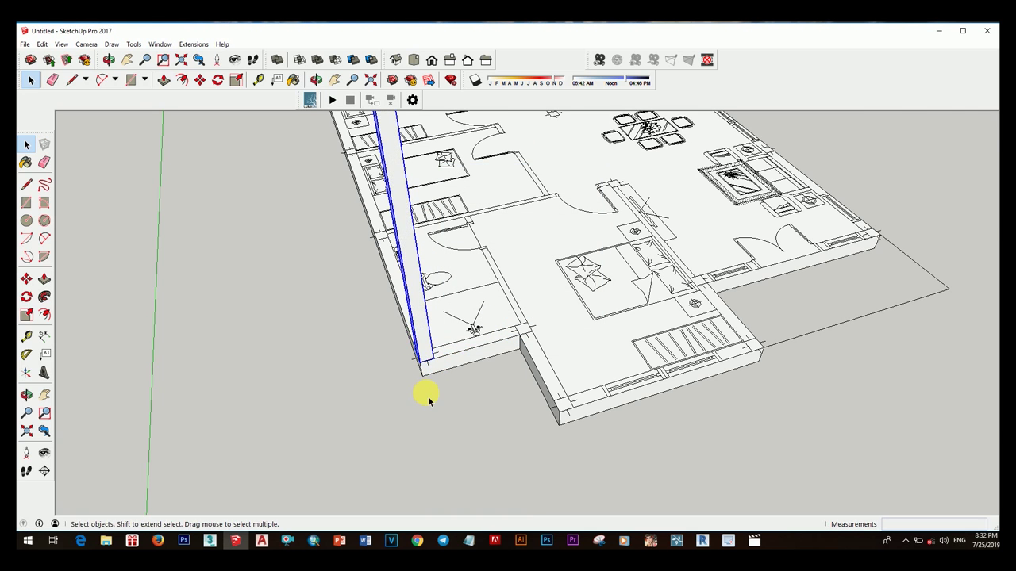
pyautogui.scroll(2, 420, 397)
# - Copy the column to the nearby slab corners
pyautogui.scroll(2, 424, 381)
pyautogui.press('m')
pyautogui.click(456, 371)
pyautogui.press('ctrl')
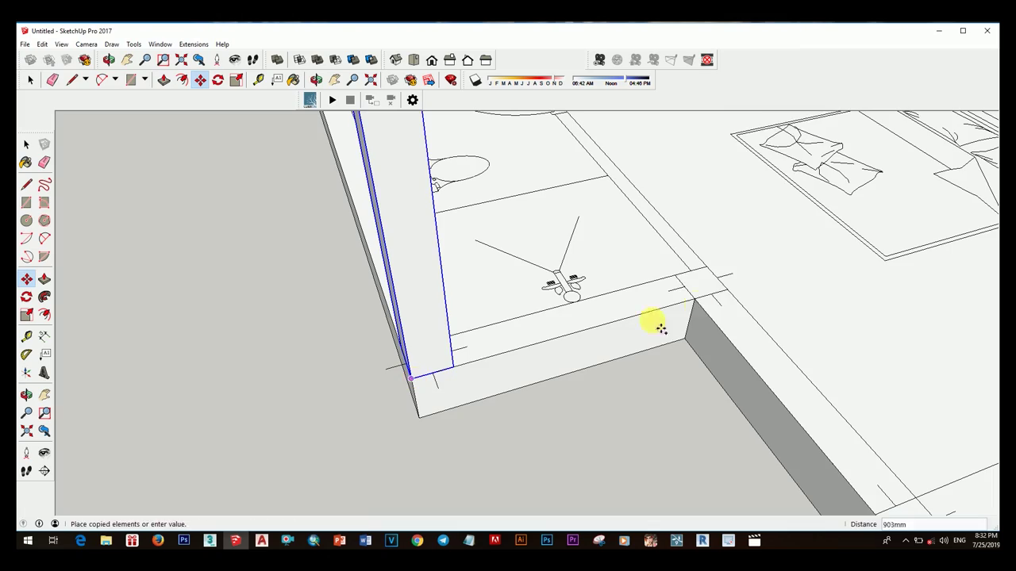
pyautogui.click(691, 301)
pyautogui.scroll(-2, 653, 294)
pyautogui.click(653, 295)
pyautogui.press('ctrl')
pyautogui.click(789, 406)
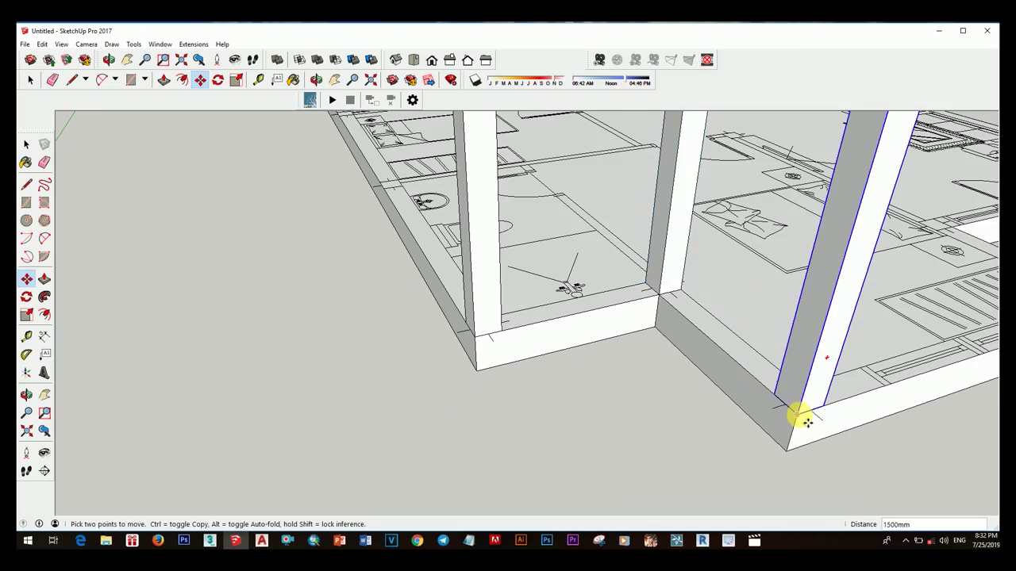
pyautogui.moveTo(798, 415); pyautogui.dragTo(567, 386, button='middle')
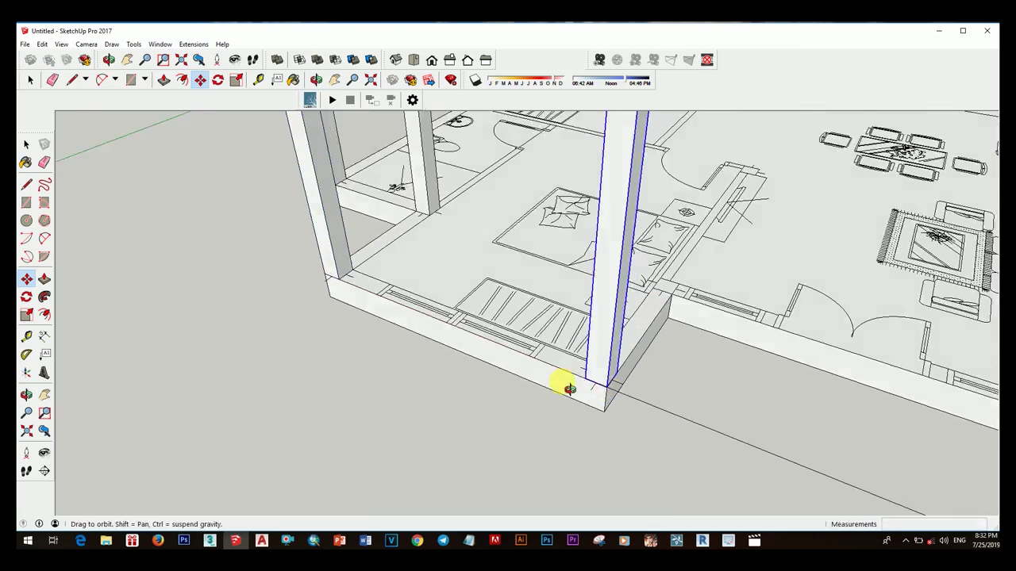
pyautogui.scroll(3, 566, 386)
# - Copy columns to the far slab corner and 1500 mm along the kitchen wall
pyautogui.click(653, 374)
pyautogui.scroll(-2, 653, 374)
pyautogui.click(647, 365)
pyautogui.press('ctrl')
pyautogui.scroll(-2, 728, 448)
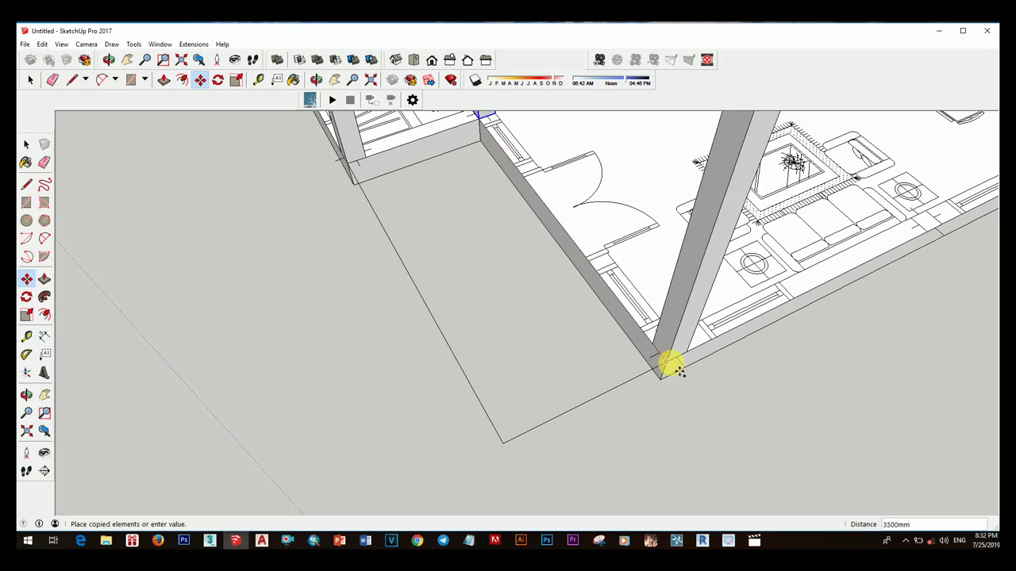
pyautogui.click(671, 363)
pyautogui.moveTo(672, 363)
pyautogui.mouseDown(button='middle')
pyautogui.moveTo(612, 356)
pyautogui.moveTo(623, 362)
pyautogui.mouseUp(button='middle')
pyautogui.click(623, 361)
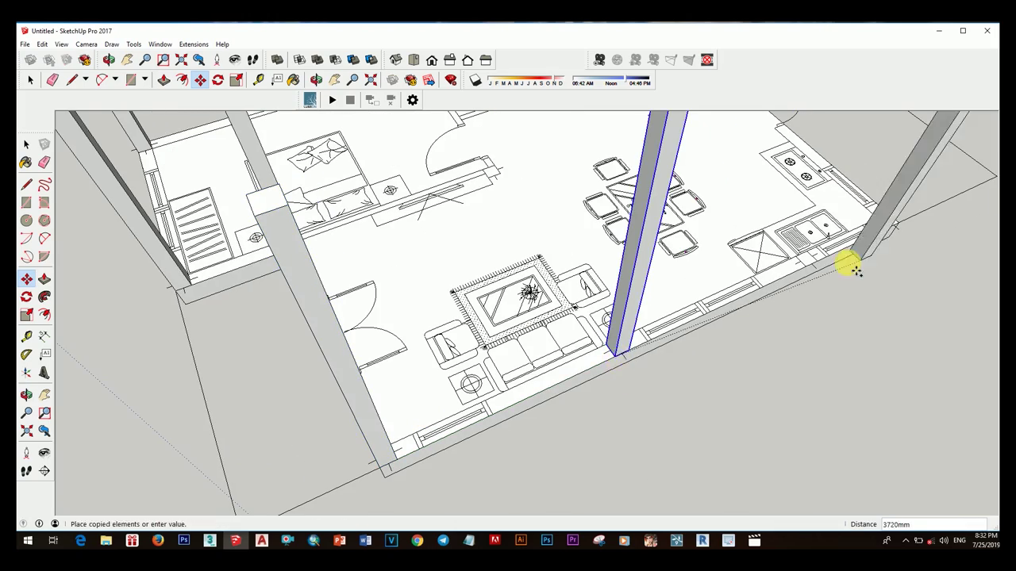
pyautogui.moveTo(850, 267); pyautogui.dragTo(737, 328, button='middle')
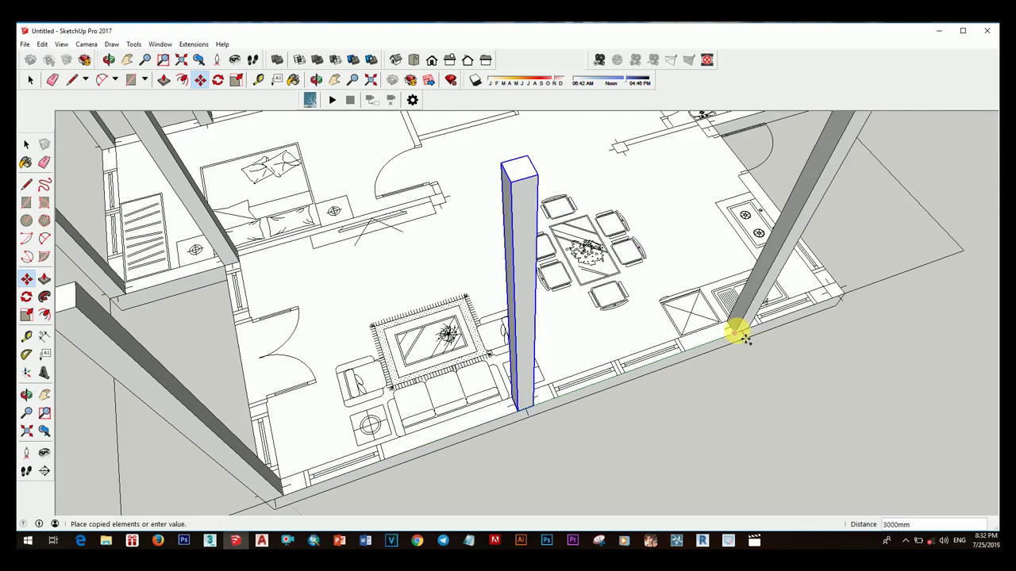
pyautogui.click(829, 306)
pyautogui.scroll(-2, 794, 294)
pyautogui.moveTo(764, 281); pyautogui.dragTo(749, 312, button='middle')
# - Copy the selected columns, including the middle one, along the bedroom wall
pyautogui.press('space')
pyautogui.keyDown('shift'); pyautogui.click(747, 308); pyautogui.keyUp('shift')
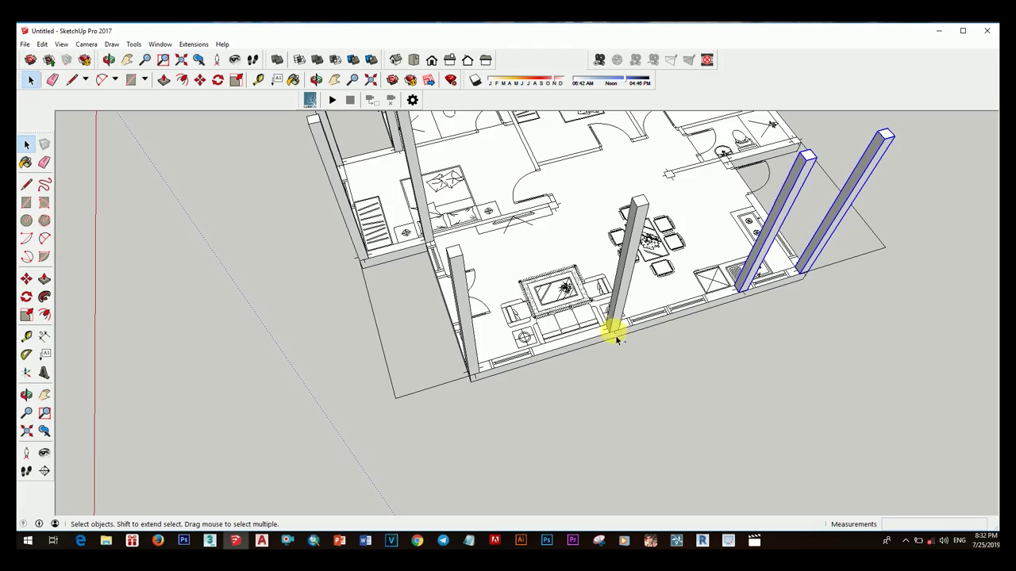
pyautogui.press('m')
pyautogui.press('ctrl')
pyautogui.click(595, 285)
pyautogui.scroll(3, 593, 283)
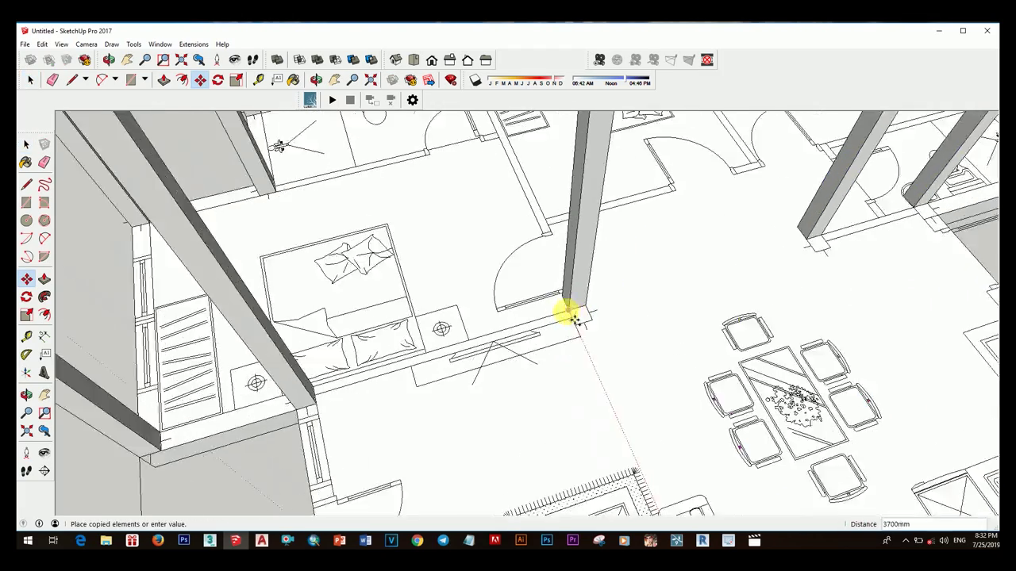
pyautogui.scroll(2, 566, 310)
pyautogui.click(577, 330)
pyautogui.scroll(-3, 548, 365)
pyautogui.scroll(2, 585, 357)
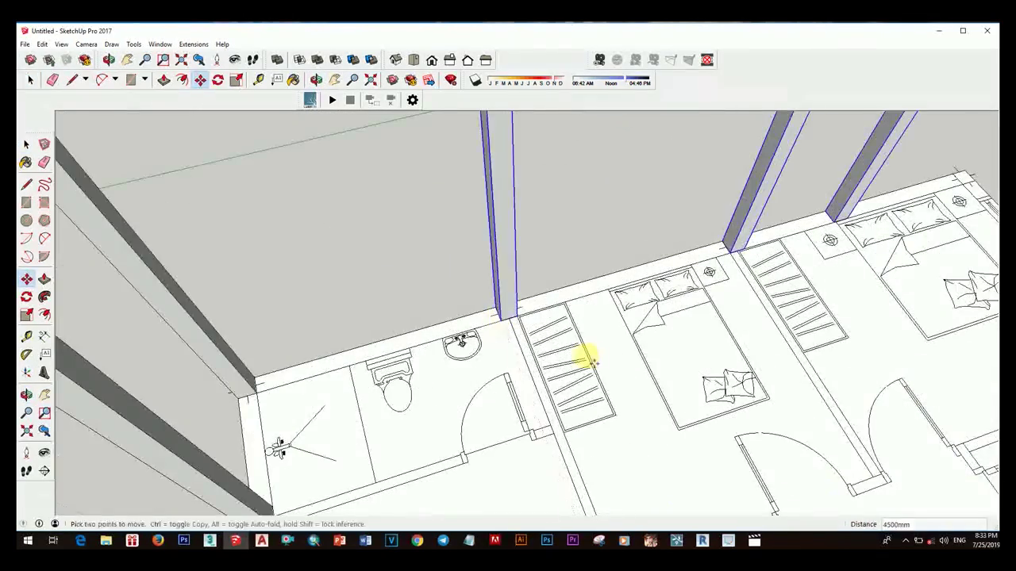
# - Copy a column to the bedroom corner and inspect the bathroom side
pyautogui.press('space')
pyautogui.click(547, 317)
pyautogui.press('m')
pyautogui.scroll(3, 540, 334)
pyautogui.click(526, 357)
pyautogui.press('ctrl')
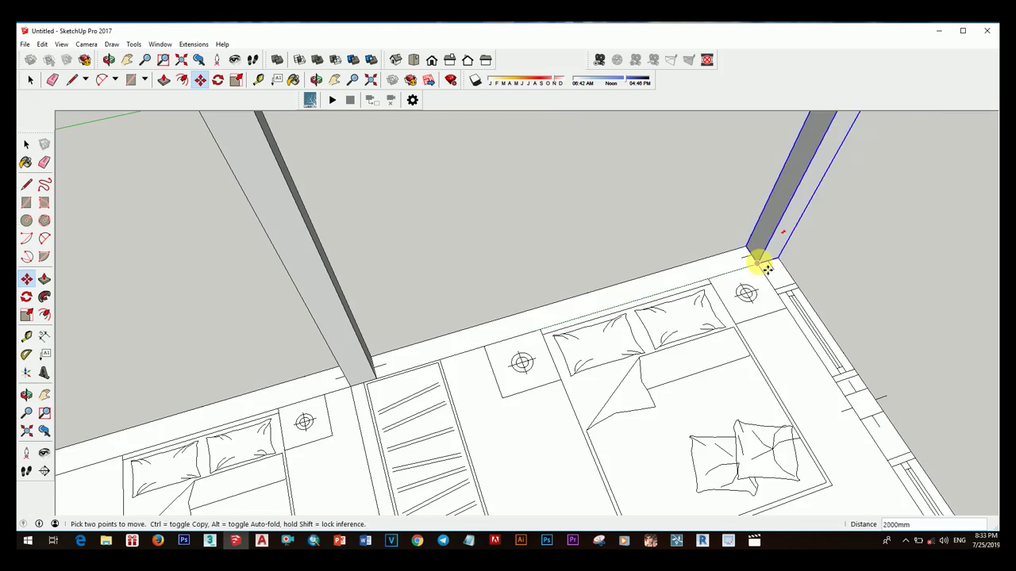
pyautogui.scroll(-1, 793, 333)
pyautogui.scroll(-2, 826, 387)
pyautogui.moveTo(664, 306)
pyautogui.mouseDown(button='middle')
pyautogui.moveTo(705, 352)
pyautogui.moveTo(631, 286)
pyautogui.mouseUp(button='middle')
pyautogui.scroll(-3, 631, 286)
pyautogui.moveTo(497, 329); pyautogui.dragTo(611, 352, button='middle')
pyautogui.scroll(4, 612, 351)
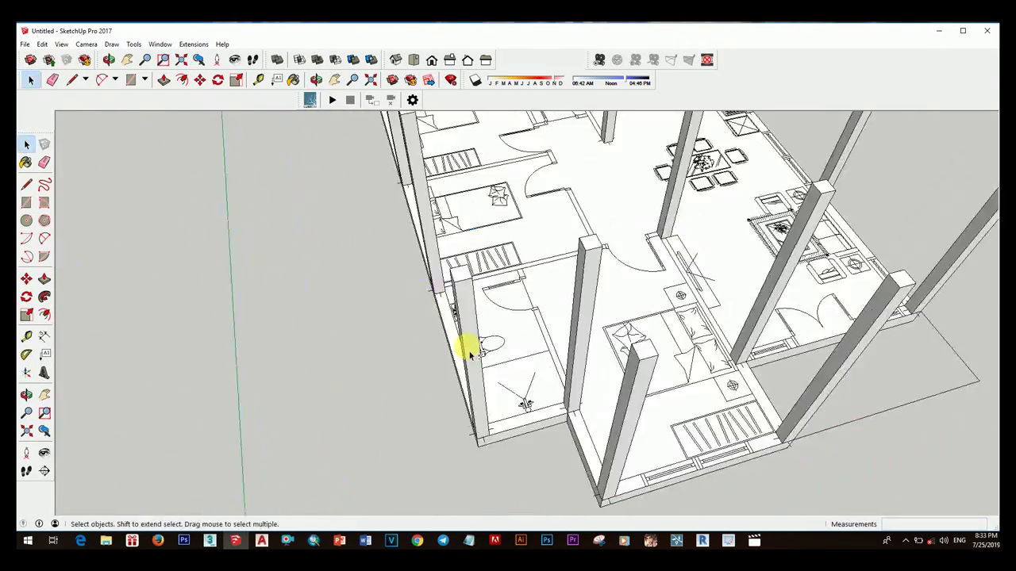
pyautogui.scroll(1, 577, 381)
pyautogui.scroll(2, 577, 381)
pyautogui.scroll(-2, 579, 381)
# - Push the existing wall base strip up to full wall height
pyautogui.scroll(-1, 578, 380)
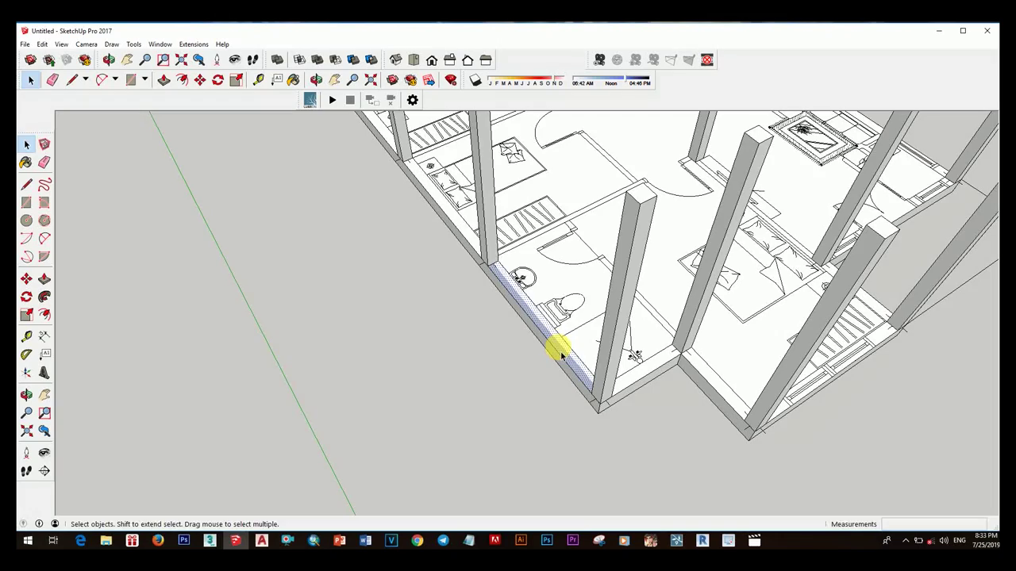
pyautogui.press('p')
pyautogui.click(556, 349)
pyautogui.click(634, 193)
pyautogui.moveTo(635, 193)
pyautogui.mouseDown(button='middle')
pyautogui.moveTo(544, 249)
pyautogui.moveTo(601, 331)
pyautogui.moveTo(551, 313)
pyautogui.moveTo(646, 347)
pyautogui.moveTo(739, 361)
pyautogui.moveTo(483, 288)
pyautogui.mouseUp(button='middle')
pyautogui.rightClick(528, 127)
pyautogui.click(579, 186)
pyautogui.press('m')
pyautogui.press('p')
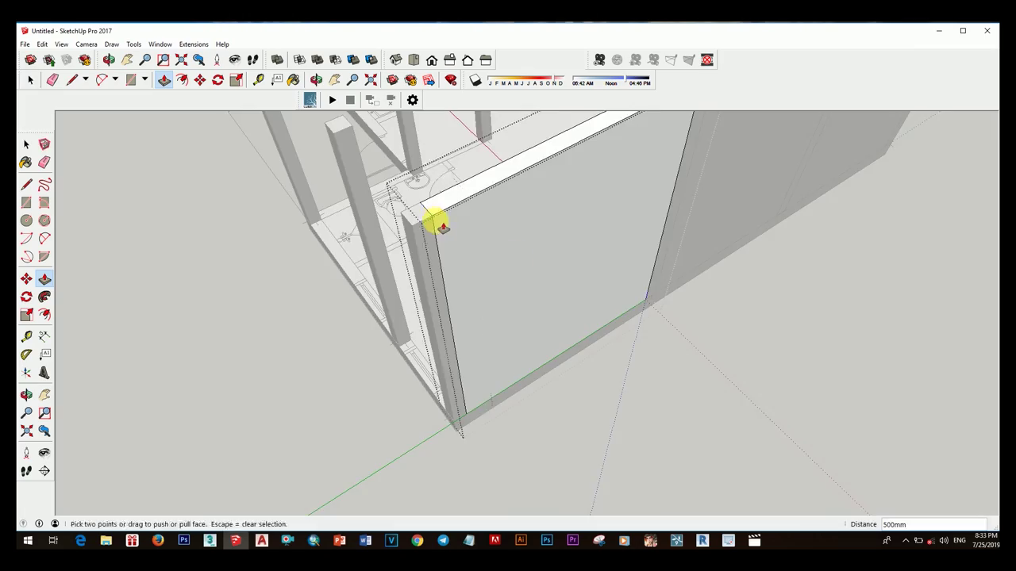
pyautogui.press('space')
pyautogui.moveTo(431, 219)
pyautogui.mouseDown(button='middle')
pyautogui.moveTo(486, 333)
pyautogui.moveTo(578, 373)
pyautogui.moveTo(548, 426)
pyautogui.mouseUp(button='middle')
pyautogui.scroll(3, 486, 332)
pyautogui.scroll(2, 533, 386)
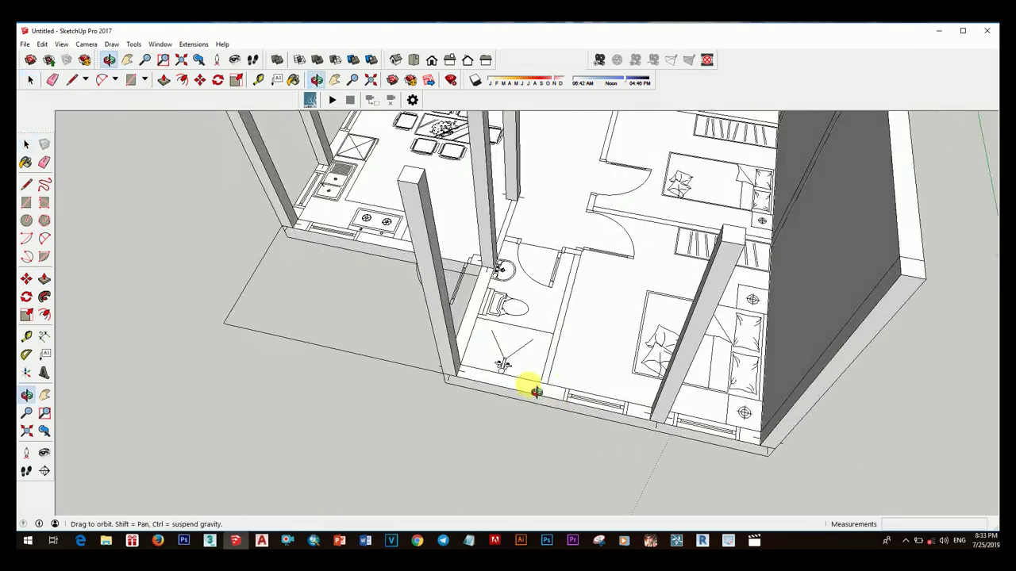
# - Draw a base rectangle between the two columns and raise it into a full-height wall
pyautogui.press('r')
pyautogui.scroll(2, 448, 362)
pyautogui.click(449, 361)
pyautogui.scroll(-3, 608, 395)
pyautogui.click(608, 394)
pyautogui.press('p')
pyautogui.moveTo(526, 370); pyautogui.dragTo(451, 181)
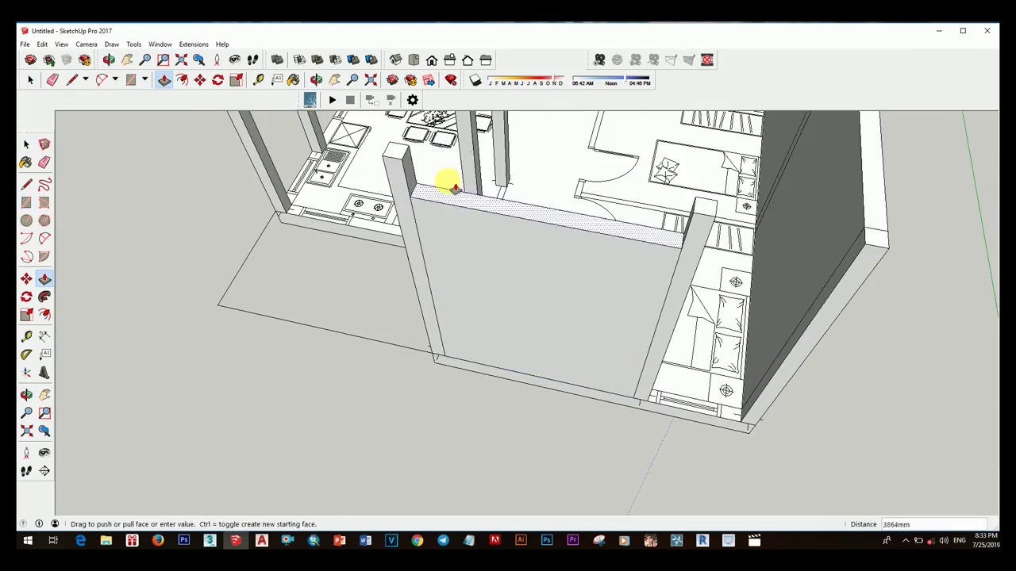
pyautogui.moveTo(451, 182)
pyautogui.mouseDown(button='middle')
pyautogui.moveTo(550, 358)
pyautogui.moveTo(507, 246)
pyautogui.mouseUp(button='middle')
# - Draw the square window outline on the new wall face and start a height guide
pyautogui.press('r')
pyautogui.moveTo(490, 236)
pyautogui.mouseDown()
pyautogui.moveTo(545, 287)
pyautogui.moveTo(586, 249)
pyautogui.mouseUp()
pyautogui.press('p')
pyautogui.moveTo(586, 249); pyautogui.dragTo(533, 318, button='middle')
pyautogui.scroll(2, 533, 317)
pyautogui.click(26, 335)
# - Set an 1800mm guide, line down from the opening, and push the sill strip through
pyautogui.click(479, 358)
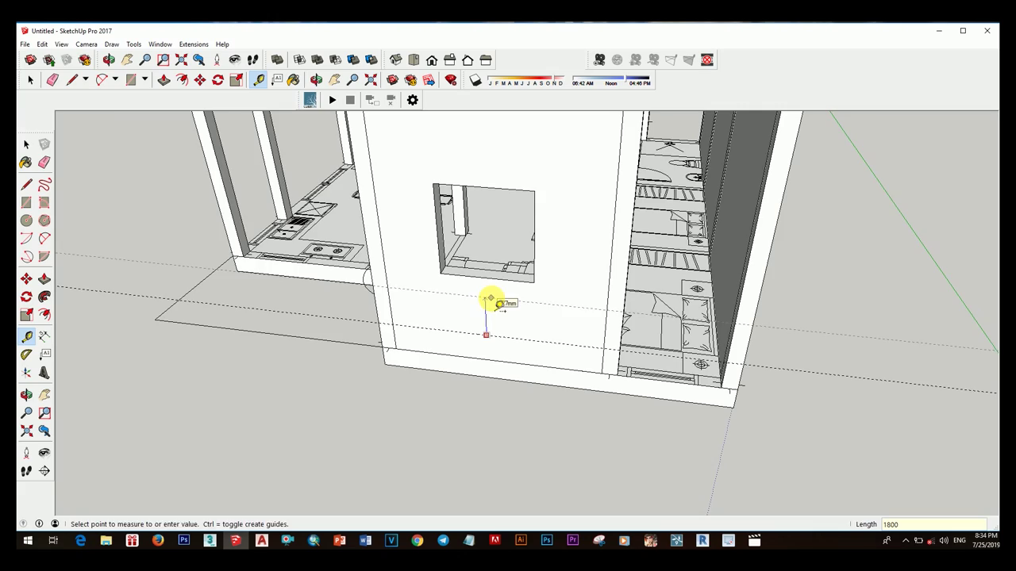
pyautogui.press('Return')
pyautogui.press('space')
pyautogui.moveTo(516, 344); pyautogui.dragTo(516, 277, button='middle')
pyautogui.press('l')
pyautogui.click(533, 305)
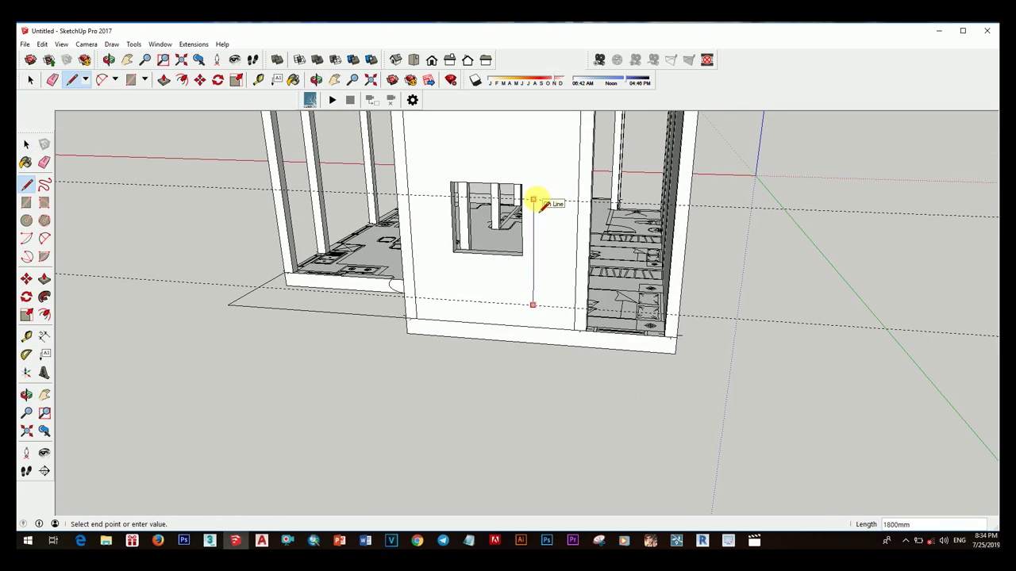
pyautogui.moveTo(533, 198); pyautogui.dragTo(526, 351, button='middle')
pyautogui.scroll(2, 508, 299)
pyautogui.press('space')
pyautogui.press('p')
pyautogui.moveTo(512, 290); pyautogui.dragTo(570, 323)
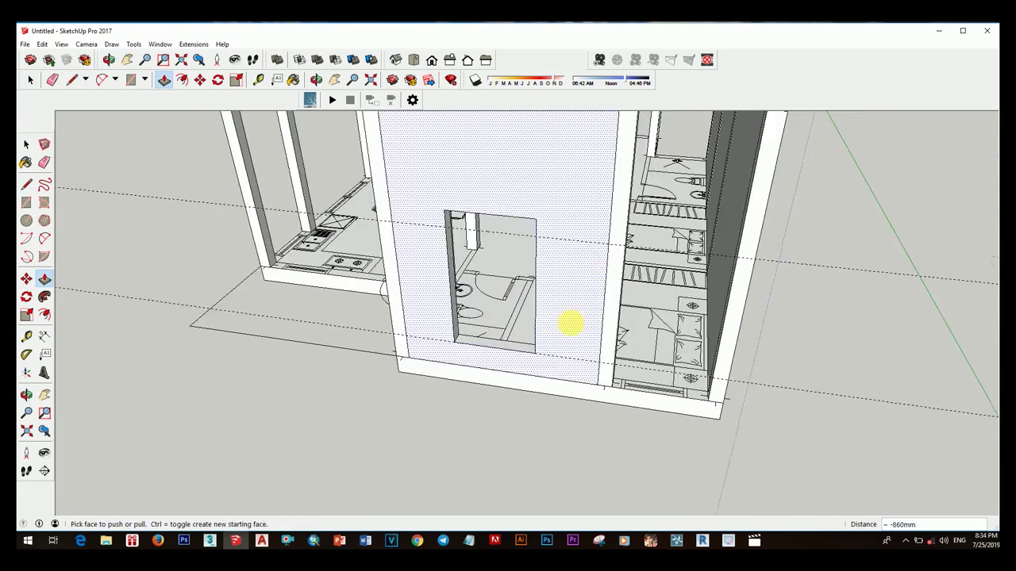
pyautogui.click(570, 323)
pyautogui.moveTo(569, 323)
pyautogui.mouseDown(button='middle')
pyautogui.moveTo(492, 143)
pyautogui.moveTo(516, 291)
pyautogui.mouseUp(button='middle')
# - Push the leftover narrow face beside the opening through the front wall
pyautogui.click(508, 147)
pyautogui.scroll(2, 516, 290)
pyautogui.click(481, 377)
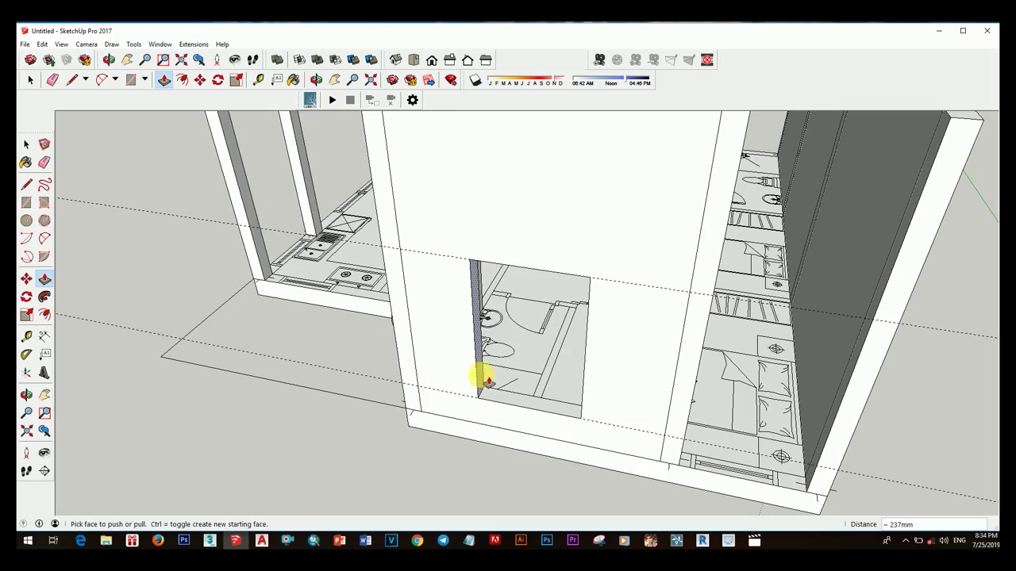
pyautogui.moveTo(539, 412)
pyautogui.mouseDown(button='middle')
pyautogui.moveTo(672, 418)
pyautogui.moveTo(696, 431)
pyautogui.mouseUp(button='middle')
pyautogui.press('space')
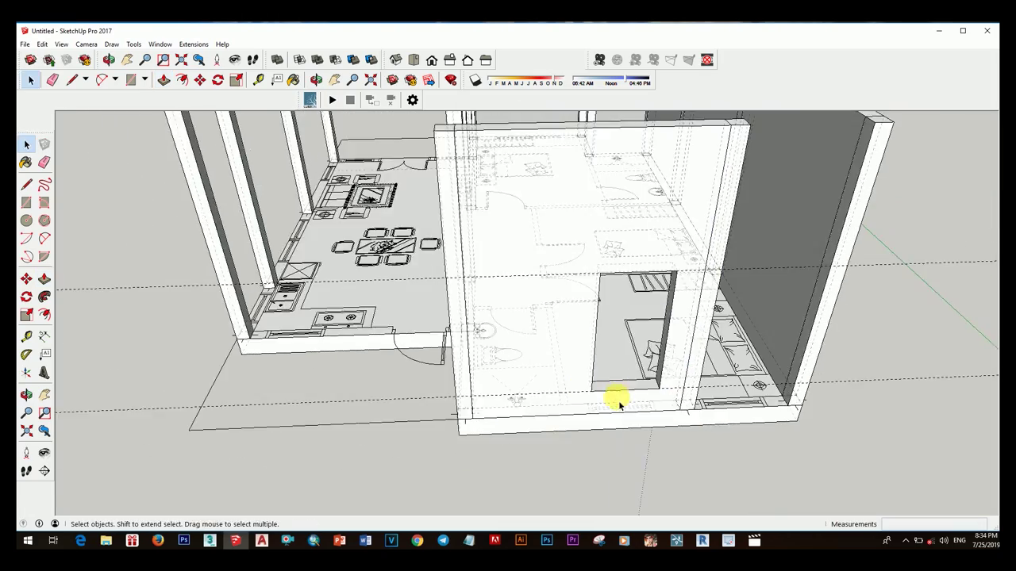
pyautogui.scroll(-5, 620, 404)
pyautogui.click(566, 349)
pyautogui.moveTo(537, 408)
pyautogui.mouseDown(button='middle')
pyautogui.moveTo(566, 349)
pyautogui.moveTo(478, 376)
pyautogui.mouseUp(button='middle')
pyautogui.scroll(3, 548, 361)
pyautogui.scroll(-3, 507, 381)
pyautogui.moveTo(544, 390)
pyautogui.mouseDown(button='middle')
pyautogui.moveTo(507, 385)
pyautogui.moveTo(544, 453)
pyautogui.mouseUp(button='middle')
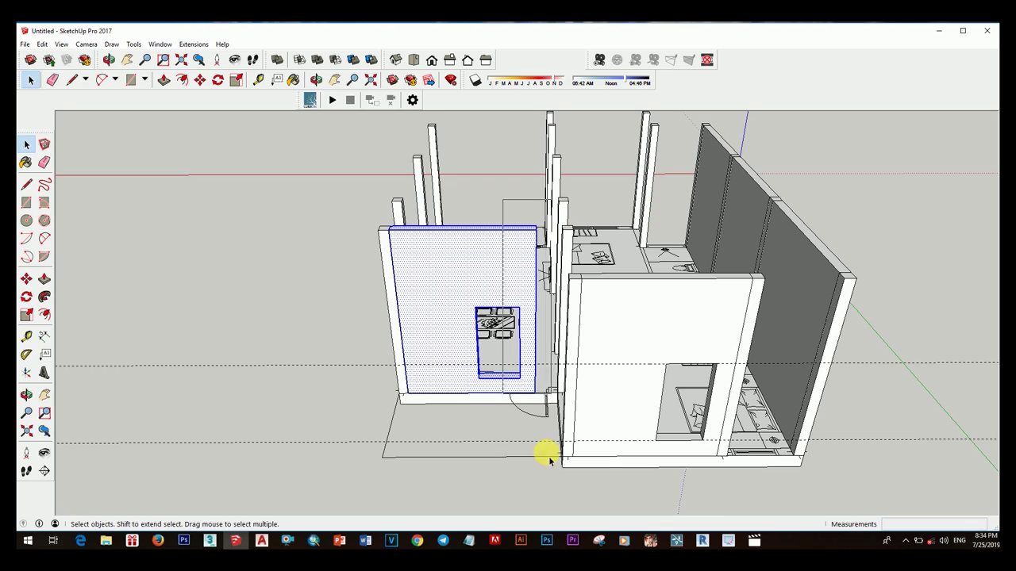
pyautogui.click(546, 445)
# - Move the left wall's opening further left along the wall
pyautogui.scroll(3, 548, 426)
pyautogui.press('m')
pyautogui.scroll(-3, 555, 227)
pyautogui.moveTo(556, 227); pyautogui.dragTo(561, 349, button='middle')
pyautogui.press('space')
pyautogui.scroll(3, 555, 365)
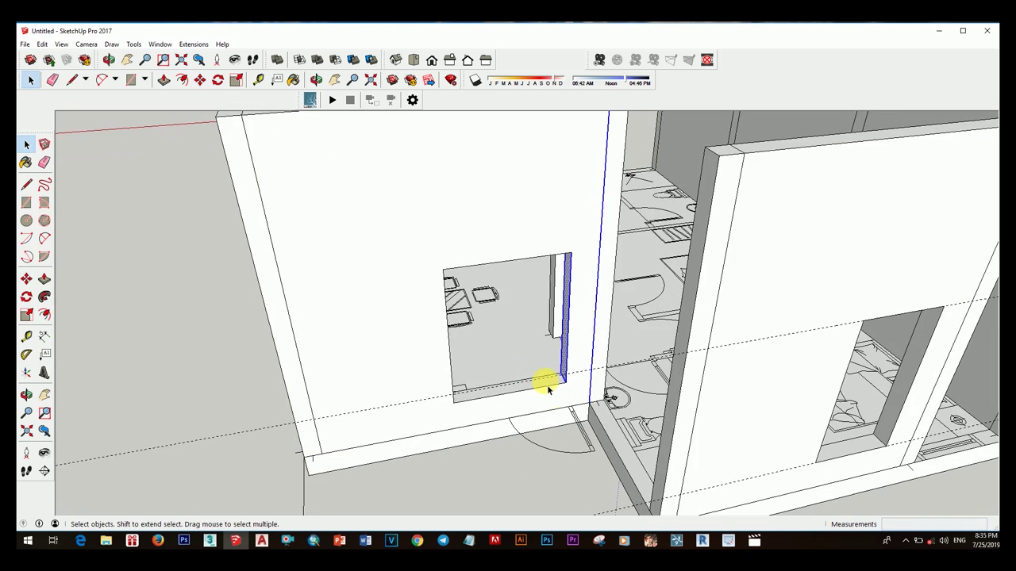
pyautogui.moveTo(545, 385); pyautogui.dragTo(526, 381, button='middle')
pyautogui.scroll(-3, 477, 317)
pyautogui.scroll(2, 528, 381)
pyautogui.press('m')
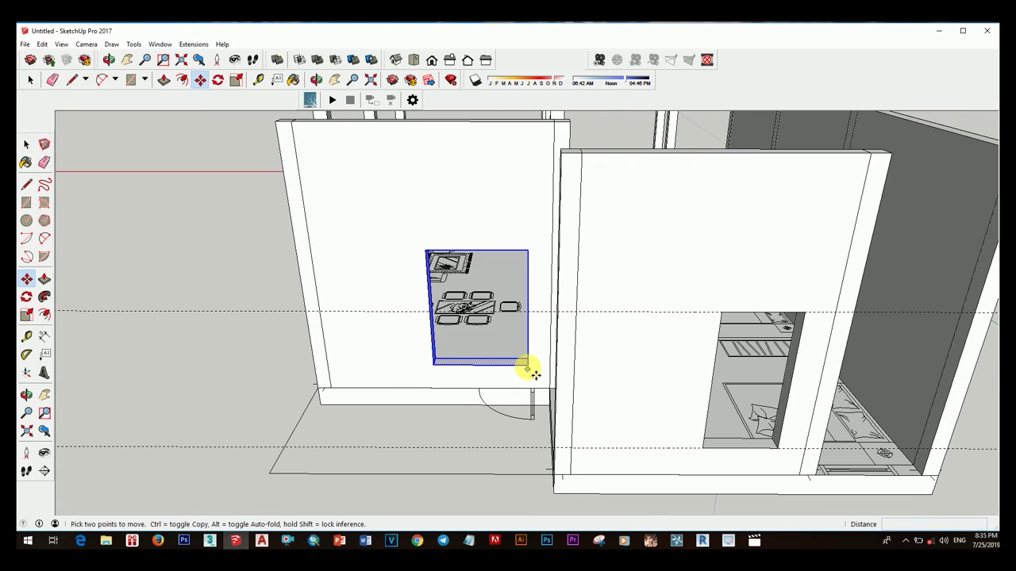
pyautogui.click(529, 368)
pyautogui.click(453, 373)
# - Push the moved opening face through the side wall
pyautogui.press('space')
pyautogui.scroll(2, 497, 453)
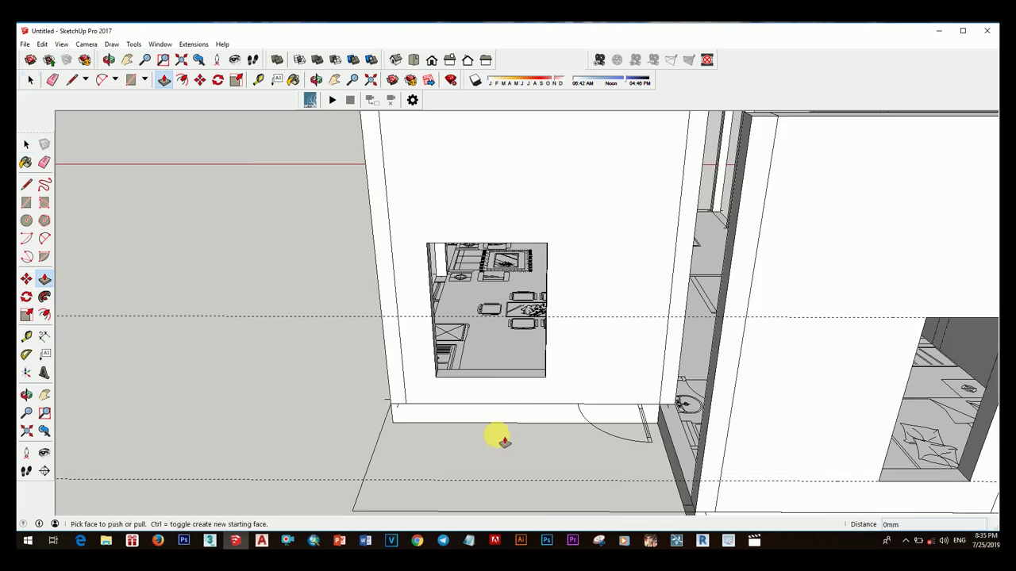
pyautogui.click(550, 370)
pyautogui.moveTo(500, 439)
pyautogui.mouseDown(button='middle')
pyautogui.moveTo(550, 370)
pyautogui.moveTo(383, 409)
pyautogui.moveTo(507, 412)
pyautogui.mouseUp(button='middle')
# - Recess the door face into the wall to form the door opening
pyautogui.press('space')
pyautogui.scroll(3, 549, 372)
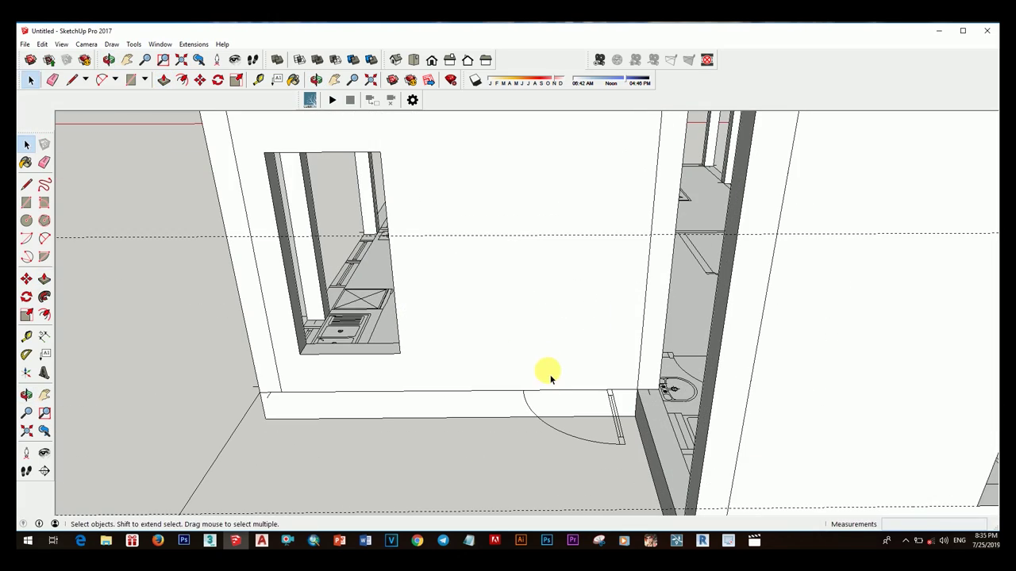
pyautogui.click(586, 319)
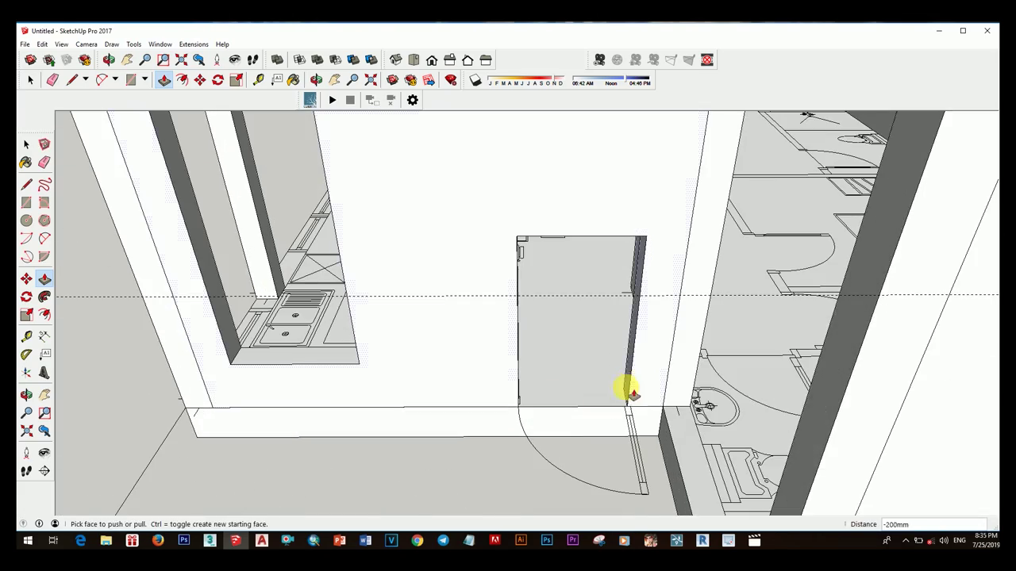
pyautogui.scroll(3, 626, 389)
pyautogui.moveTo(640, 409)
pyautogui.mouseDown(button='middle')
pyautogui.moveTo(449, 401)
pyautogui.moveTo(519, 367)
pyautogui.moveTo(508, 295)
pyautogui.mouseUp(button='middle')
pyautogui.click(449, 402)
# - Draw a rectangle outlining the bathroom doorway
pyautogui.scroll(-5, 508, 295)
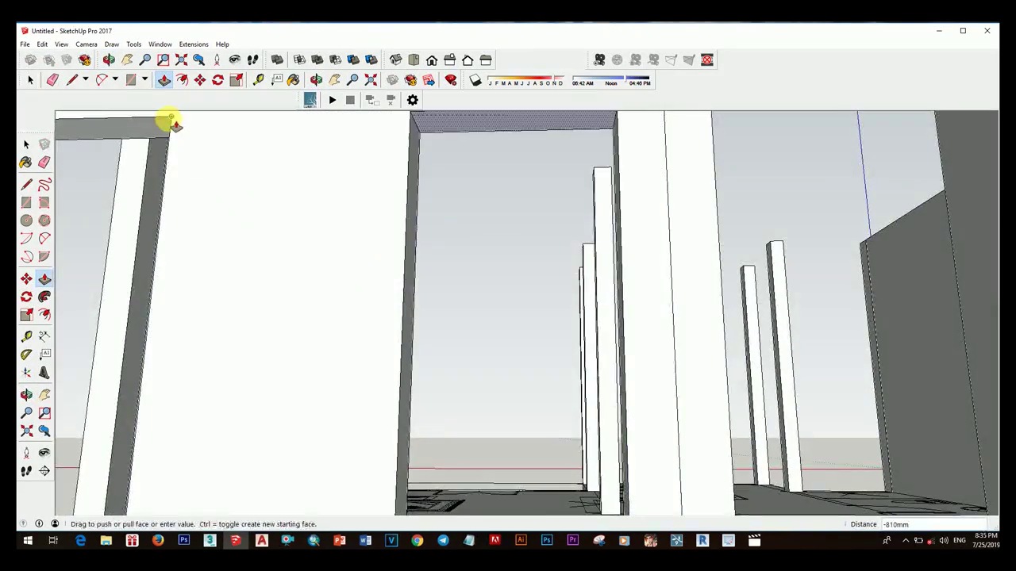
pyautogui.scroll(-5, 449, 374)
pyautogui.scroll(-3, 671, 404)
pyautogui.moveTo(671, 404); pyautogui.dragTo(508, 417, button='middle')
pyautogui.scroll(5, 508, 416)
pyautogui.scroll(3, 508, 415)
pyautogui.press('r')
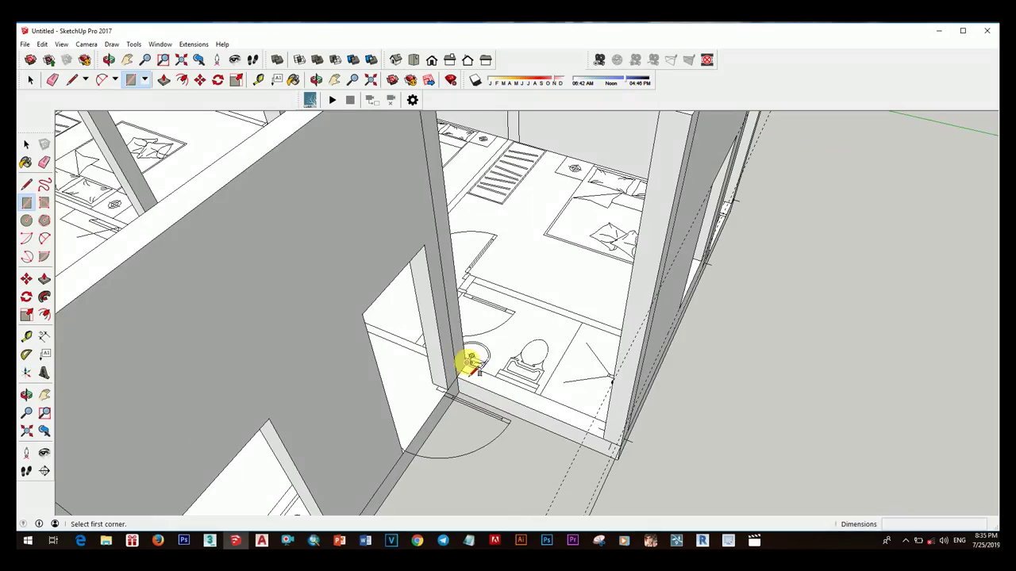
pyautogui.click(406, 363)
pyautogui.click(558, 416)
pyautogui.press('p')
pyautogui.scroll(-5, 601, 335)
pyautogui.press('space')
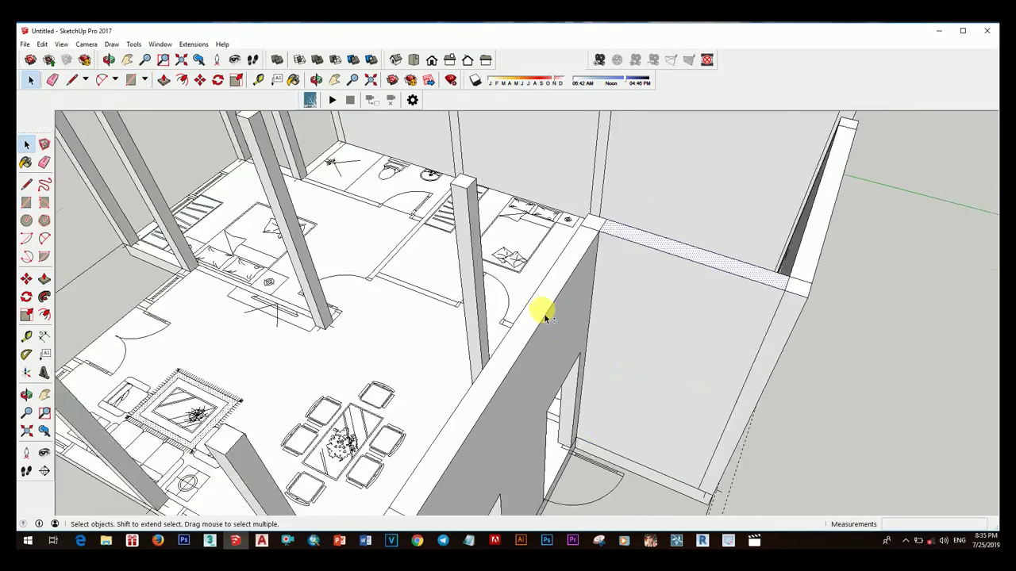
pyautogui.moveTo(544, 310)
pyautogui.mouseDown(button='middle')
pyautogui.moveTo(526, 417)
pyautogui.moveTo(808, 343)
pyautogui.moveTo(603, 344)
pyautogui.mouseUp(button='middle')
# - Copy the opening outline further along the front wall
pyautogui.press('space')
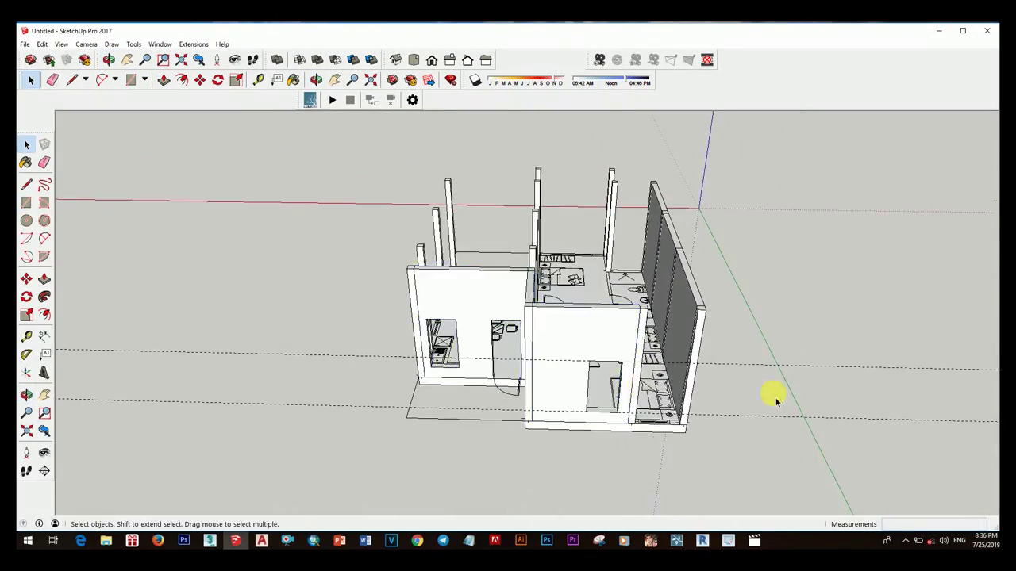
pyautogui.scroll(5, 771, 395)
pyautogui.scroll(2, 628, 415)
pyautogui.press('r')
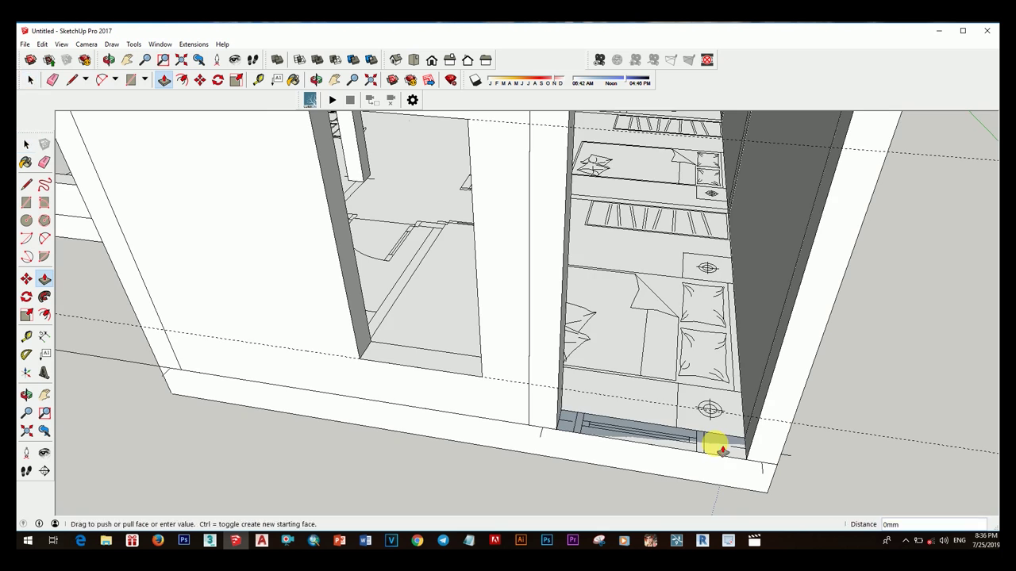
pyautogui.moveTo(722, 451); pyautogui.dragTo(641, 394, button='middle')
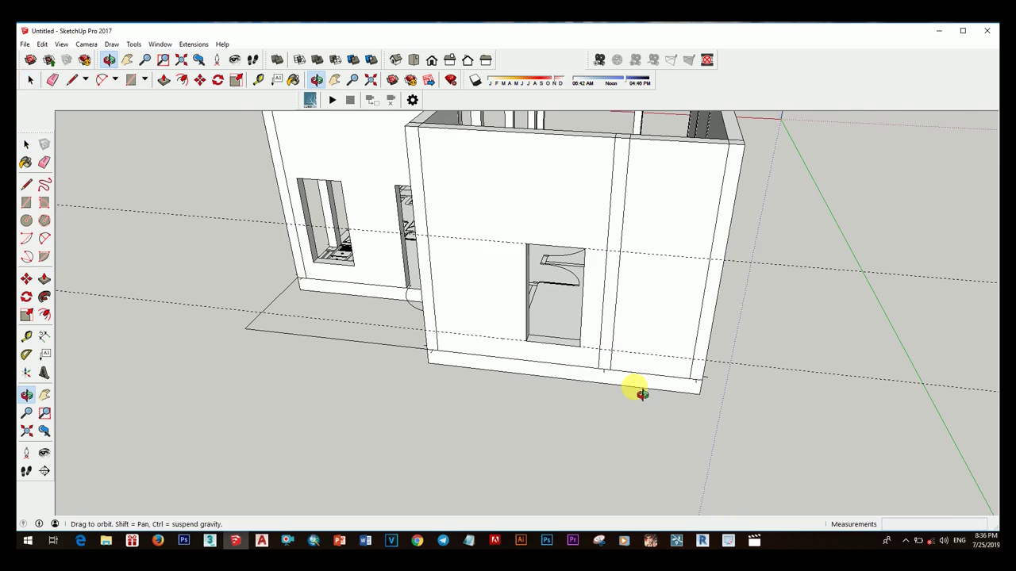
pyautogui.press('space')
pyautogui.click(671, 357)
pyautogui.scroll(2, 584, 318)
pyautogui.scroll(-2, 585, 317)
pyautogui.moveTo(584, 318); pyautogui.dragTo(695, 358, button='middle')
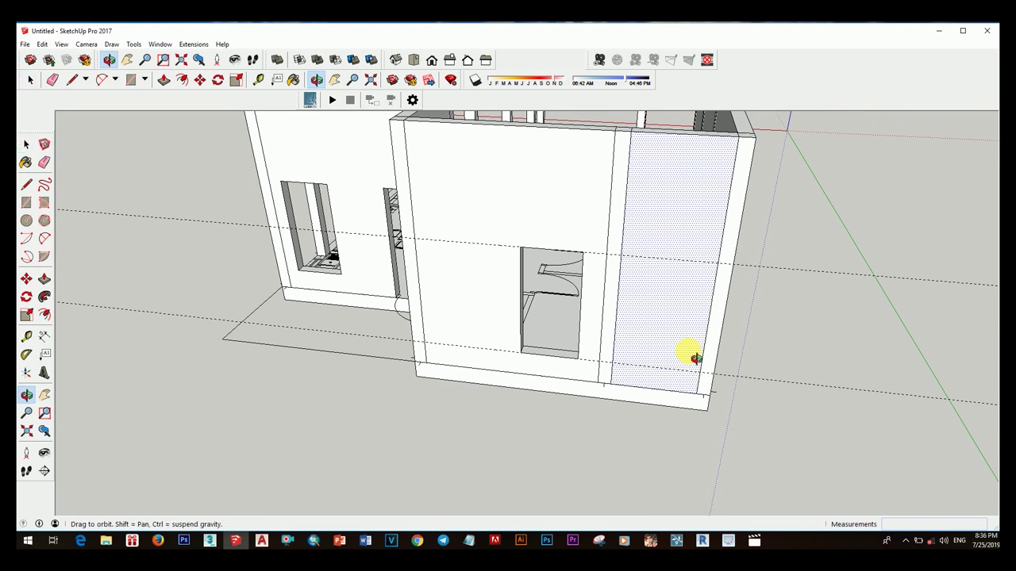
# - Push the copied rectangle -200mm through the wall as a second opening
pyautogui.press('p')
pyautogui.click(669, 353)
pyautogui.click(676, 336)
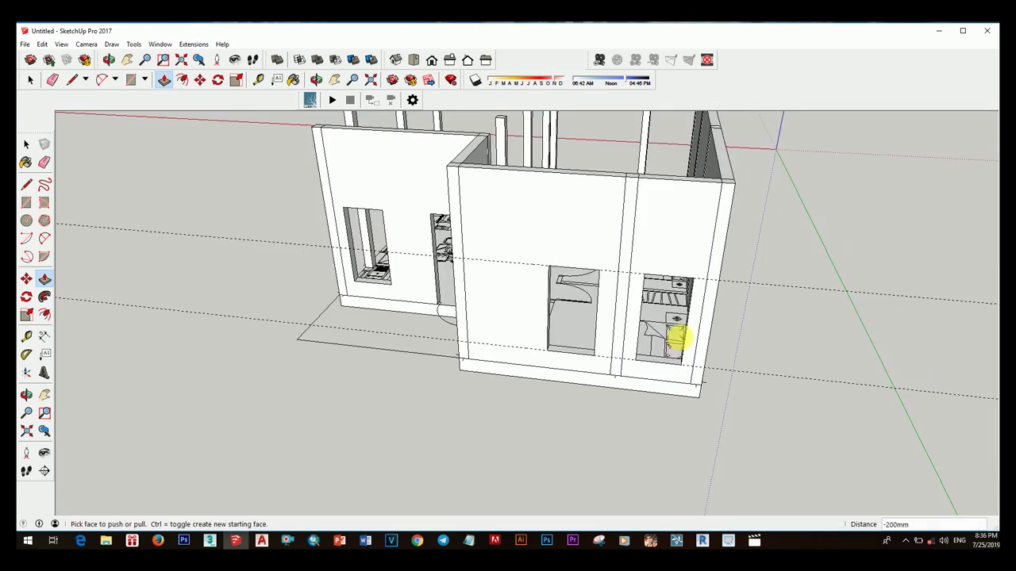
pyautogui.scroll(3, 635, 349)
pyautogui.moveTo(613, 379); pyautogui.dragTo(788, 415, button='middle')
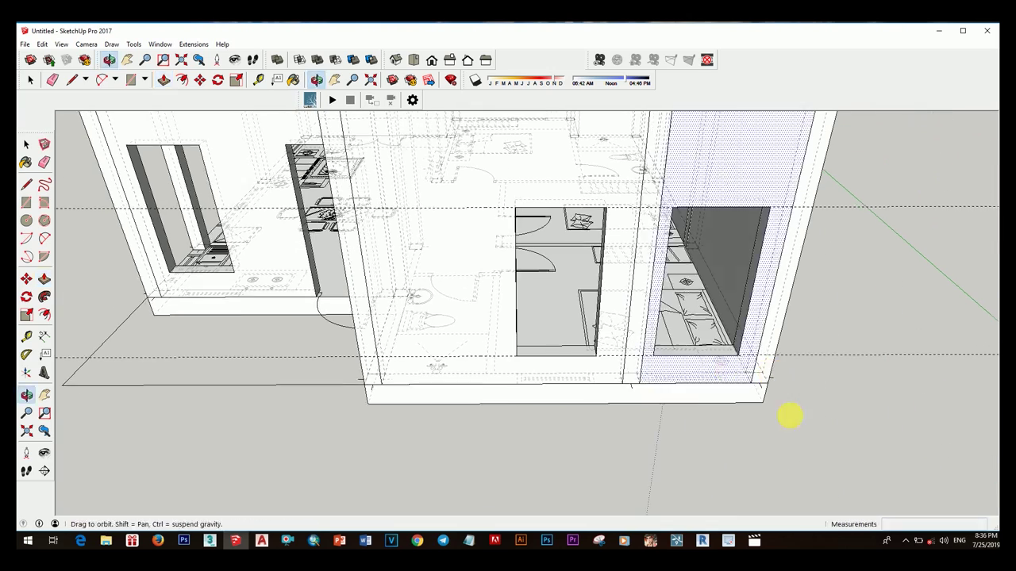
pyautogui.press('space')
pyautogui.scroll(-5, 664, 367)
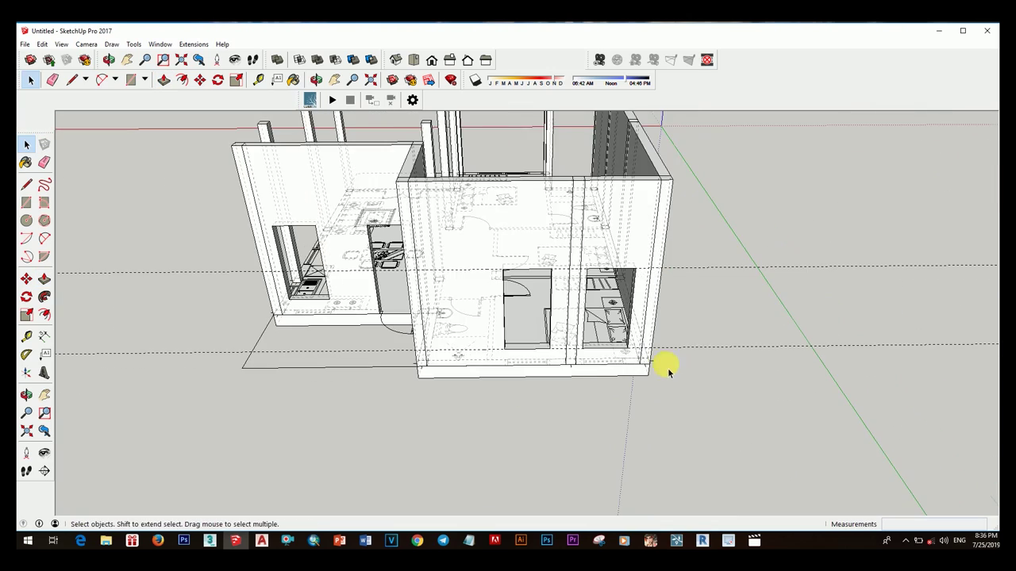
pyautogui.moveTo(664, 367); pyautogui.dragTo(669, 369, button='middle')
pyautogui.moveTo(687, 333); pyautogui.dragTo(678, 392, button='middle')
# - Draw a wall base rectangle along the front kitchen floor edge and raise it to full height
pyautogui.scroll(5, 679, 392)
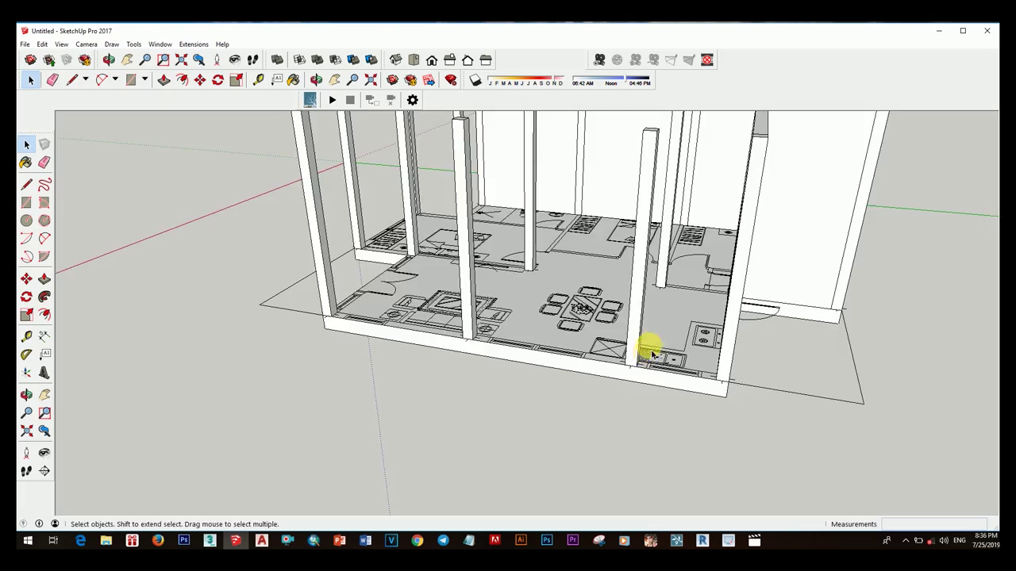
pyautogui.moveTo(646, 345)
pyautogui.mouseDown(button='middle')
pyautogui.moveTo(641, 415)
pyautogui.moveTo(656, 370)
pyautogui.mouseUp(button='middle')
pyautogui.press('r')
pyautogui.scroll(2, 656, 369)
pyautogui.click(599, 338)
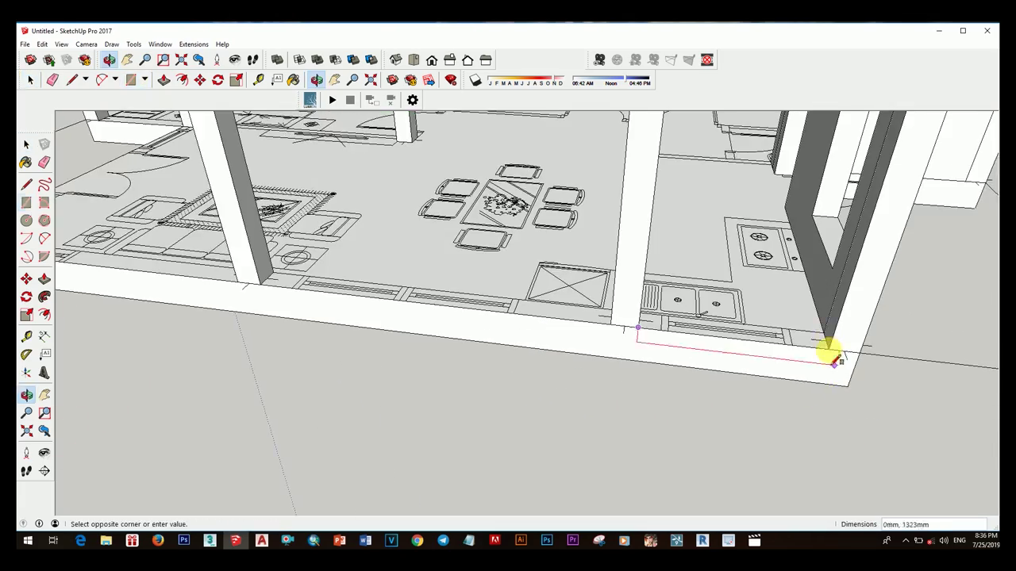
pyautogui.click(828, 352)
pyautogui.press('space')
pyautogui.press('p')
pyautogui.click(733, 335)
pyautogui.moveTo(732, 336)
pyautogui.mouseDown(button='middle')
pyautogui.moveTo(649, 264)
pyautogui.moveTo(646, 243)
pyautogui.moveTo(623, 266)
pyautogui.mouseUp(button='middle')
pyautogui.click(649, 265)
pyautogui.press('space')
# - Cut an opening through the new kitchen wall
pyautogui.press('r')
pyautogui.click(662, 332)
pyautogui.moveTo(663, 332); pyautogui.dragTo(611, 333, button='middle')
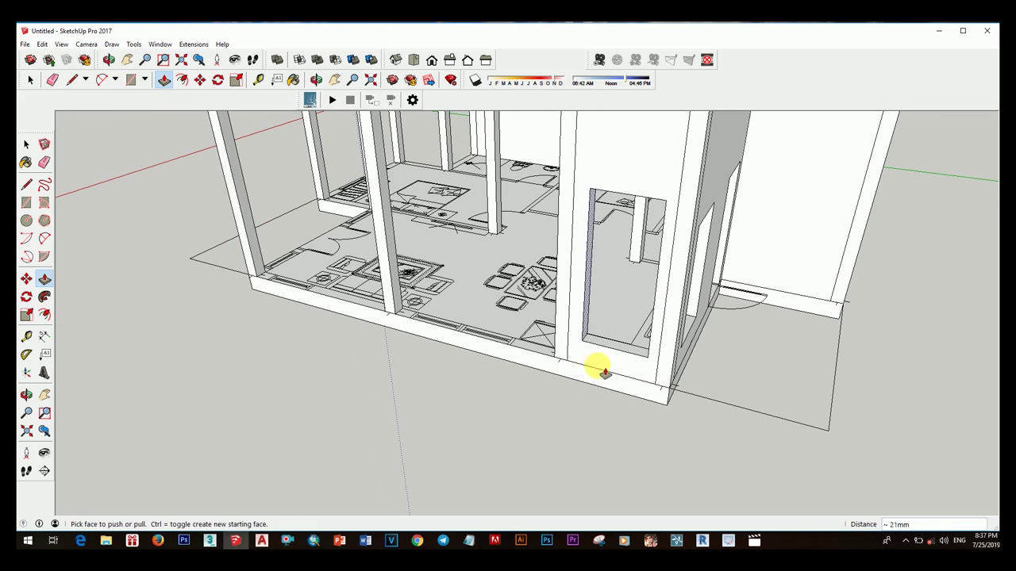
pyautogui.moveTo(604, 373); pyautogui.dragTo(718, 351, button='middle')
pyautogui.scroll(2, 718, 359)
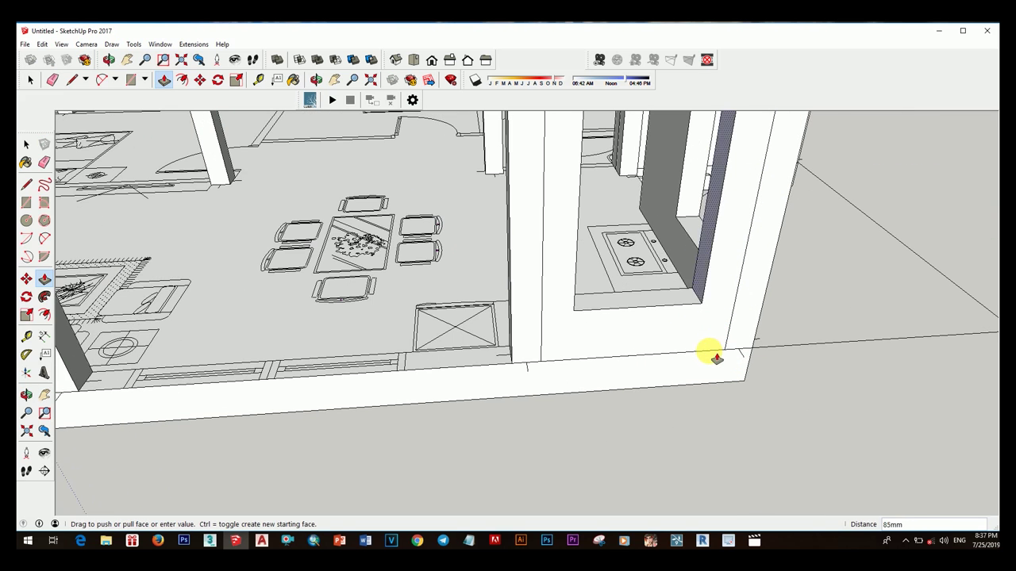
pyautogui.press('space')
pyautogui.scroll(-3, 691, 349)
pyautogui.scroll(-1, 675, 341)
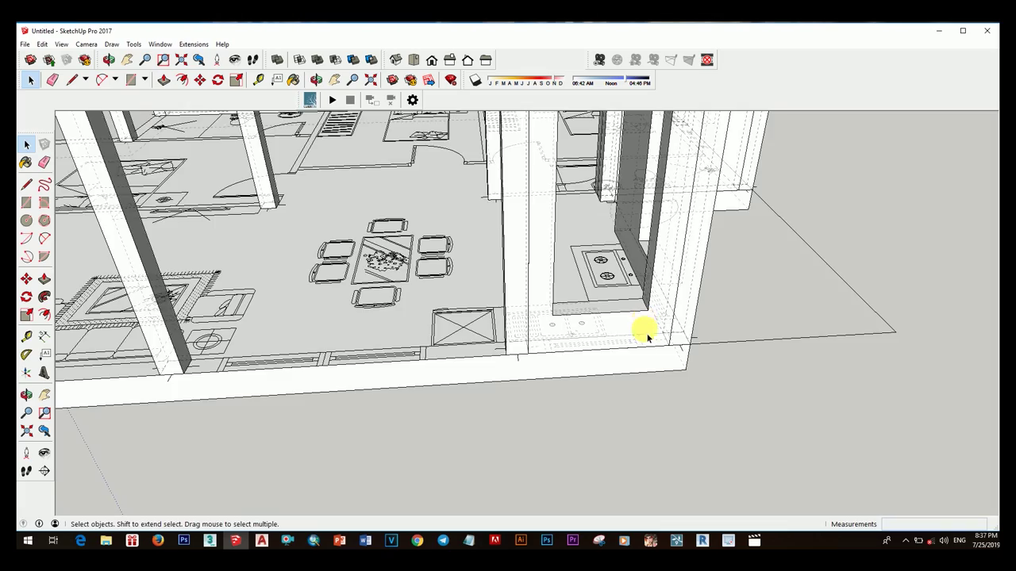
# - Cut the large window opening through the dining area wall
pyautogui.moveTo(643, 334)
pyautogui.mouseDown(button='middle')
pyautogui.moveTo(650, 407)
pyautogui.moveTo(637, 251)
pyautogui.mouseUp(button='middle')
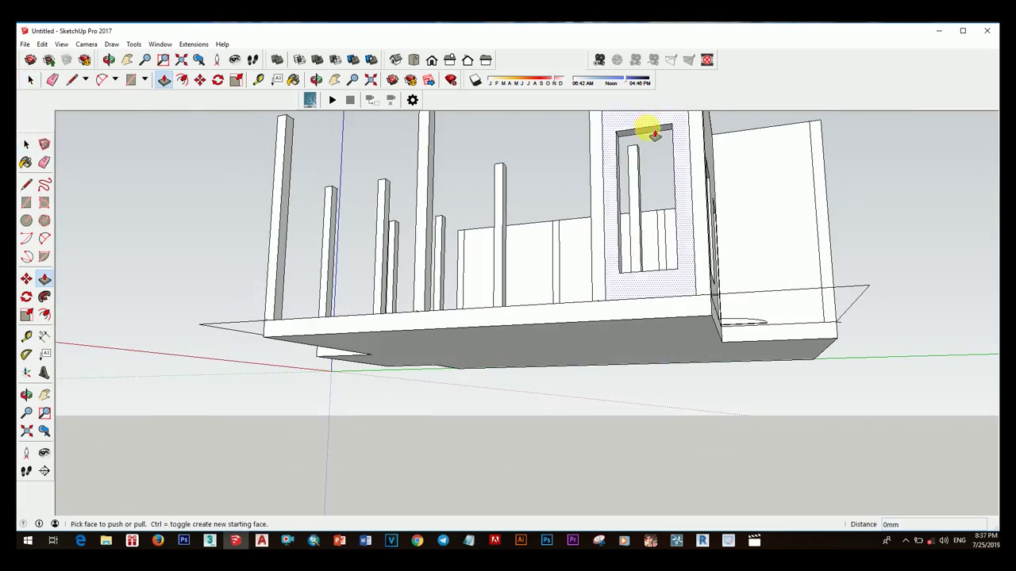
pyautogui.moveTo(652, 133); pyautogui.dragTo(651, 344, button='middle')
pyautogui.press('space')
pyautogui.scroll(3, 616, 351)
pyautogui.press('r')
pyautogui.scroll(2, 508, 353)
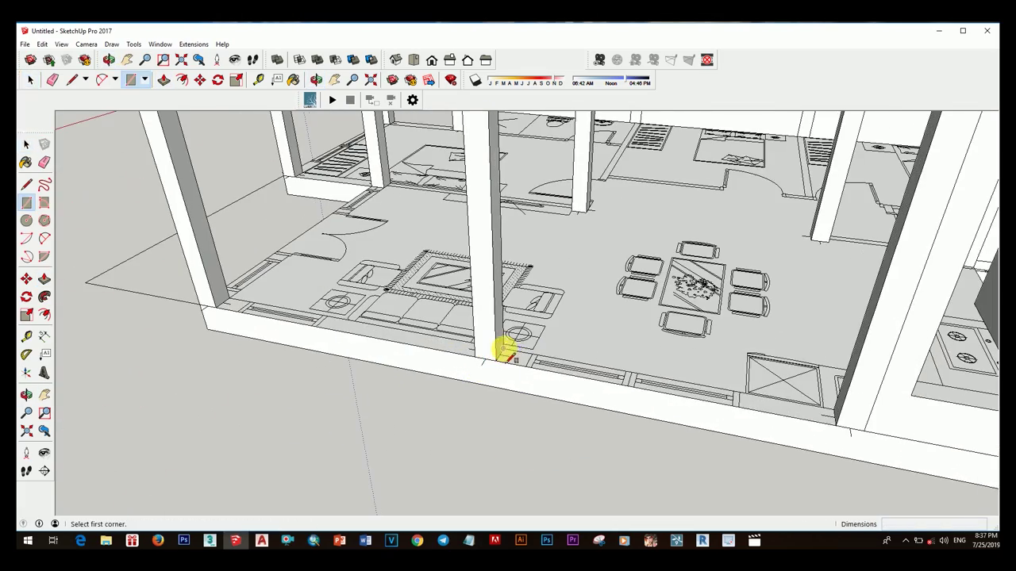
pyautogui.scroll(-3, 764, 370)
pyautogui.moveTo(764, 370)
pyautogui.mouseDown(button='middle')
pyautogui.moveTo(709, 220)
pyautogui.moveTo(619, 266)
pyautogui.mouseUp(button='middle')
pyautogui.press('r')
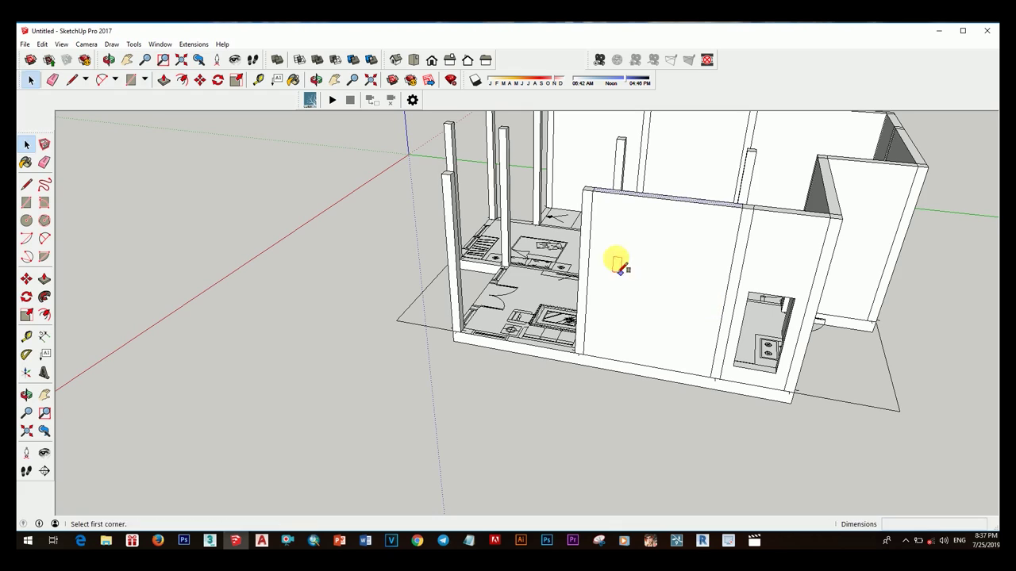
pyautogui.scroll(3, 758, 369)
pyautogui.moveTo(758, 369)
pyautogui.mouseDown(button='middle')
pyautogui.moveTo(642, 335)
pyautogui.moveTo(653, 380)
pyautogui.moveTo(646, 204)
pyautogui.moveTo(684, 296)
pyautogui.moveTo(580, 399)
pyautogui.moveTo(517, 375)
pyautogui.mouseUp(button='middle')
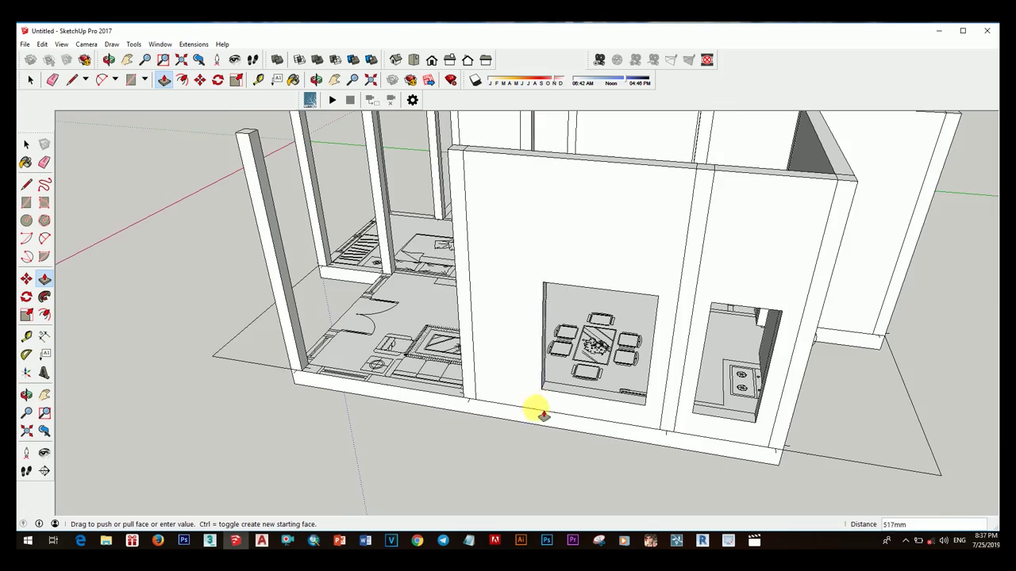
pyautogui.scroll(3, 538, 414)
pyautogui.click(626, 415)
pyautogui.moveTo(626, 415)
pyautogui.mouseDown(button='middle')
pyautogui.moveTo(731, 379)
pyautogui.moveTo(729, 418)
pyautogui.moveTo(647, 360)
pyautogui.mouseUp(button='middle')
pyautogui.scroll(-5, 721, 379)
pyautogui.press('space')
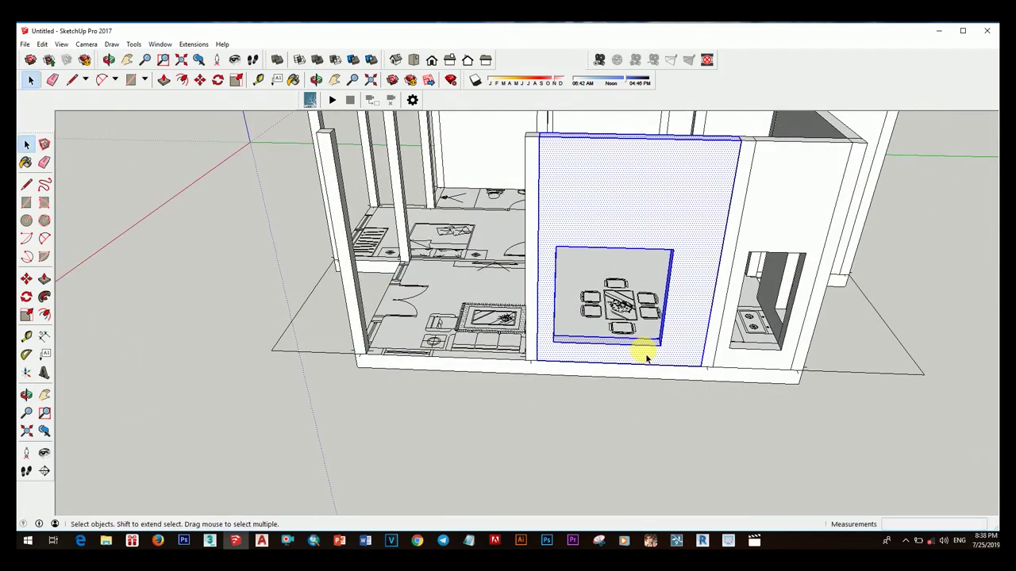
# - Begin pushing the wall face inward with Push/Pull
pyautogui.moveTo(420, 369)
pyautogui.mouseDown(button='middle')
pyautogui.moveTo(390, 352)
pyautogui.moveTo(487, 317)
pyautogui.mouseUp(button='middle')
pyautogui.scroll(3, 390, 352)
pyautogui.press('space')
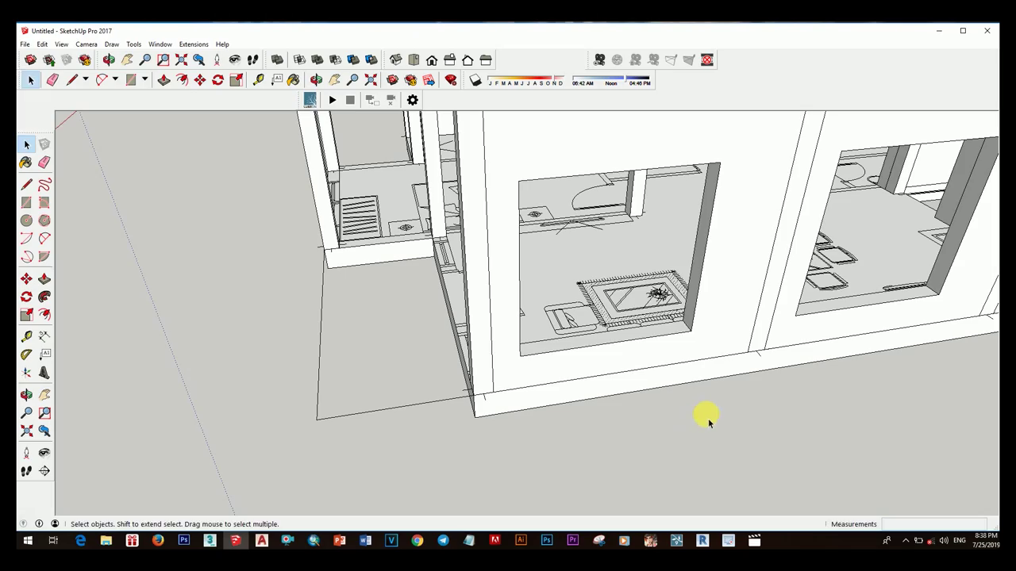
pyautogui.press('p')
pyautogui.click(561, 369)
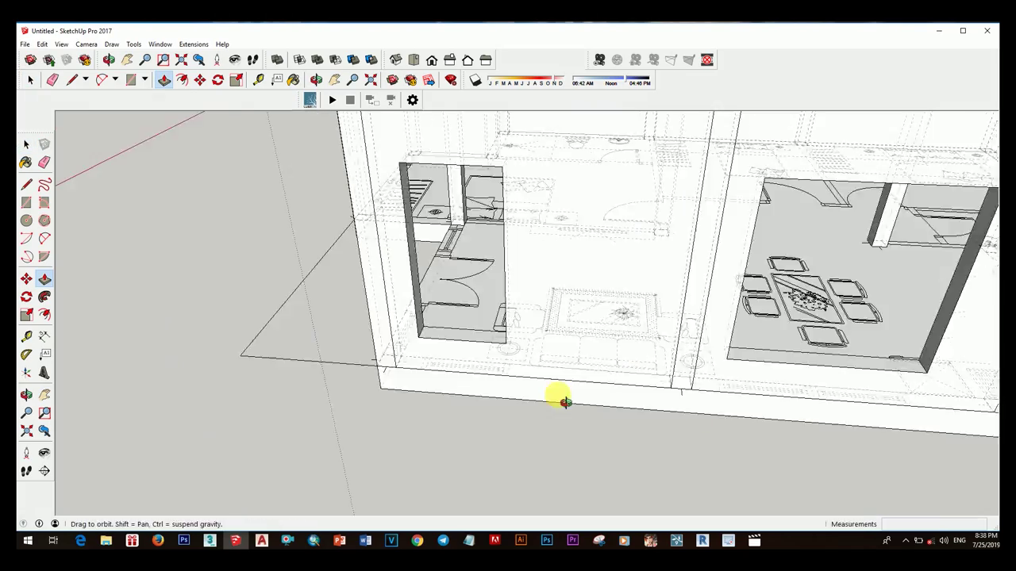
# - Draw a rectangle outline on the front wall face
pyautogui.moveTo(558, 399); pyautogui.dragTo(347, 347, button='middle')
pyautogui.press('space')
pyautogui.scroll(-5, 545, 399)
pyautogui.scroll(-5, 646, 344)
pyautogui.moveTo(646, 344)
pyautogui.mouseDown(button='middle')
pyautogui.moveTo(753, 367)
pyautogui.moveTo(623, 353)
pyautogui.mouseUp(button='middle')
pyautogui.scroll(5, 627, 355)
pyautogui.press('r')
pyautogui.scroll(3, 590, 374)
pyautogui.click(481, 358)
pyautogui.scroll(3, 650, 390)
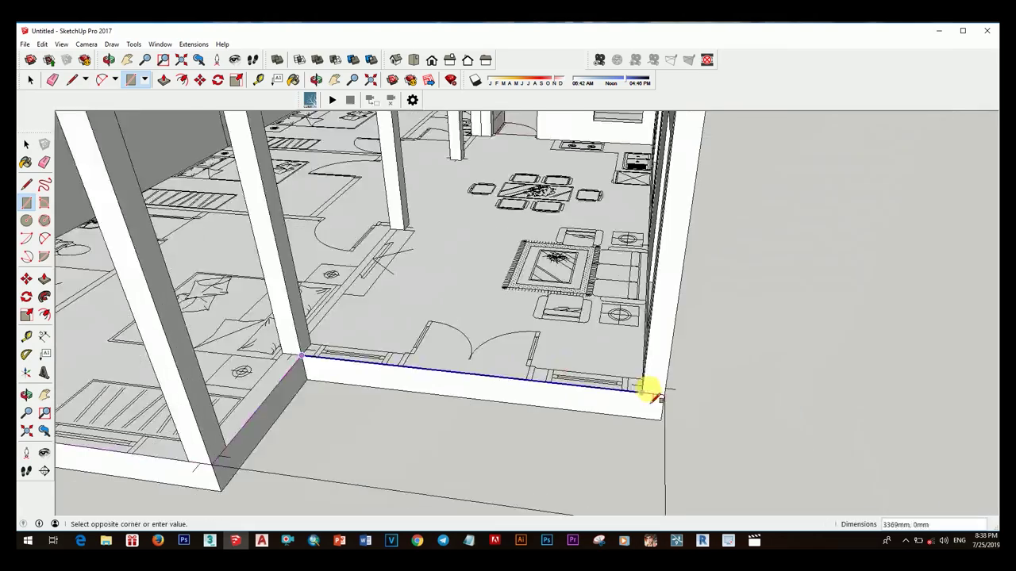
pyautogui.scroll(2, 650, 390)
pyautogui.scroll(-3, 669, 381)
# - Push the door outline through the wall
pyautogui.press('p')
pyautogui.moveTo(605, 154); pyautogui.dragTo(524, 374, button='middle')
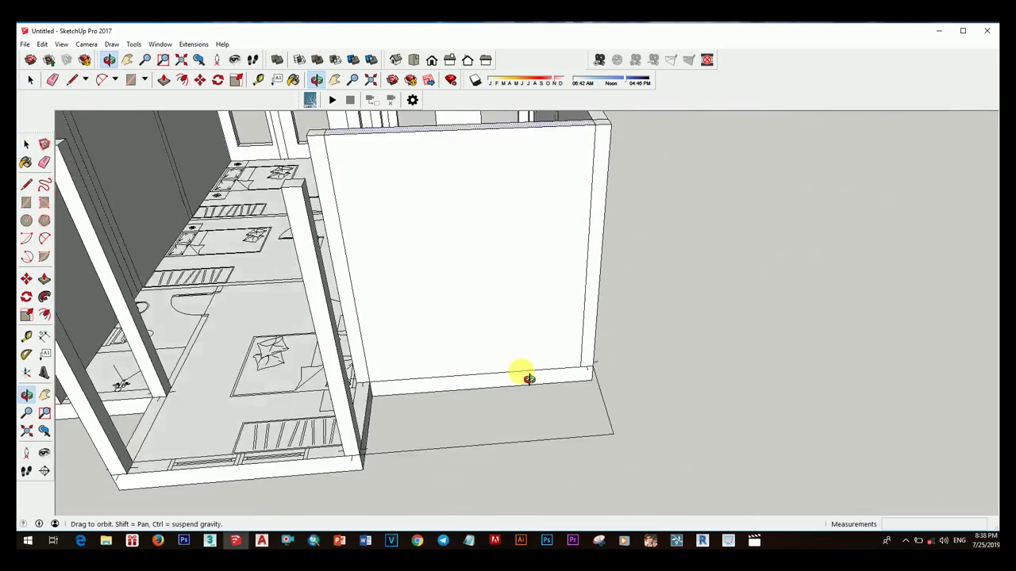
pyautogui.press('r')
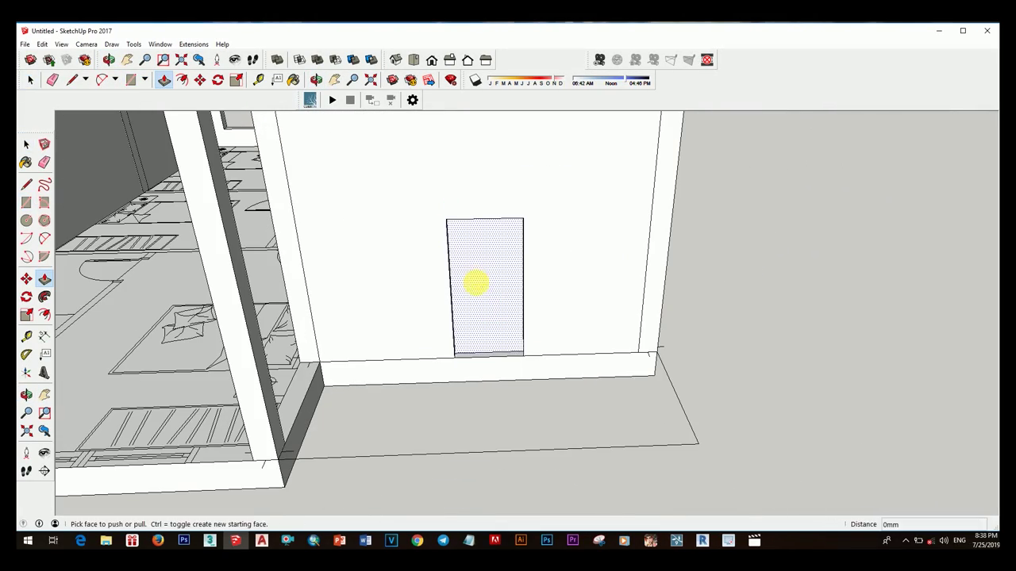
pyautogui.doubleClick(475, 282)
pyautogui.scroll(-2, 508, 301)
pyautogui.scroll(-4, 514, 341)
pyautogui.press('space')
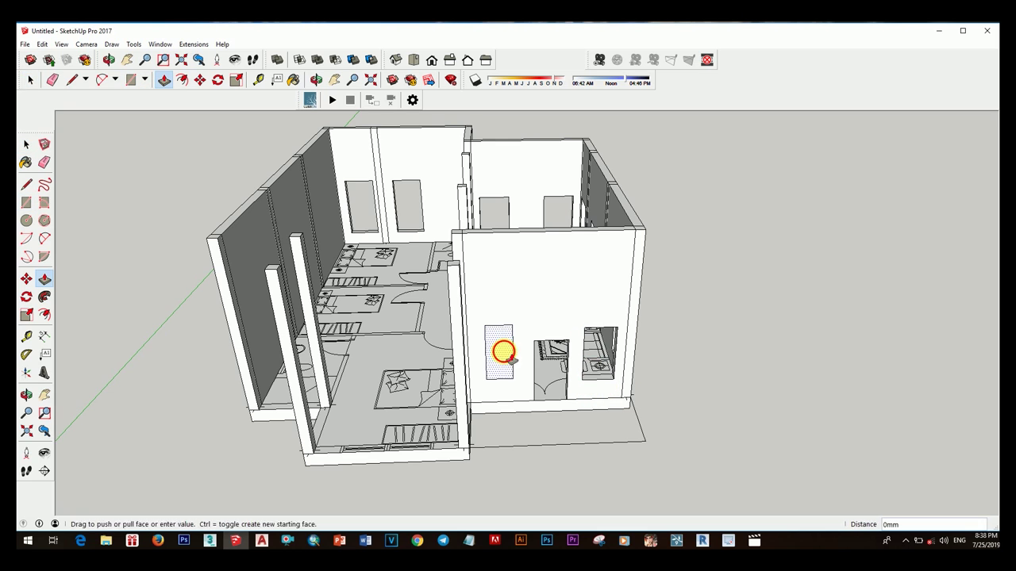
# - Cut the left and right window openings through the wall
pyautogui.scroll(3, 503, 352)
pyautogui.moveTo(494, 380); pyautogui.dragTo(495, 290, button='middle')
pyautogui.click(457, 214)
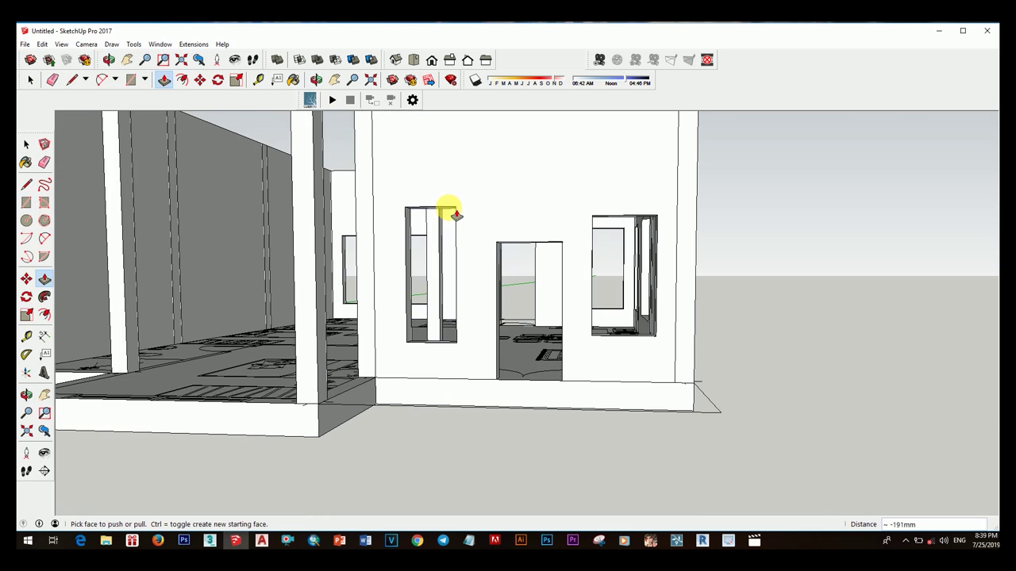
pyautogui.scroll(2, 456, 215)
pyautogui.click(744, 220)
pyautogui.moveTo(744, 220)
pyautogui.mouseDown(button='middle')
pyautogui.moveTo(672, 256)
pyautogui.moveTo(643, 186)
pyautogui.moveTo(640, 233)
pyautogui.mouseUp(button='middle')
pyautogui.click(671, 257)
pyautogui.scroll(2, 524, 357)
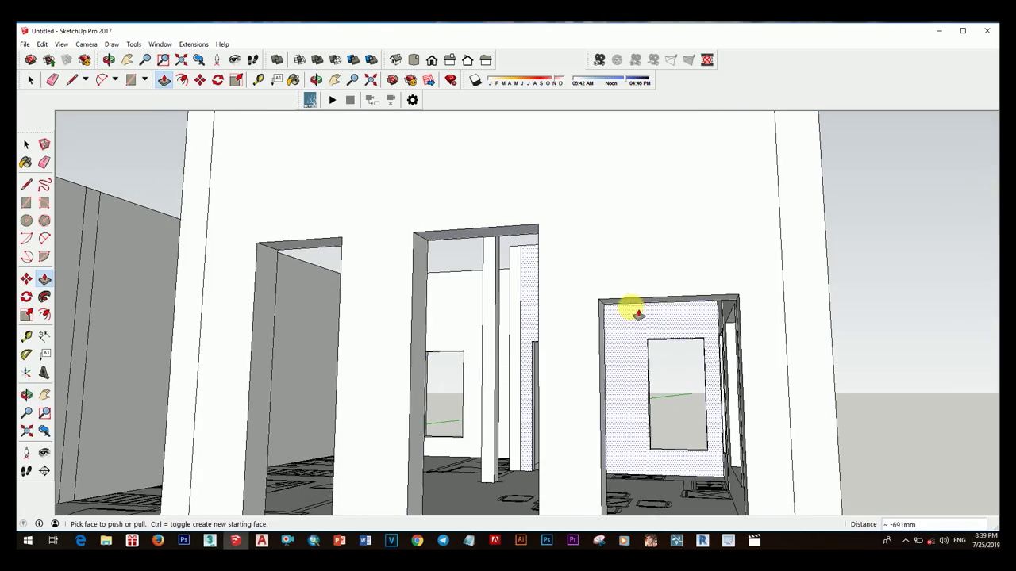
pyautogui.press('space')
pyautogui.scroll(-3, 546, 232)
pyautogui.moveTo(641, 301); pyautogui.dragTo(583, 408, button='middle')
# - Push the wall faces by about 61 mm and -71 mm
pyautogui.press('p')
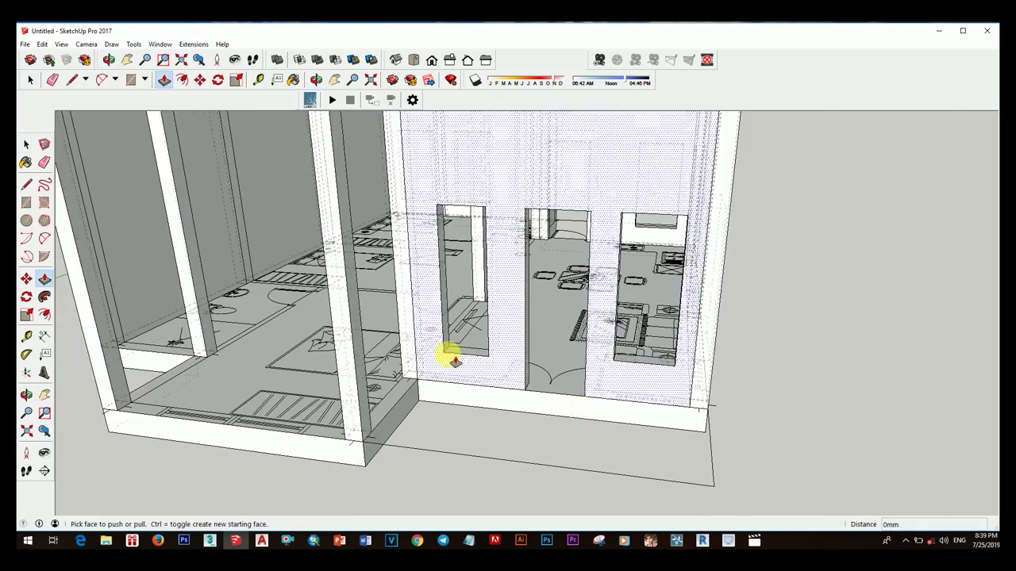
pyautogui.scroll(3, 452, 356)
pyautogui.click(446, 416)
pyautogui.scroll(-3, 446, 417)
pyautogui.click(590, 363)
pyautogui.moveTo(589, 363); pyautogui.dragTo(653, 362, button='middle')
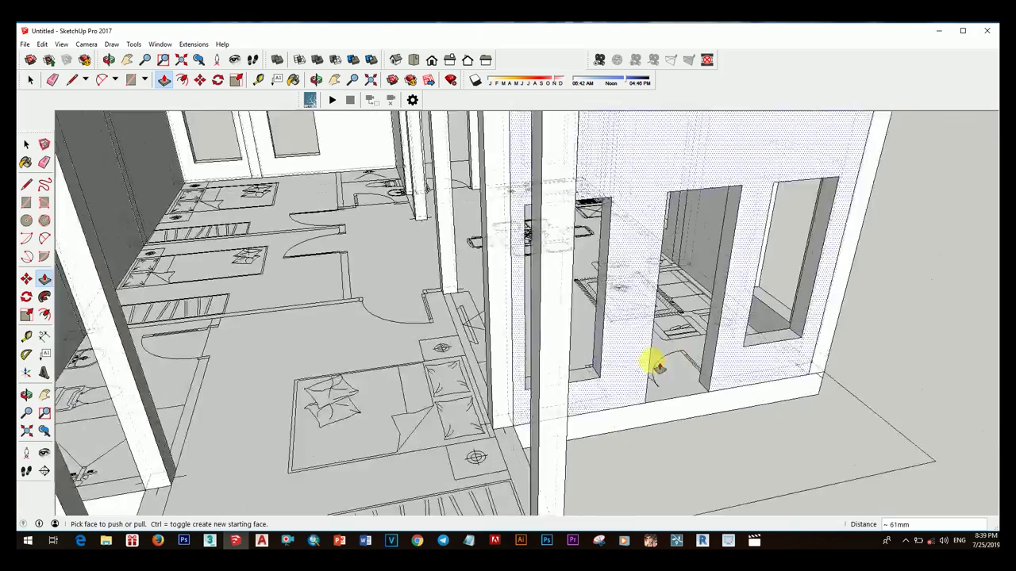
pyautogui.scroll(3, 559, 403)
pyautogui.click(538, 457)
pyautogui.scroll(2, 710, 394)
pyautogui.click(696, 378)
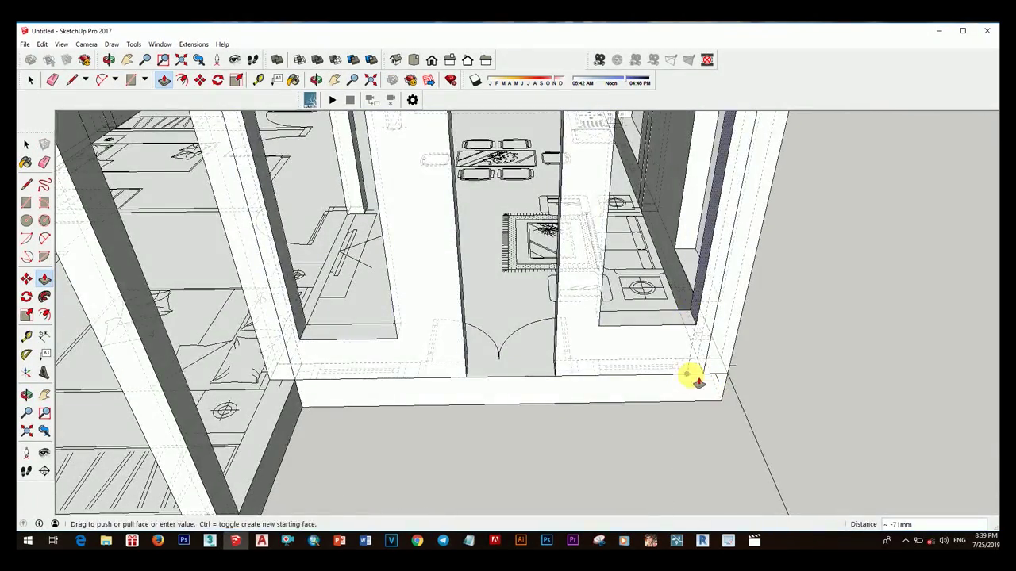
pyautogui.scroll(2, 627, 355)
pyautogui.click(627, 354)
pyautogui.click(655, 388)
pyautogui.scroll(-3, 465, 346)
pyautogui.press('space')
pyautogui.scroll(-3, 494, 310)
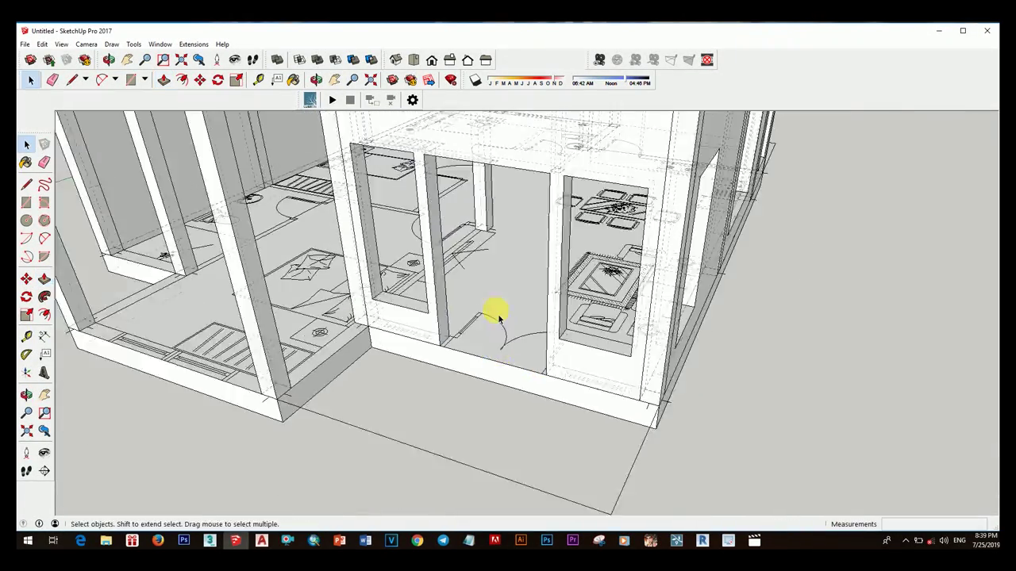
pyautogui.scroll(-2, 710, 388)
pyautogui.scroll(-3, 542, 301)
pyautogui.moveTo(542, 301); pyautogui.dragTo(415, 367, button='middle')
pyautogui.scroll(3, 601, 410)
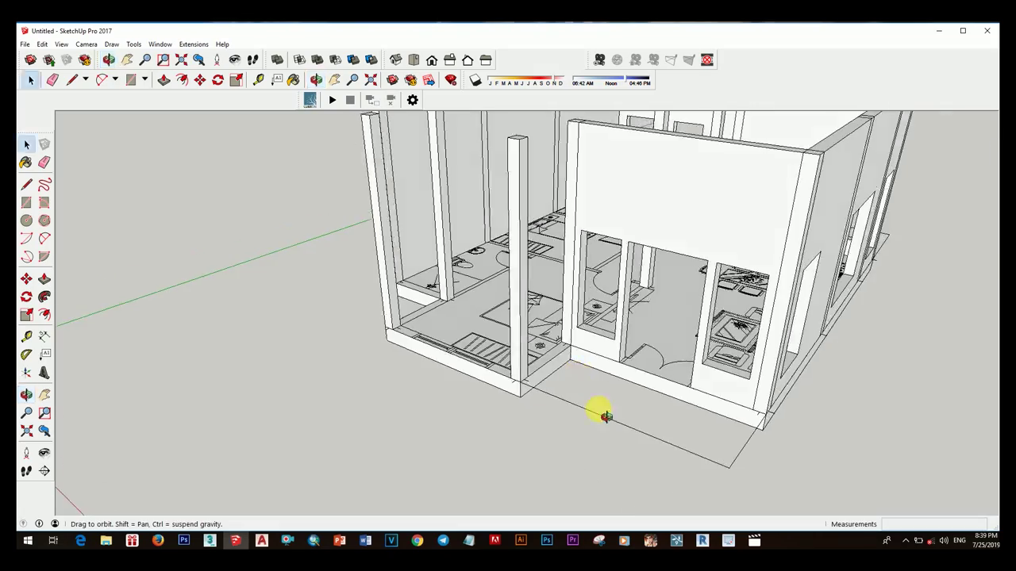
# - Draw a rectangle at the doorway sill
pyautogui.press('r')
pyautogui.scroll(2, 523, 420)
pyautogui.click(530, 342)
pyautogui.press('p')
pyautogui.scroll(-3, 571, 363)
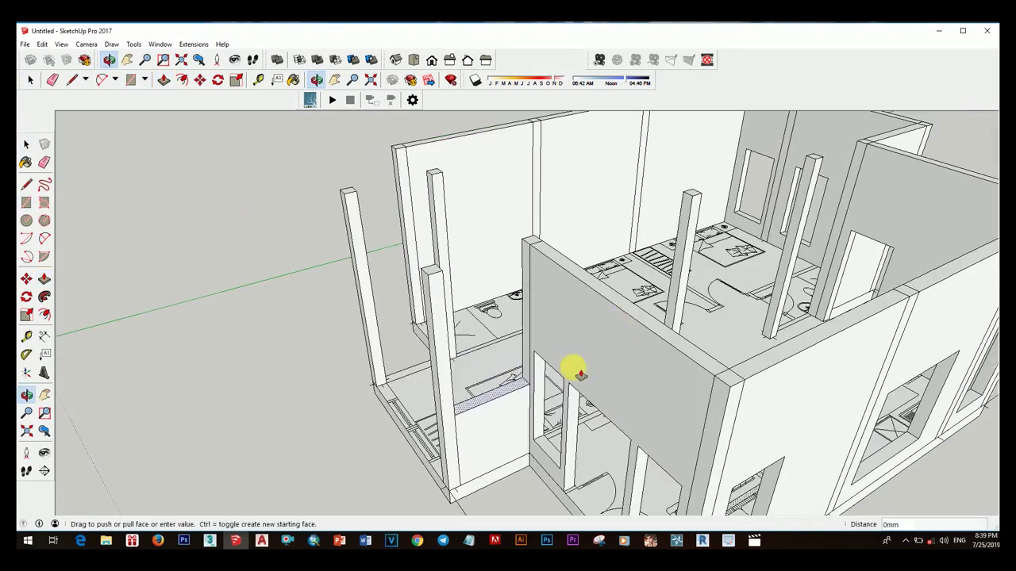
pyautogui.press('space')
pyautogui.press('r')
pyautogui.scroll(3, 446, 386)
pyautogui.click(421, 290)
pyautogui.click(616, 362)
pyautogui.press('p')
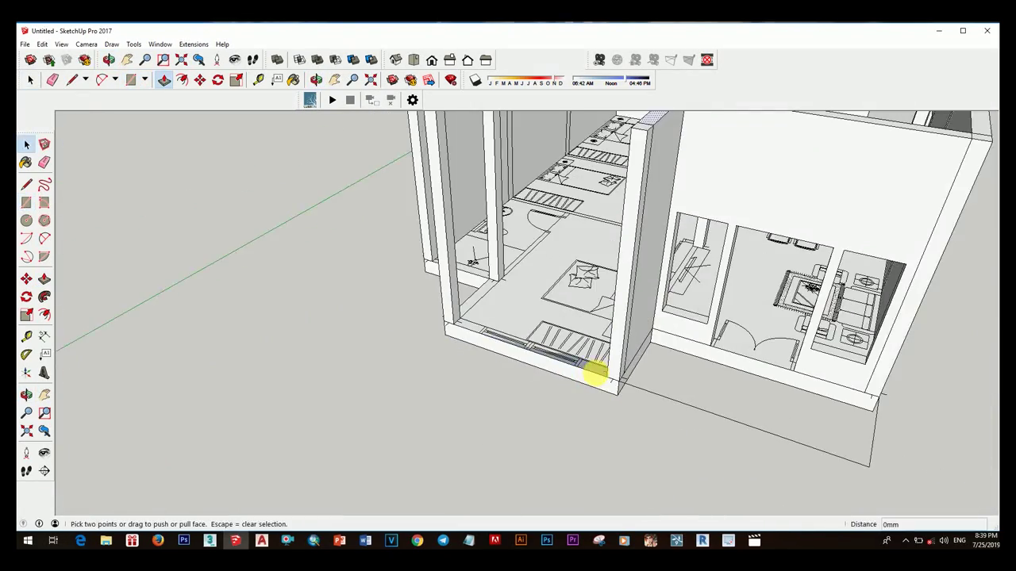
pyautogui.press('space')
pyautogui.press('p')
pyautogui.moveTo(599, 373); pyautogui.dragTo(609, 391, button='middle')
pyautogui.scroll(3, 572, 373)
# - Draw the square window on the projecting bedroom wall and push it through
pyautogui.press('r')
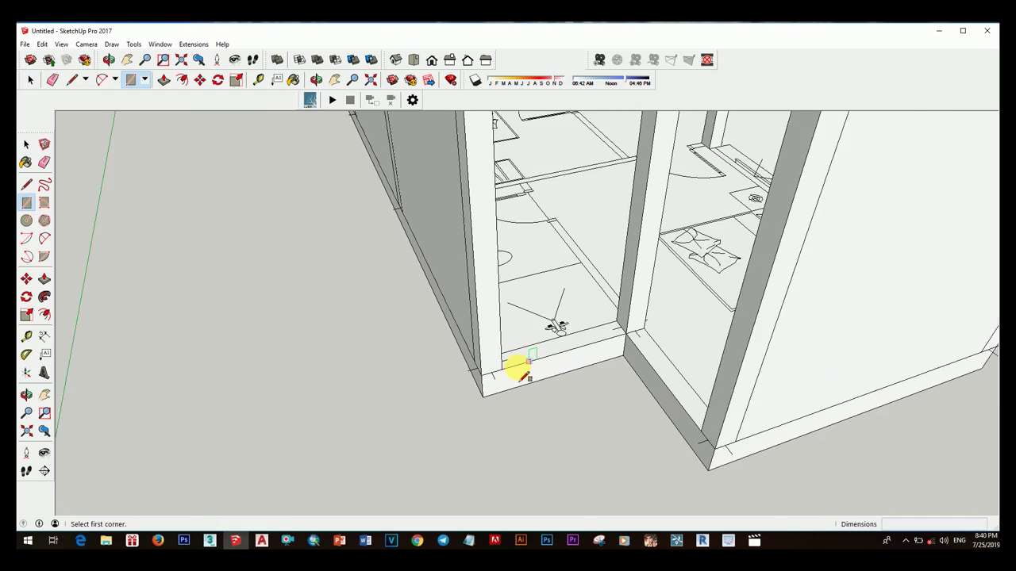
pyautogui.click(496, 370)
pyautogui.press('space')
pyautogui.click(612, 338)
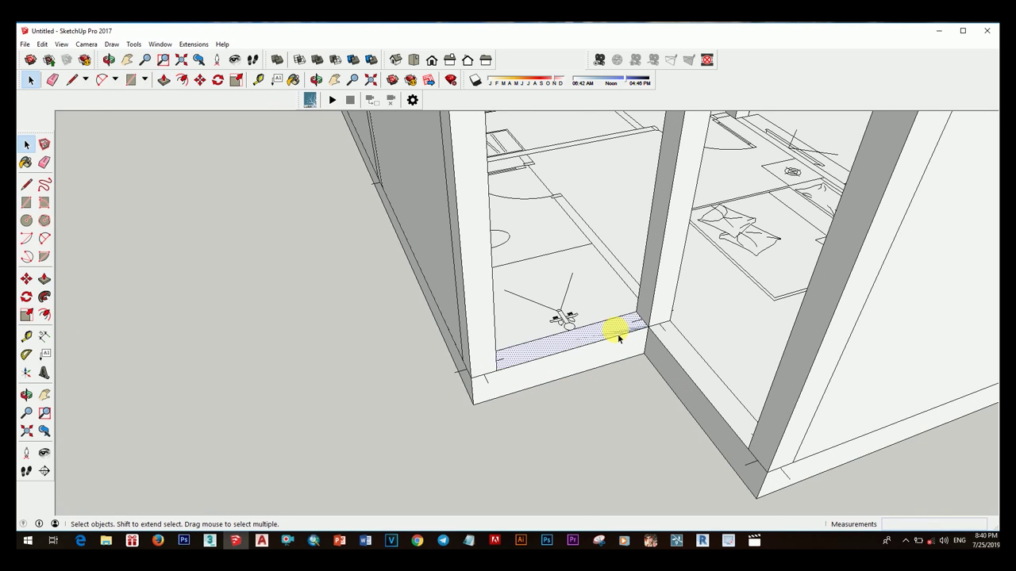
pyautogui.moveTo(617, 335); pyautogui.dragTo(629, 368, button='middle')
pyautogui.scroll(3, 629, 368)
pyautogui.press('r')
pyautogui.click(690, 327)
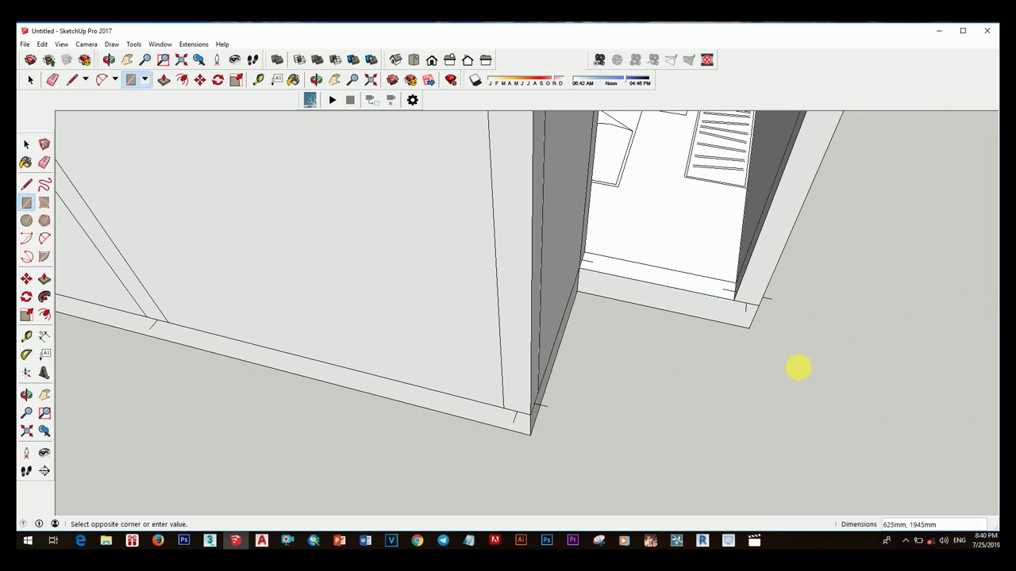
pyautogui.scroll(-3, 651, 329)
pyautogui.scroll(-5, 748, 415)
pyautogui.moveTo(748, 415)
pyautogui.mouseDown(button='middle')
pyautogui.moveTo(386, 288)
pyautogui.moveTo(596, 405)
pyautogui.mouseUp(button='middle')
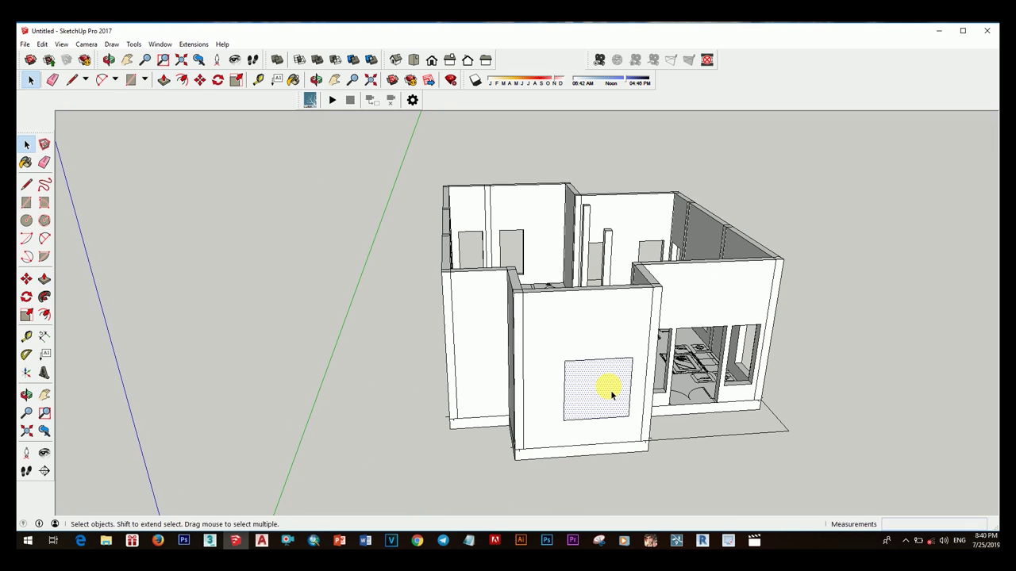
pyautogui.click(611, 383)
pyautogui.moveTo(611, 382); pyautogui.dragTo(484, 390, button='middle')
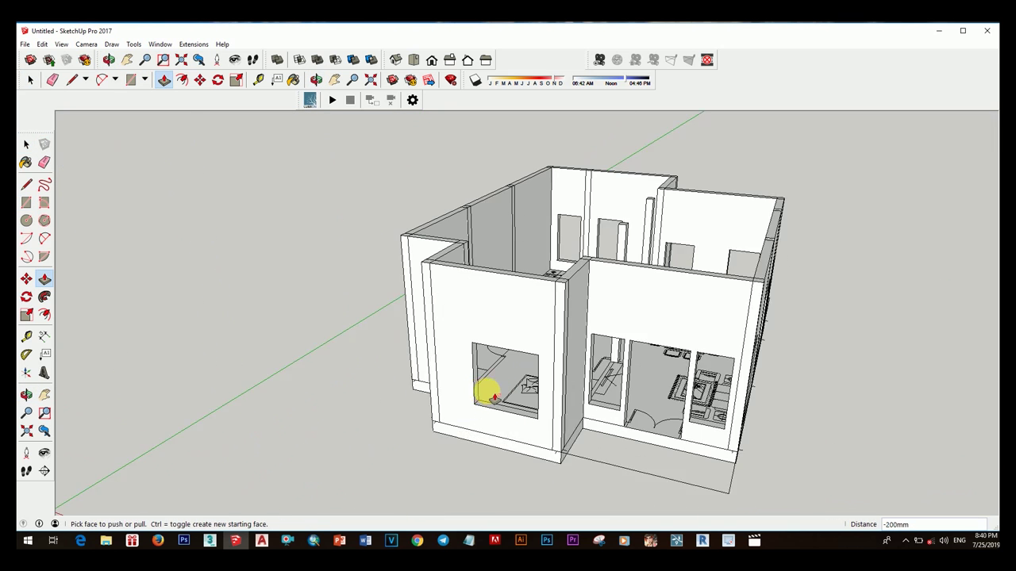
pyautogui.scroll(2, 476, 409)
pyautogui.click(471, 429)
pyautogui.moveTo(472, 429)
pyautogui.mouseDown(button='middle')
pyautogui.moveTo(611, 447)
pyautogui.moveTo(713, 385)
pyautogui.mouseUp(button='middle')
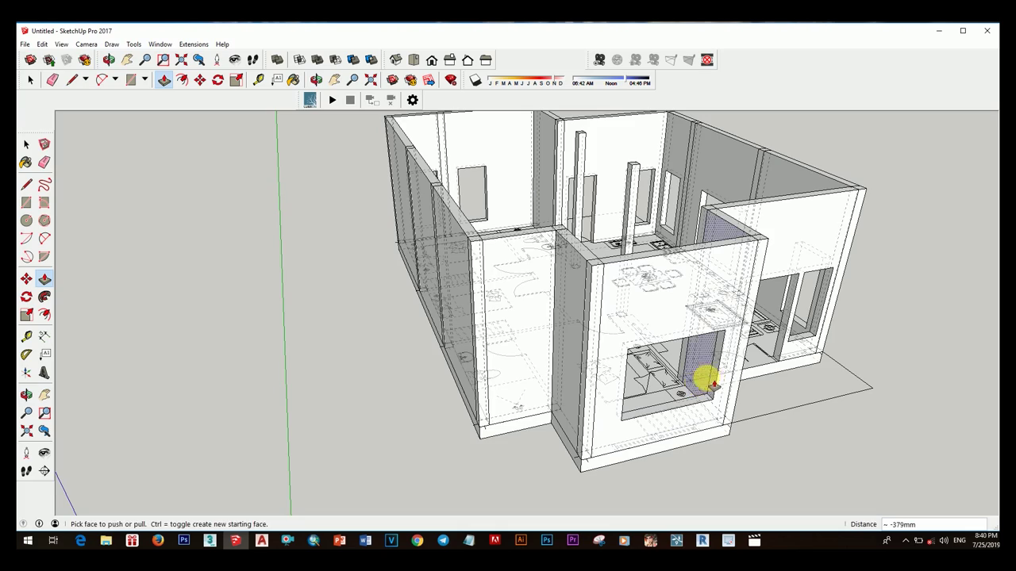
pyautogui.moveTo(704, 432)
pyautogui.mouseDown(button='middle')
pyautogui.moveTo(635, 415)
pyautogui.moveTo(730, 390)
pyautogui.moveTo(631, 236)
pyautogui.mouseUp(button='middle')
pyautogui.click(730, 389)
# - Make the selected wall faces into a group
pyautogui.press('space')
pyautogui.moveTo(707, 186); pyautogui.dragTo(617, 415, button='middle')
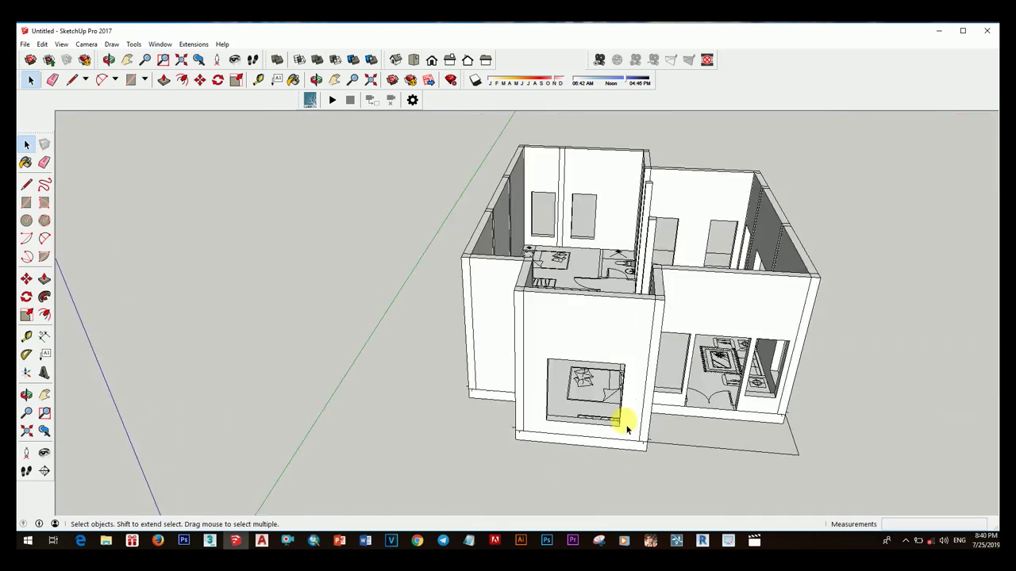
pyautogui.scroll(-3, 616, 415)
pyautogui.moveTo(547, 392)
pyautogui.mouseDown(button='middle')
pyautogui.moveTo(594, 347)
pyautogui.moveTo(535, 350)
pyautogui.moveTo(570, 317)
pyautogui.moveTo(510, 403)
pyautogui.moveTo(543, 370)
pyautogui.mouseUp(button='middle')
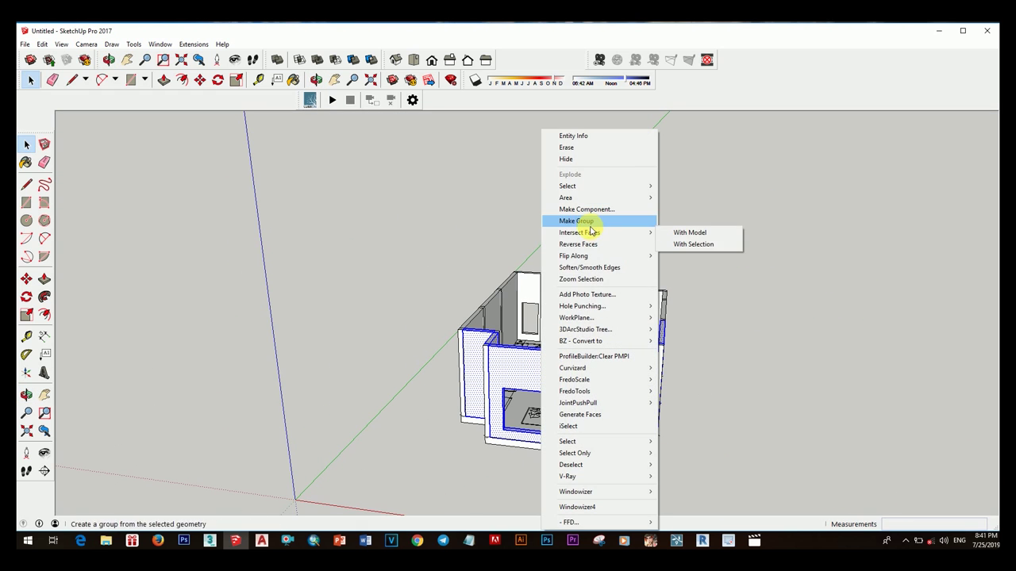
pyautogui.moveTo(593, 258)
pyautogui.mouseDown(button='middle')
pyautogui.moveTo(639, 373)
pyautogui.moveTo(576, 340)
pyautogui.mouseUp(button='middle')
pyautogui.rightClick(576, 340)
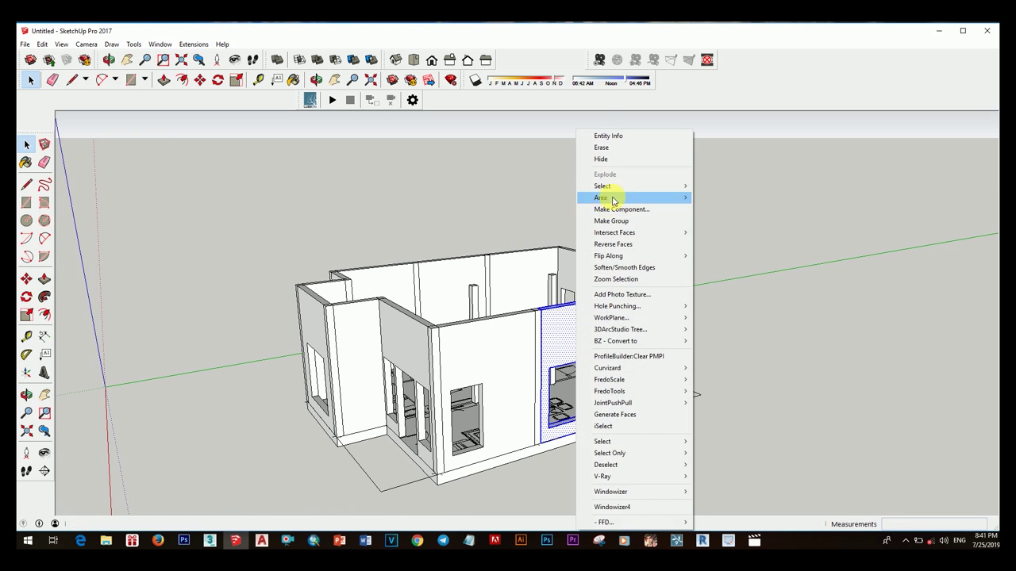
pyautogui.press('Escape')
pyautogui.rightClick(643, 322)
pyautogui.click(682, 253)
pyautogui.scroll(-5, 760, 341)
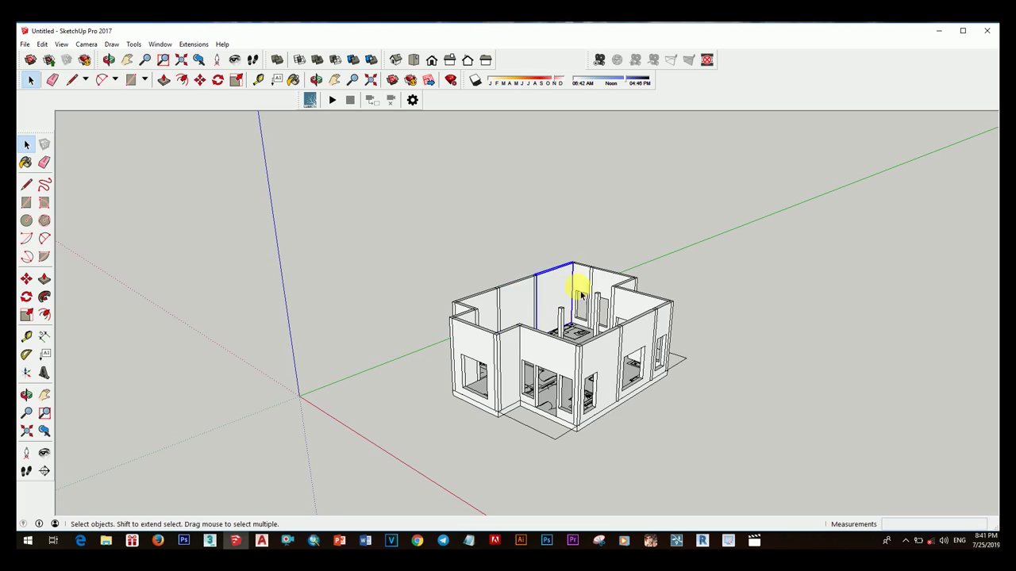
pyautogui.scroll(5, 584, 275)
# - Group the next wall as well
pyautogui.rightClick(585, 285)
pyautogui.click(633, 229)
pyautogui.scroll(-5, 544, 310)
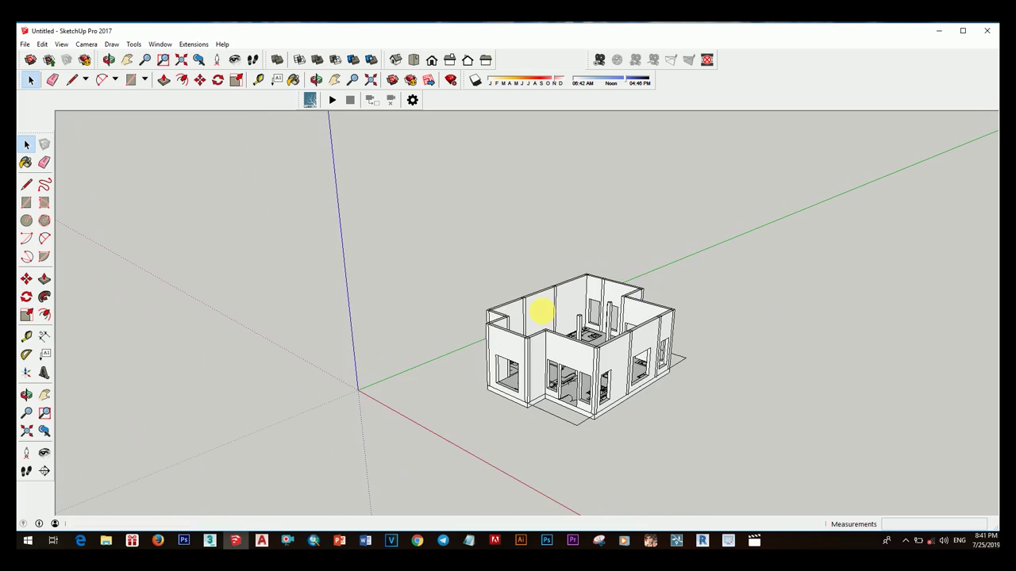
pyautogui.scroll(5, 504, 329)
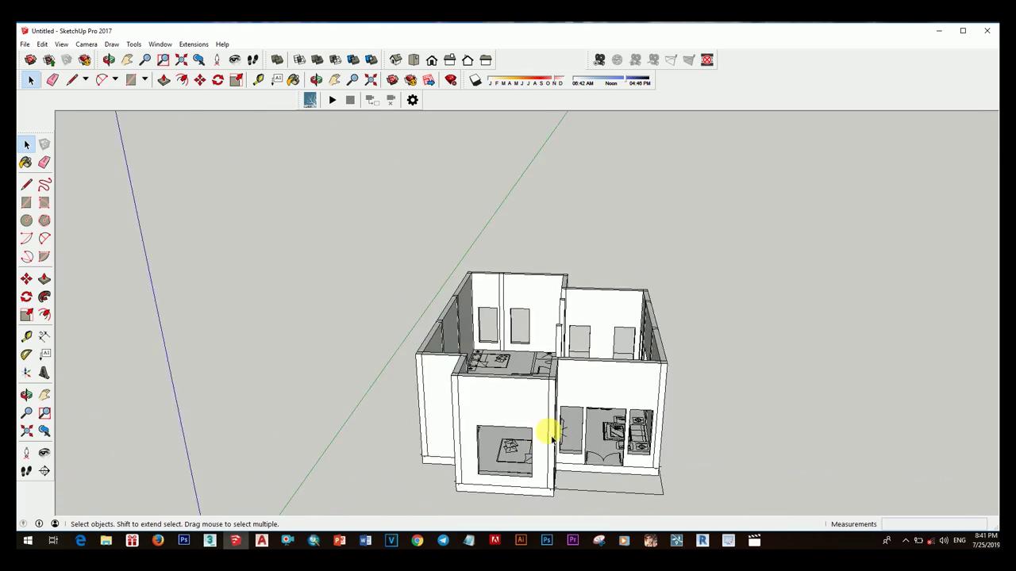
# - Push/Pull the entrance floor face up into a raised slab before the front doors
pyautogui.moveTo(612, 390)
pyautogui.mouseDown(button='middle')
pyautogui.moveTo(616, 352)
pyautogui.moveTo(530, 448)
pyautogui.mouseUp(button='middle')
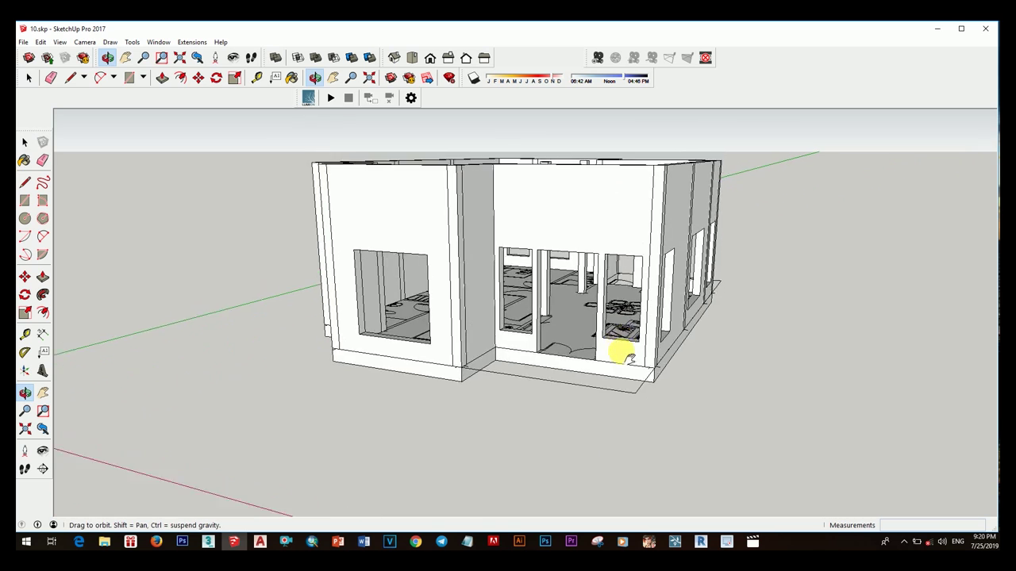
pyautogui.scroll(5, 529, 438)
pyautogui.moveTo(513, 381); pyautogui.dragTo(640, 415, button='middle')
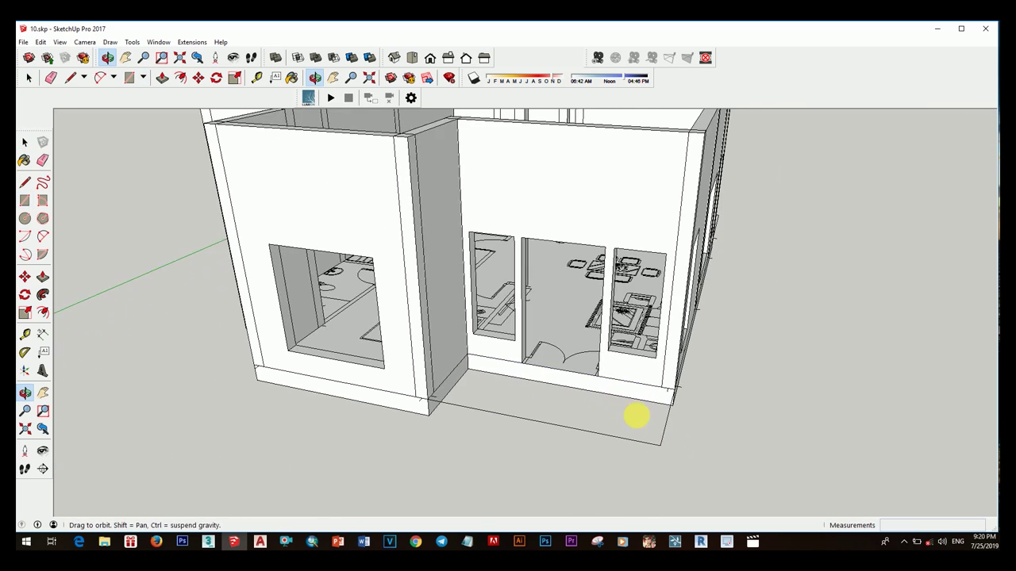
pyautogui.click(662, 451)
pyautogui.press('space')
pyautogui.click(580, 407)
pyautogui.moveTo(583, 406); pyautogui.dragTo(598, 456)
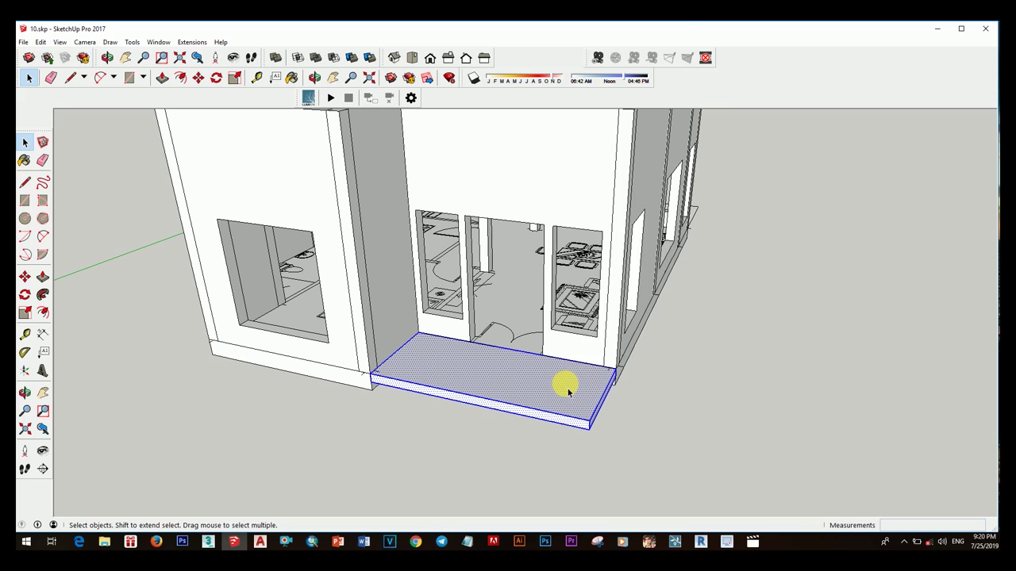
# - Make the new entry slab a group
pyautogui.rightClick(568, 390)
pyautogui.click(609, 76)
pyautogui.press('m')
pyautogui.scroll(2, 623, 374)
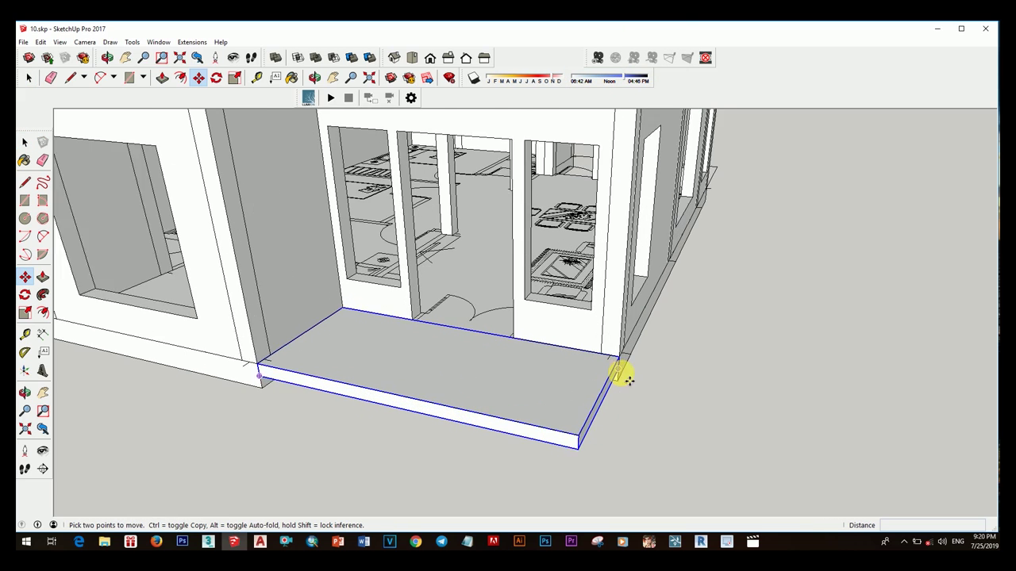
pyautogui.scroll(1, 622, 371)
pyautogui.scroll(2, 627, 388)
pyautogui.scroll(-3, 626, 388)
pyautogui.scroll(-3, 567, 358)
pyautogui.press('space')
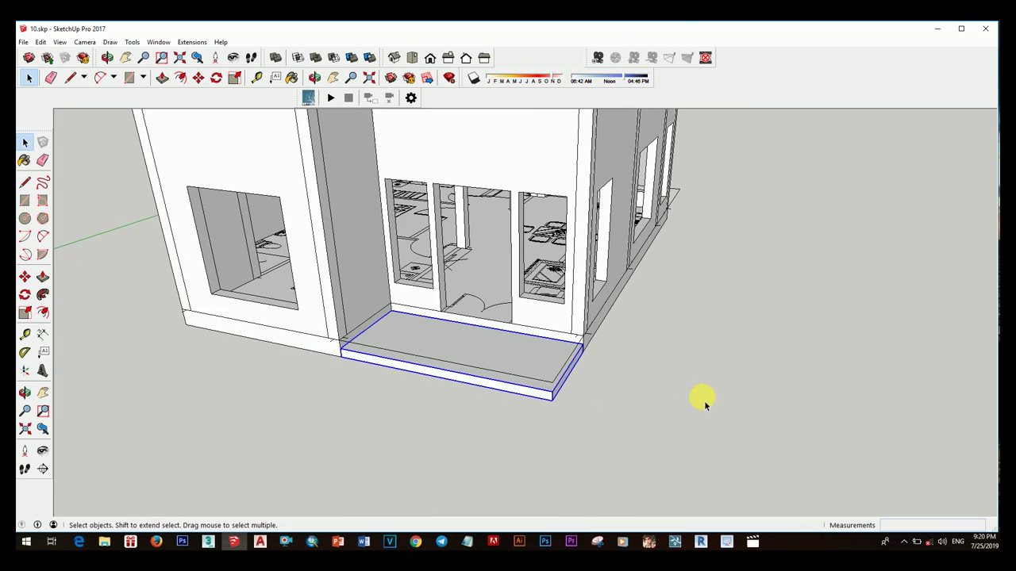
pyautogui.moveTo(703, 399)
pyautogui.mouseDown(button='middle')
pyautogui.moveTo(562, 319)
pyautogui.moveTo(657, 424)
pyautogui.mouseUp(button='middle')
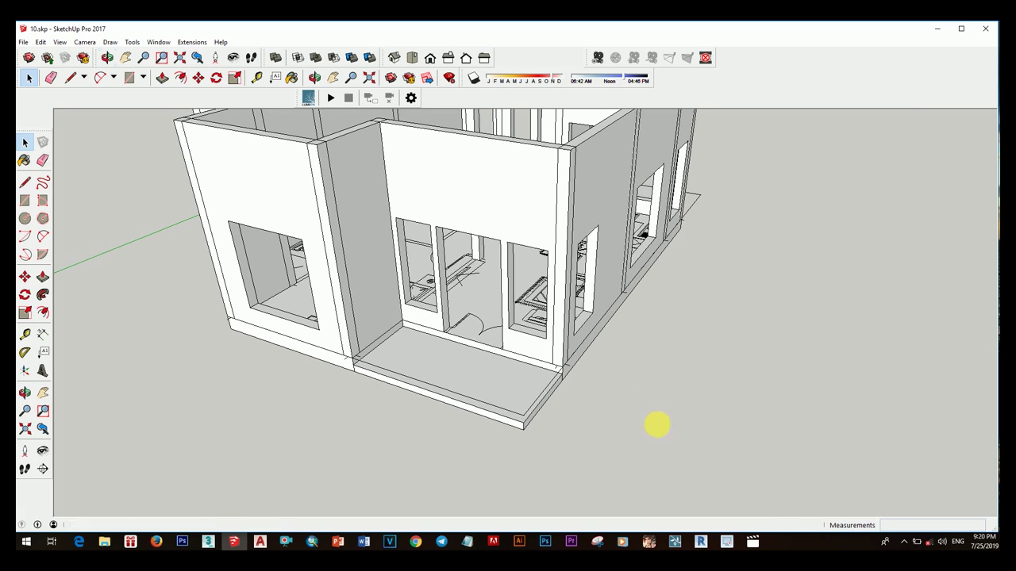
# - Paint the entry slab with a Brick, Cladding and Siding material
pyautogui.press('b')
pyautogui.click(886, 433)
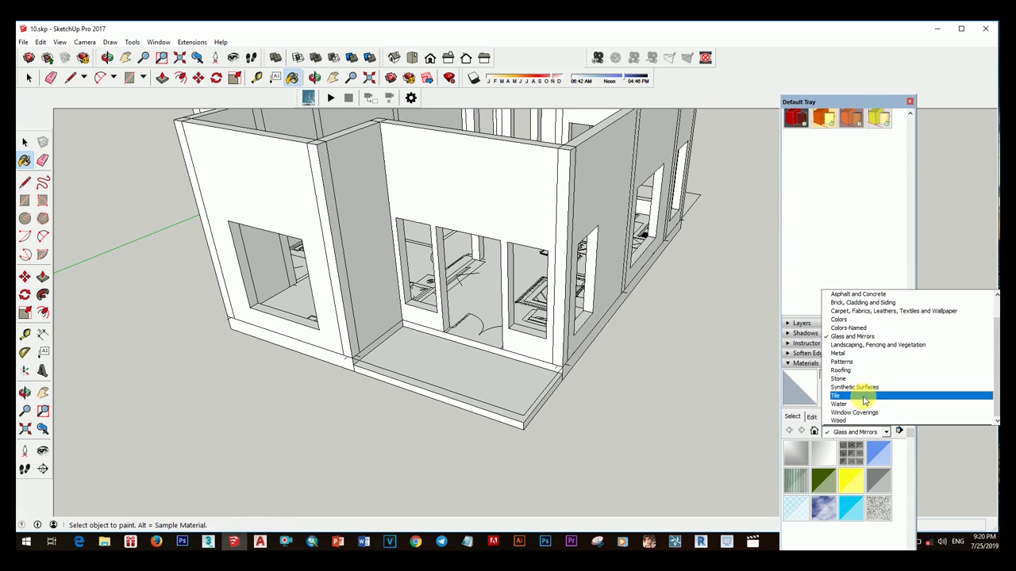
pyautogui.click(873, 311)
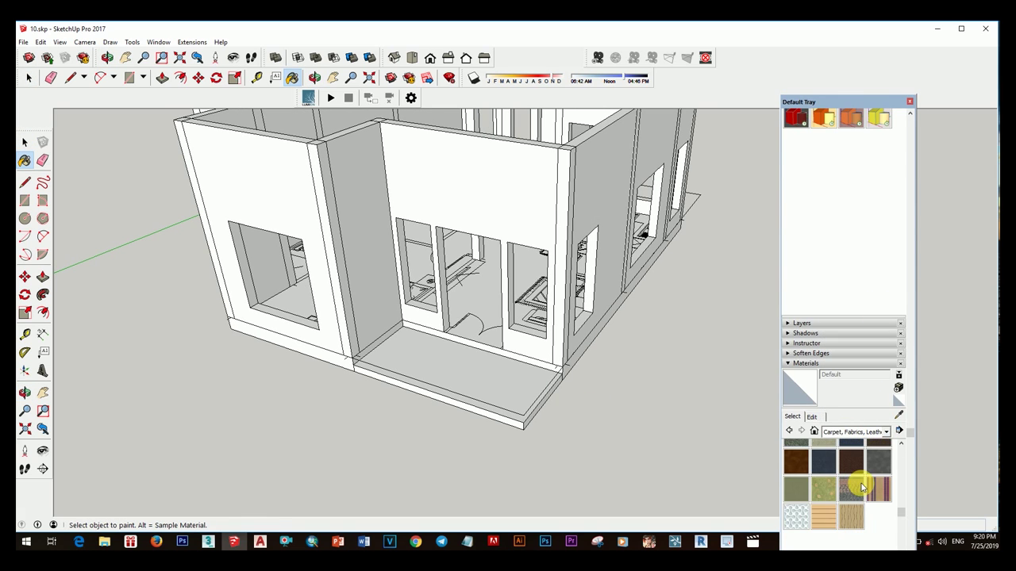
pyautogui.click(885, 495)
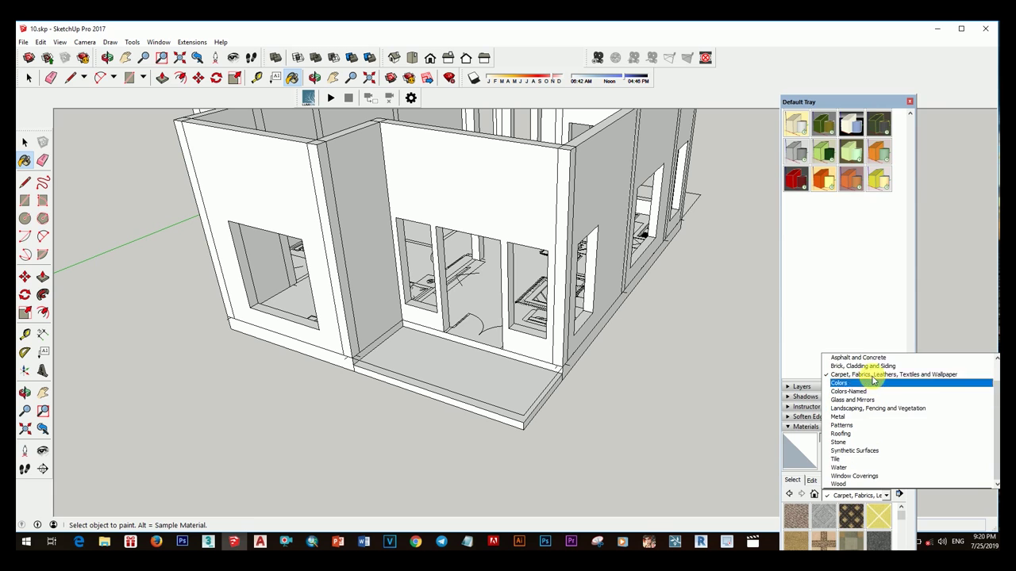
pyautogui.click(875, 366)
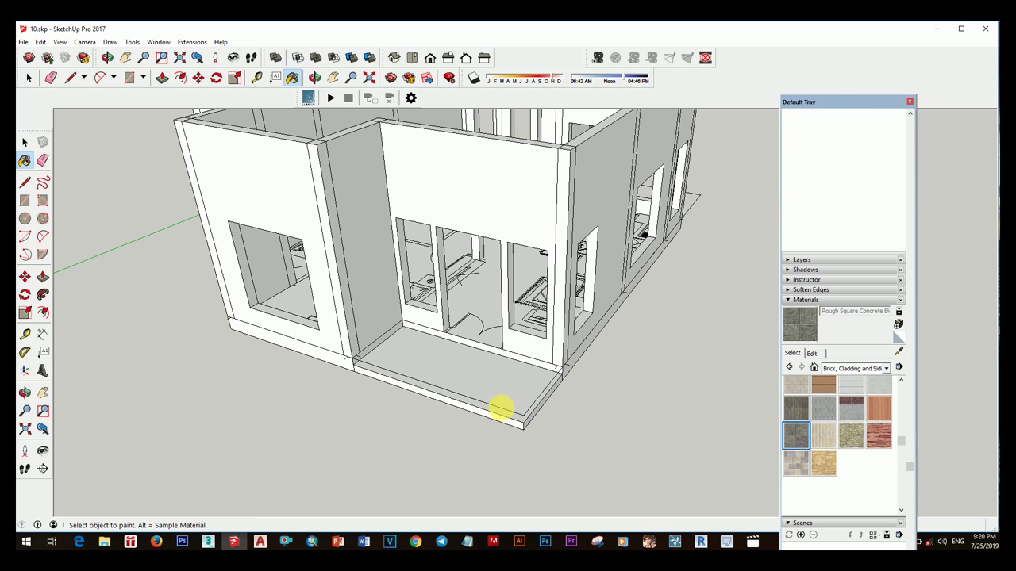
pyautogui.moveTo(514, 418)
pyautogui.mouseDown(button='middle')
pyautogui.moveTo(583, 451)
pyautogui.moveTo(619, 408)
pyautogui.mouseUp(button='middle')
pyautogui.click(886, 368)
pyautogui.click(879, 386)
pyautogui.click(555, 420)
# - Open the entry slab group for editing
pyautogui.scroll(3, 601, 435)
pyautogui.scroll(-3, 687, 363)
pyautogui.moveTo(687, 362)
pyautogui.mouseDown(button='middle')
pyautogui.moveTo(521, 273)
pyautogui.moveTo(601, 356)
pyautogui.moveTo(485, 336)
pyautogui.moveTo(643, 349)
pyautogui.moveTo(531, 309)
pyautogui.mouseUp(button='middle')
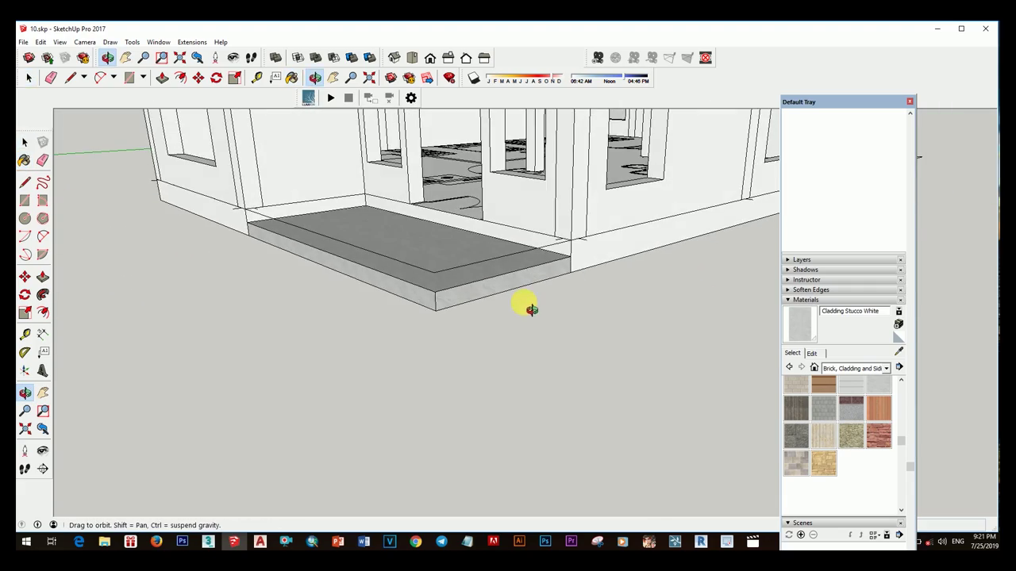
pyautogui.scroll(3, 596, 310)
pyautogui.doubleClick(609, 286)
# - Select the narrow wall end face at the building corner
pyautogui.moveTo(637, 292)
pyautogui.mouseDown(button='middle')
pyautogui.moveTo(607, 277)
pyautogui.moveTo(635, 310)
pyautogui.mouseUp(button='middle')
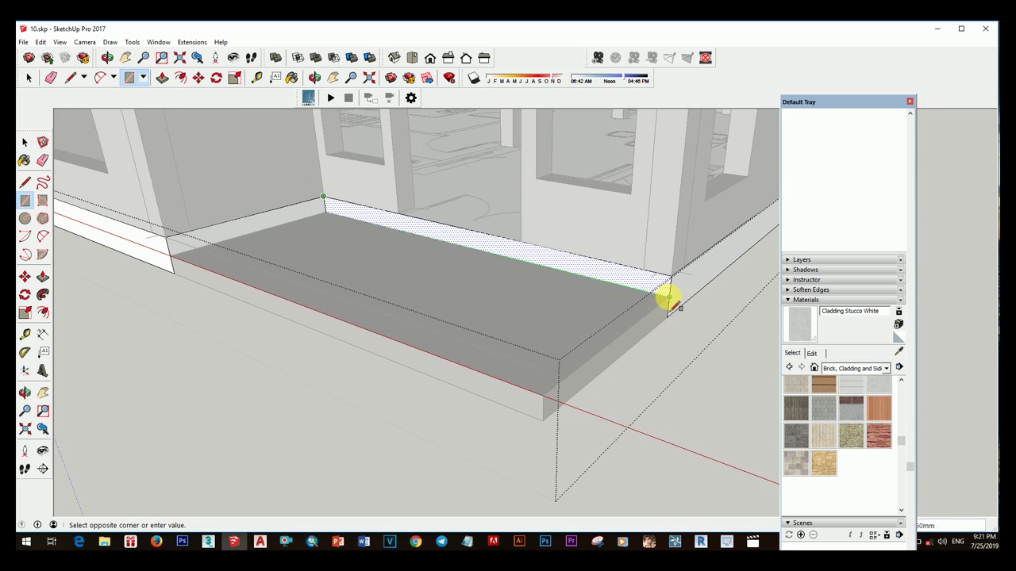
pyautogui.scroll(-5, 628, 279)
pyautogui.moveTo(539, 336)
pyautogui.mouseDown(button='middle')
pyautogui.moveTo(630, 290)
pyautogui.moveTo(617, 311)
pyautogui.moveTo(483, 288)
pyautogui.moveTo(410, 229)
pyautogui.moveTo(508, 340)
pyautogui.moveTo(562, 332)
pyautogui.moveTo(560, 354)
pyautogui.mouseUp(button='middle')
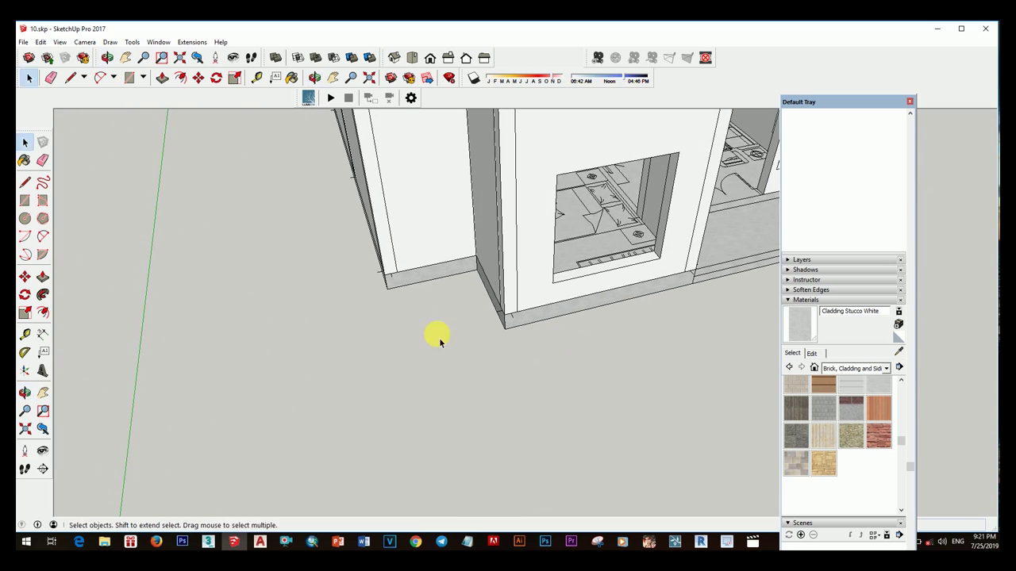
pyautogui.moveTo(439, 338)
pyautogui.mouseDown(button='middle')
pyautogui.moveTo(386, 277)
pyautogui.moveTo(462, 358)
pyautogui.moveTo(431, 389)
pyautogui.moveTo(415, 328)
pyautogui.mouseUp(button='middle')
pyautogui.scroll(3, 449, 365)
pyautogui.press('space')
pyautogui.click(414, 335)
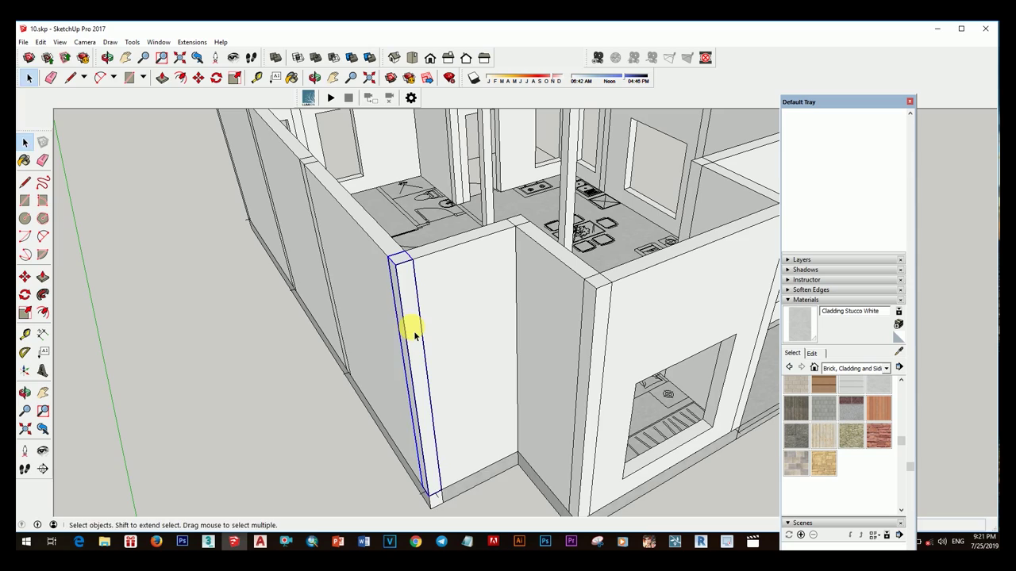
# - Push/Pull the narrow wall end and make it its own group
pyautogui.press('p')
pyautogui.scroll(-5, 594, 288)
pyautogui.moveTo(594, 288)
pyautogui.mouseDown(button='middle')
pyautogui.moveTo(325, 317)
pyautogui.moveTo(330, 334)
pyautogui.moveTo(205, 345)
pyautogui.moveTo(471, 413)
pyautogui.moveTo(378, 344)
pyautogui.mouseUp(button='middle')
pyautogui.rightClick(378, 345)
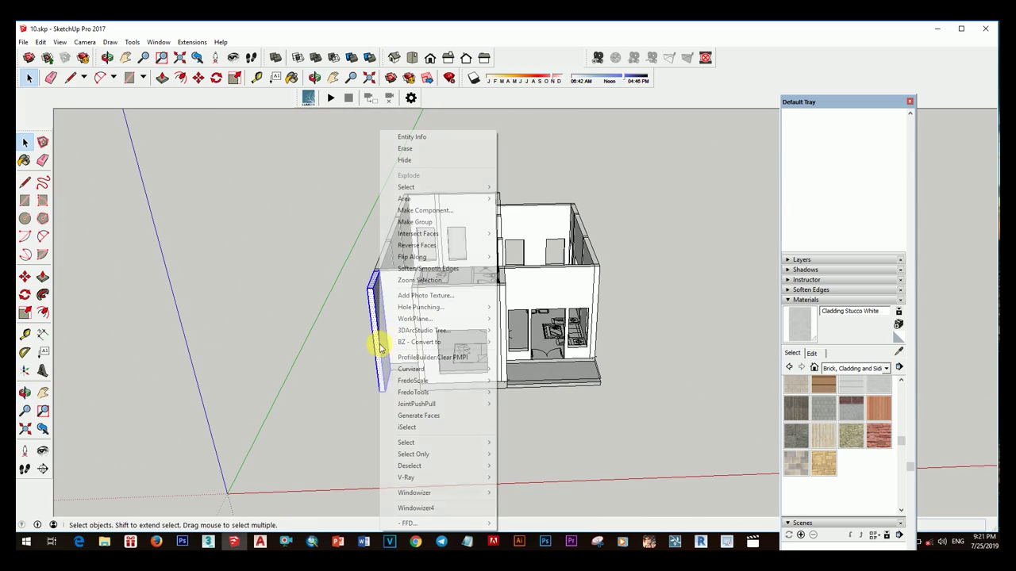
pyautogui.click(427, 230)
pyautogui.scroll(3, 403, 390)
pyautogui.moveTo(404, 389); pyautogui.dragTo(465, 421, button='middle')
# - Offset the corner floor patch inward to form the planter border
pyautogui.scroll(2, 441, 421)
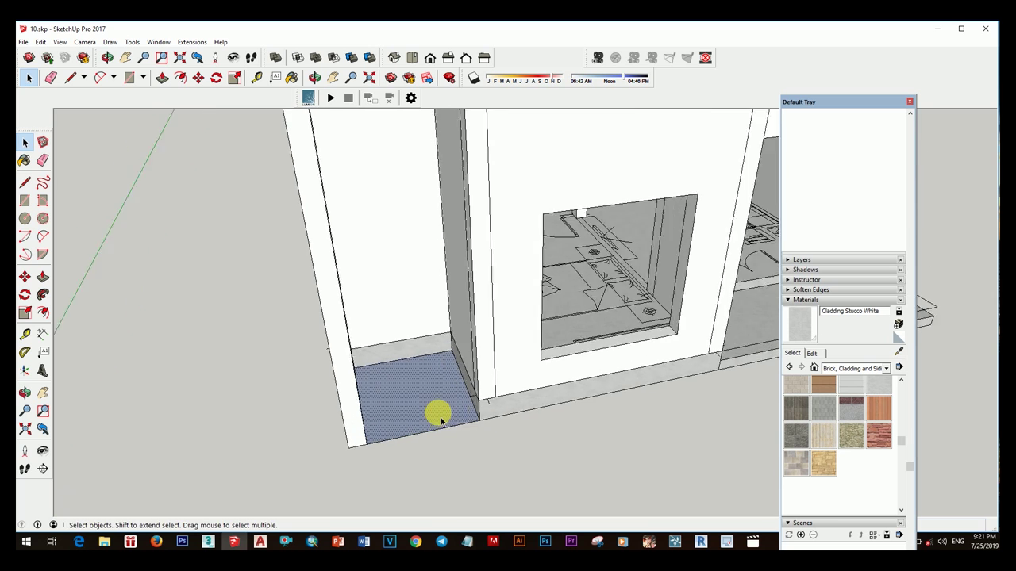
pyautogui.scroll(2, 441, 421)
pyautogui.press('p')
pyautogui.scroll(2, 476, 389)
pyautogui.press('space')
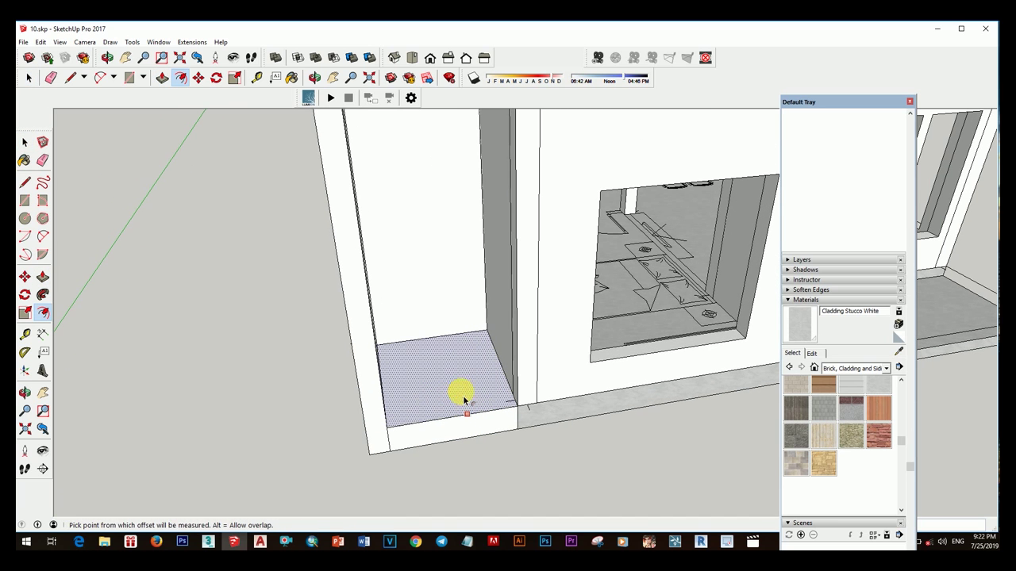
pyautogui.press('space')
pyautogui.scroll(-3, 490, 404)
pyautogui.moveTo(490, 405); pyautogui.dragTo(390, 412, button='middle')
pyautogui.scroll(3, 472, 388)
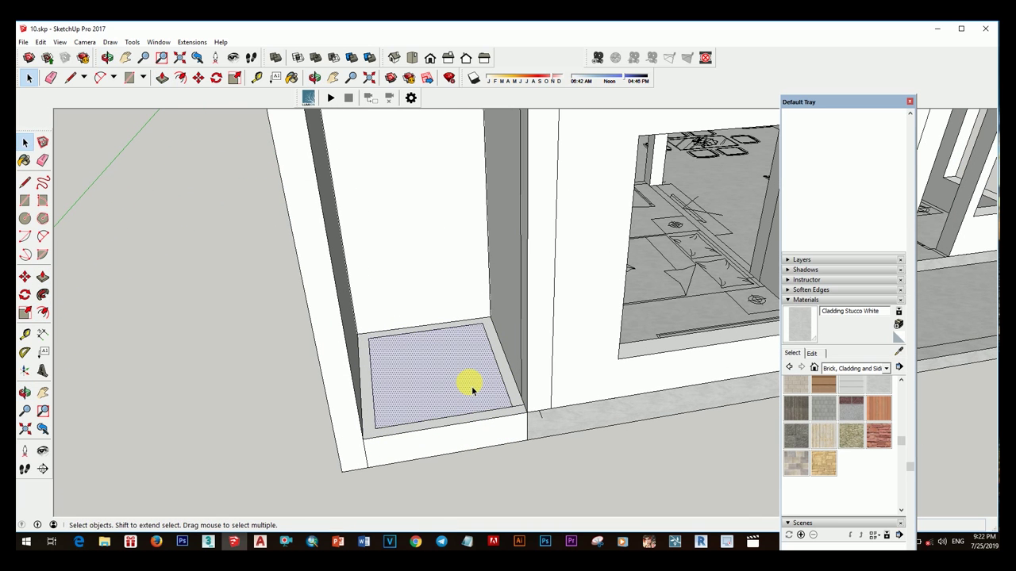
pyautogui.scroll(-2, 464, 407)
pyautogui.moveTo(464, 407); pyautogui.dragTo(458, 390, button='middle')
# - Paint the planter box with Carpet Plush Charcoal
pyautogui.click(459, 390)
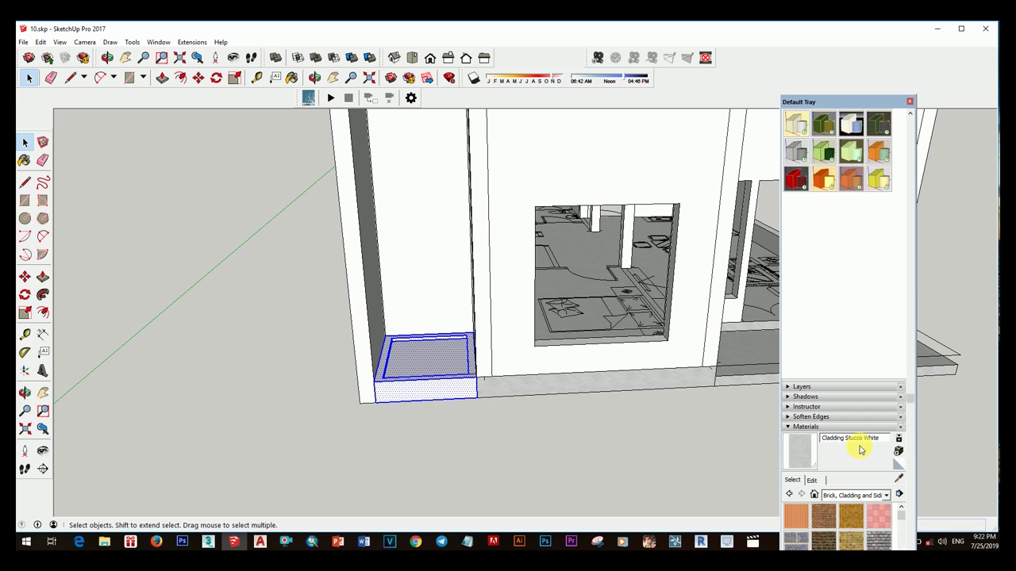
pyautogui.click(884, 433)
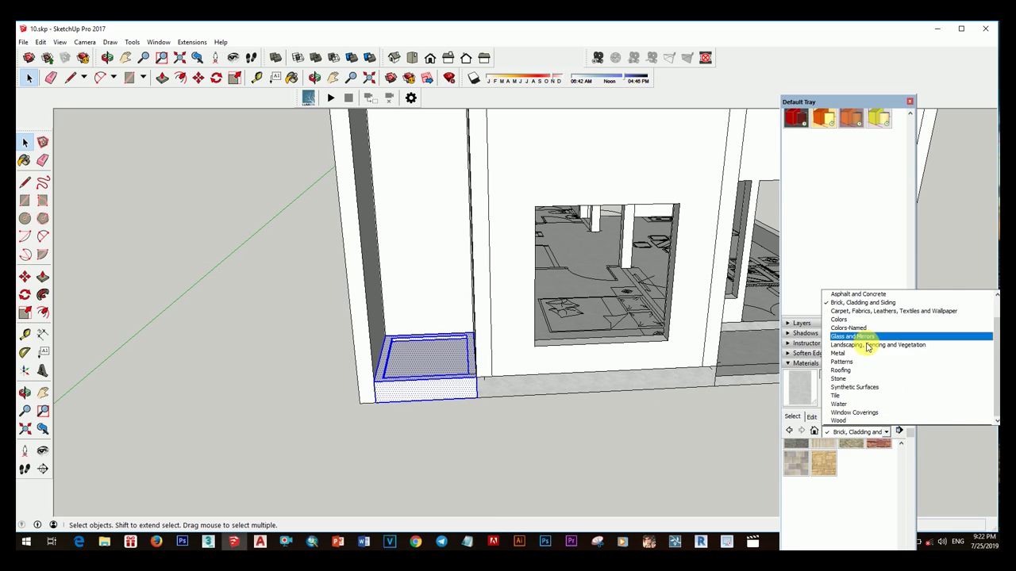
pyautogui.click(887, 311)
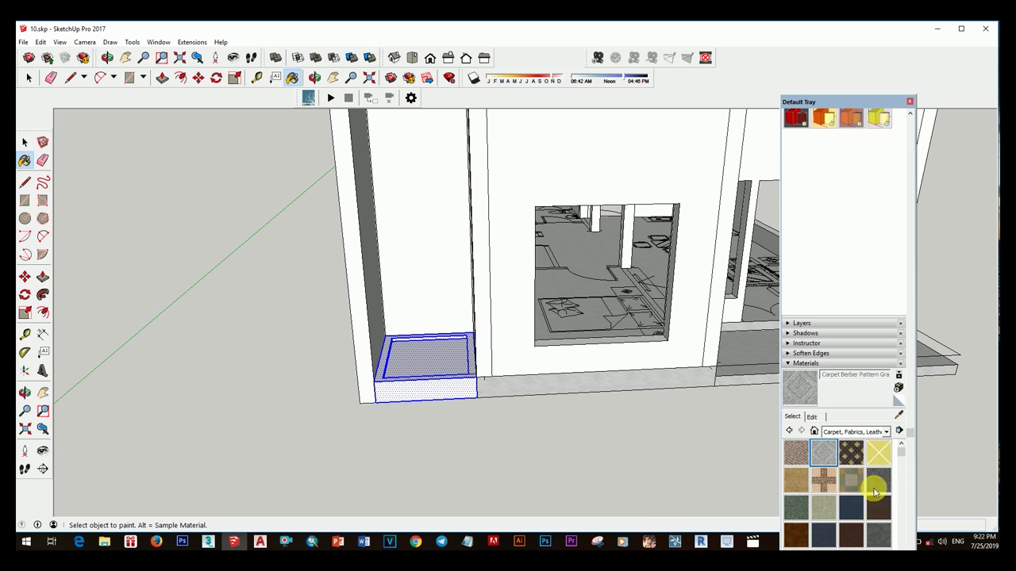
pyautogui.click(488, 411)
pyautogui.moveTo(488, 411)
pyautogui.mouseDown(button='middle')
pyautogui.moveTo(555, 413)
pyautogui.moveTo(487, 392)
pyautogui.mouseUp(button='middle')
pyautogui.press('space')
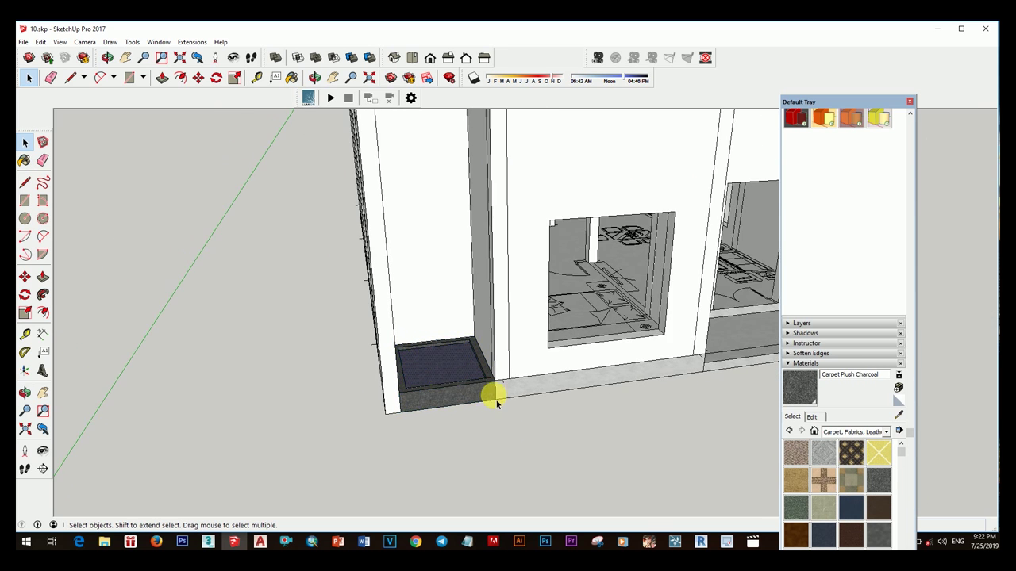
# - Paint the planter's top with Grass Dark Green
pyautogui.click(881, 432)
pyautogui.click(851, 345)
pyautogui.click(879, 508)
pyautogui.click(429, 357)
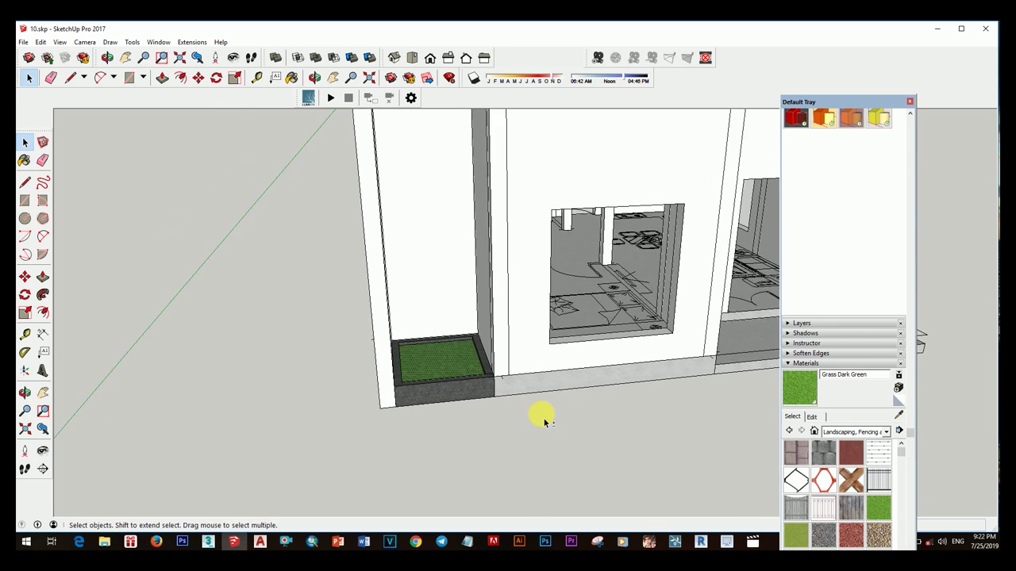
pyautogui.moveTo(540, 415)
pyautogui.mouseDown(button='middle')
pyautogui.moveTo(476, 413)
pyautogui.moveTo(444, 347)
pyautogui.mouseUp(button='middle')
pyautogui.click(796, 452)
pyautogui.click(466, 390)
pyautogui.press('space')
pyautogui.scroll(-5, 545, 431)
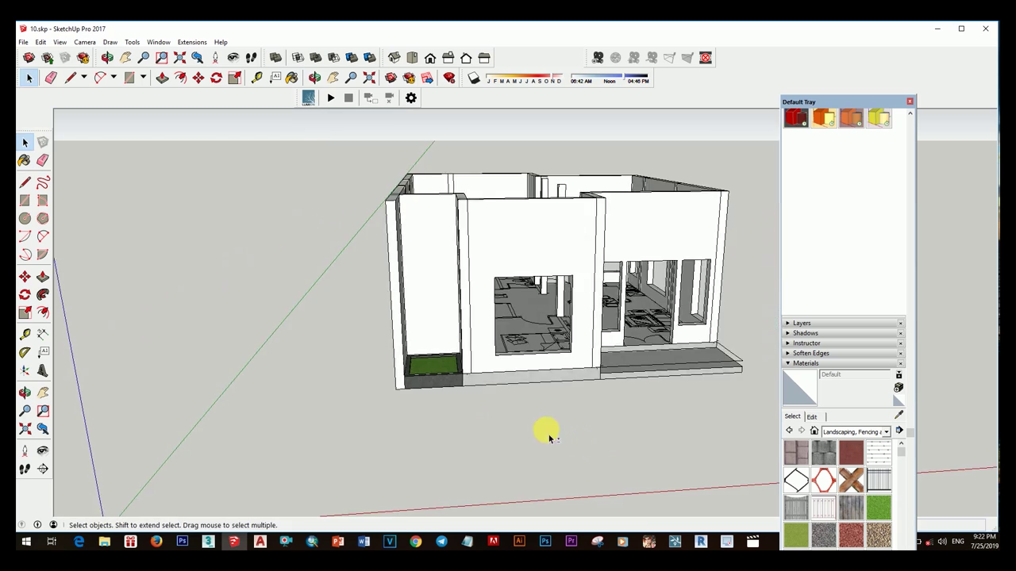
pyautogui.scroll(5, 455, 385)
pyautogui.rightClick(458, 381)
# - Draw a rectangle in front of the doorway and pull it into a thin slab
pyautogui.scroll(-5, 481, 376)
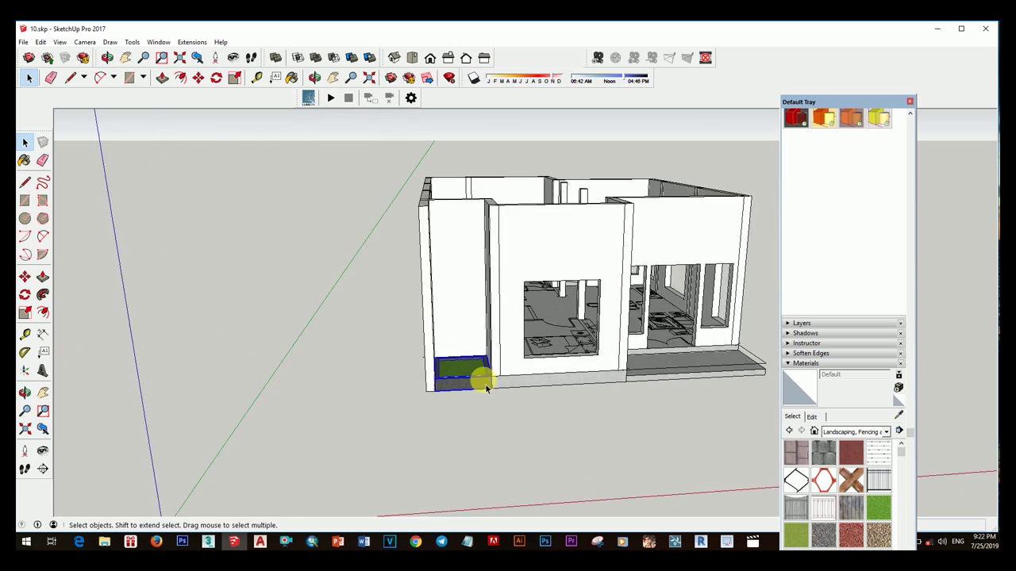
pyautogui.moveTo(480, 377)
pyautogui.mouseDown(button='middle')
pyautogui.moveTo(386, 320)
pyautogui.moveTo(329, 381)
pyautogui.moveTo(486, 401)
pyautogui.moveTo(526, 373)
pyautogui.mouseUp(button='middle')
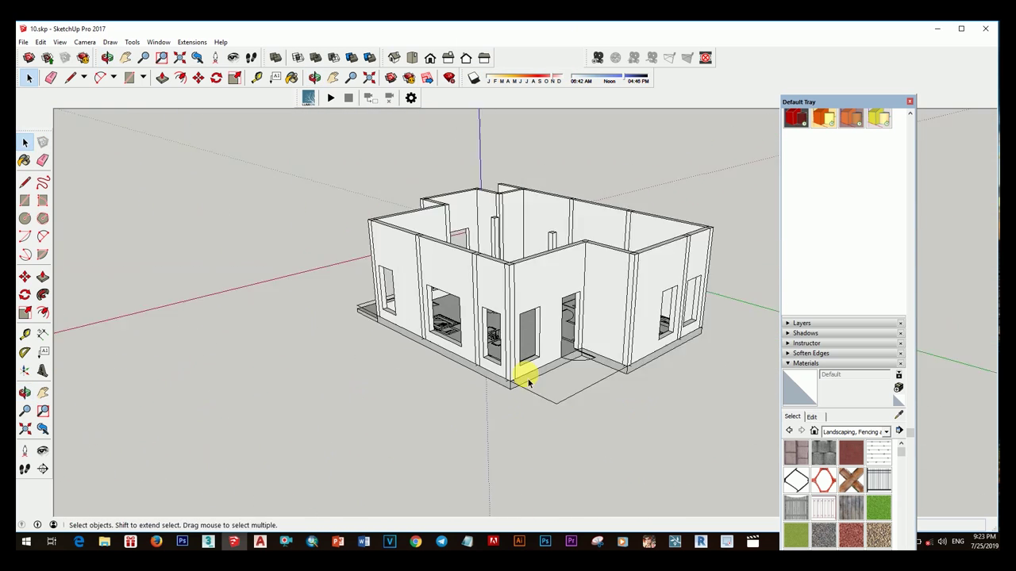
pyautogui.scroll(5, 591, 439)
pyautogui.click(570, 439)
pyautogui.press('space')
pyautogui.moveTo(570, 439); pyautogui.dragTo(547, 404, button='middle')
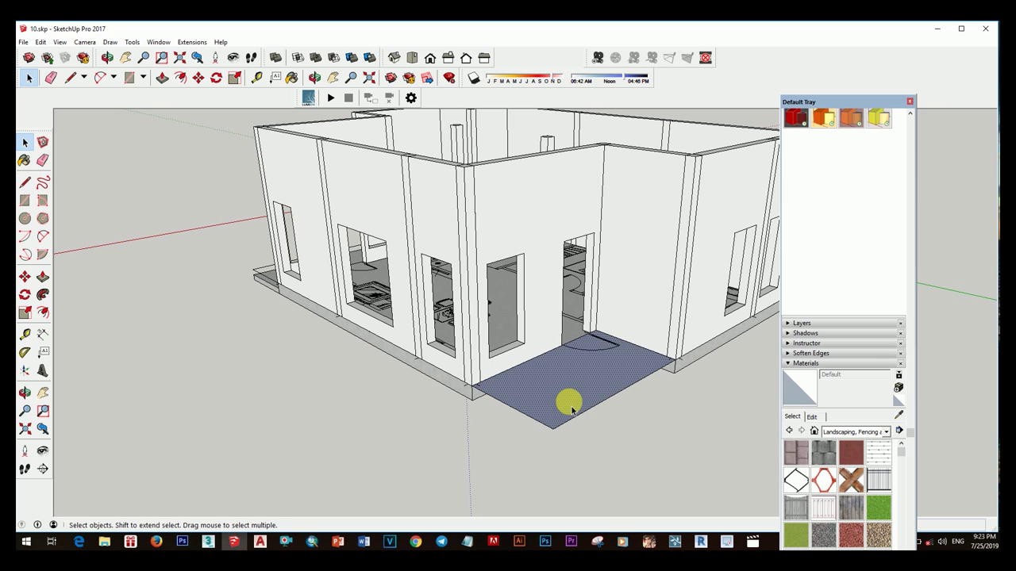
pyautogui.press('p')
pyautogui.moveTo(571, 409); pyautogui.dragTo(583, 429)
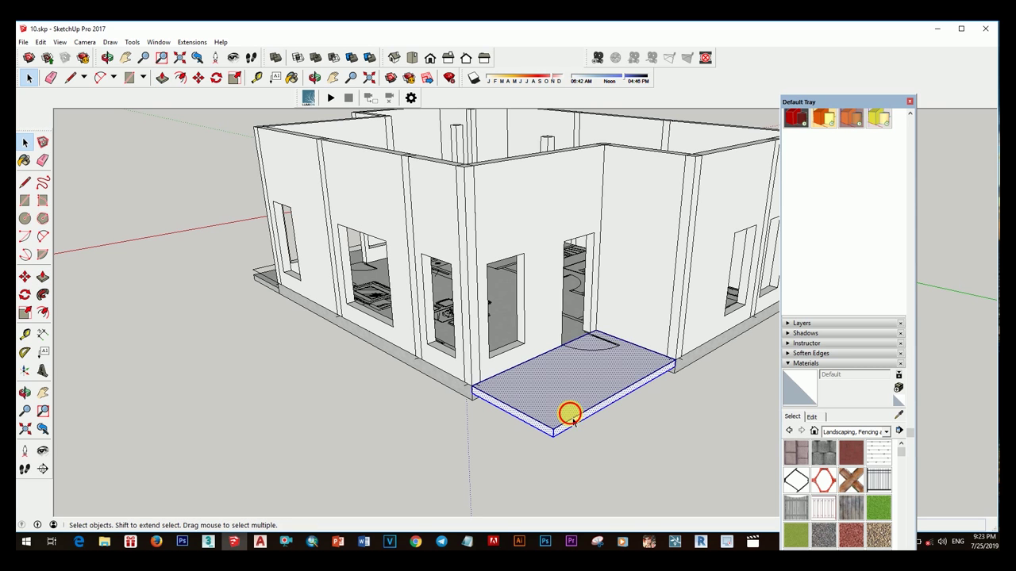
# - Move the thin slab into place at the doorway
pyautogui.rightClick(570, 413)
pyautogui.press('Escape')
pyautogui.press('m')
pyautogui.scroll(3, 471, 403)
pyautogui.scroll(-2, 567, 415)
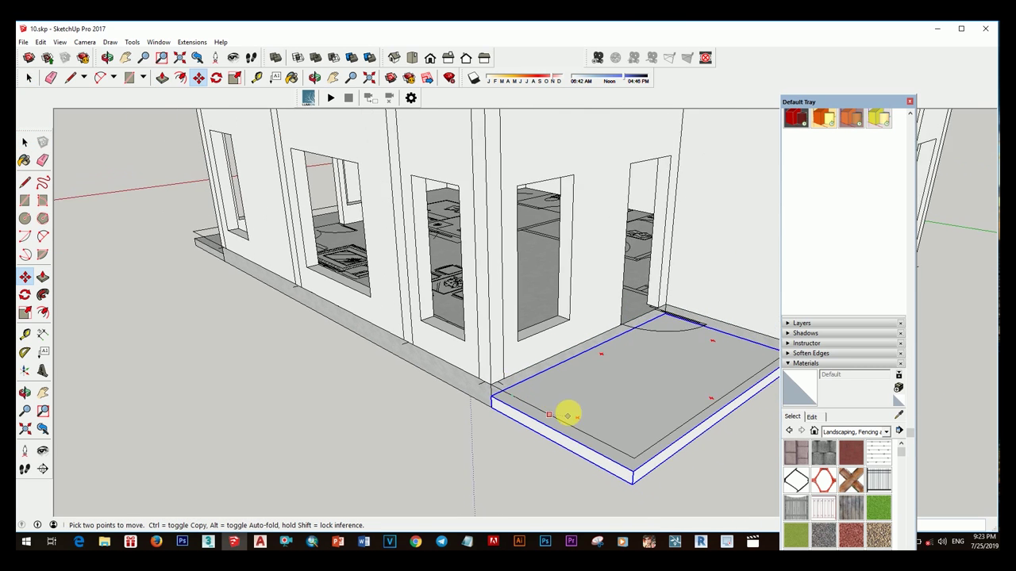
pyautogui.press('space')
pyautogui.moveTo(568, 415); pyautogui.dragTo(548, 401, button='middle')
# - Start a Tape Measure guide out from the front wall's base
pyautogui.scroll(-5, 611, 431)
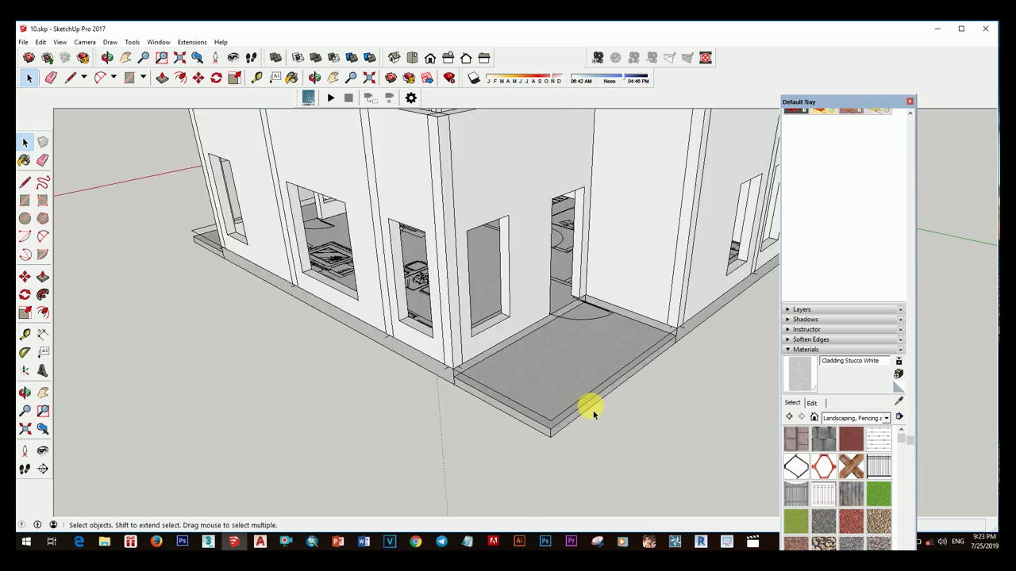
pyautogui.moveTo(424, 386)
pyautogui.mouseDown(button='middle')
pyautogui.moveTo(578, 389)
pyautogui.moveTo(564, 392)
pyautogui.mouseUp(button='middle')
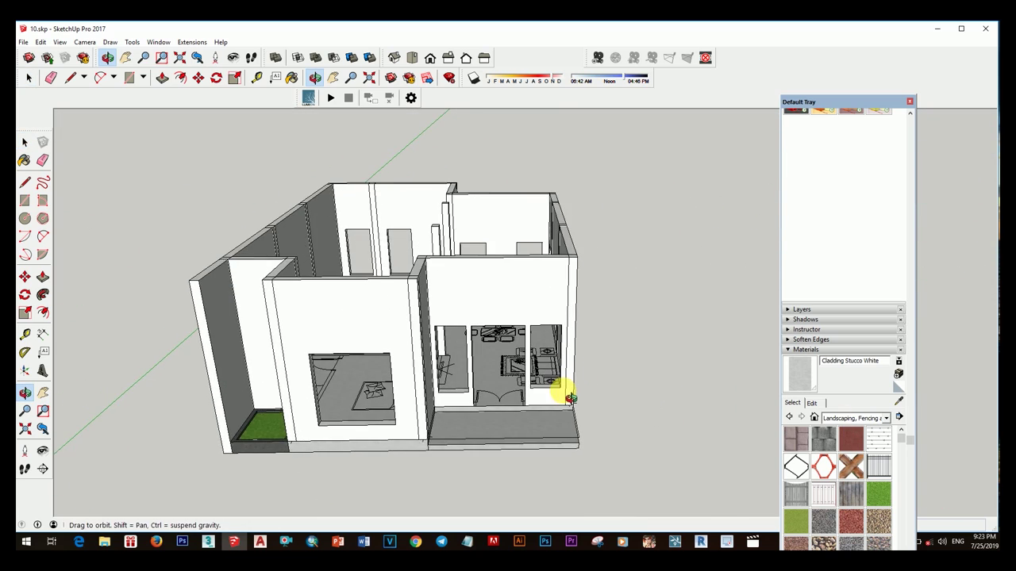
pyautogui.scroll(-3, 453, 386)
pyautogui.moveTo(454, 386); pyautogui.dragTo(521, 402, button='middle')
pyautogui.click(24, 335)
pyautogui.scroll(5, 426, 352)
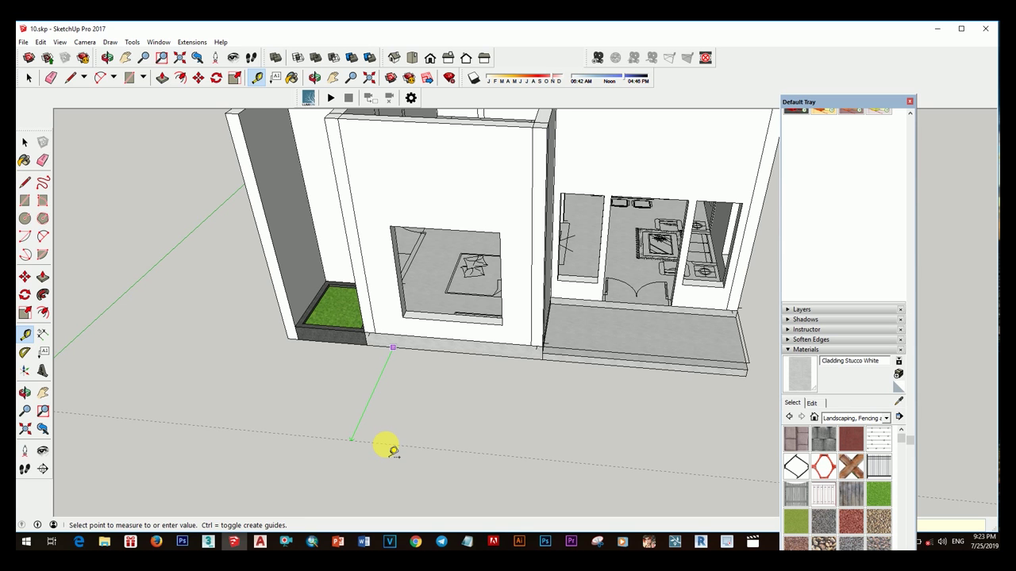
# - Place two guides in front of the house, one in line with the planter
pyautogui.scroll(-5, 389, 448)
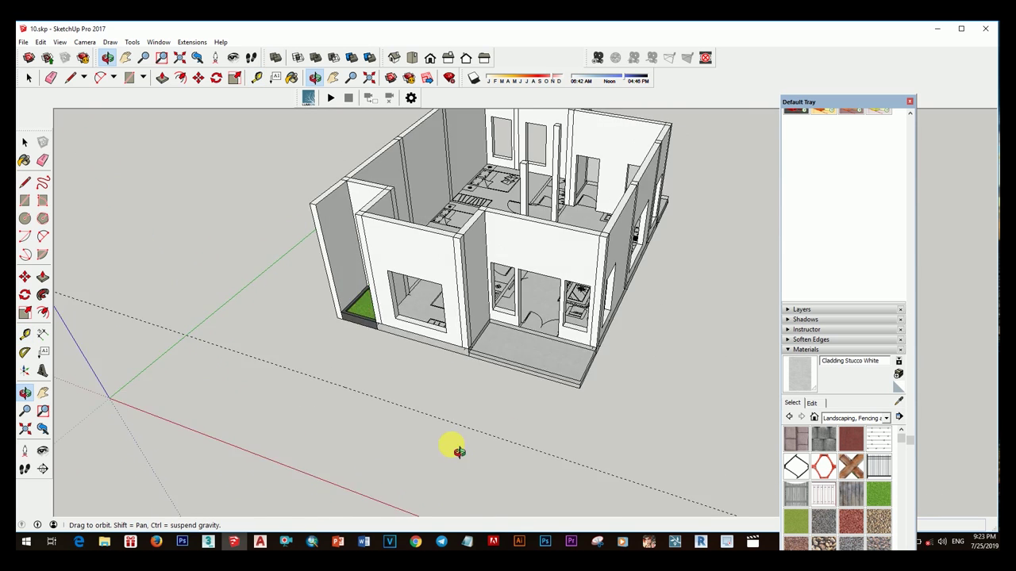
pyautogui.moveTo(453, 447); pyautogui.dragTo(492, 404, button='middle')
pyautogui.scroll(5, 412, 352)
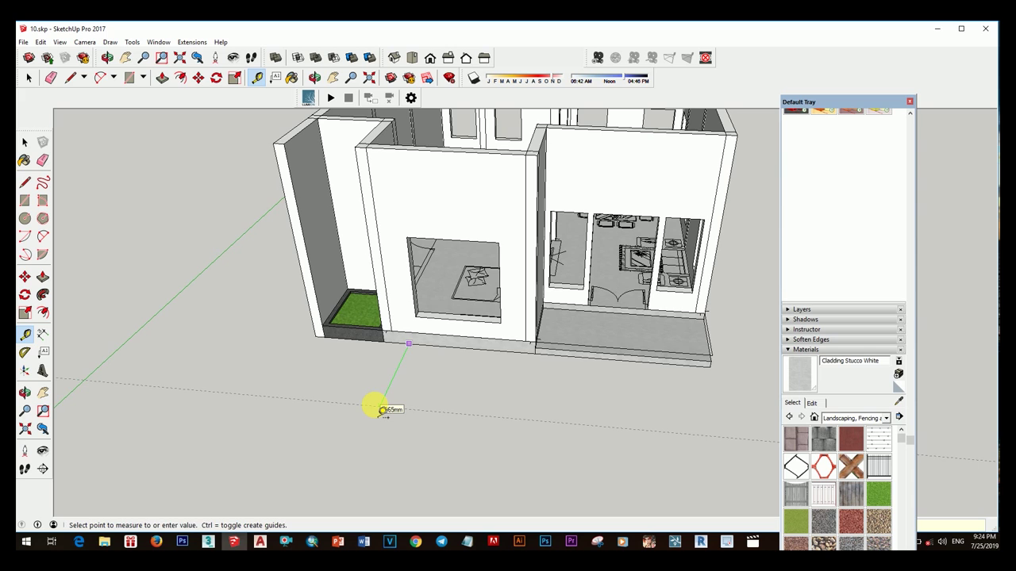
pyautogui.moveTo(374, 408); pyautogui.dragTo(442, 416, button='middle')
pyautogui.press('space')
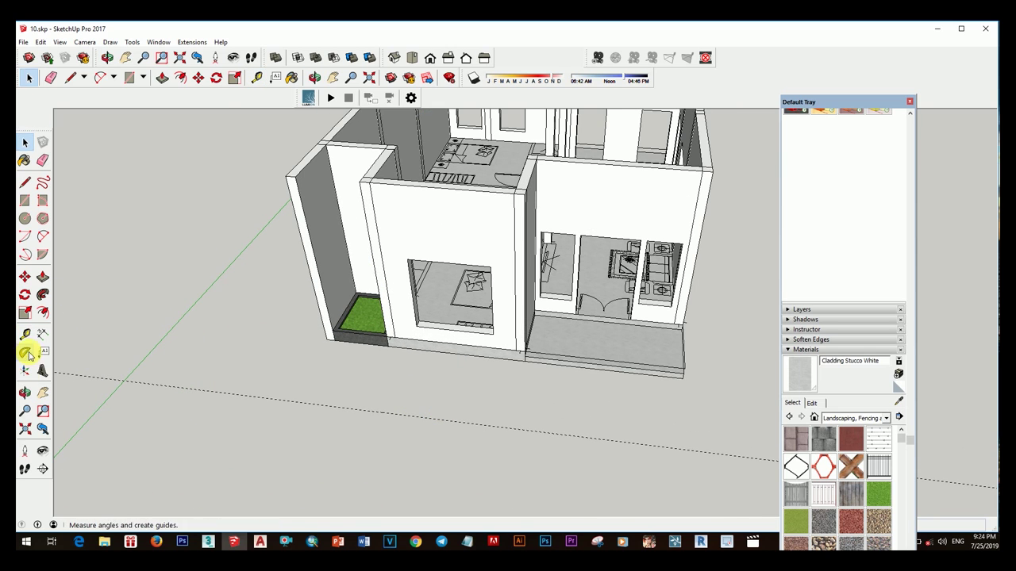
pyautogui.click(24, 334)
pyautogui.scroll(3, 321, 322)
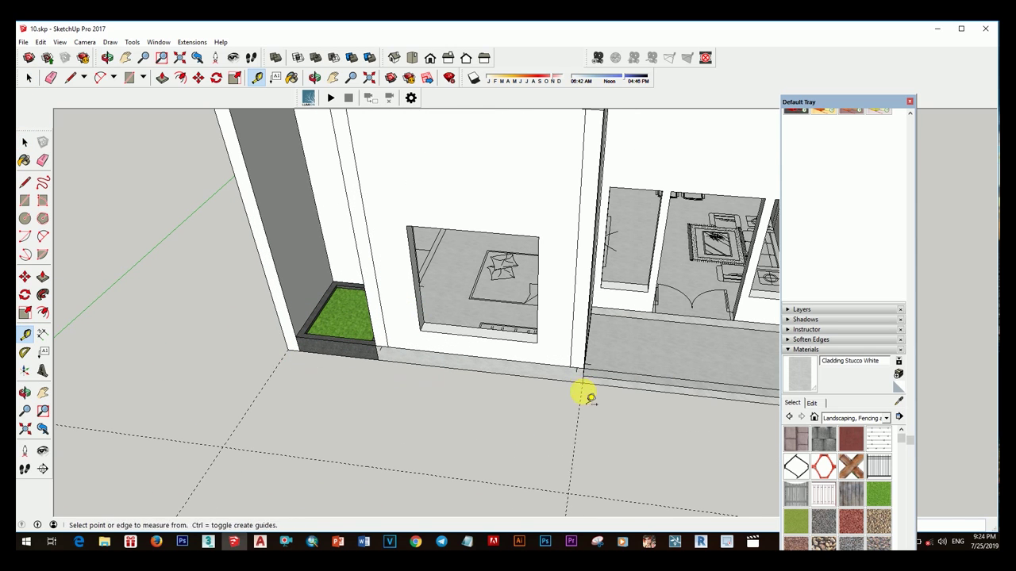
pyautogui.scroll(-5, 583, 394)
pyautogui.moveTo(583, 394); pyautogui.dragTo(529, 447, button='middle')
pyautogui.scroll(5, 373, 358)
# - Draw a rectangle between the guides, offset its border and raise it into a curb
pyautogui.press('r')
pyautogui.click(557, 469)
pyautogui.press('space')
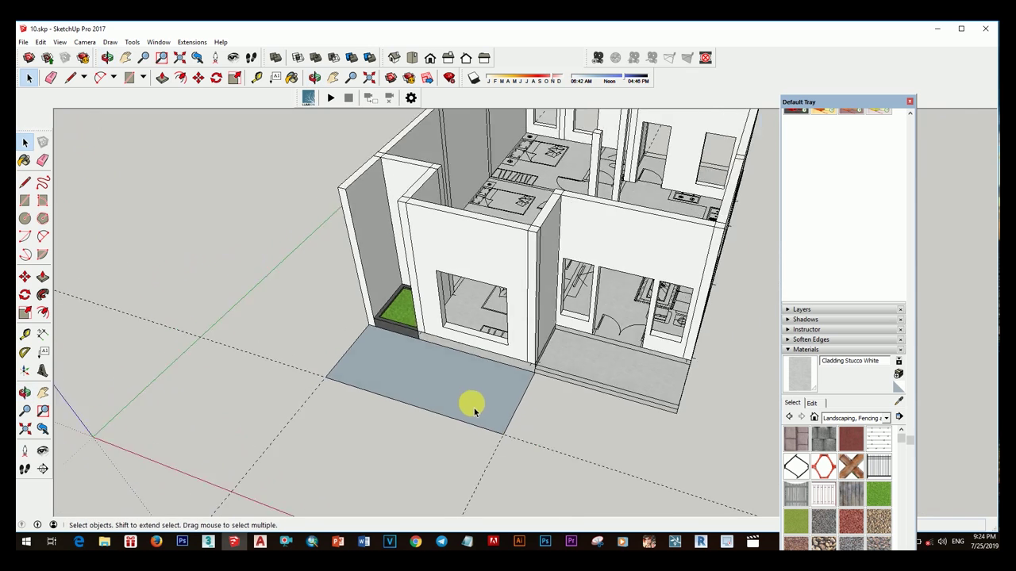
pyautogui.moveTo(472, 403); pyautogui.dragTo(499, 421, button='middle')
pyautogui.press('space')
pyautogui.scroll(2, 500, 421)
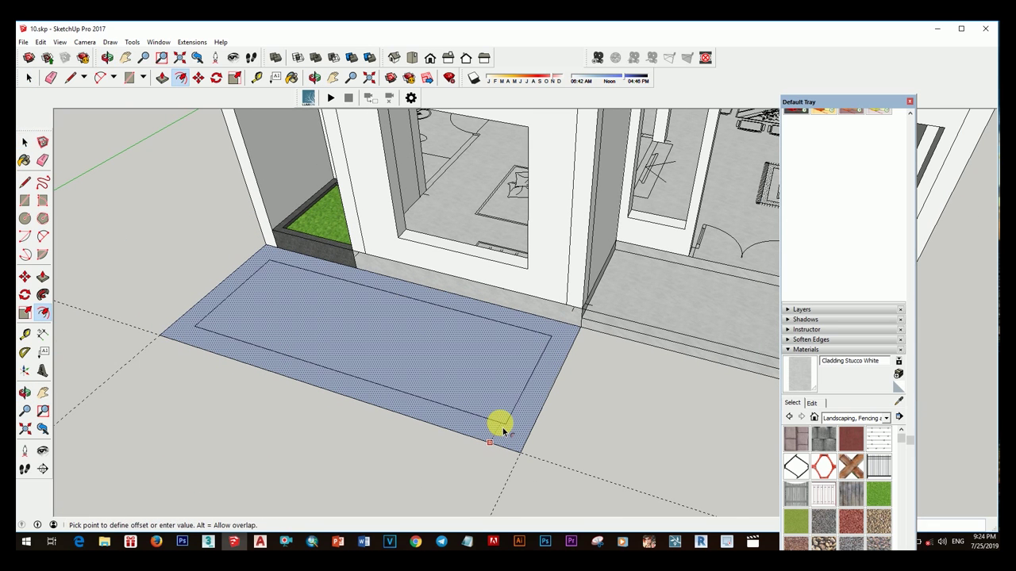
pyautogui.click(512, 438)
pyautogui.press('space')
pyautogui.scroll(2, 524, 448)
pyautogui.press('space')
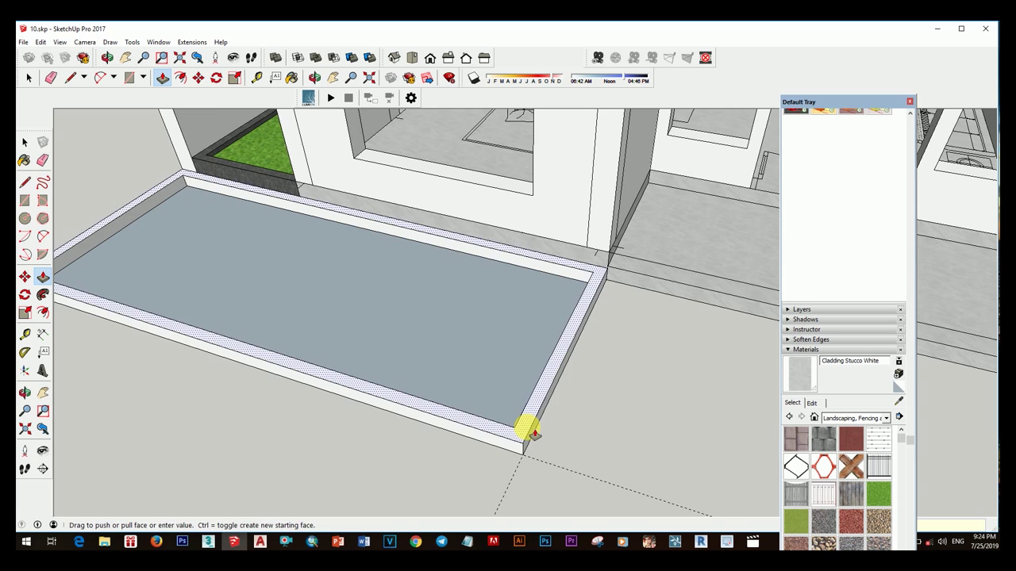
pyautogui.moveTo(526, 426); pyautogui.dragTo(673, 434, button='middle')
# - Paint the bed and its curb with Stone Sandstone Ashlar
pyautogui.tripleClick(469, 358)
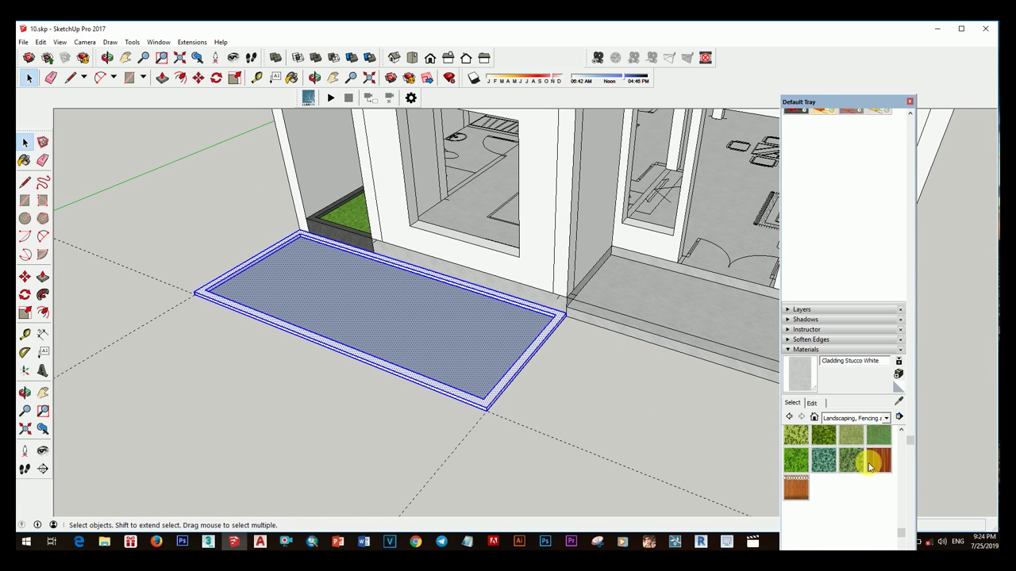
pyautogui.click(886, 418)
pyautogui.click(879, 299)
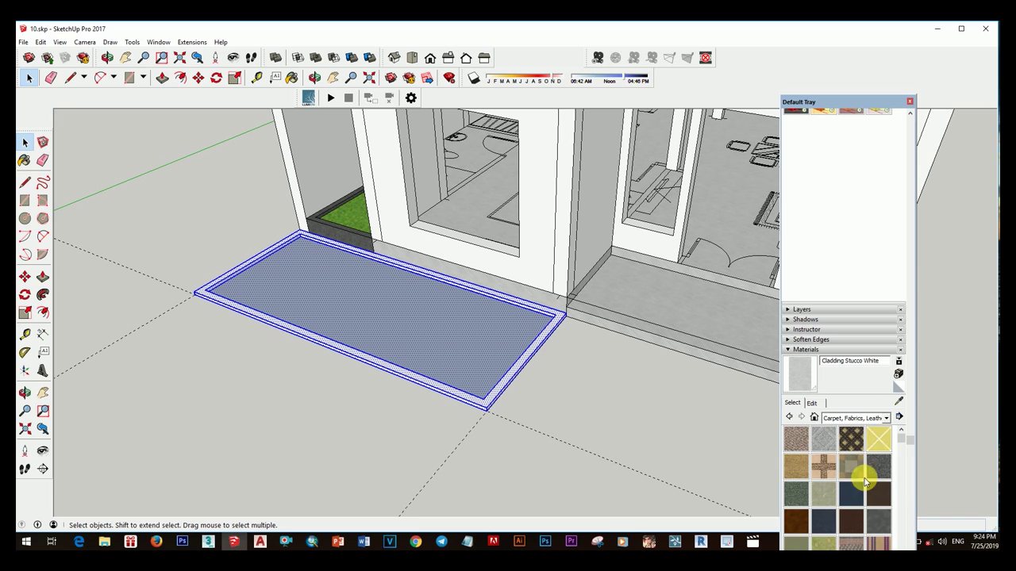
pyautogui.click(885, 419)
pyautogui.click(863, 289)
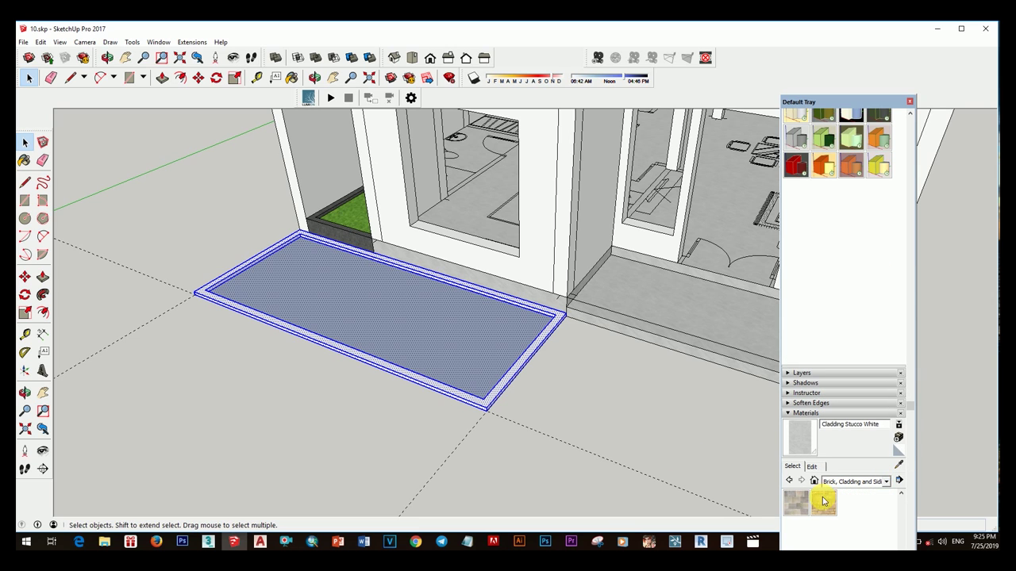
pyautogui.click(484, 379)
pyautogui.scroll(3, 487, 388)
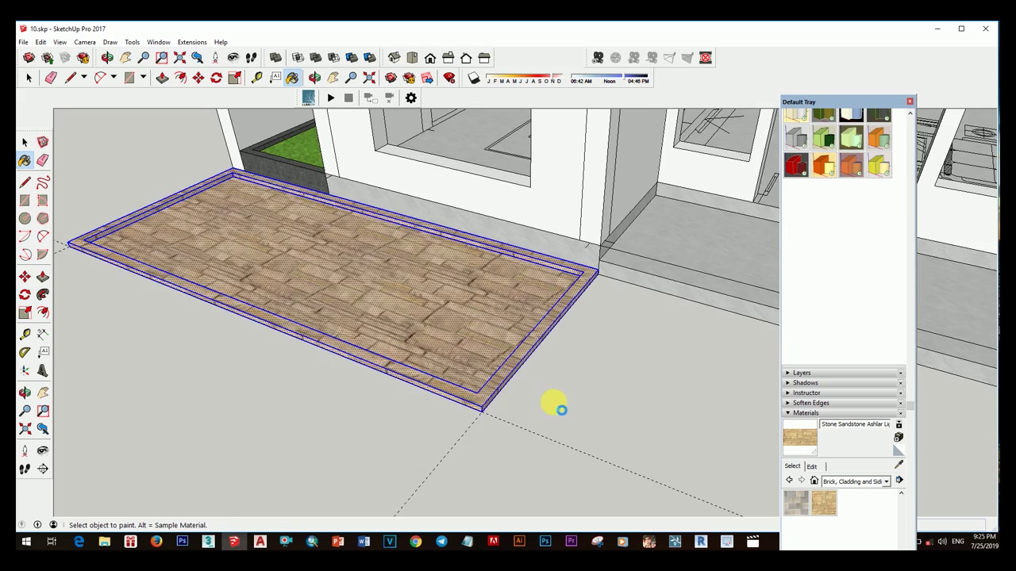
pyautogui.moveTo(561, 410); pyautogui.dragTo(483, 333, button='middle')
# - Paint the inner surface of the planter bed with grass
pyautogui.keyDown('alt'); pyautogui.click(315, 211); pyautogui.keyUp('alt')
pyautogui.click(516, 357)
pyautogui.scroll(-3, 562, 325)
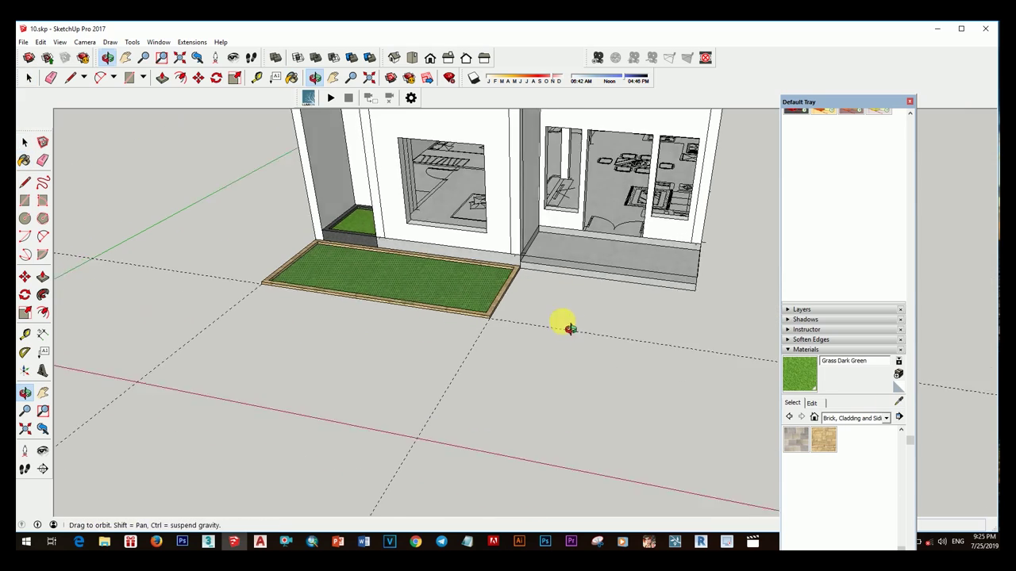
pyautogui.press('space')
pyautogui.click(447, 276)
pyautogui.rightClick(447, 277)
pyautogui.scroll(2, 508, 335)
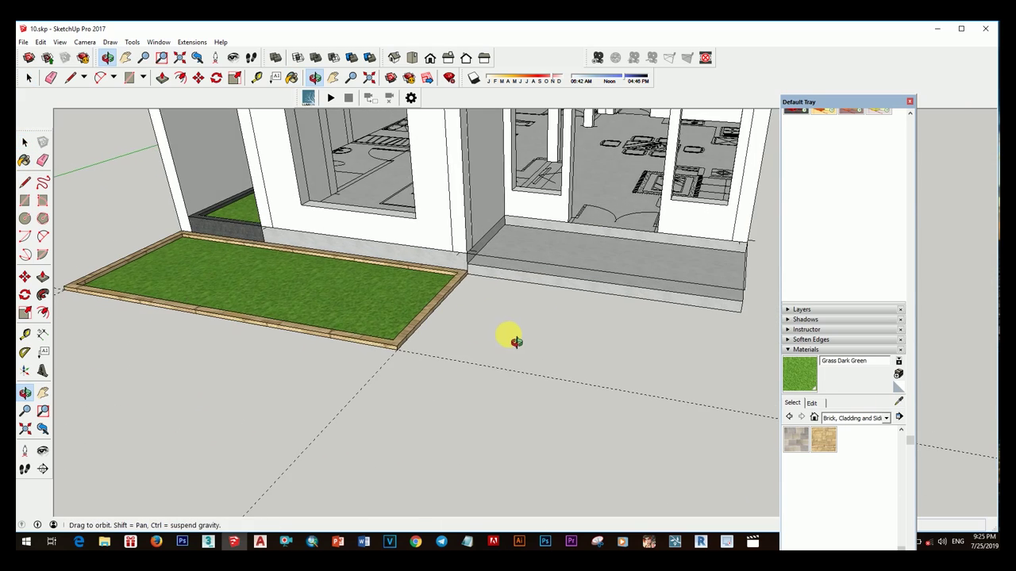
# - Draw the walkway rectangle on the ground from the grass corner alongside the planter
pyautogui.press('r')
pyautogui.scroll(2, 465, 272)
pyautogui.scroll(-2, 748, 328)
pyautogui.scroll(2, 415, 358)
pyautogui.click(415, 359)
pyautogui.moveTo(415, 361); pyautogui.dragTo(404, 323, button='middle')
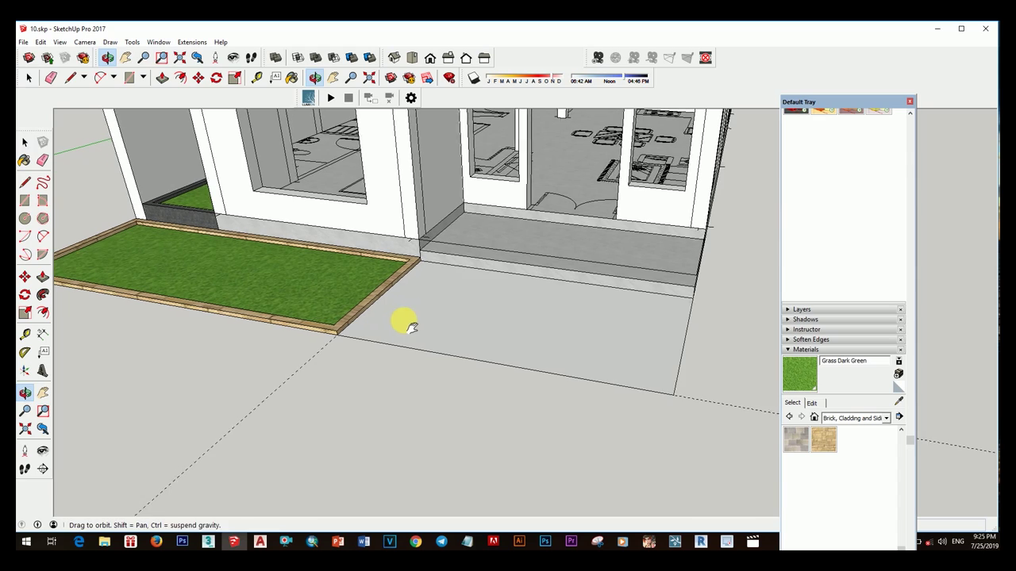
pyautogui.click(687, 295)
pyautogui.press('space')
pyautogui.click(526, 353)
pyautogui.click(529, 351)
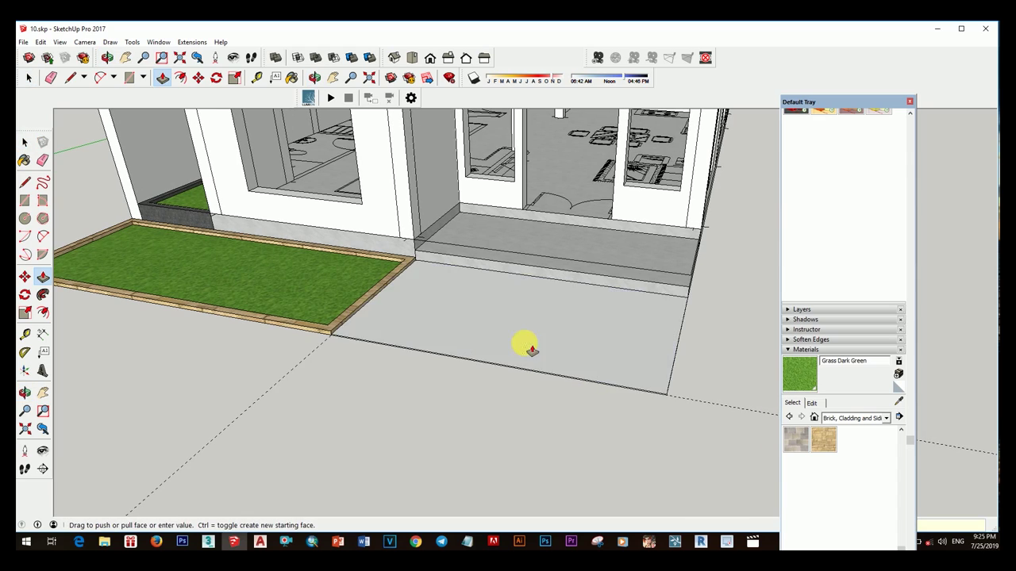
pyautogui.press('space')
# - Copy the walkway's side edge repeatedly along its front edge to split it into strips
pyautogui.moveTo(526, 344)
pyautogui.mouseDown(button='middle')
pyautogui.moveTo(507, 415)
pyautogui.moveTo(626, 401)
pyautogui.moveTo(478, 277)
pyautogui.moveTo(527, 337)
pyautogui.mouseUp(button='middle')
pyautogui.scroll(3, 626, 401)
pyautogui.scroll(-2, 632, 363)
pyautogui.scroll(-2, 640, 370)
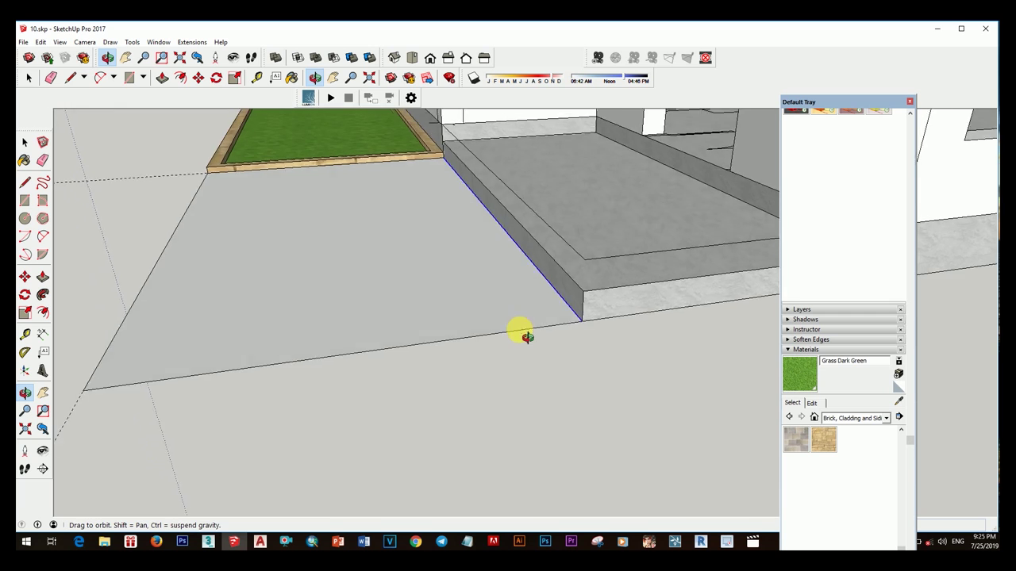
pyautogui.scroll(2, 527, 337)
pyautogui.scroll(2, 555, 351)
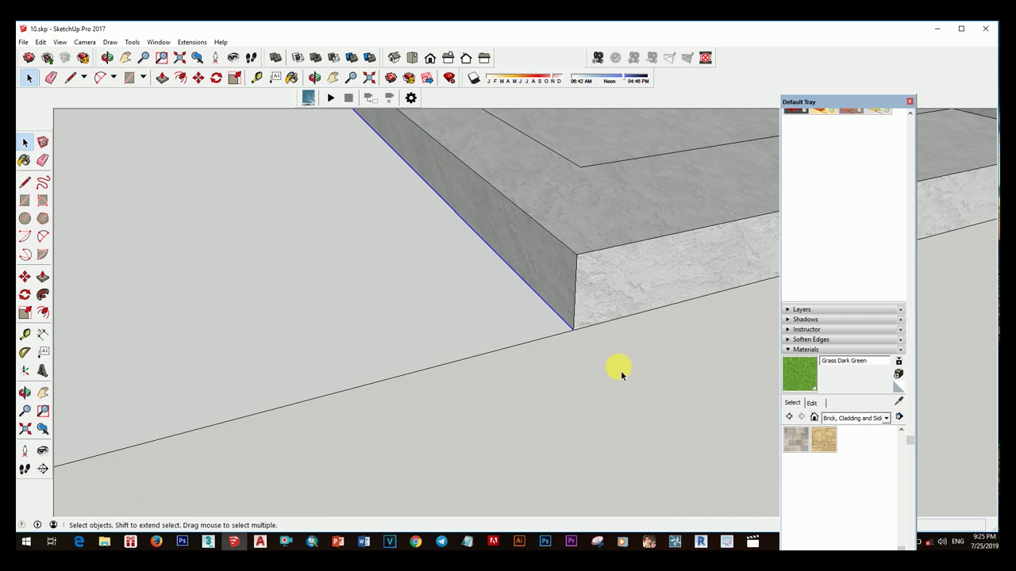
pyautogui.click(524, 347)
pyautogui.scroll(-3, 492, 383)
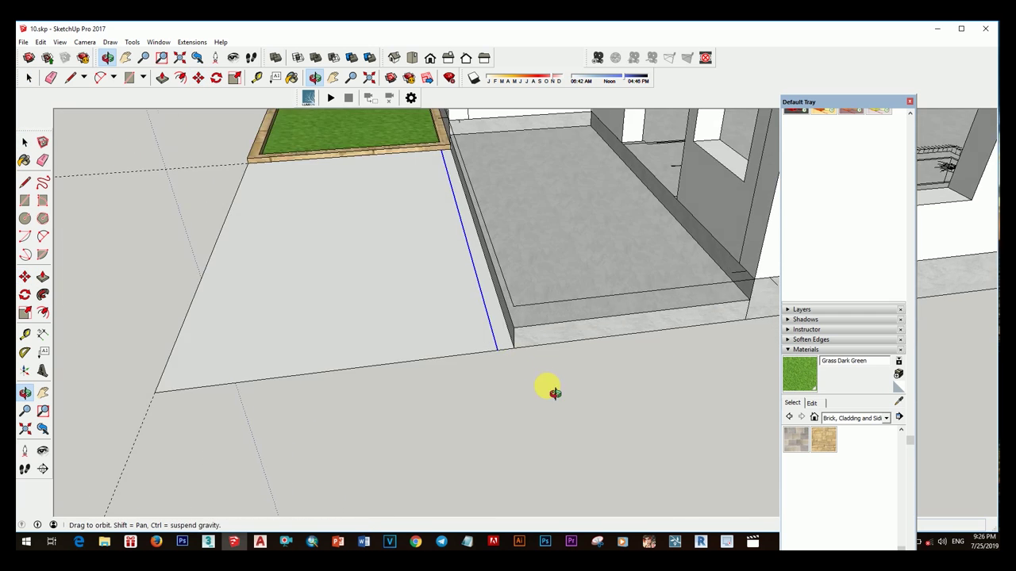
pyautogui.scroll(3, 547, 389)
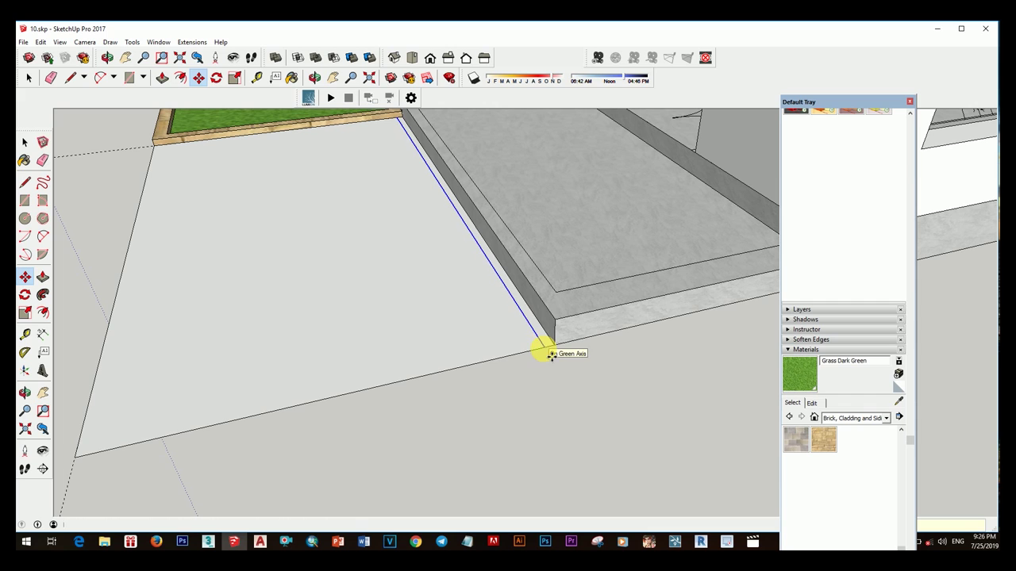
pyautogui.click(498, 358)
pyautogui.press('space')
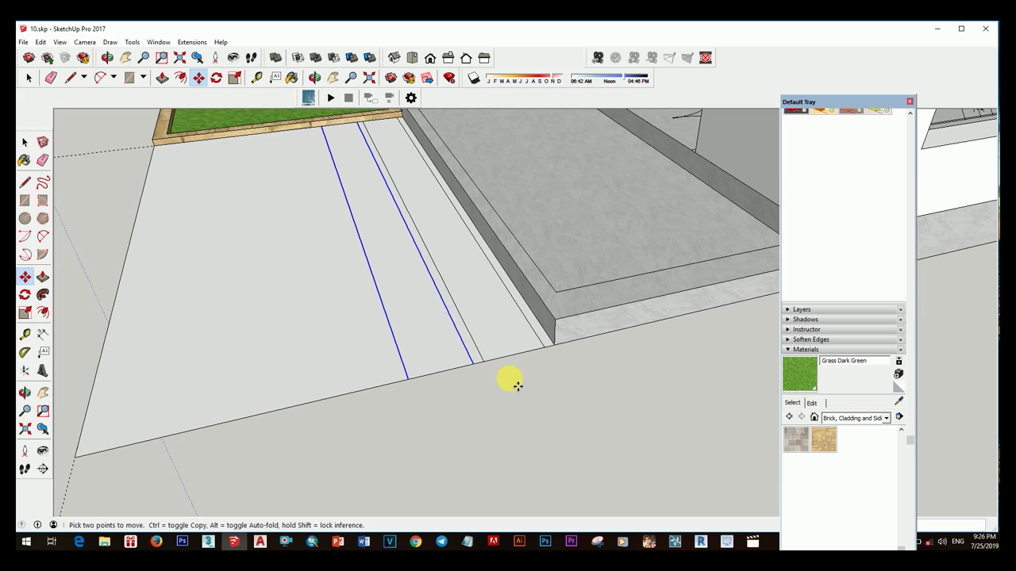
pyautogui.moveTo(516, 385)
pyautogui.mouseDown(button='middle')
pyautogui.moveTo(431, 362)
pyautogui.moveTo(482, 394)
pyautogui.moveTo(437, 408)
pyautogui.moveTo(480, 389)
pyautogui.moveTo(438, 389)
pyautogui.mouseUp(button='middle')
pyautogui.press('space')
pyautogui.click(334, 407)
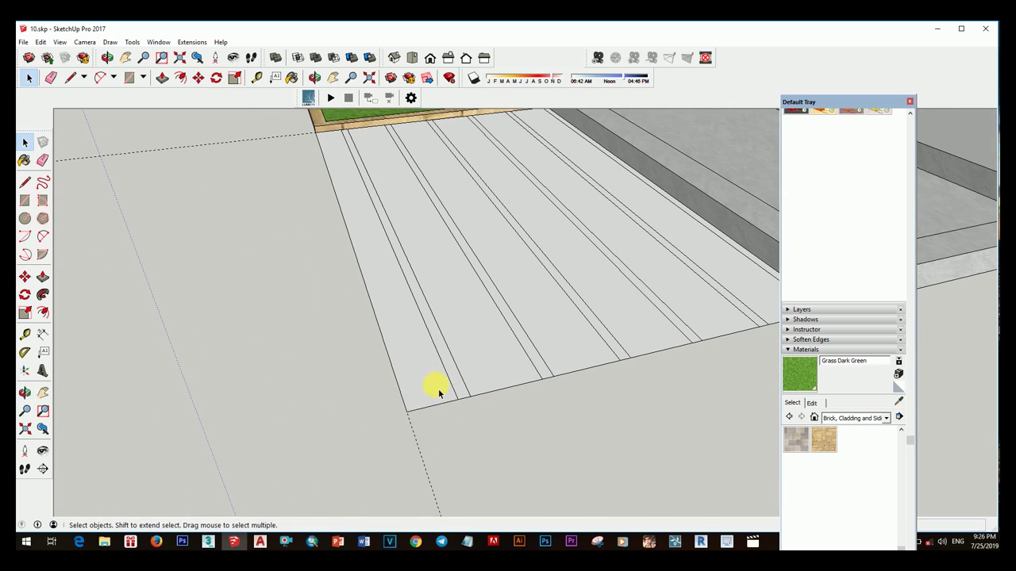
# - Undo the stray green paint and raise the walkway strips with Push/Pull
pyautogui.click(431, 391)
pyautogui.hotkey('ctrl', 'z')
pyautogui.press('space')
pyautogui.click(519, 434)
pyautogui.press('p')
pyautogui.moveTo(441, 388); pyautogui.dragTo(585, 344, button='middle')
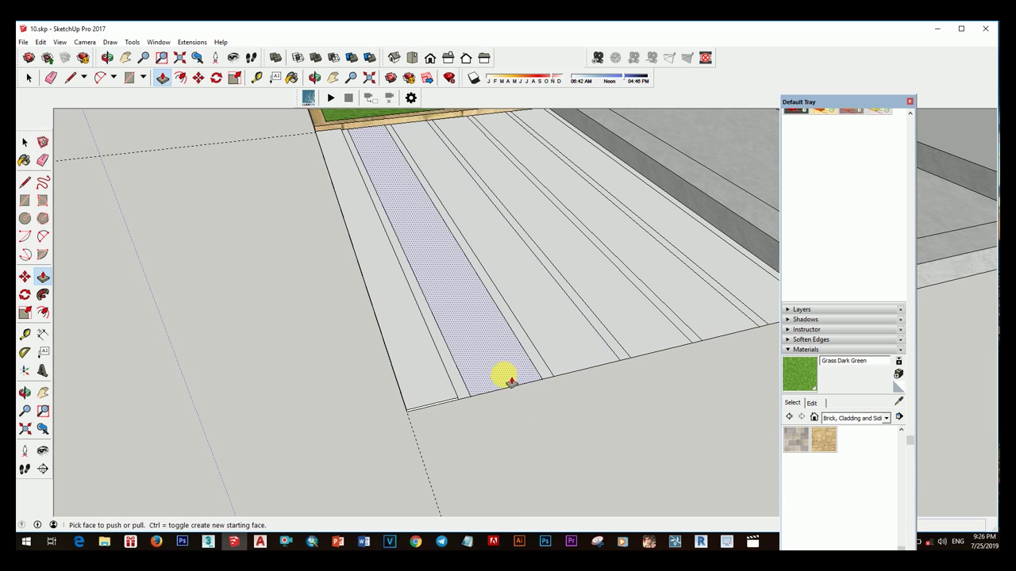
pyautogui.moveTo(503, 362)
pyautogui.mouseDown(button='middle')
pyautogui.moveTo(526, 378)
pyautogui.moveTo(547, 349)
pyautogui.moveTo(538, 311)
pyautogui.moveTo(642, 392)
pyautogui.moveTo(657, 301)
pyautogui.mouseUp(button='middle')
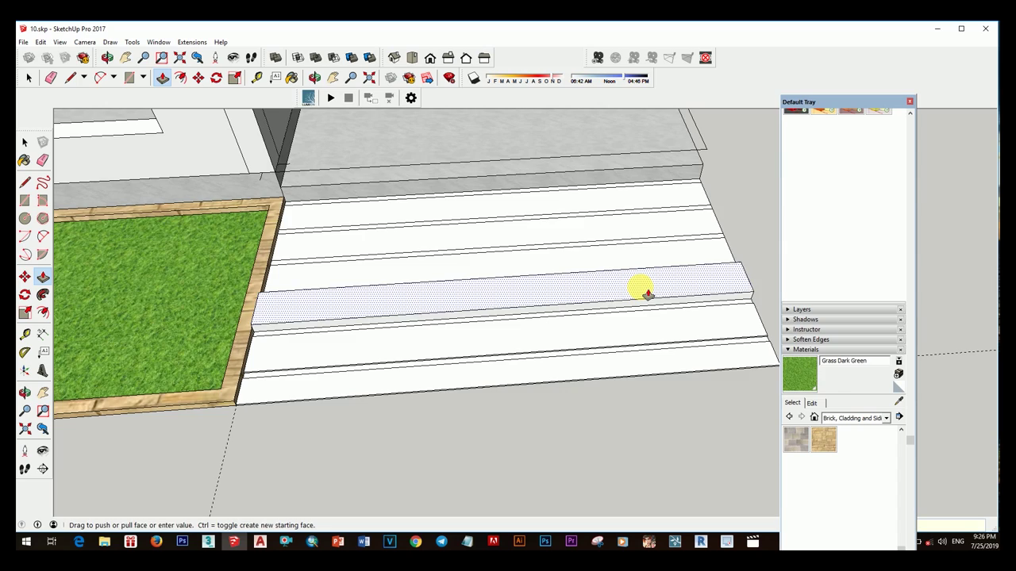
pyautogui.moveTo(646, 291); pyautogui.dragTo(627, 256)
pyautogui.moveTo(628, 256); pyautogui.dragTo(632, 286, button='middle')
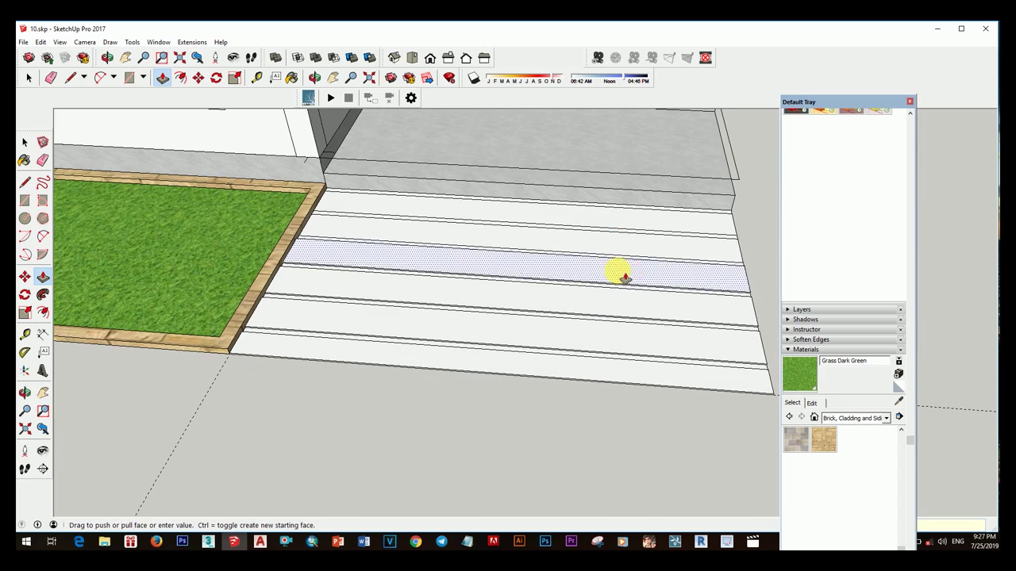
pyautogui.moveTo(625, 277); pyautogui.dragTo(659, 225)
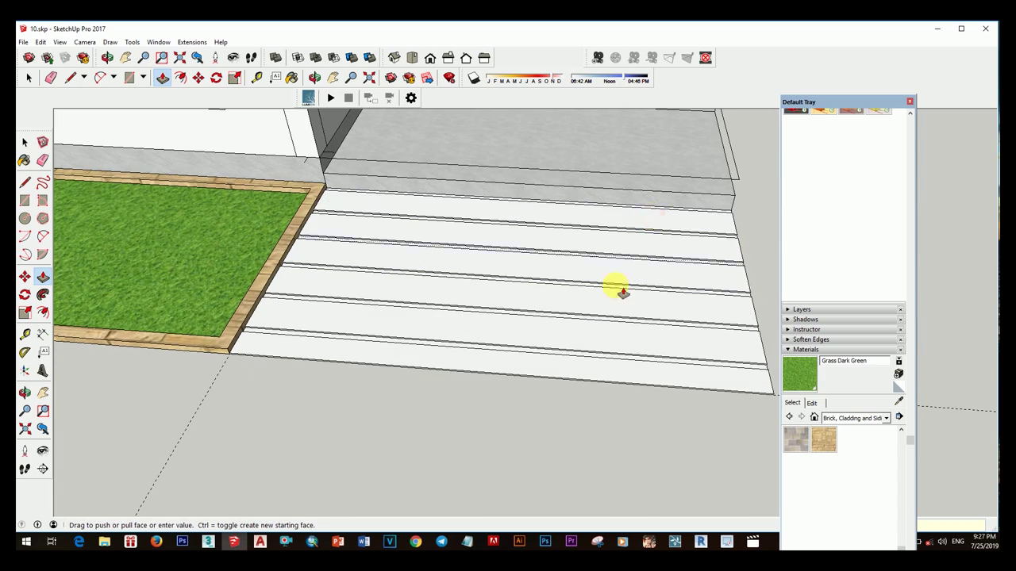
# - Reverse the strips' faces and pave them with Stone Masonry Multi
pyautogui.press('space')
pyautogui.scroll(-3, 568, 337)
pyautogui.tripleClick(528, 344)
pyautogui.moveTo(529, 344); pyautogui.dragTo(521, 318, button='middle')
pyautogui.rightClick(525, 317)
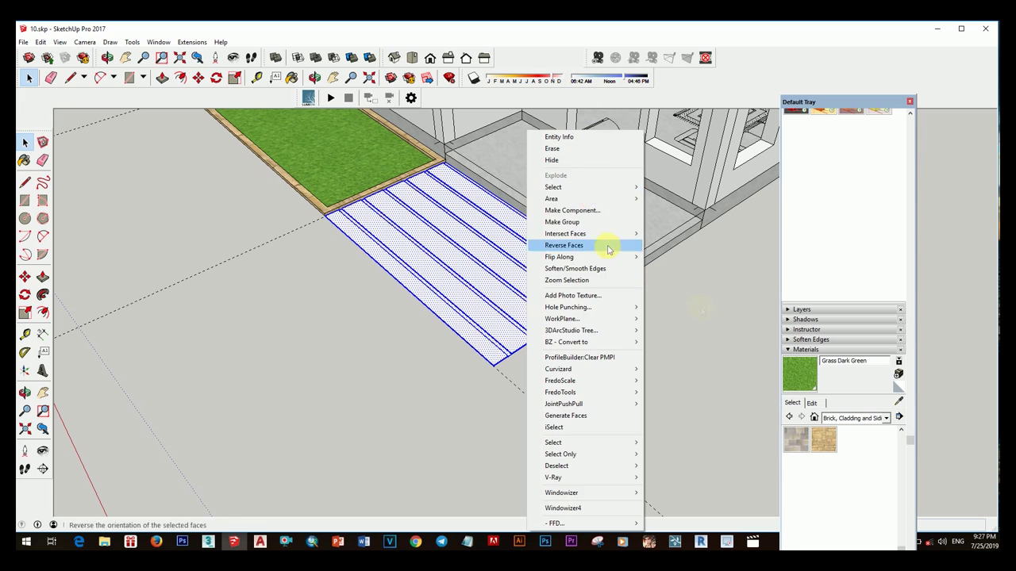
pyautogui.click(609, 249)
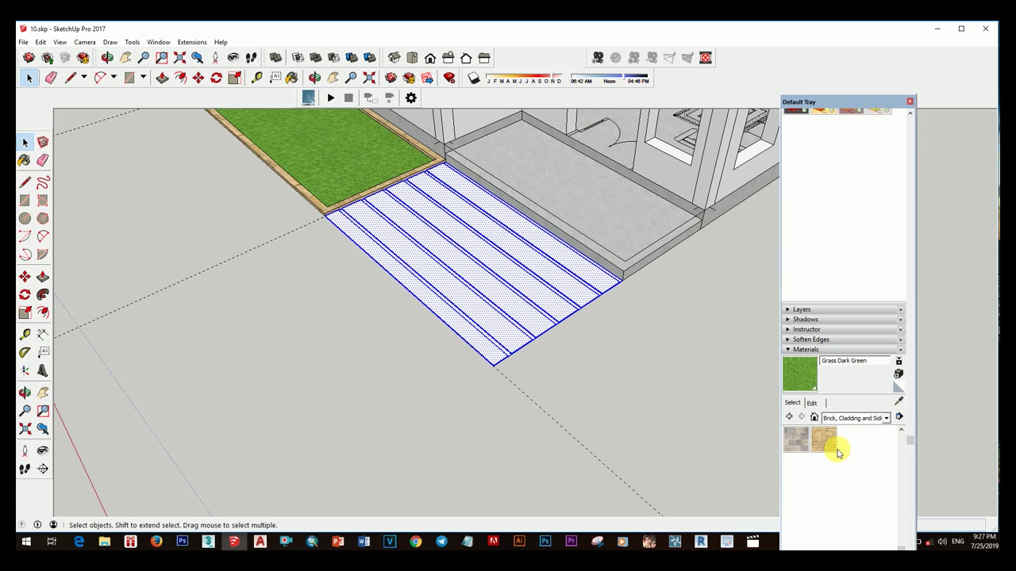
pyautogui.click(796, 439)
pyautogui.click(526, 323)
pyautogui.scroll(5, 608, 385)
pyautogui.press('space')
pyautogui.click(593, 397)
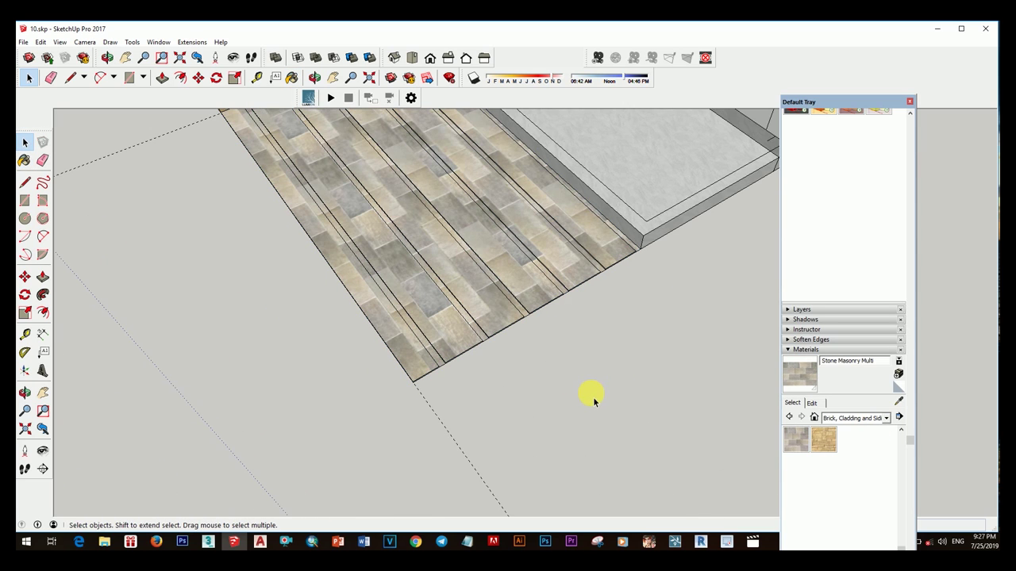
# - Sample Grass Dark Green from the planter and fill the thin joints between strips
pyautogui.press('b')
pyautogui.scroll(-3, 495, 323)
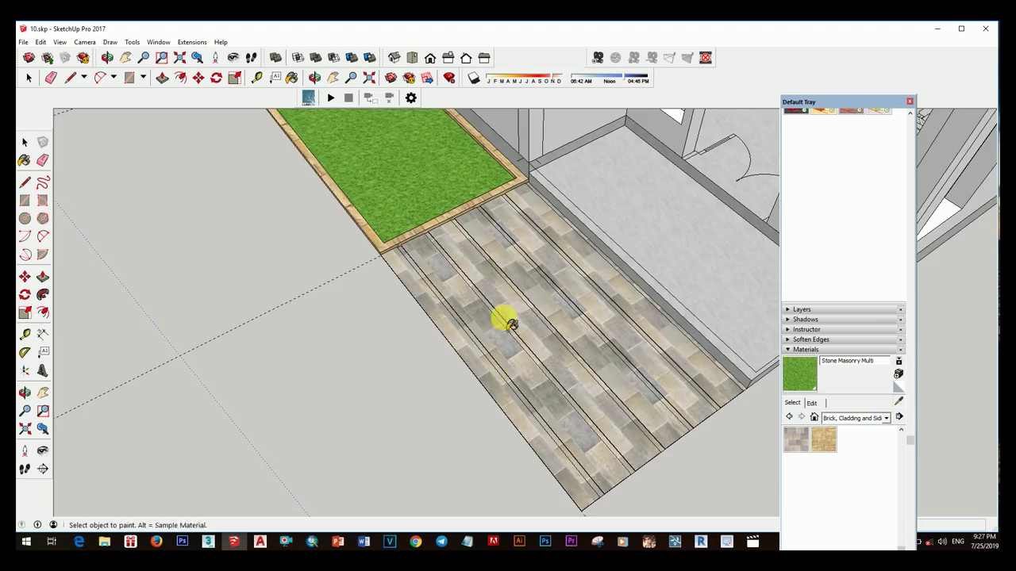
pyautogui.scroll(3, 508, 317)
pyautogui.click(522, 386)
pyautogui.click(567, 336)
pyautogui.scroll(-3, 530, 309)
pyautogui.moveTo(530, 308); pyautogui.dragTo(501, 324, button='middle')
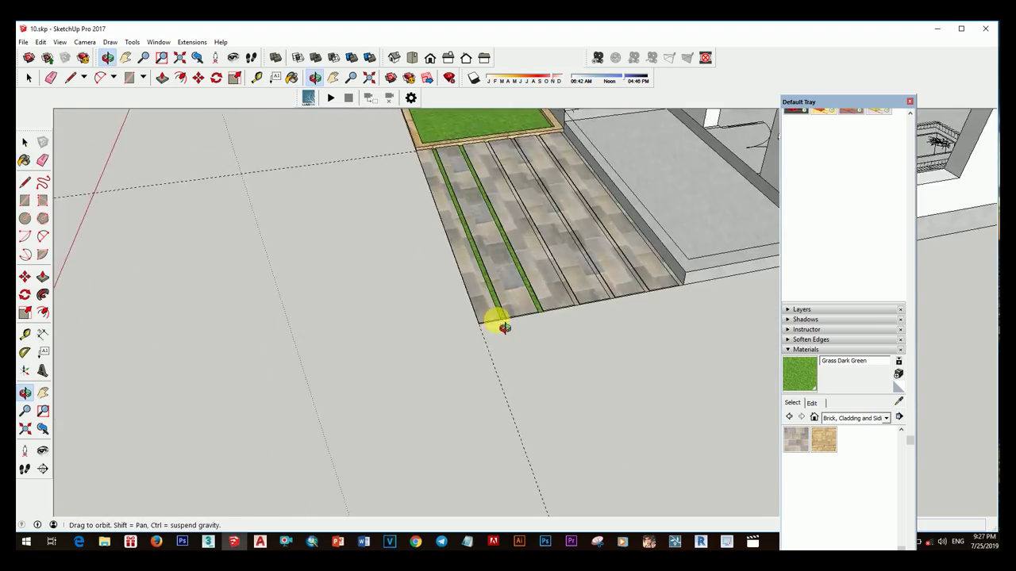
pyautogui.scroll(2, 580, 325)
pyautogui.scroll(2, 526, 294)
pyautogui.scroll(2, 583, 329)
pyautogui.scroll(-2, 584, 329)
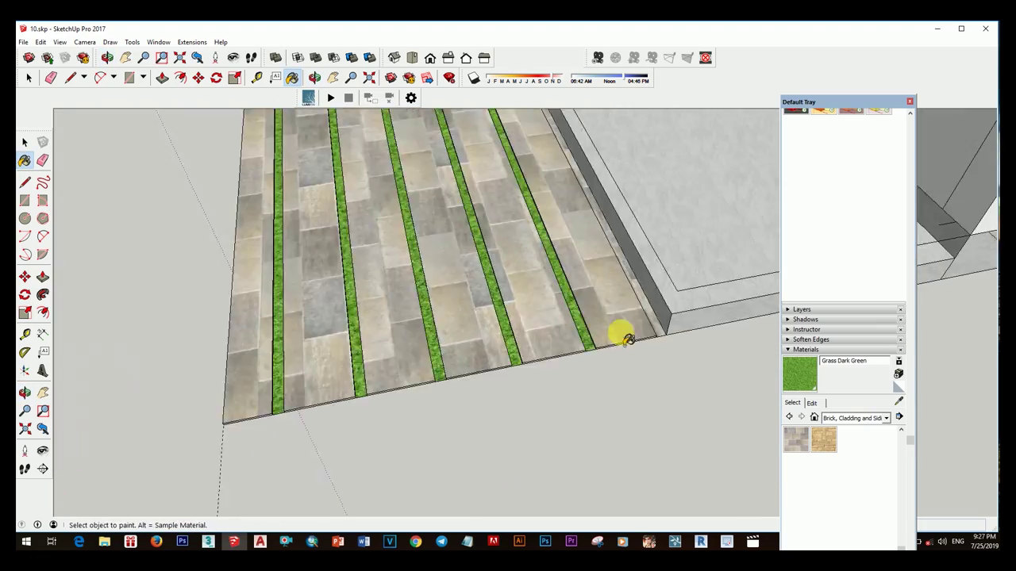
# - Orbit out to review the paved walkway, planter and whole house
pyautogui.moveTo(616, 333); pyautogui.dragTo(548, 322, button='middle')
pyautogui.press('space')
pyautogui.scroll(-3, 549, 322)
pyautogui.scroll(2, 590, 347)
pyautogui.scroll(-3, 499, 346)
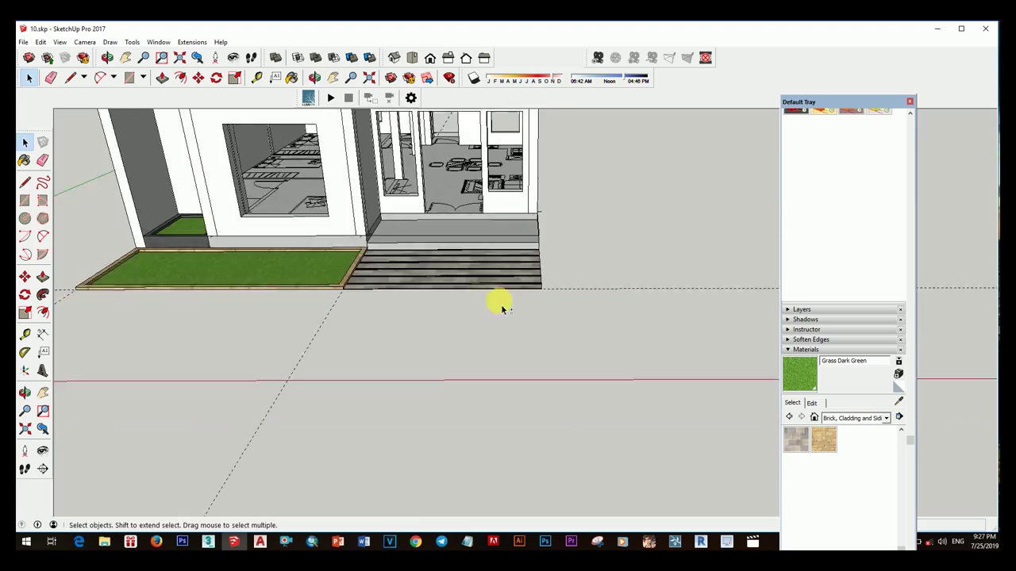
pyautogui.scroll(-2, 499, 302)
pyautogui.moveTo(419, 275); pyautogui.dragTo(465, 370, button='middle')
pyautogui.scroll(3, 478, 290)
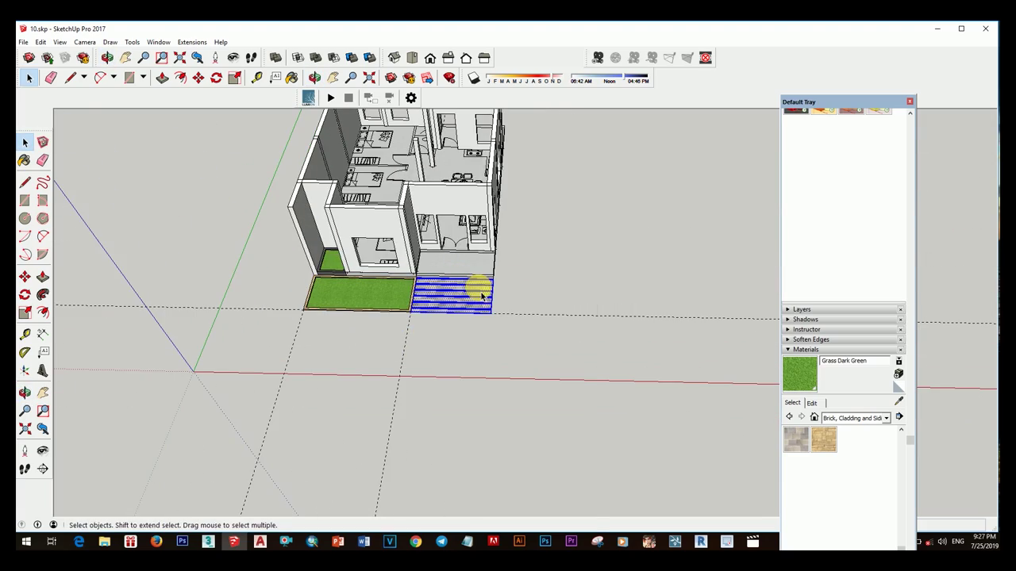
# - Draw a rectangular face inside the front door opening
pyautogui.rightClick(476, 296)
pyautogui.click(529, 220)
pyautogui.scroll(-3, 487, 288)
pyautogui.moveTo(487, 288); pyautogui.dragTo(447, 245, button='middle')
pyautogui.scroll(3, 447, 246)
pyautogui.scroll(2, 522, 344)
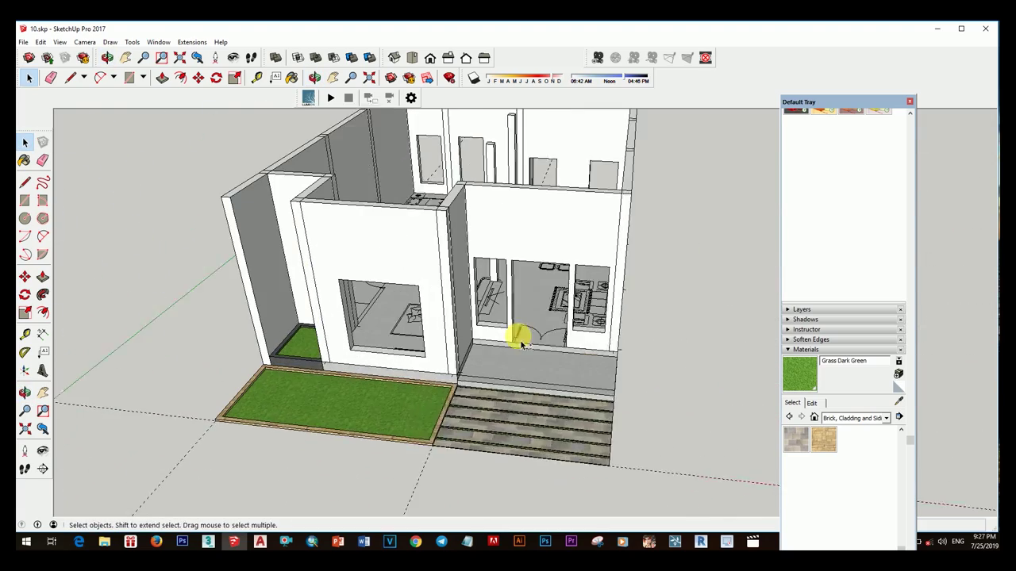
pyautogui.scroll(3, 477, 245)
pyautogui.scroll(-3, 556, 362)
pyautogui.press('r')
pyautogui.scroll(3, 561, 363)
pyautogui.click(560, 364)
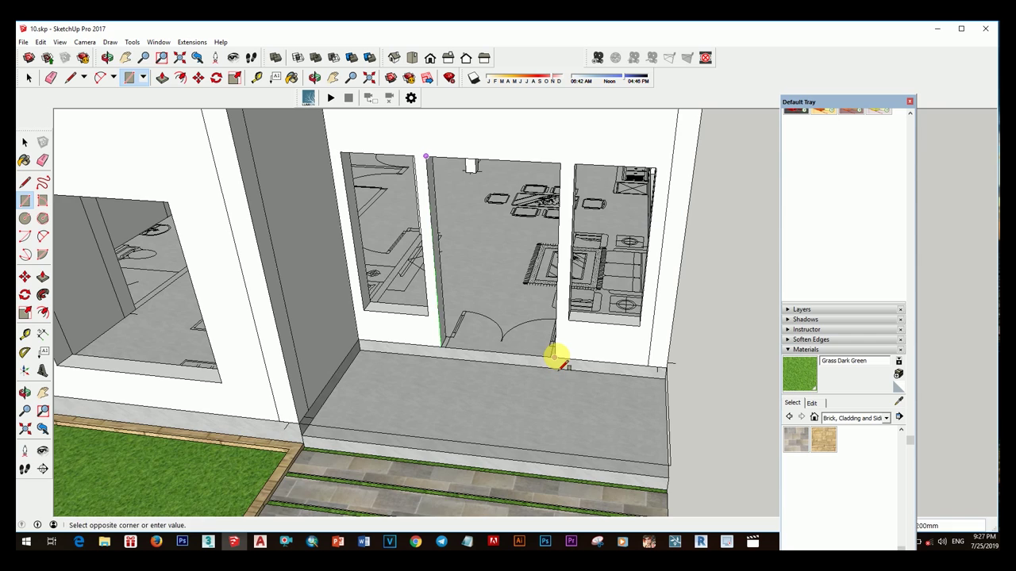
pyautogui.press('space')
pyautogui.scroll(-3, 560, 364)
pyautogui.click(544, 317)
pyautogui.scroll(3, 545, 317)
pyautogui.moveTo(488, 288); pyautogui.dragTo(494, 288, button='middle')
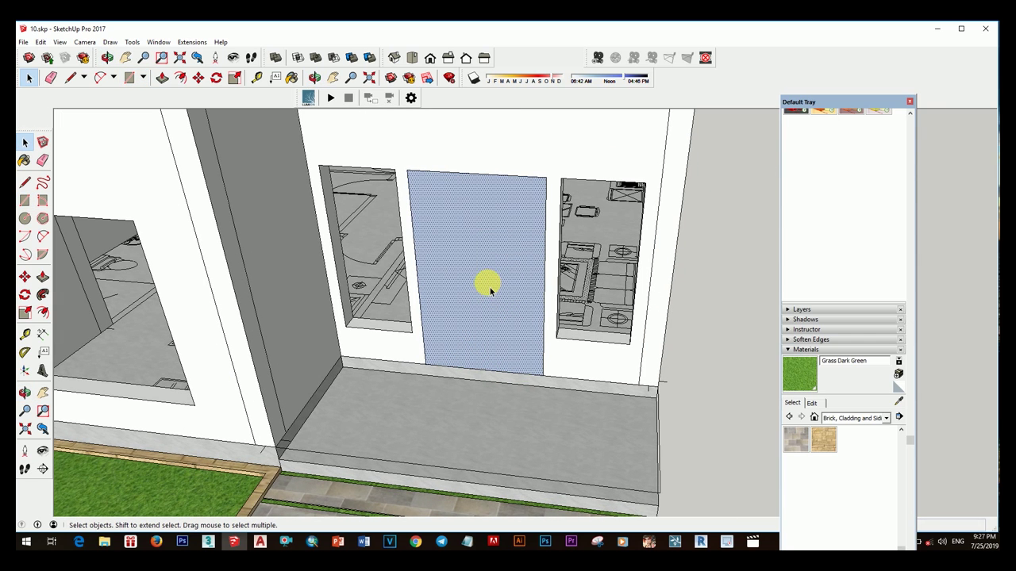
# - Offset the door face's edges inward to form a door frame
pyautogui.press('r')
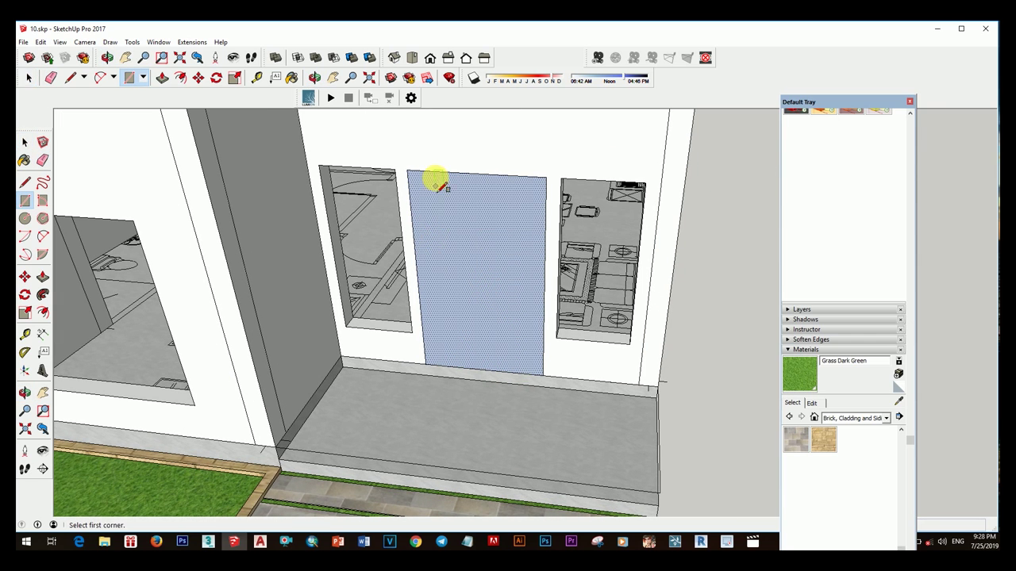
pyautogui.press('space')
pyautogui.scroll(-2, 482, 300)
pyautogui.scroll(3, 507, 302)
pyautogui.scroll(-2, 507, 302)
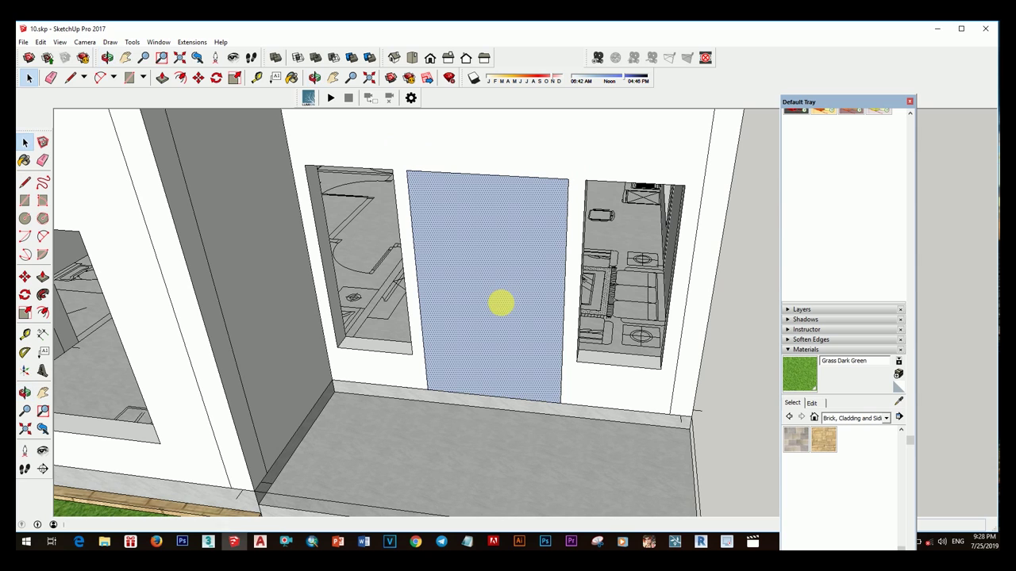
pyautogui.press('f')
pyautogui.click(550, 292)
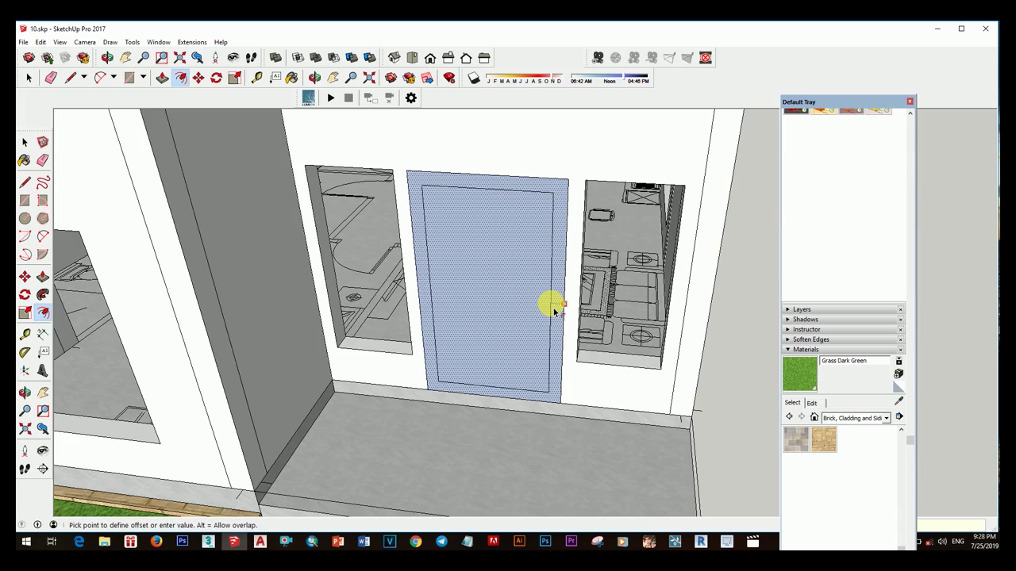
pyautogui.click(554, 312)
pyautogui.press('space')
pyautogui.moveTo(551, 301); pyautogui.dragTo(547, 368, button='middle')
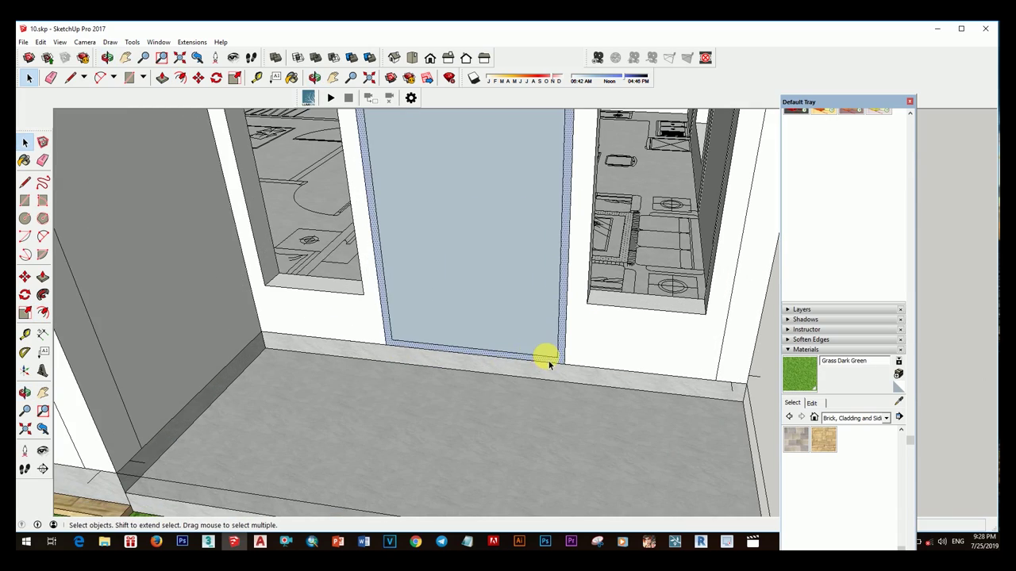
pyautogui.scroll(2, 548, 363)
# - Select the old door and hide it to clear the opening
pyautogui.press('m')
pyautogui.press('space')
pyautogui.scroll(-3, 524, 379)
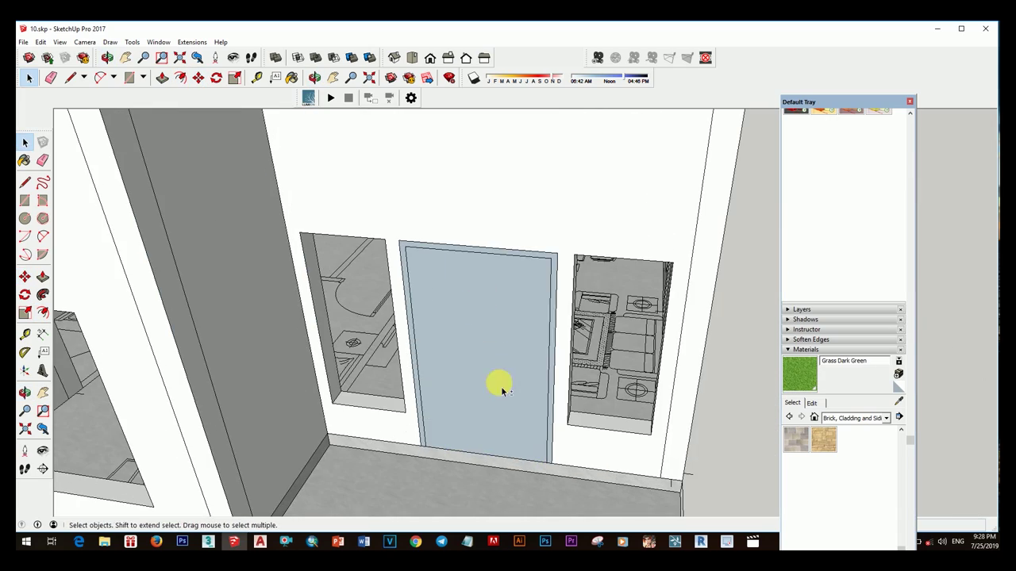
pyautogui.rightClick(496, 386)
pyautogui.click(579, 23)
pyautogui.scroll(-2, 501, 323)
pyautogui.scroll(3, 500, 322)
pyautogui.rightClick(505, 330)
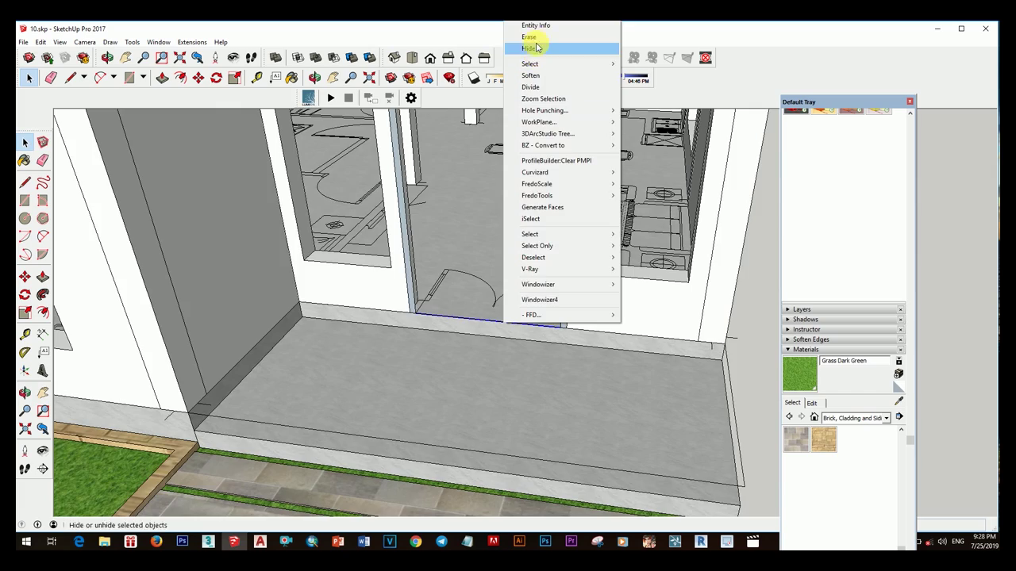
pyautogui.click(556, 46)
pyautogui.scroll(-2, 474, 336)
pyautogui.scroll(3, 507, 318)
# - Turn the door frame into a component
pyautogui.click(511, 320)
pyautogui.moveTo(512, 320); pyautogui.dragTo(497, 347, button='middle')
pyautogui.press('space')
pyautogui.scroll(2, 476, 334)
pyautogui.click(476, 308)
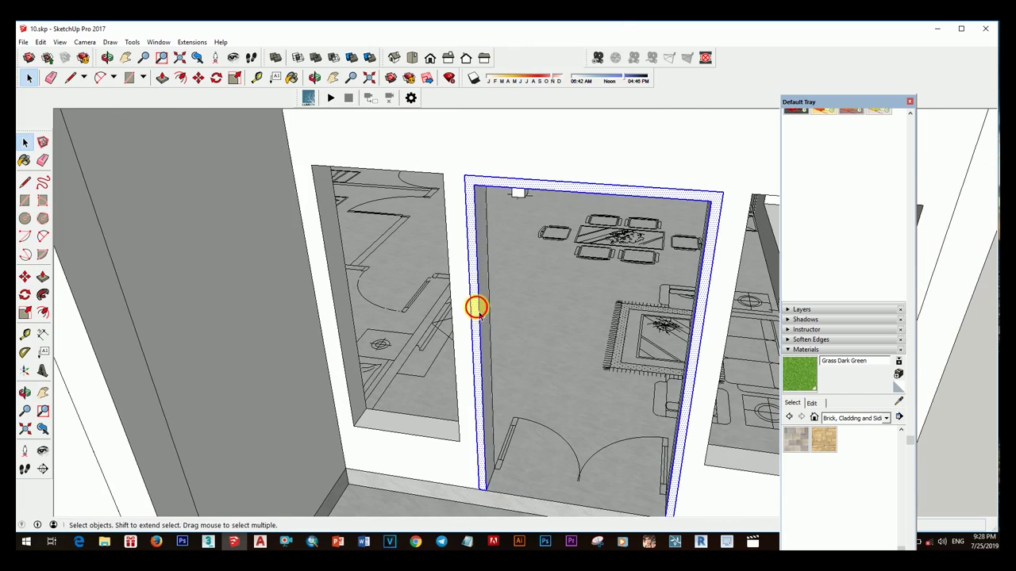
pyautogui.rightClick(476, 308)
pyautogui.click(521, 208)
pyautogui.click(533, 340)
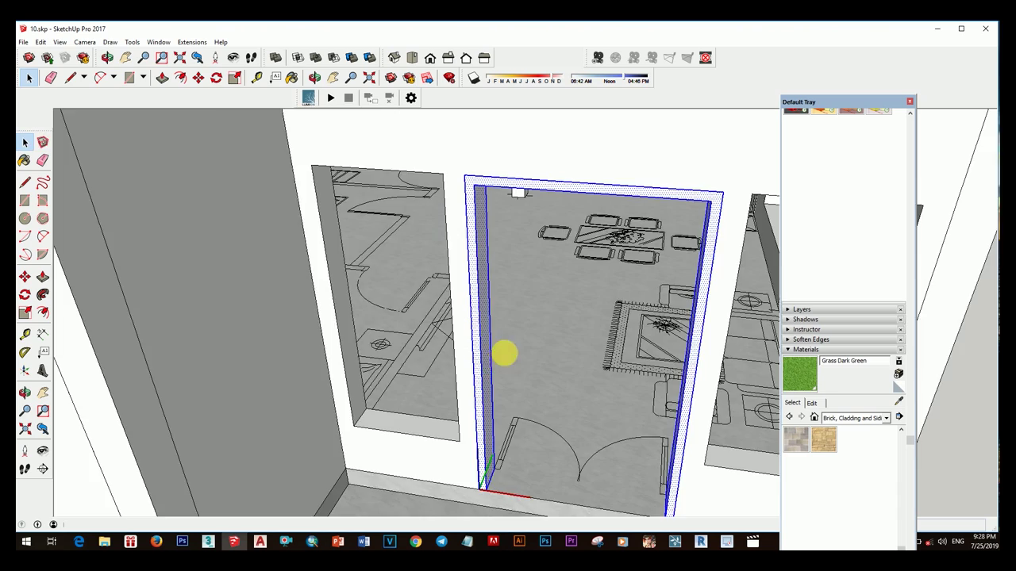
pyautogui.moveTo(503, 352); pyautogui.dragTo(546, 358, button='middle')
pyautogui.scroll(3, 512, 282)
# - Draw a rectangle covering the left door leaf area of the opening
pyautogui.press('r')
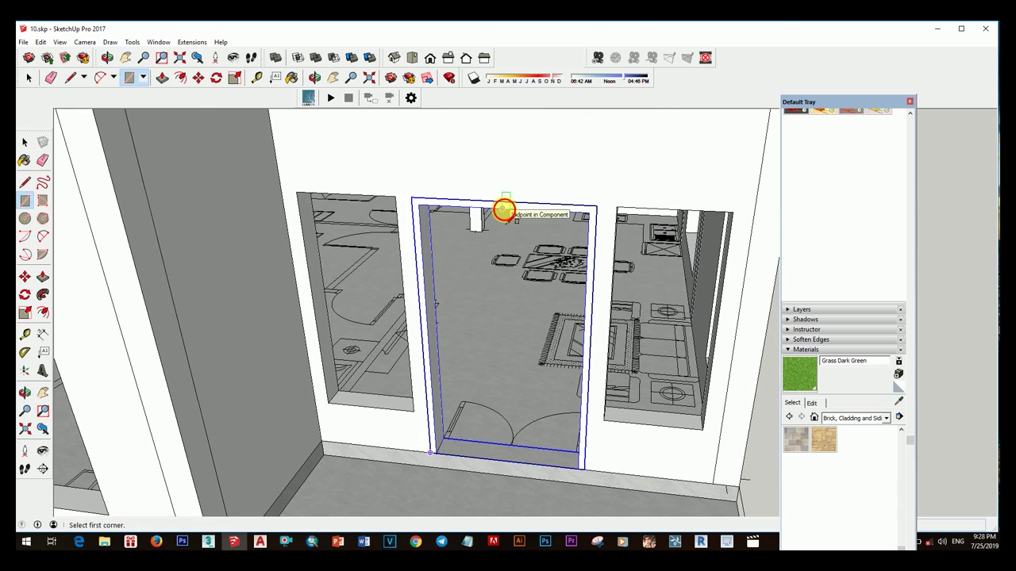
pyautogui.click(440, 457)
pyautogui.moveTo(441, 456); pyautogui.dragTo(516, 415, button='middle')
pyautogui.scroll(3, 503, 385)
pyautogui.press('f')
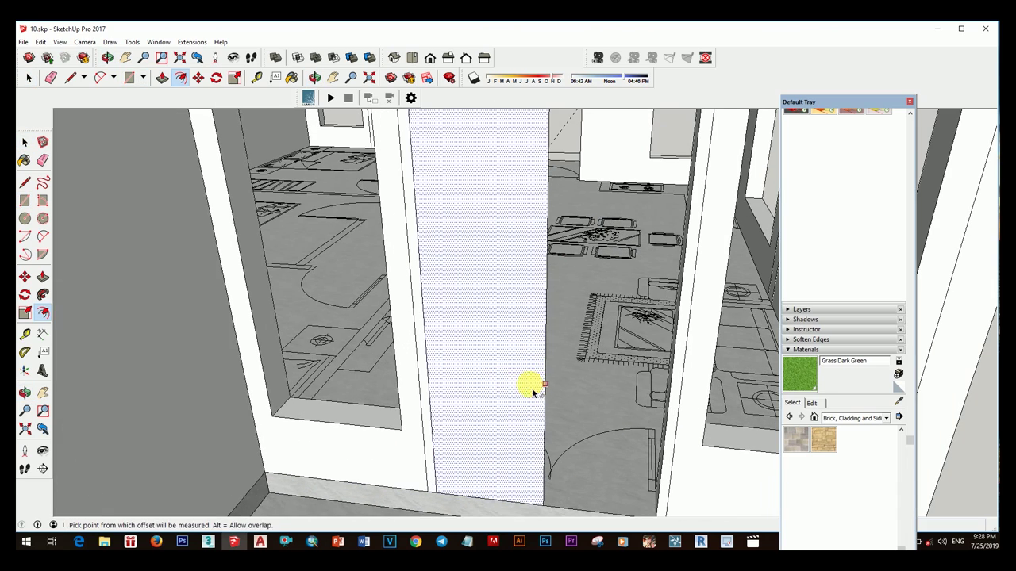
pyautogui.press('space')
pyautogui.scroll(-5, 511, 386)
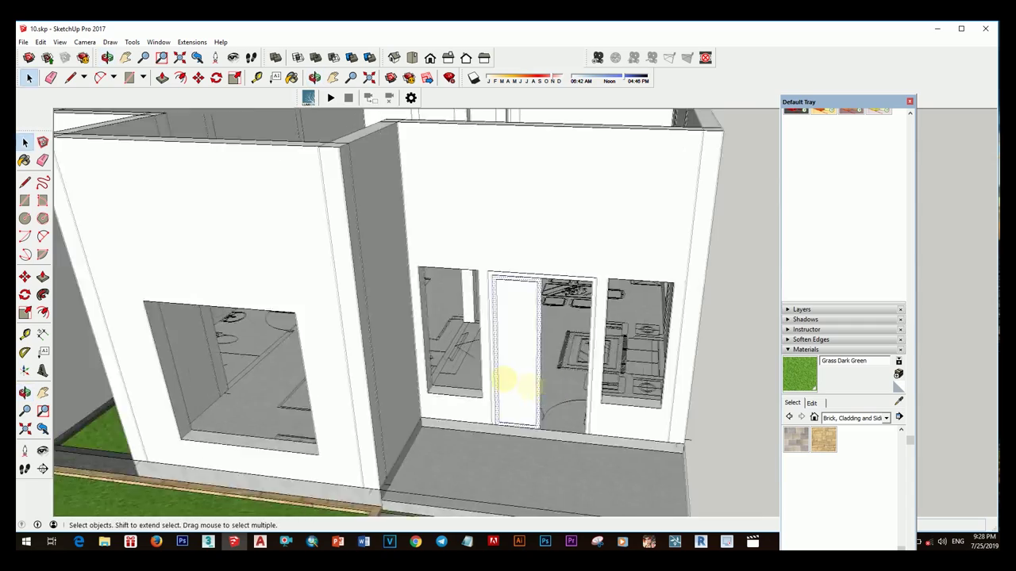
pyautogui.scroll(5, 483, 356)
# - Align the view to the door, hide the extra face, and select the leaf panel
pyautogui.rightClick(488, 356)
pyautogui.click(529, 79)
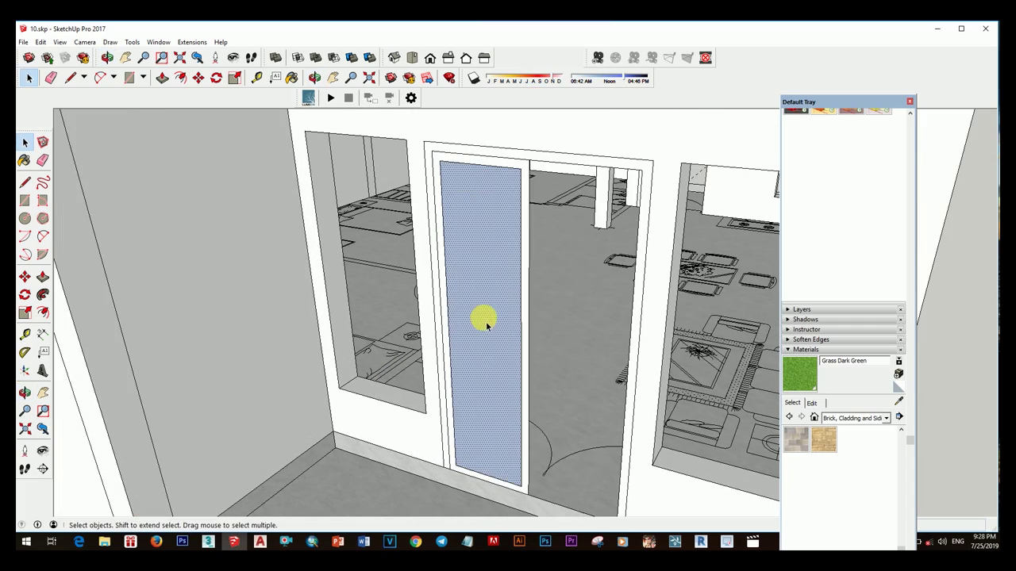
pyautogui.rightClick(439, 172)
pyautogui.click(514, 178)
pyautogui.scroll(2, 534, 454)
pyautogui.press('p')
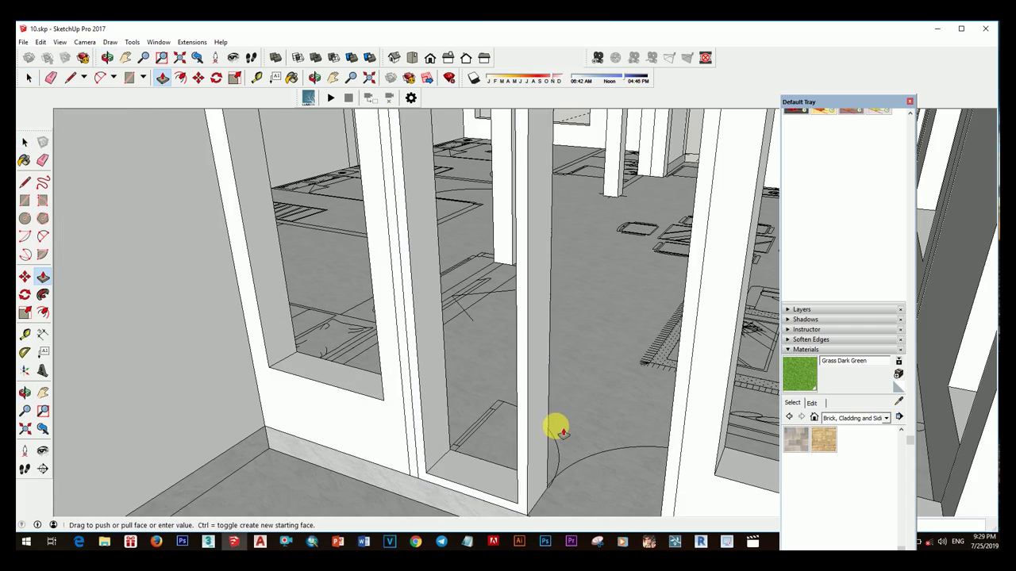
pyautogui.press('space')
pyautogui.scroll(-3, 528, 445)
pyautogui.scroll(-1, 528, 445)
pyautogui.click(566, 390)
# - Make the door leaf a component and draw a rectangle over it
pyautogui.rightClick(567, 386)
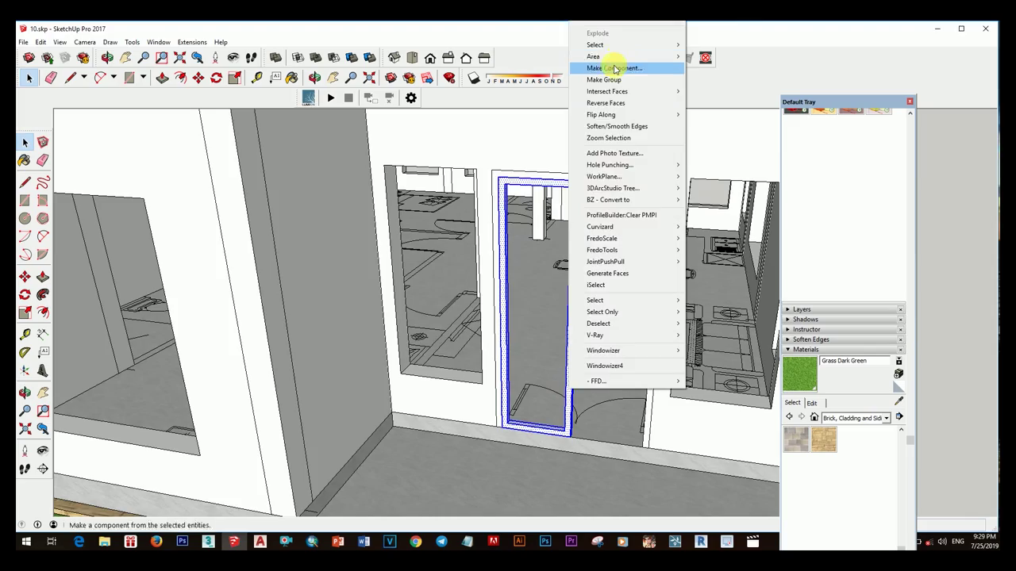
pyautogui.click(582, 352)
pyautogui.scroll(-2, 525, 377)
pyautogui.moveTo(523, 377); pyautogui.dragTo(541, 407, button='middle')
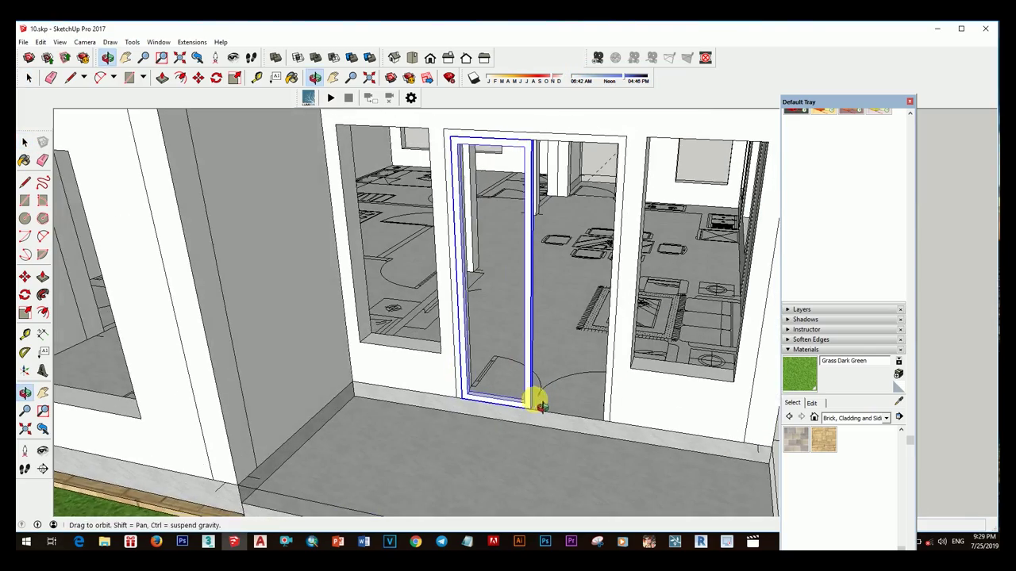
pyautogui.click(463, 146)
pyautogui.scroll(2, 585, 233)
pyautogui.click(585, 362)
pyautogui.moveTo(585, 363); pyautogui.dragTo(481, 351, button='middle')
pyautogui.press('space')
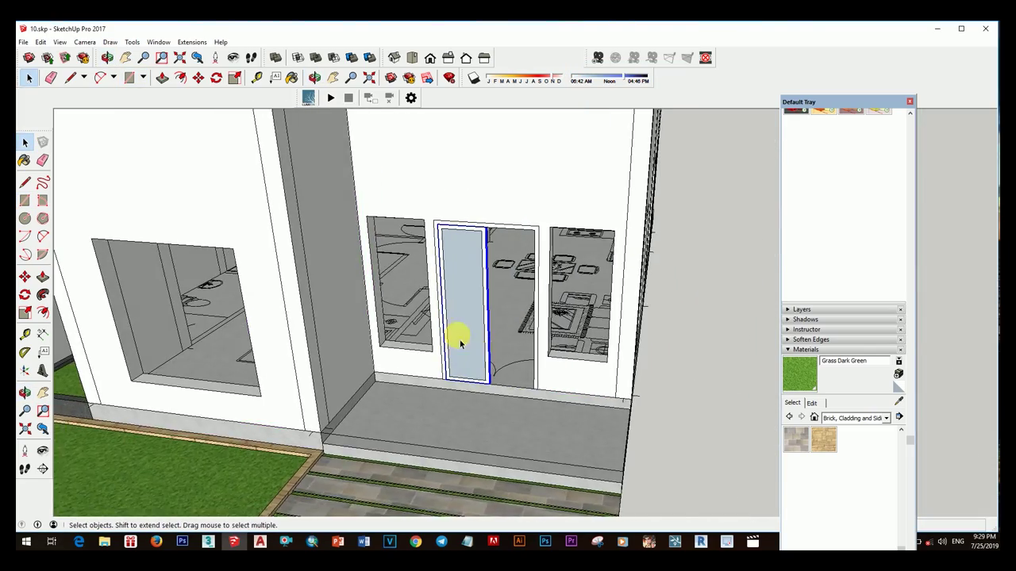
pyautogui.scroll(2, 478, 234)
# - Copy the leaf's top edge down twice with Move and Ctrl to mark two rails
pyautogui.click(479, 258)
pyautogui.press('ctrl')
pyautogui.moveTo(479, 257)
pyautogui.mouseDown(button='middle')
pyautogui.moveTo(477, 396)
pyautogui.moveTo(494, 344)
pyautogui.mouseUp(button='middle')
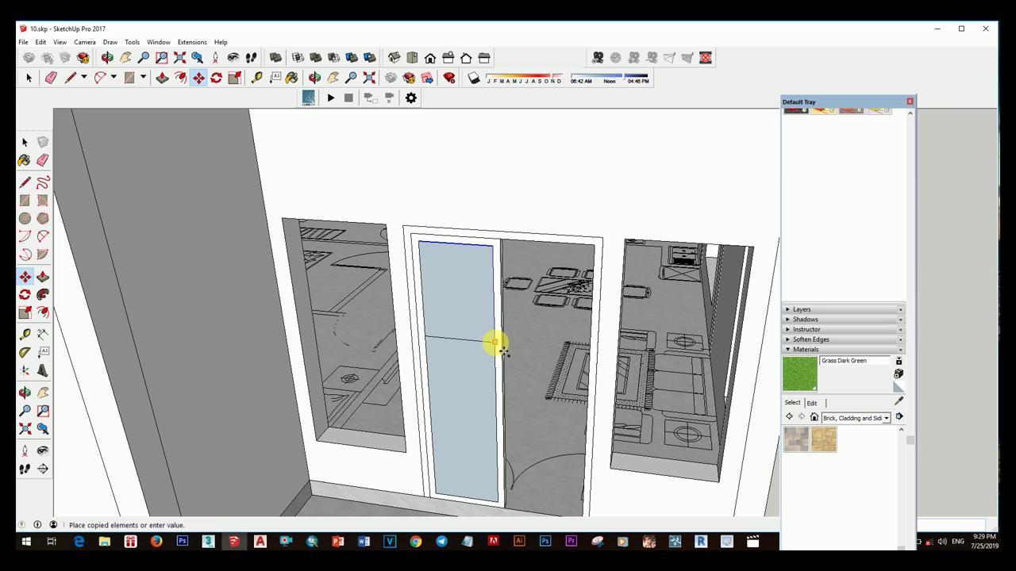
pyautogui.scroll(2, 502, 358)
pyautogui.click(500, 325)
pyautogui.press('ctrl')
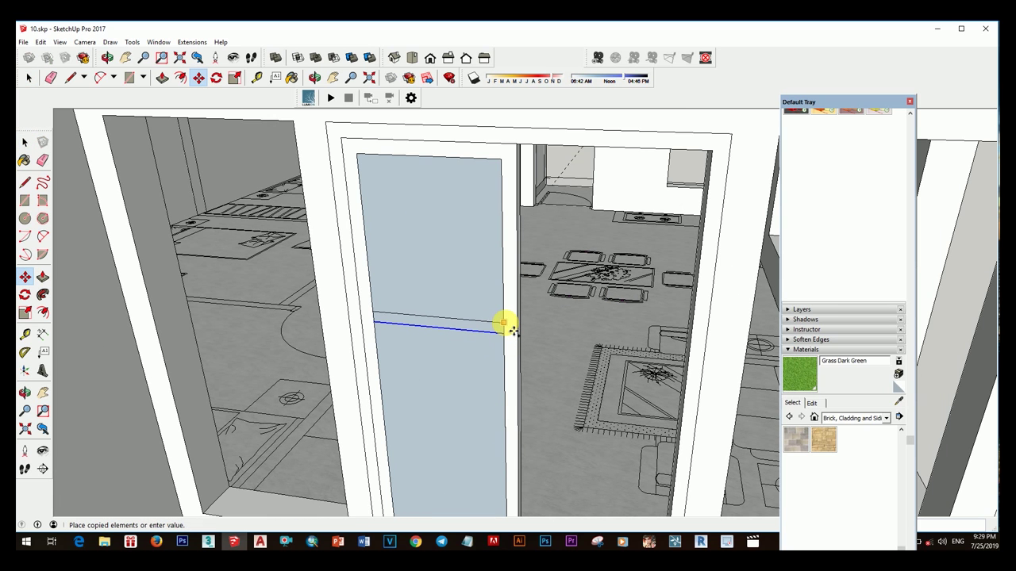
pyautogui.click(512, 328)
pyautogui.press('space')
pyautogui.scroll(-5, 471, 318)
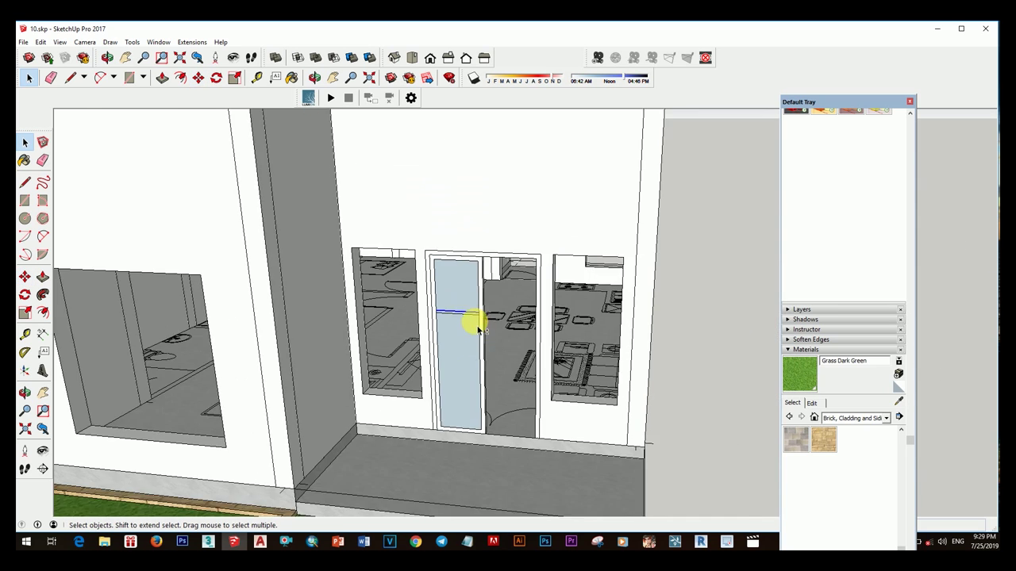
pyautogui.scroll(3, 474, 315)
pyautogui.scroll(2, 476, 329)
pyautogui.scroll(-3, 487, 306)
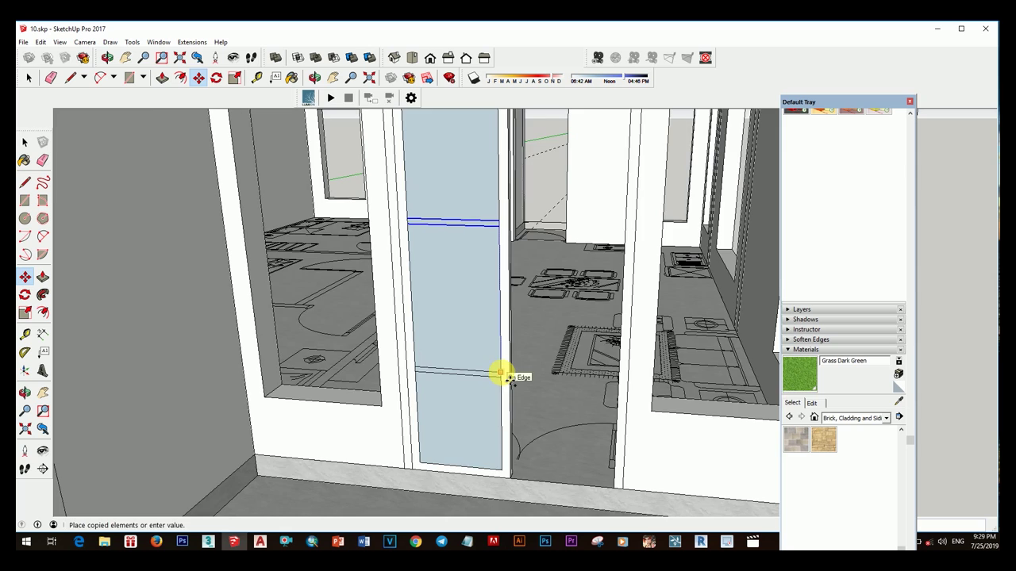
# - Remove the upper panel face so the door leaf opens up
pyautogui.moveTo(517, 374); pyautogui.dragTo(494, 174, button='middle')
pyautogui.rightClick(494, 174)
pyautogui.click(492, 254)
pyautogui.scroll(1, 491, 254)
pyautogui.rightClick(502, 241)
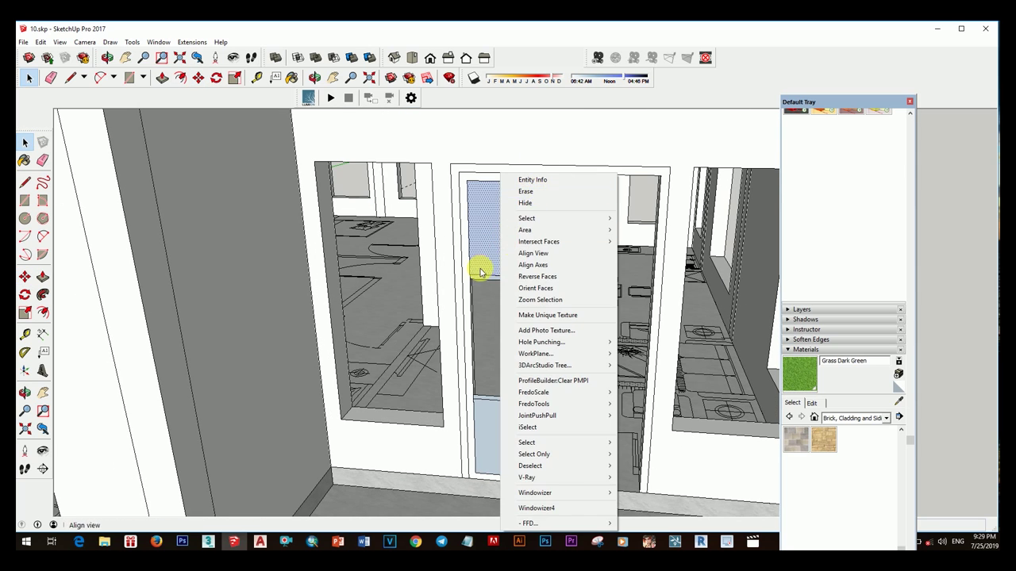
pyautogui.click(517, 437)
pyautogui.moveTo(567, 357); pyautogui.dragTo(520, 451, button='middle')
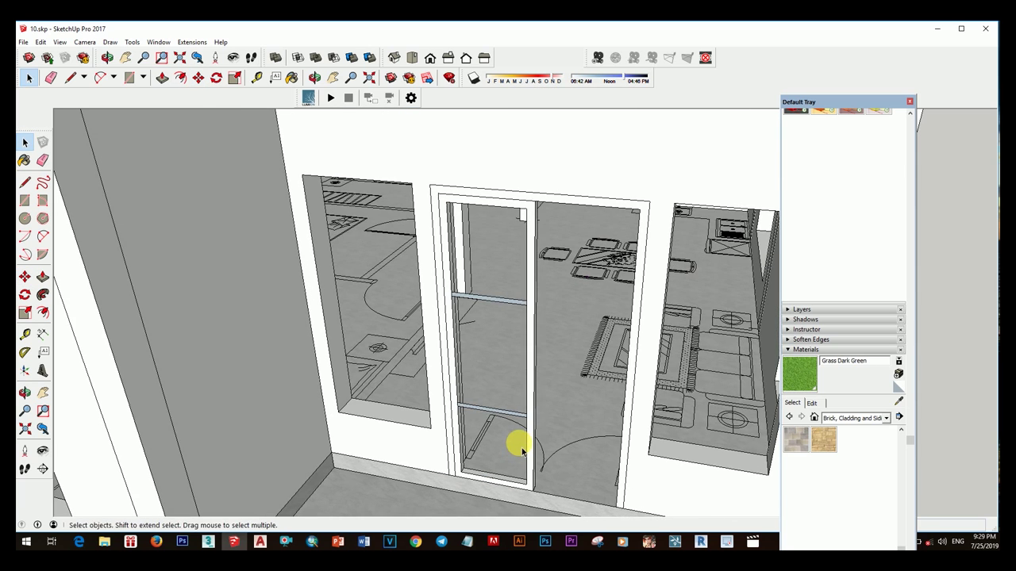
pyautogui.scroll(3, 521, 451)
# - Push/Pull the rails and hide the remaining panel face
pyautogui.press('p')
pyautogui.scroll(-3, 527, 206)
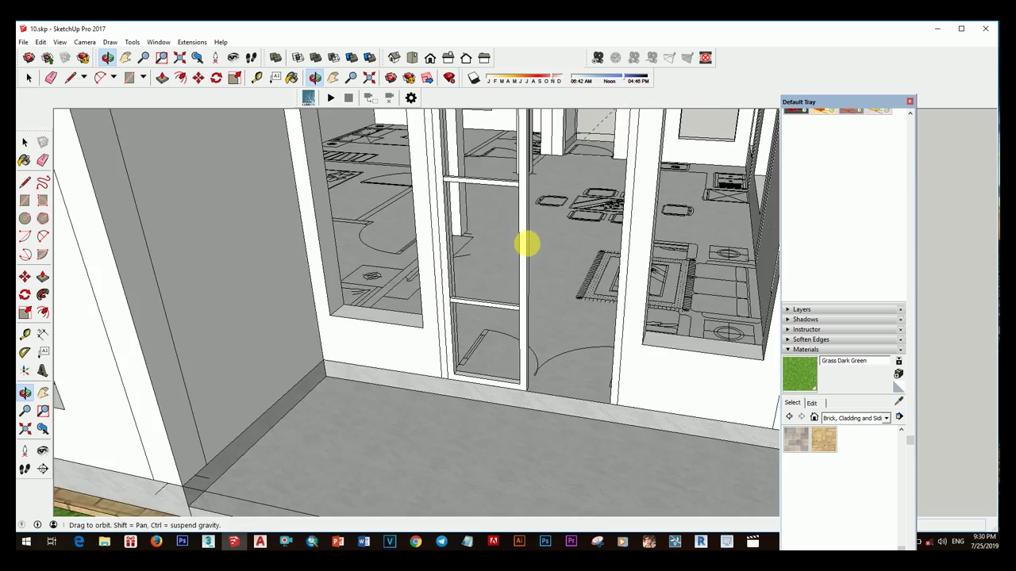
pyautogui.press('space')
pyautogui.scroll(2, 508, 361)
pyautogui.rightClick(482, 363)
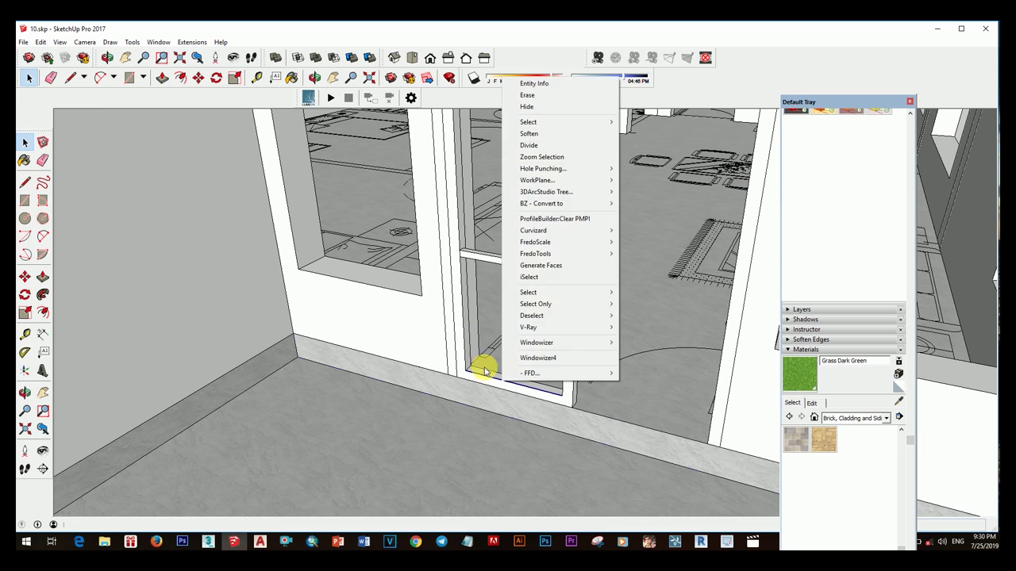
pyautogui.click(521, 288)
# - Make the two horizontal rails into a single group
pyautogui.click(464, 254)
pyautogui.moveTo(558, 277); pyautogui.dragTo(450, 176, button='middle')
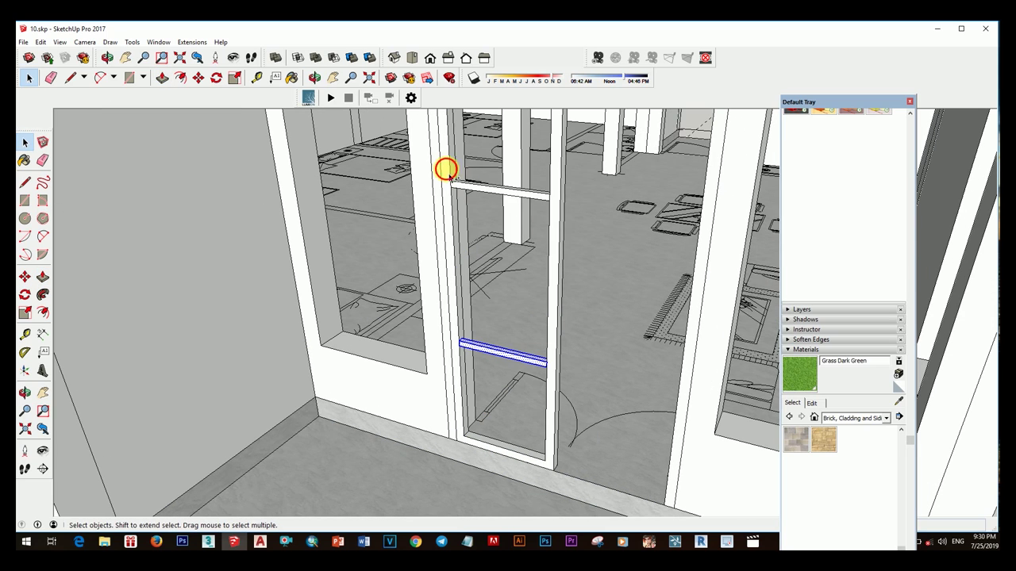
pyautogui.rightClick(534, 205)
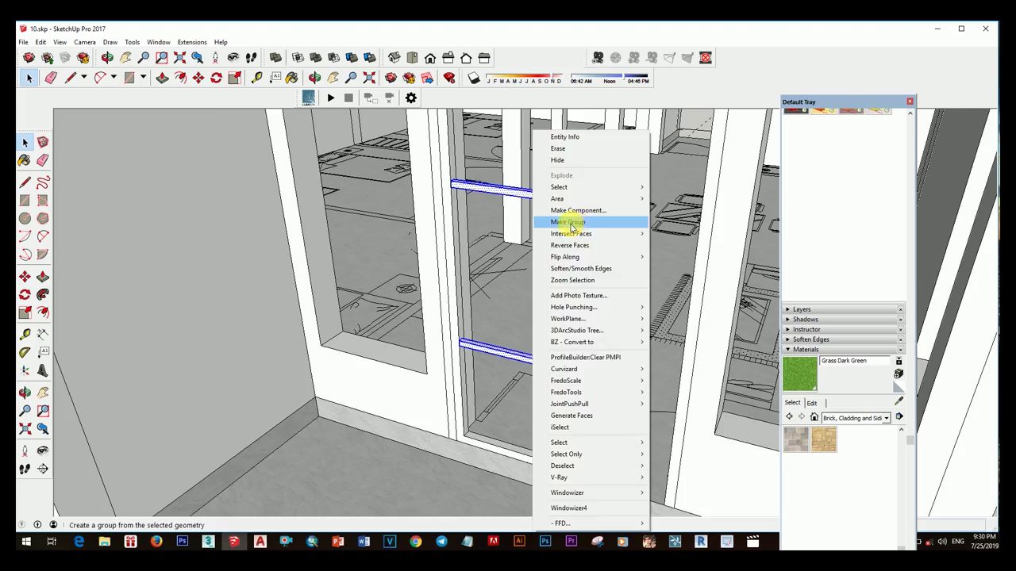
pyautogui.click(570, 223)
pyautogui.scroll(2, 485, 345)
# - Move the rail group into place and view it through the door opening
pyautogui.moveTo(485, 344); pyautogui.dragTo(544, 403, button='middle')
pyautogui.press('m')
pyautogui.scroll(3, 460, 347)
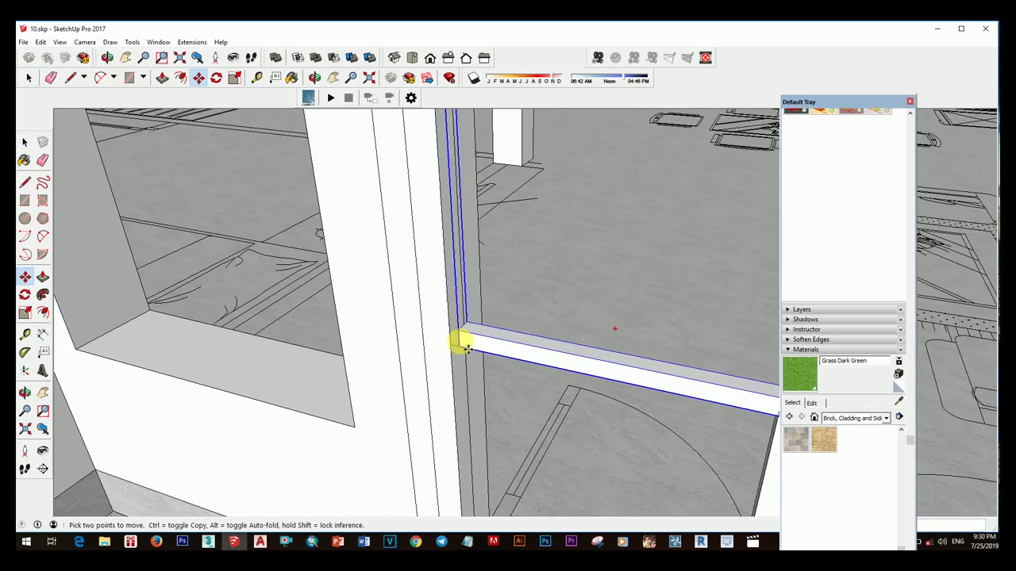
pyautogui.scroll(2, 467, 346)
pyautogui.scroll(-3, 468, 342)
pyautogui.scroll(-3, 556, 366)
pyautogui.press('space')
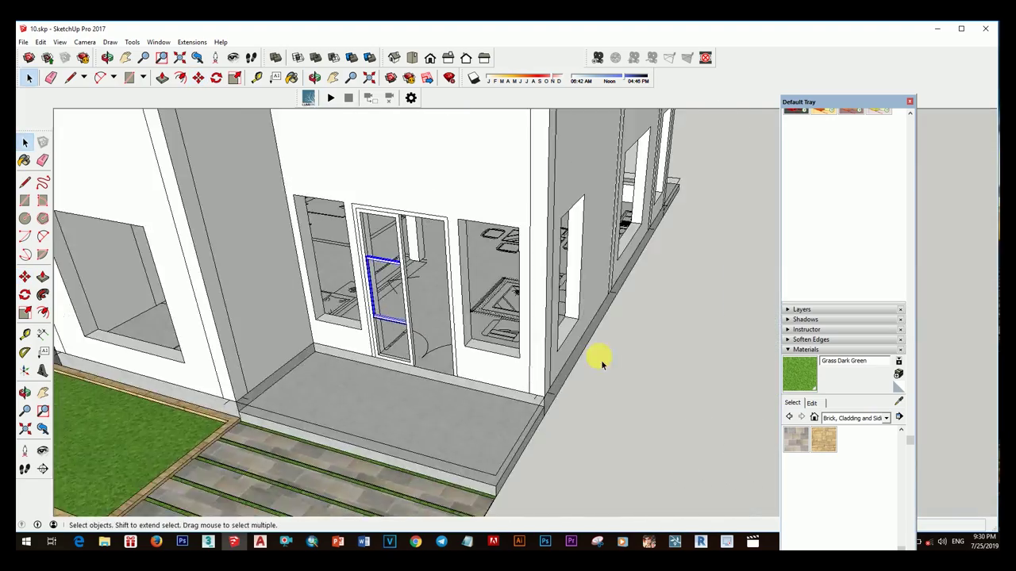
pyautogui.moveTo(596, 356); pyautogui.dragTo(446, 310, button='middle')
pyautogui.press('r')
pyautogui.scroll(3, 287, 363)
# - Discard the unfinished rectangle and select the door's upper pane face
pyautogui.click(257, 358)
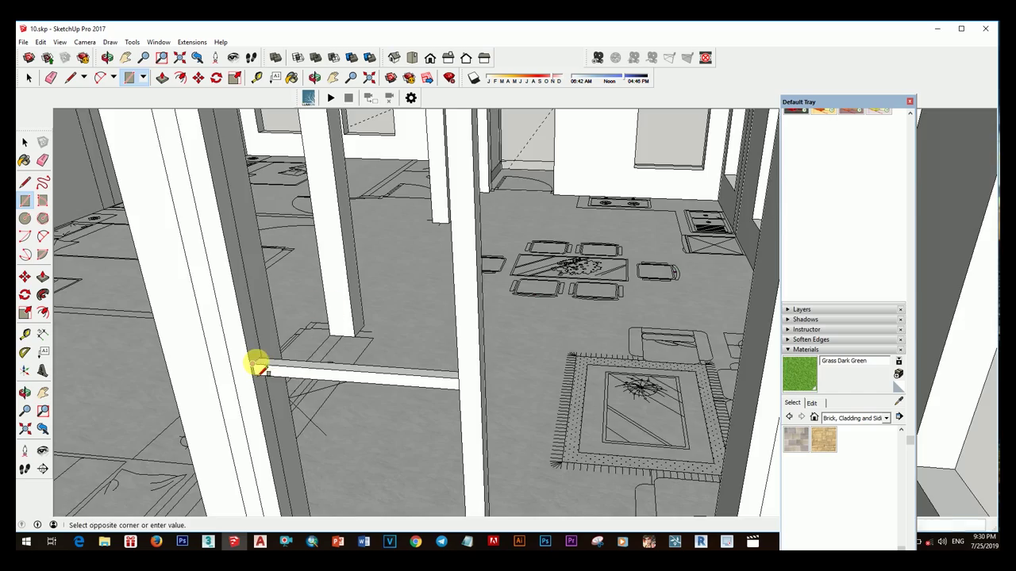
pyautogui.scroll(3, 431, 340)
pyautogui.press('space')
pyautogui.scroll(-5, 449, 302)
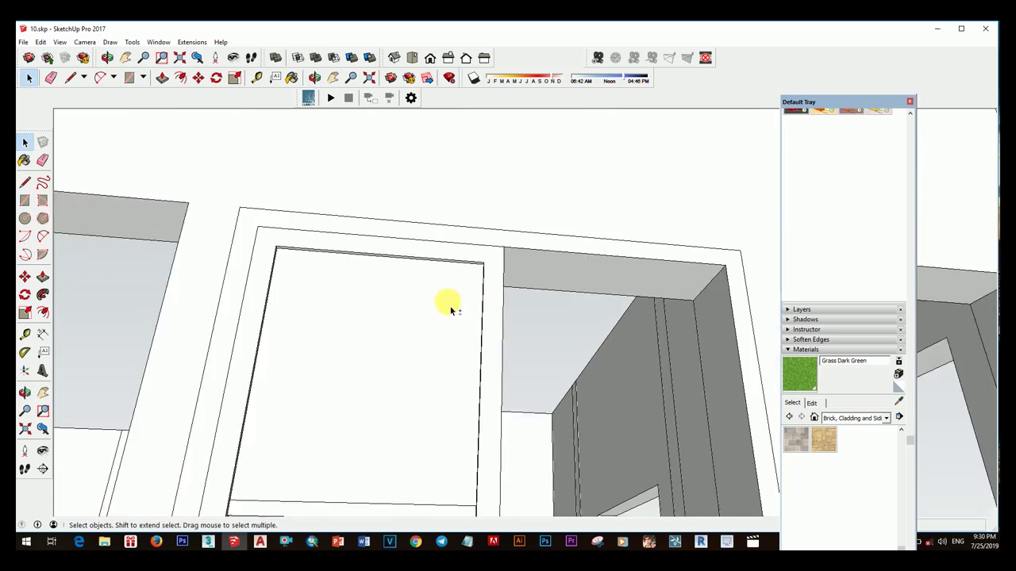
pyautogui.moveTo(449, 301)
pyautogui.mouseDown(button='middle')
pyautogui.moveTo(421, 389)
pyautogui.moveTo(442, 370)
pyautogui.moveTo(485, 365)
pyautogui.mouseUp(button='middle')
pyautogui.click(479, 357)
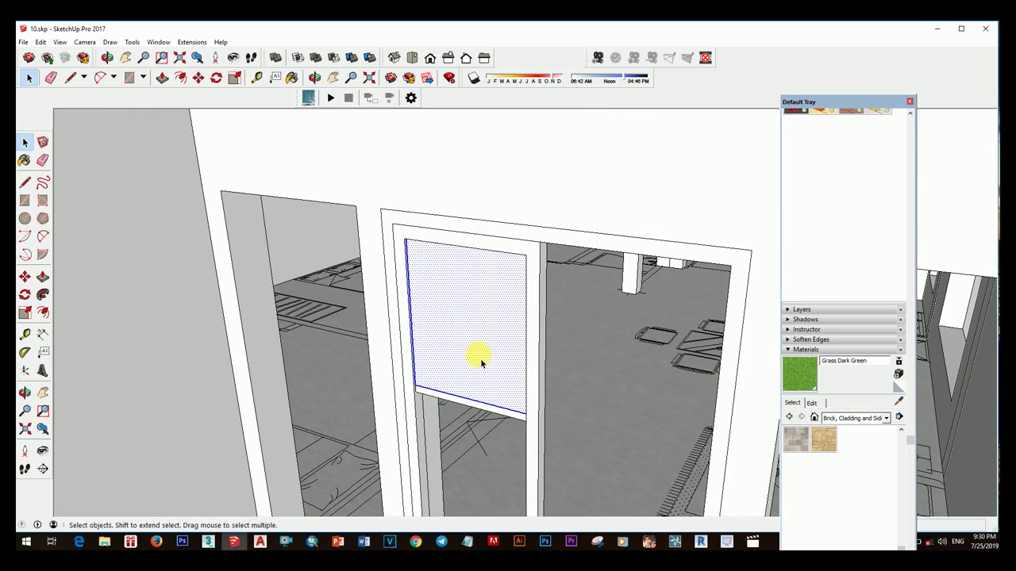
pyautogui.scroll(3, 442, 389)
pyautogui.scroll(2, 444, 391)
pyautogui.scroll(2, 408, 397)
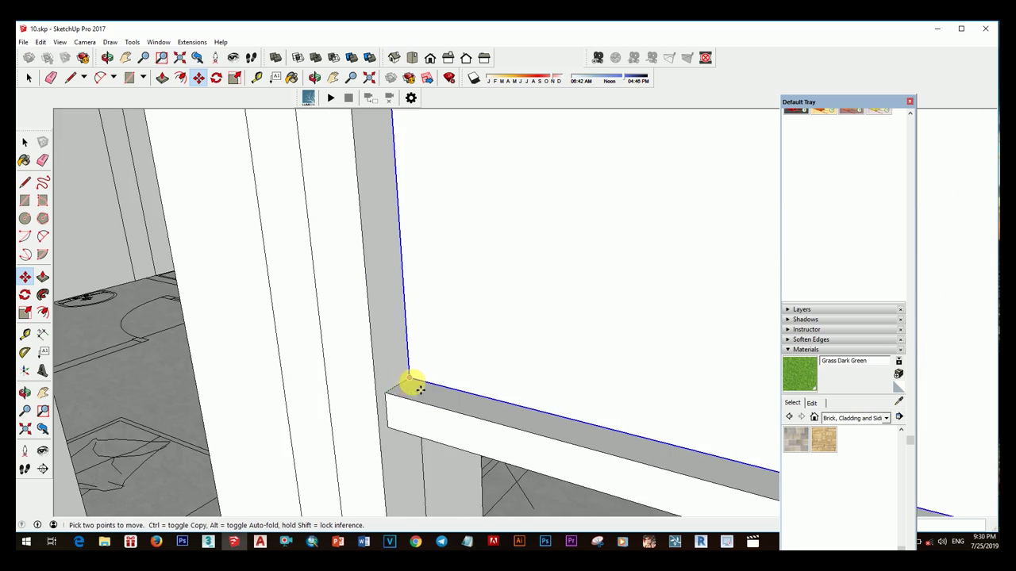
pyautogui.scroll(2, 410, 385)
pyautogui.scroll(1, 385, 400)
# - Zoom out to see the whole window and door before copying the rail
pyautogui.press('p')
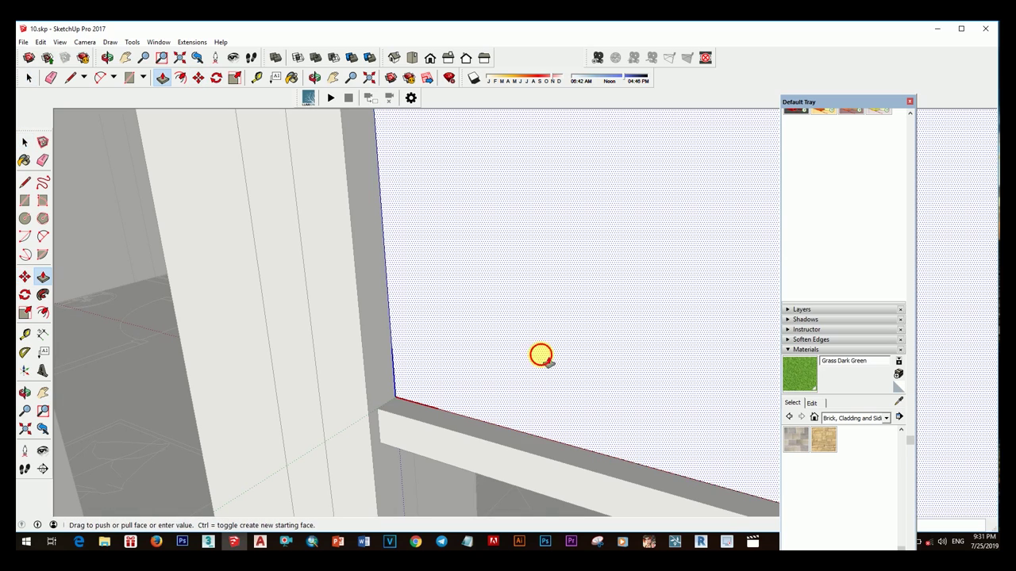
pyautogui.press('space')
pyautogui.scroll(-2, 527, 369)
pyautogui.scroll(-3, 508, 368)
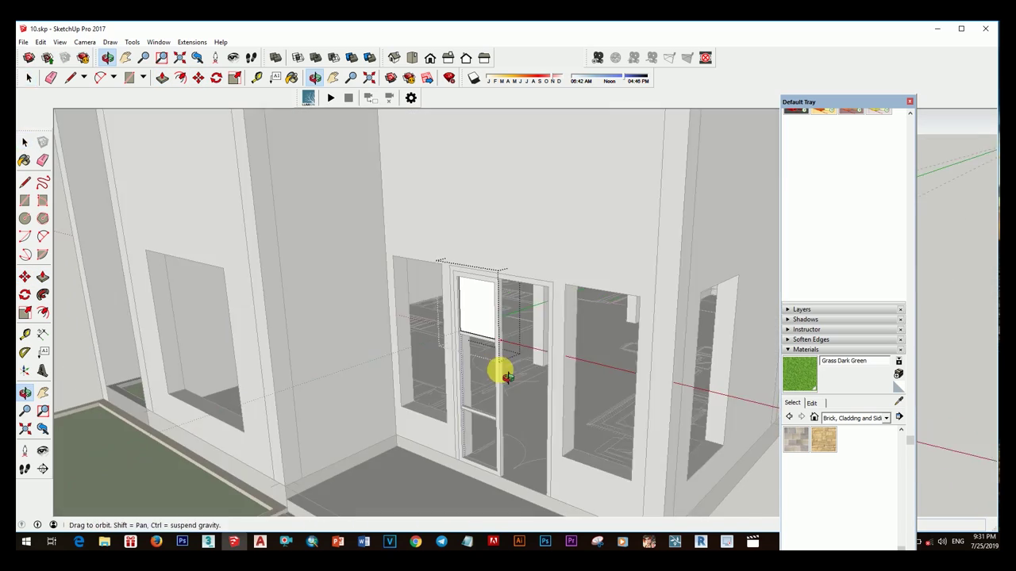
pyautogui.scroll(-2, 567, 413)
pyautogui.scroll(2, 389, 352)
pyautogui.scroll(3, 389, 351)
pyautogui.scroll(2, 345, 335)
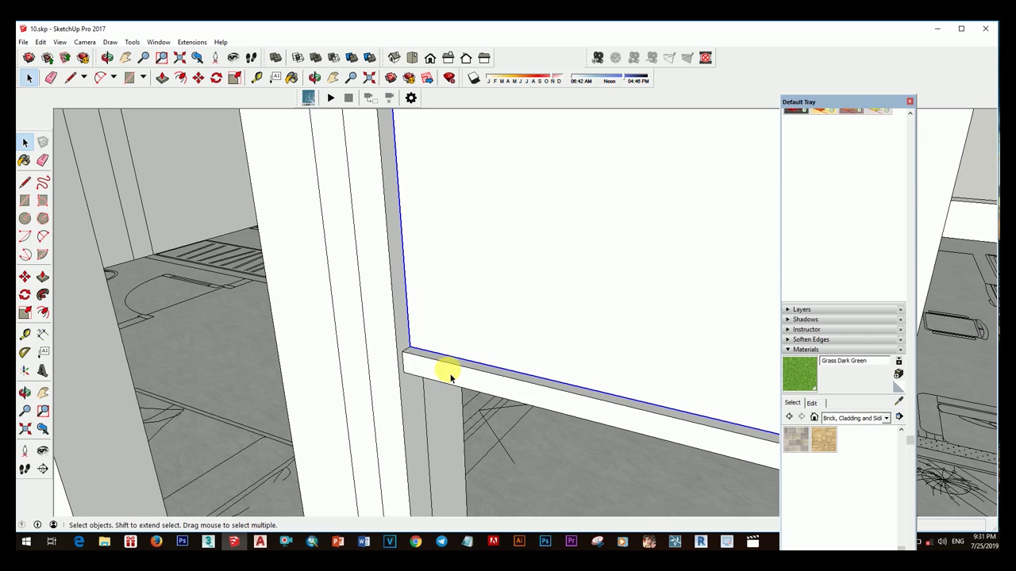
pyautogui.scroll(1, 447, 369)
pyautogui.press('m')
pyautogui.press('space')
pyautogui.scroll(-3, 445, 356)
pyautogui.moveTo(483, 349)
pyautogui.mouseDown(button='middle')
pyautogui.moveTo(550, 352)
pyautogui.moveTo(503, 351)
pyautogui.mouseUp(button='middle')
pyautogui.scroll(1, 494, 374)
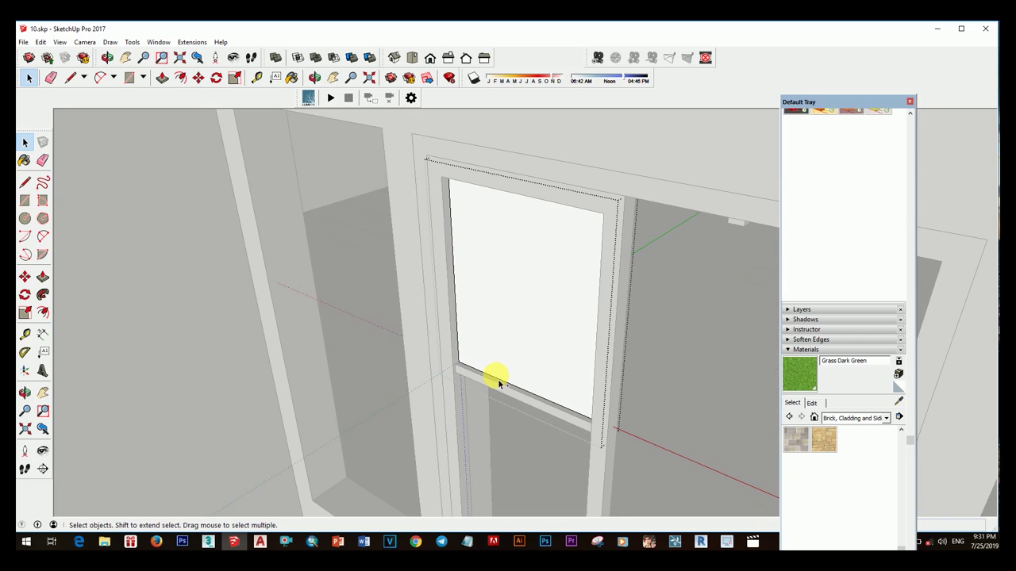
pyautogui.scroll(-1, 563, 399)
pyautogui.scroll(3, 477, 369)
# - Copy the rail down the door leaf from its corner with Move and Ctrl
pyautogui.press('m')
pyautogui.scroll(1, 474, 369)
pyautogui.scroll(1, 444, 374)
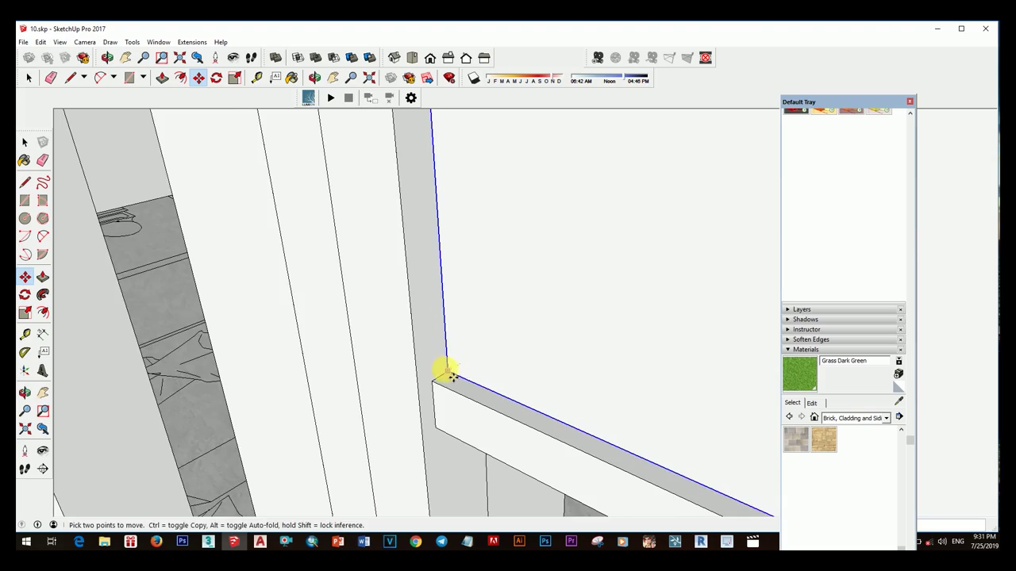
pyautogui.press('space')
pyautogui.moveTo(444, 374)
pyautogui.mouseDown(button='middle')
pyautogui.moveTo(477, 340)
pyautogui.moveTo(449, 331)
pyautogui.mouseUp(button='middle')
pyautogui.press('m')
pyautogui.keyDown('ctrl'); pyautogui.click(450, 330); pyautogui.keyUp('ctrl')
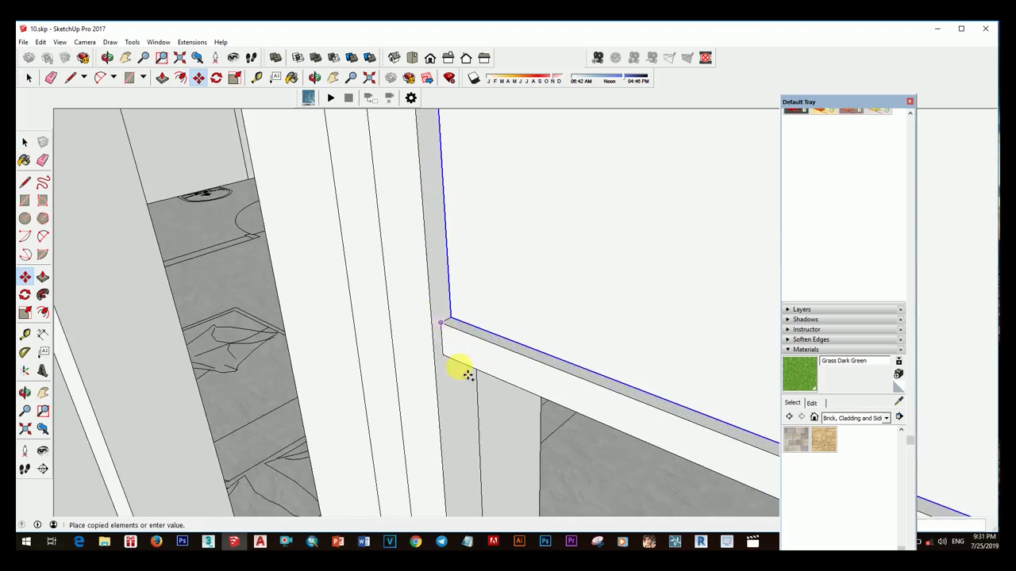
pyautogui.moveTo(465, 370); pyautogui.dragTo(492, 336, button='middle')
pyautogui.scroll(3, 444, 292)
pyautogui.moveTo(444, 292)
pyautogui.mouseDown(button='middle')
pyautogui.moveTo(476, 363)
pyautogui.moveTo(450, 425)
pyautogui.mouseUp(button='middle')
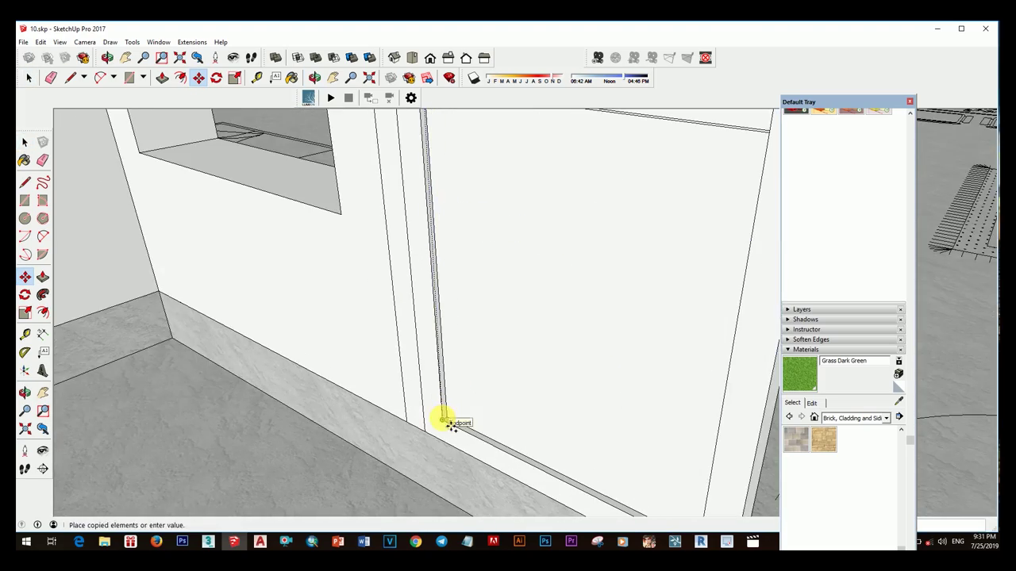
pyautogui.moveTo(464, 386)
pyautogui.mouseDown(button='middle')
pyautogui.moveTo(386, 325)
pyautogui.moveTo(426, 265)
pyautogui.moveTo(483, 336)
pyautogui.moveTo(450, 307)
pyautogui.moveTo(465, 283)
pyautogui.moveTo(447, 263)
pyautogui.moveTo(471, 306)
pyautogui.moveTo(465, 351)
pyautogui.mouseUp(button='middle')
pyautogui.press('space')
# - Erase the leftover stray line on the door leaf
pyautogui.rightClick(476, 226)
pyautogui.rightClick(443, 229)
pyautogui.rightClick(446, 272)
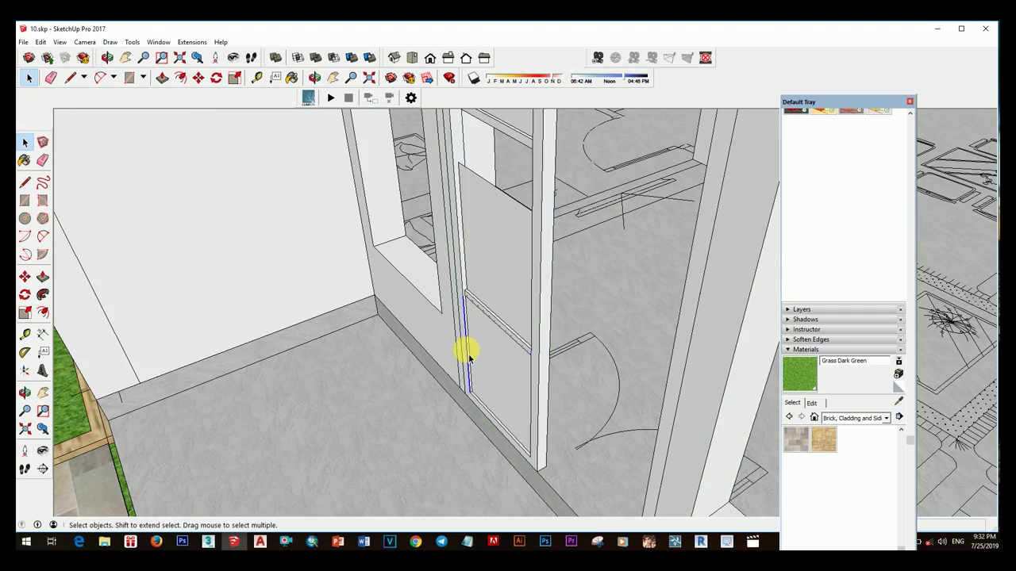
pyautogui.rightClick(465, 352)
pyautogui.click(496, 65)
# - Orbit around the three-panel door, then out to view the whole building
pyautogui.moveTo(567, 399)
pyautogui.mouseDown(button='middle')
pyautogui.moveTo(453, 198)
pyautogui.moveTo(512, 214)
pyautogui.moveTo(510, 201)
pyautogui.moveTo(567, 292)
pyautogui.moveTo(725, 408)
pyautogui.moveTo(536, 278)
pyautogui.mouseUp(button='middle')
pyautogui.press('space')
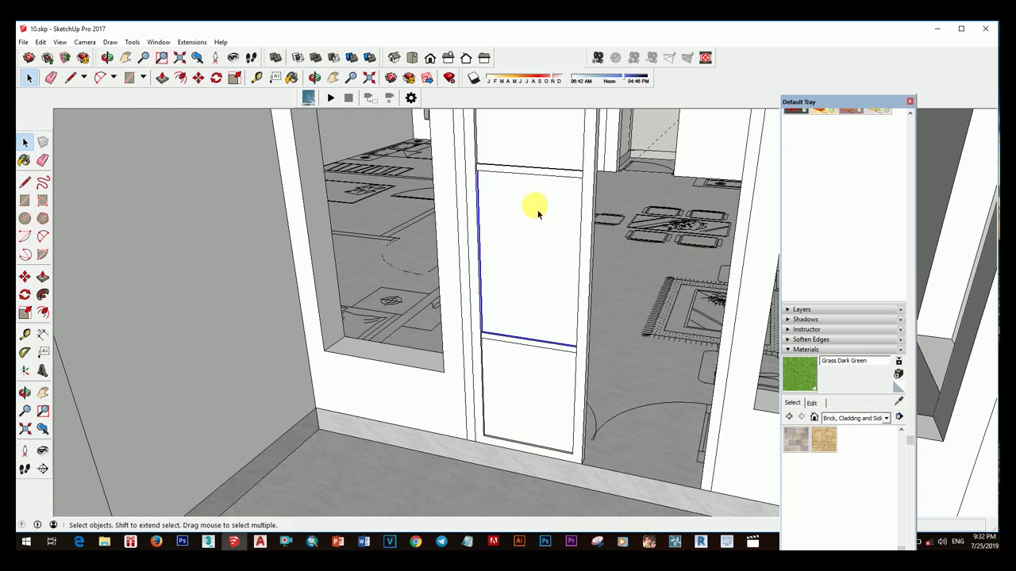
pyautogui.moveTo(533, 206); pyautogui.dragTo(540, 340, button='middle')
pyautogui.scroll(3, 527, 286)
pyautogui.press('space')
pyautogui.scroll(2, 534, 335)
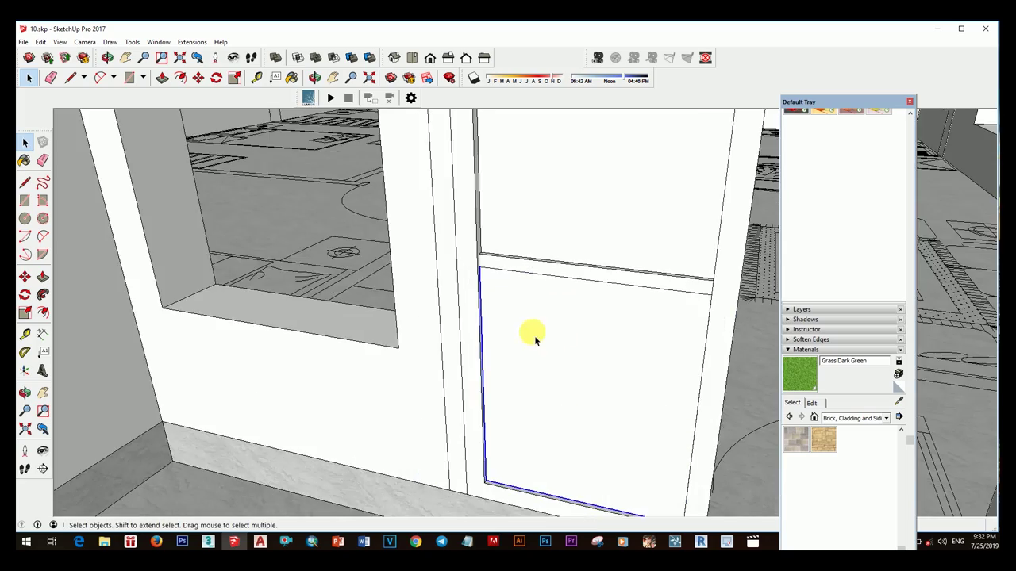
pyautogui.press('m')
pyautogui.scroll(5, 464, 264)
pyautogui.scroll(-3, 463, 264)
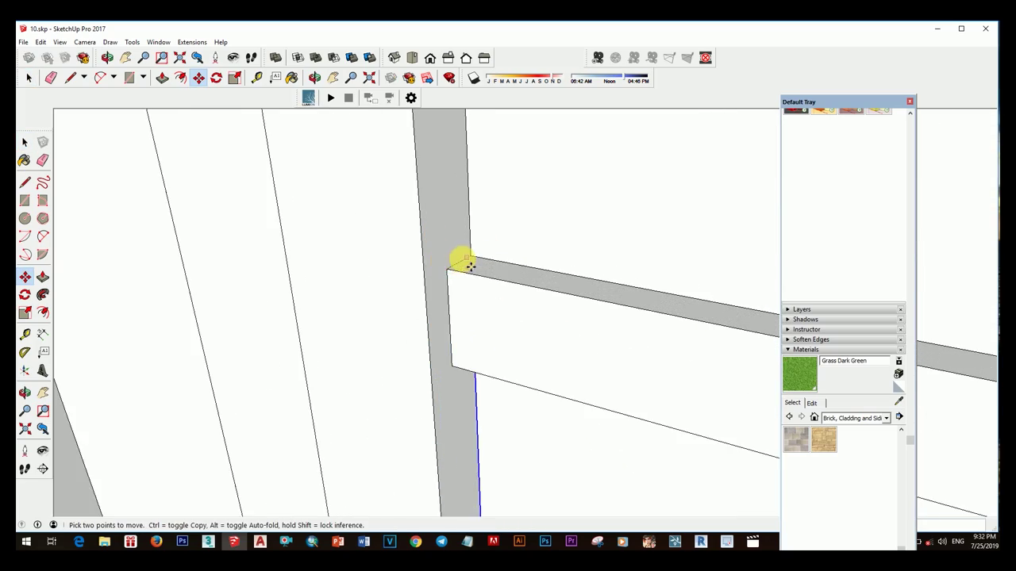
pyautogui.press('space')
pyautogui.scroll(-5, 512, 302)
pyautogui.scroll(-8, 551, 281)
pyautogui.moveTo(551, 281); pyautogui.dragTo(484, 286, button='middle')
pyautogui.scroll(5, 484, 286)
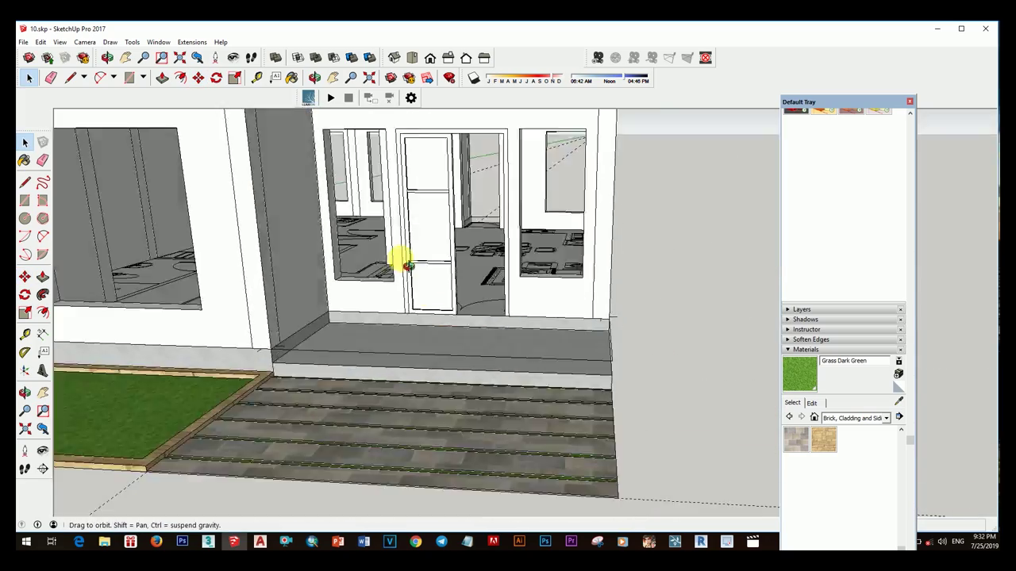
pyautogui.scroll(3, 453, 277)
pyautogui.press('space')
# - Paint the door panel with the Wood Veneer 02 material
pyautogui.scroll(-3, 420, 301)
pyautogui.click(419, 302)
pyautogui.scroll(1, 419, 301)
pyautogui.click(879, 416)
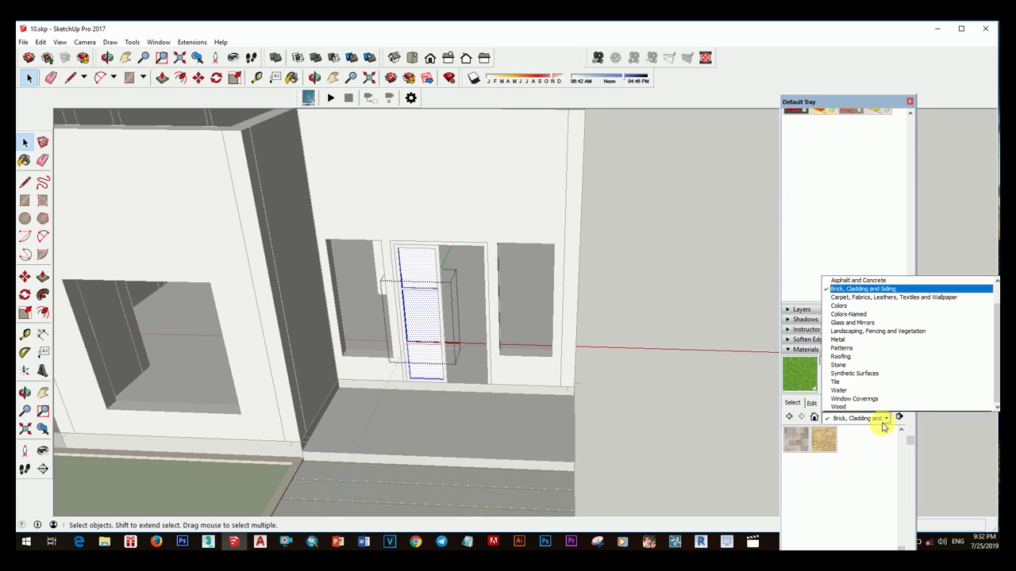
pyautogui.click(845, 410)
pyautogui.click(878, 494)
pyautogui.click(427, 325)
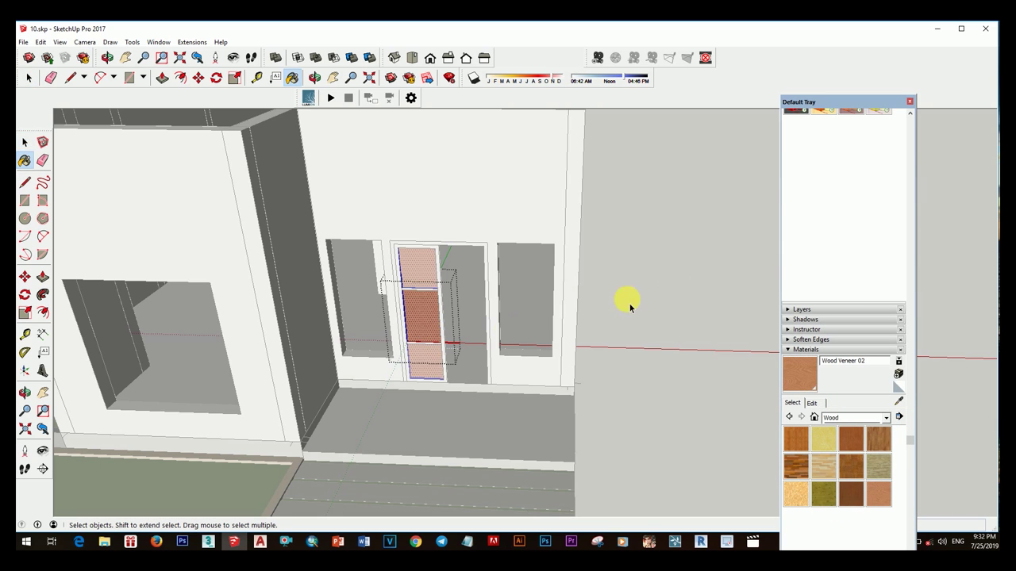
pyautogui.press('space')
# - Inside the nested door group, paint the door frame with Wood Floor Parquet
pyautogui.moveTo(628, 297); pyautogui.dragTo(460, 297, button='middle')
pyautogui.scroll(5, 460, 297)
pyautogui.doubleClick(554, 304)
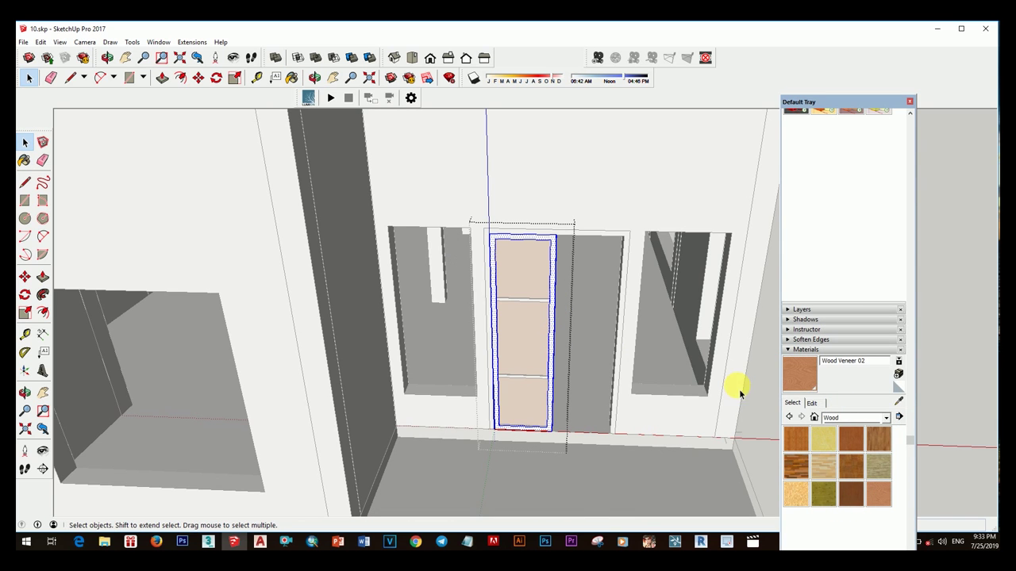
pyautogui.click(797, 468)
pyautogui.press('space')
pyautogui.doubleClick(546, 305)
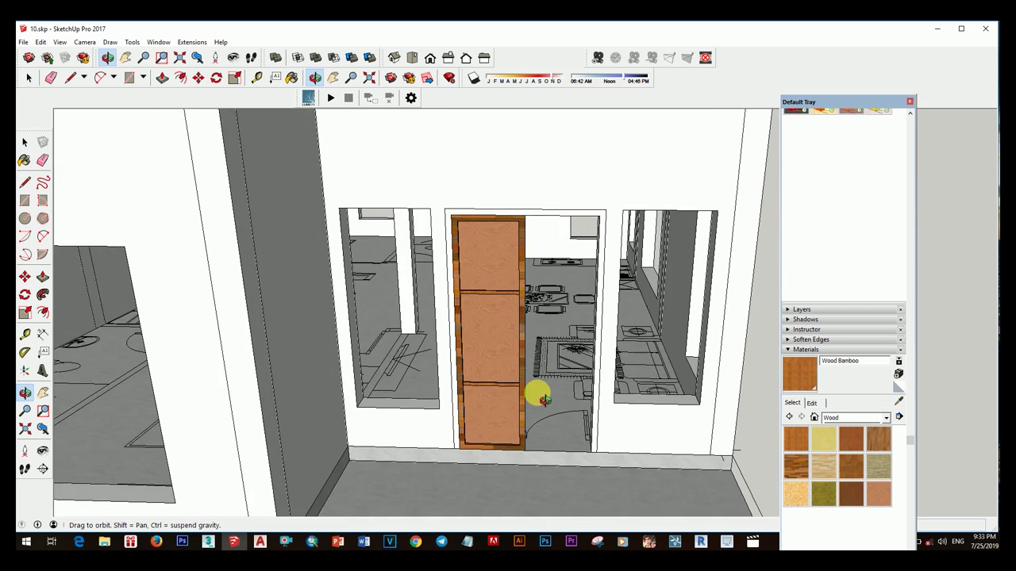
pyautogui.click(859, 470)
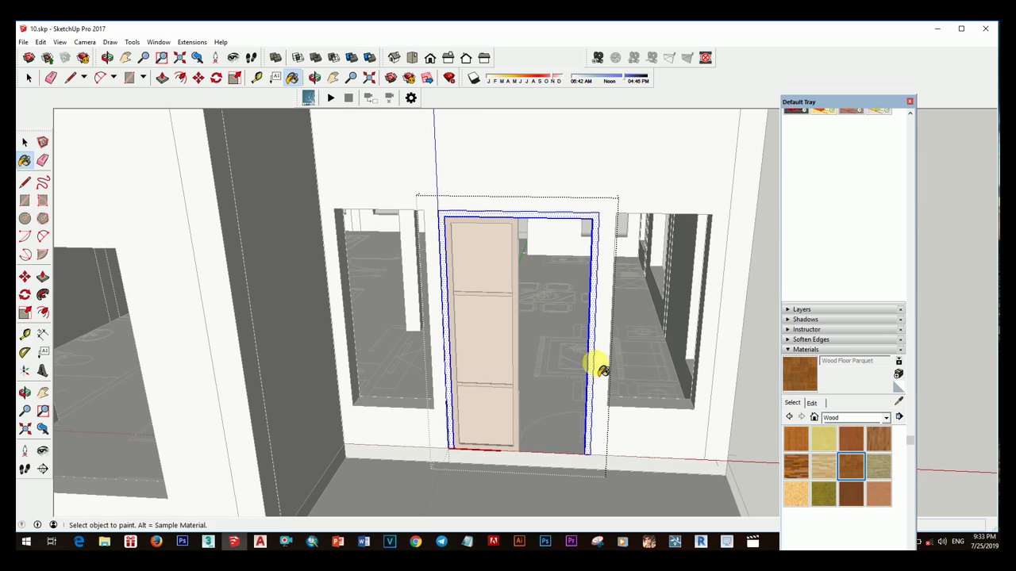
pyautogui.click(596, 362)
pyautogui.press('space')
# - Copy the door leaf from its corner into the right half of the doorway
pyautogui.scroll(5, 476, 329)
pyautogui.scroll(-3, 488, 345)
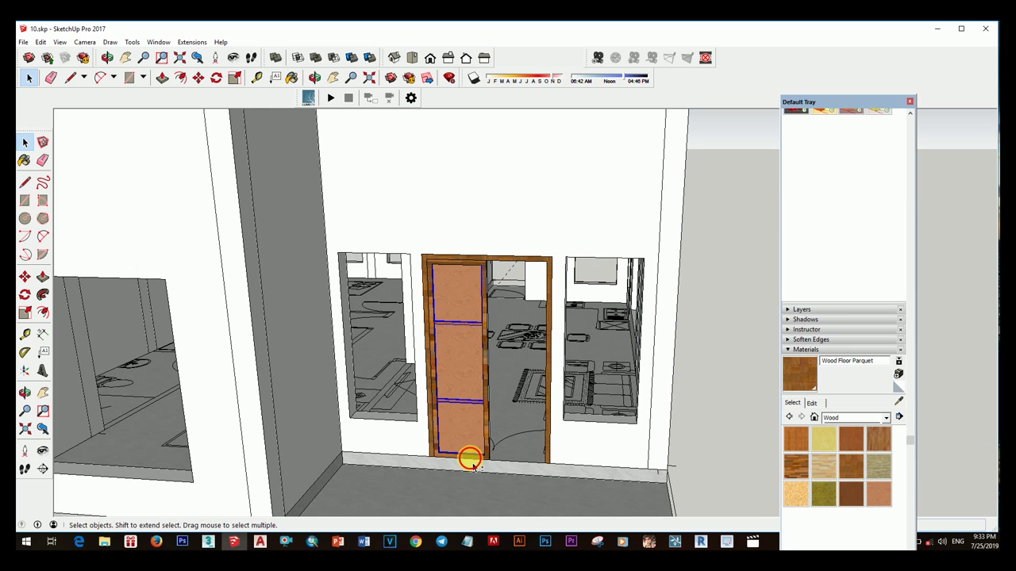
pyautogui.click(448, 476)
pyautogui.scroll(3, 476, 460)
pyautogui.click(529, 455)
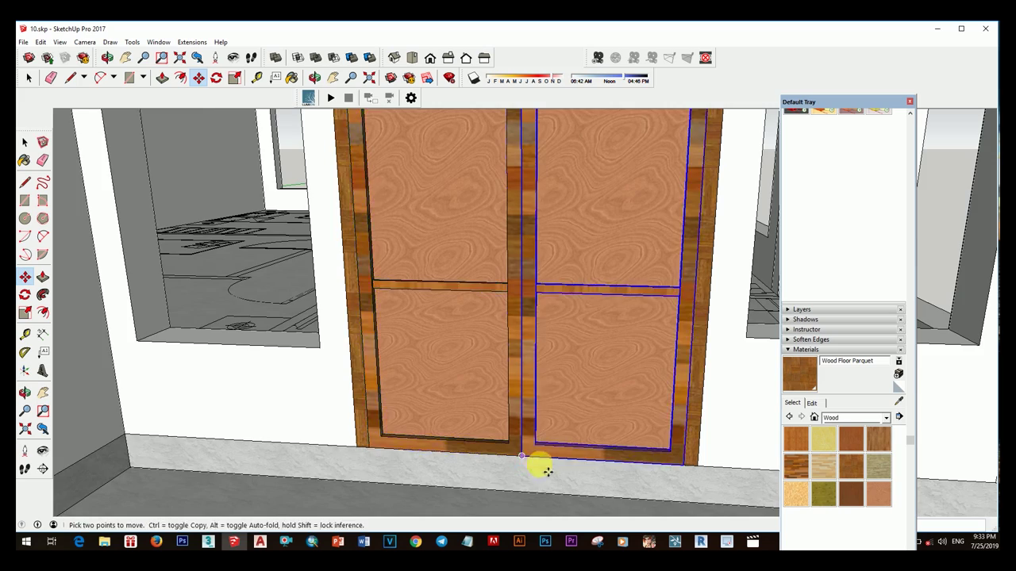
pyautogui.press('space')
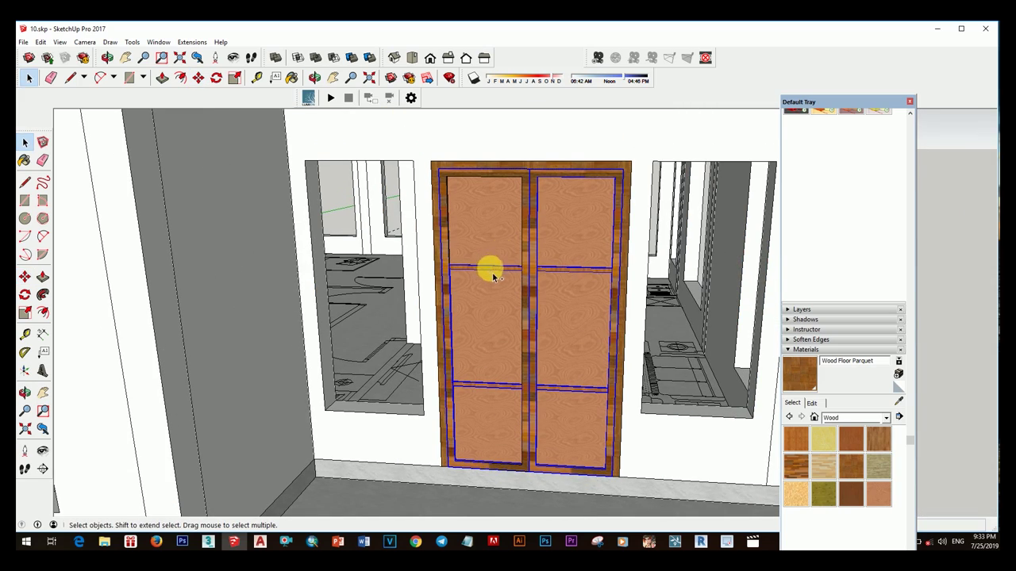
# - Orbit and zoom out to a wider exterior view of the double door
pyautogui.scroll(-3, 516, 365)
pyautogui.scroll(5, 469, 389)
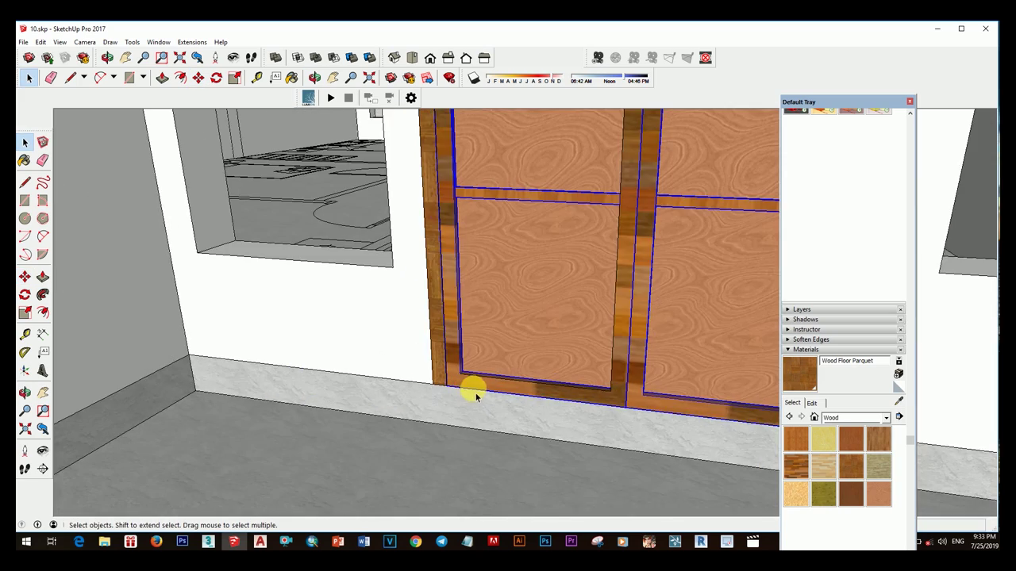
pyautogui.press('m')
pyautogui.scroll(2, 442, 385)
pyautogui.scroll(2, 446, 381)
pyautogui.scroll(-5, 446, 381)
pyautogui.press('space')
pyautogui.moveTo(635, 323)
pyautogui.mouseDown(button='middle')
pyautogui.moveTo(524, 243)
pyautogui.moveTo(721, 447)
pyautogui.moveTo(565, 361)
pyautogui.moveTo(481, 363)
pyautogui.mouseUp(button='middle')
pyautogui.scroll(-3, 540, 367)
pyautogui.scroll(-2, 506, 372)
pyautogui.scroll(6, 492, 357)
pyautogui.scroll(1, 524, 369)
# - Draw a rectangle on the centre stile and pull it out into a handle box
pyautogui.scroll(2, 492, 334)
pyautogui.press('r')
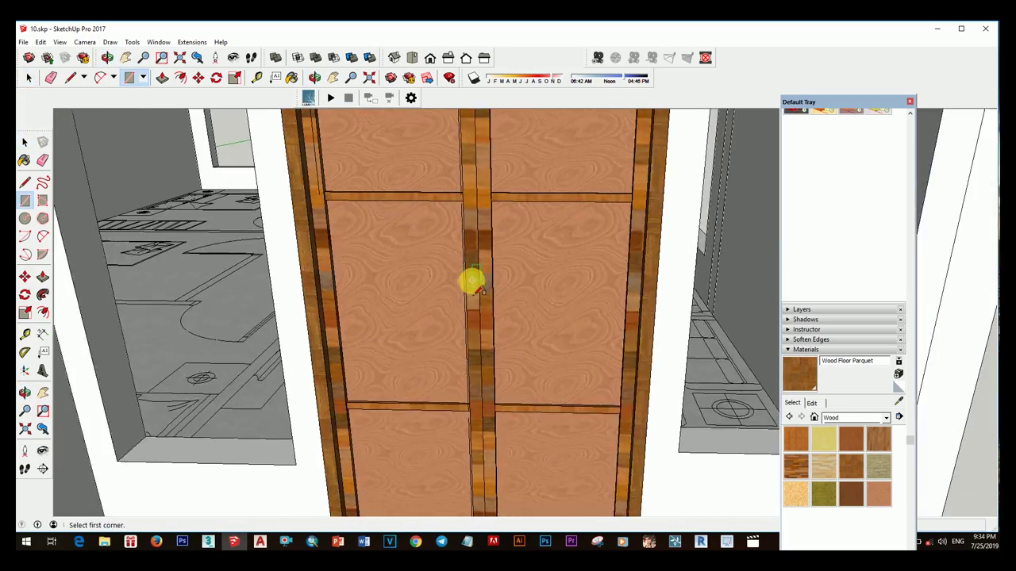
pyautogui.scroll(1, 472, 286)
pyautogui.click(469, 258)
pyautogui.scroll(2, 476, 371)
pyautogui.click(482, 377)
pyautogui.press('space')
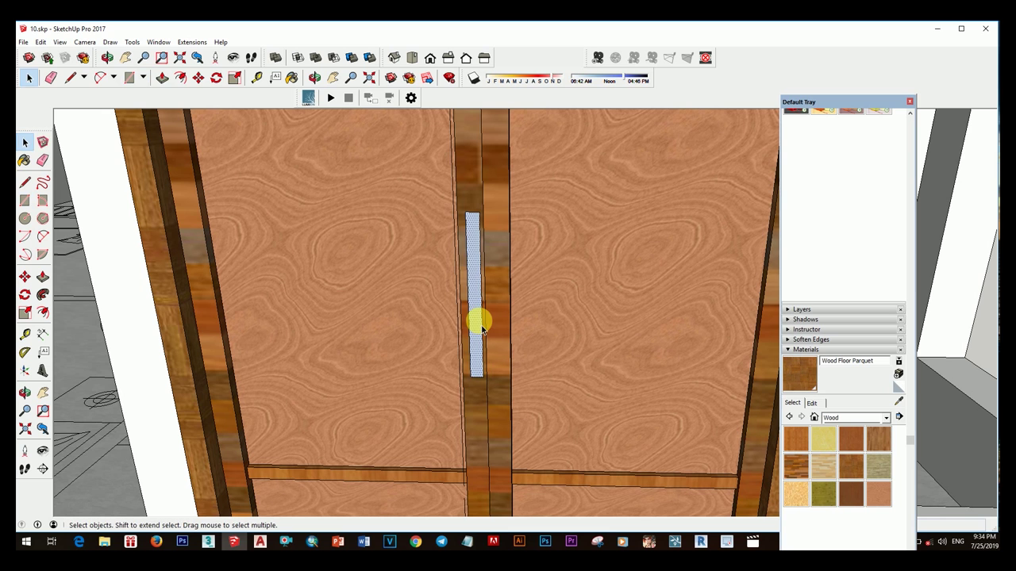
pyautogui.press('p')
pyautogui.click(483, 333)
pyautogui.moveTo(482, 334); pyautogui.dragTo(585, 325, button='middle')
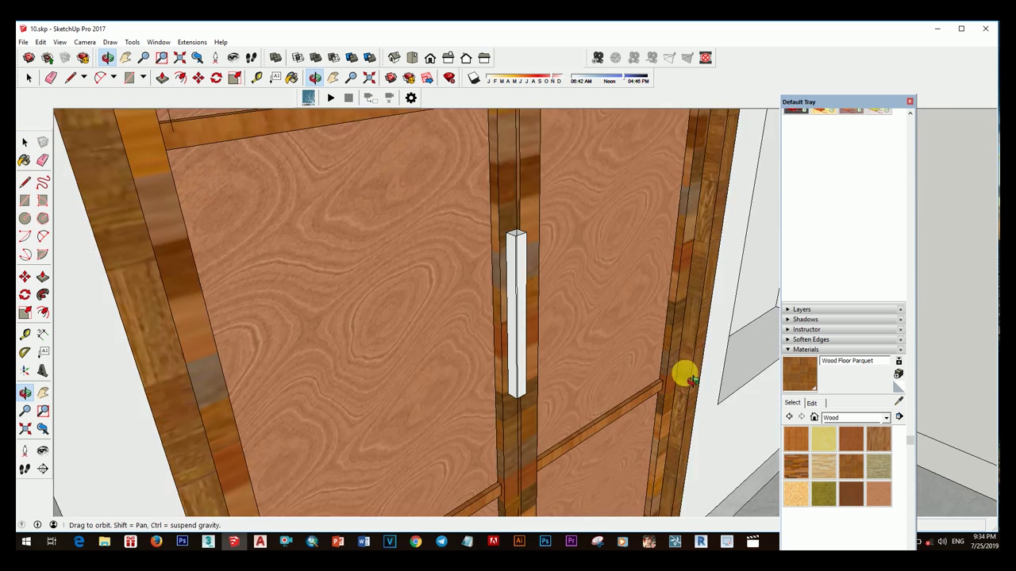
pyautogui.press('space')
# - Notch the handle by drawing a thin rectangle on its side and pushing it in
pyautogui.click(545, 297)
pyautogui.rightClick(545, 298)
pyautogui.click(530, 353)
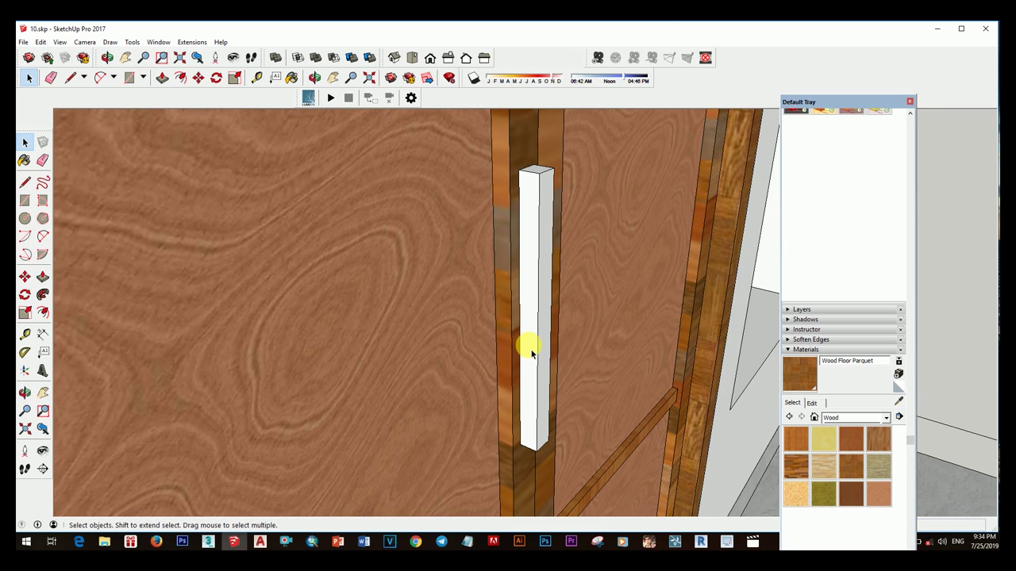
pyautogui.click(530, 379)
pyautogui.press('space')
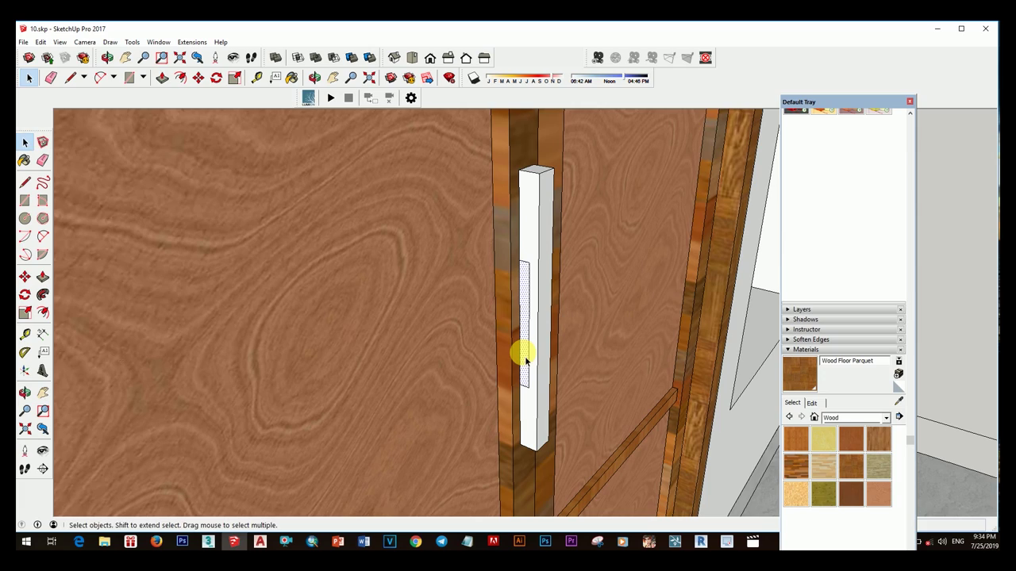
pyautogui.moveTo(556, 343)
pyautogui.mouseDown(button='middle')
pyautogui.moveTo(487, 340)
pyautogui.moveTo(720, 249)
pyautogui.moveTo(580, 169)
pyautogui.mouseUp(button='middle')
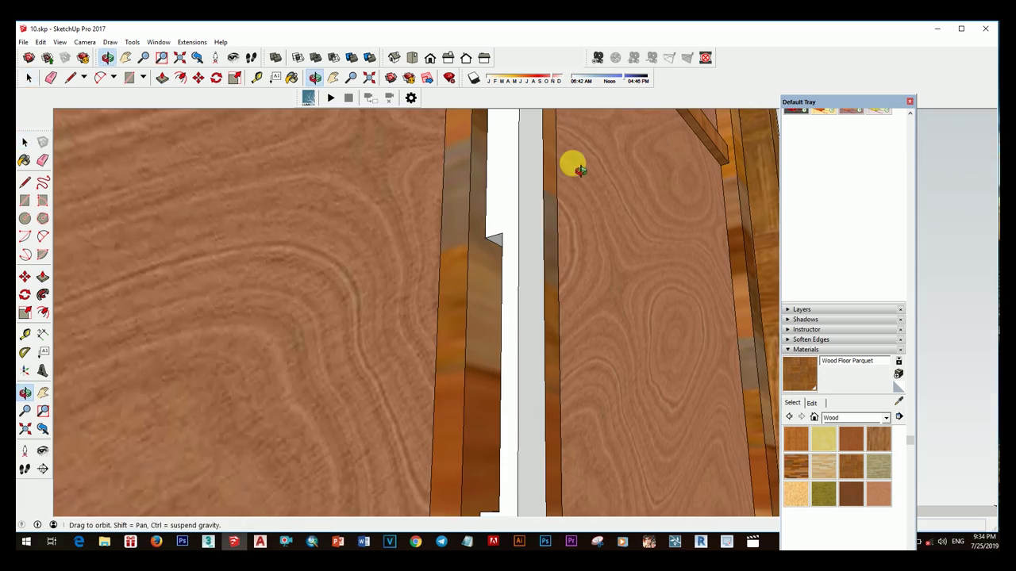
pyautogui.moveTo(498, 249)
pyautogui.mouseDown(button='middle')
pyautogui.moveTo(511, 205)
pyautogui.moveTo(502, 368)
pyautogui.moveTo(512, 421)
pyautogui.mouseUp(button='middle')
pyautogui.click(501, 406)
pyautogui.press('space')
# - Paint the door handle with the Wood Board Cork material
pyautogui.scroll(-3, 512, 380)
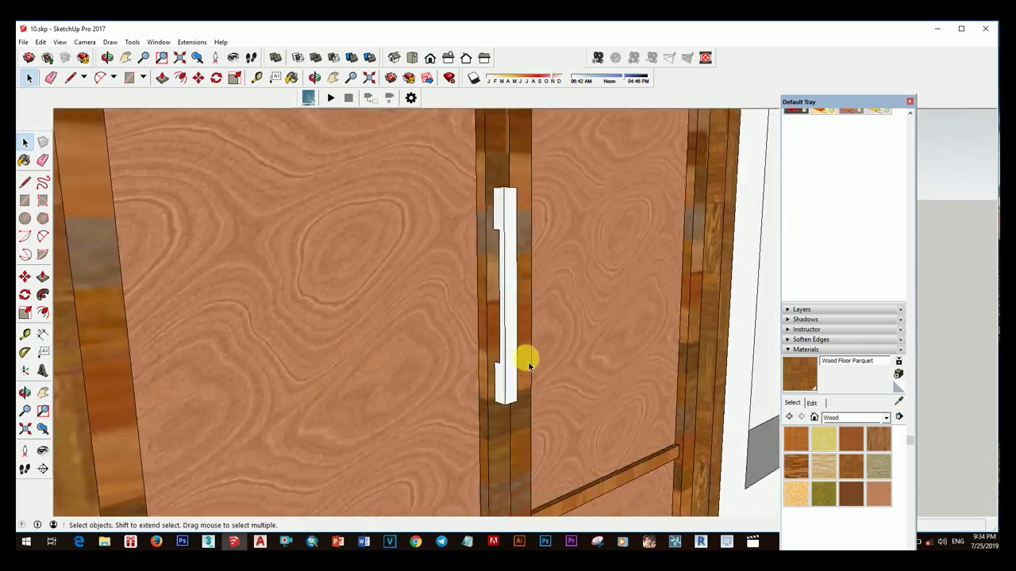
pyautogui.moveTo(522, 356)
pyautogui.mouseDown(button='middle')
pyautogui.moveTo(408, 404)
pyautogui.moveTo(500, 349)
pyautogui.mouseUp(button='middle')
pyautogui.click(500, 349)
pyautogui.click(826, 444)
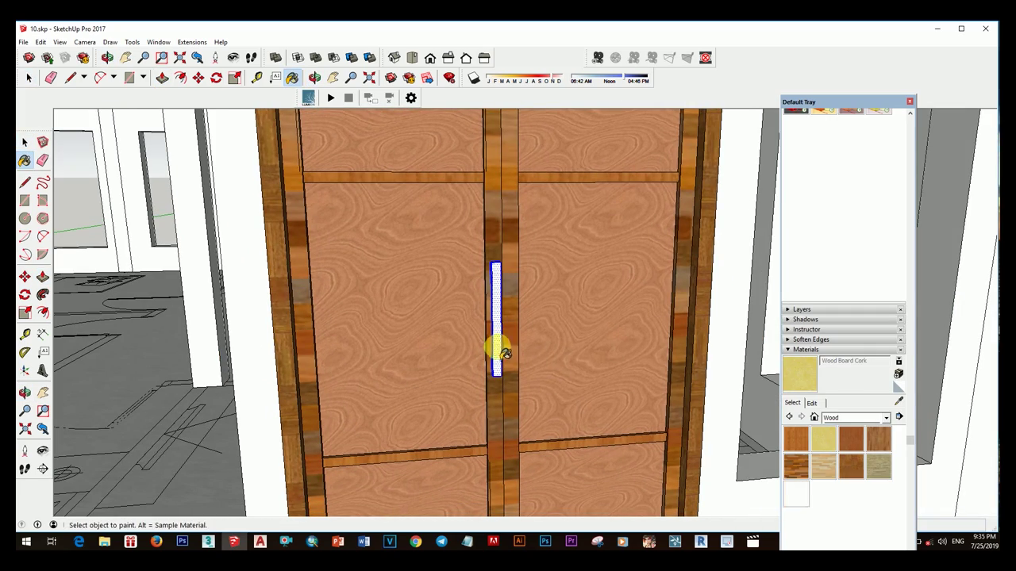
pyautogui.click(494, 343)
pyautogui.rightClick(503, 325)
pyautogui.press('Escape')
pyautogui.scroll(3, 518, 368)
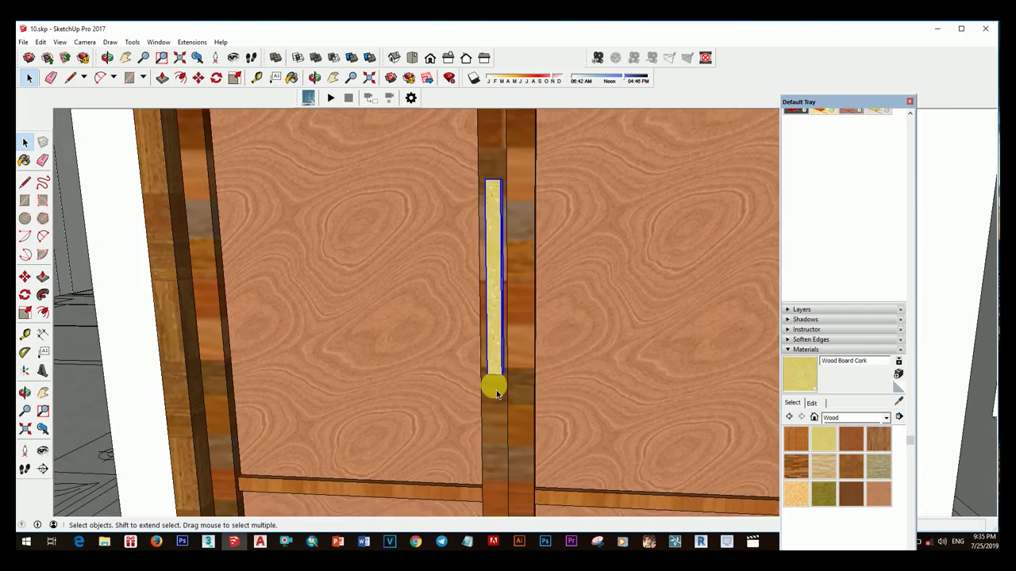
pyautogui.moveTo(496, 389)
pyautogui.mouseDown(button='middle')
pyautogui.moveTo(623, 392)
pyautogui.moveTo(534, 387)
pyautogui.moveTo(468, 273)
pyautogui.moveTo(532, 310)
pyautogui.mouseUp(button='middle')
pyautogui.scroll(-2, 507, 334)
pyautogui.scroll(-3, 535, 328)
pyautogui.scroll(-4, 536, 328)
pyautogui.scroll(-3, 539, 339)
# - Accept the fix for the model's reported problems and dismiss the confirmation
pyautogui.scroll(-3, 579, 347)
pyautogui.moveTo(579, 346)
pyautogui.mouseDown(button='middle')
pyautogui.moveTo(419, 408)
pyautogui.moveTo(617, 365)
pyautogui.mouseUp(button='middle')
pyautogui.click(439, 305)
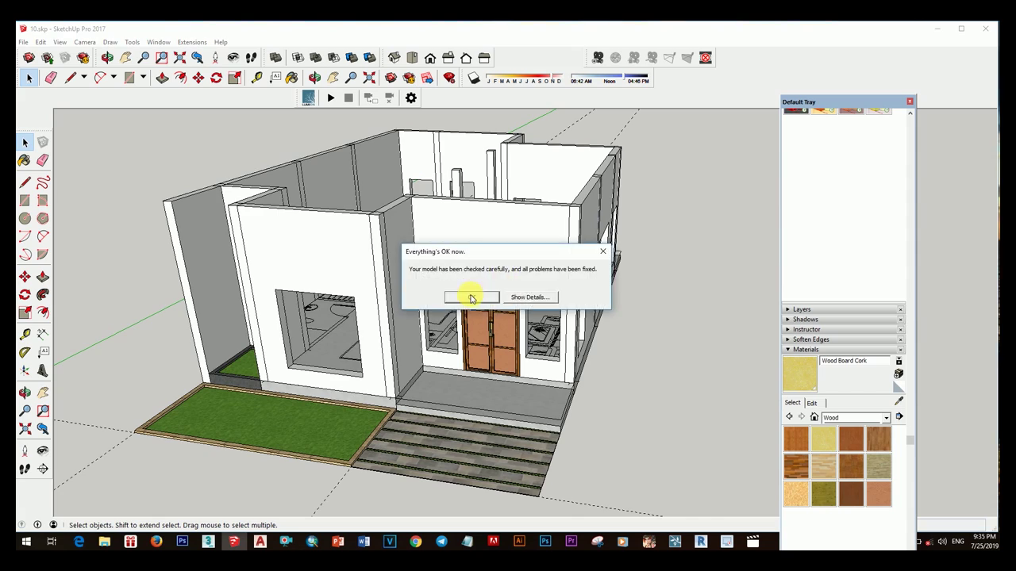
pyautogui.click(469, 295)
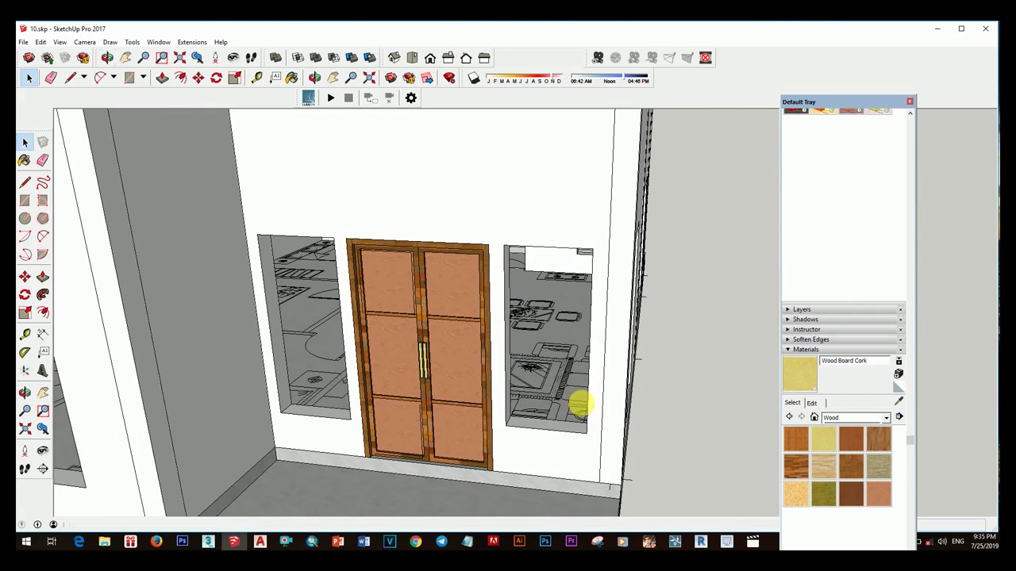
# - Cover the window opening with a rectangle, offset it inward, and erase the inner face
pyautogui.click(600, 397)
pyautogui.press('space')
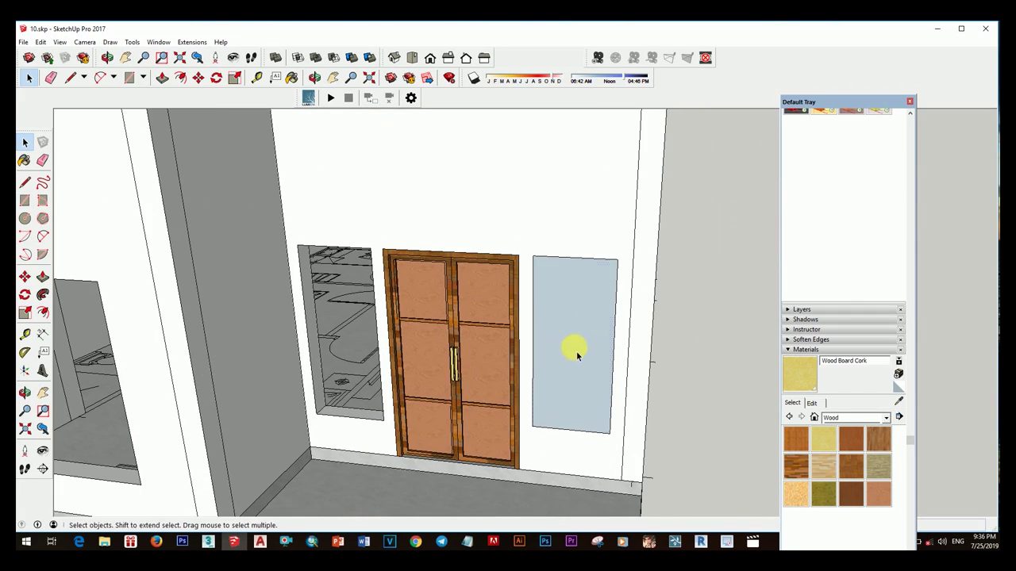
pyautogui.click(587, 347)
pyautogui.press('f')
pyautogui.click(616, 351)
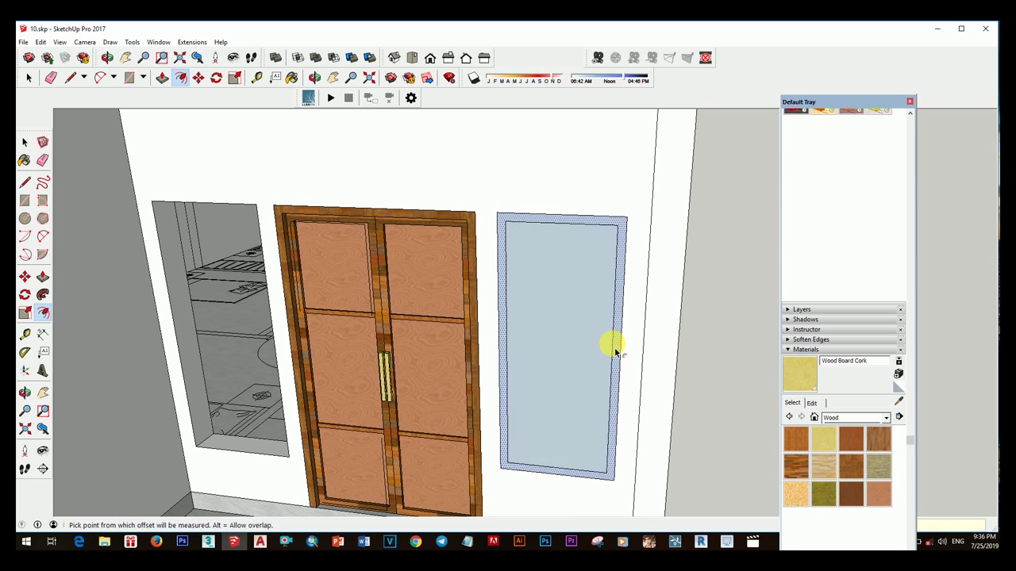
pyautogui.press('space')
pyautogui.rightClick(578, 333)
pyautogui.click(591, 192)
pyautogui.moveTo(611, 307)
pyautogui.mouseDown(button='middle')
pyautogui.moveTo(550, 435)
pyautogui.moveTo(566, 415)
pyautogui.mouseUp(button='middle')
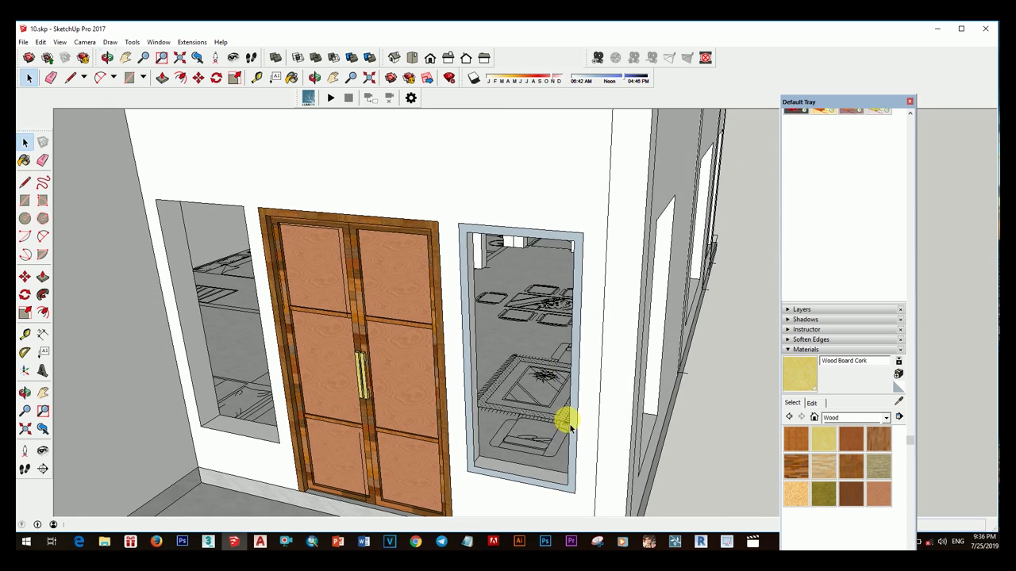
# - Make the window frame geometry into a component
pyautogui.press('p')
pyautogui.scroll(3, 484, 464)
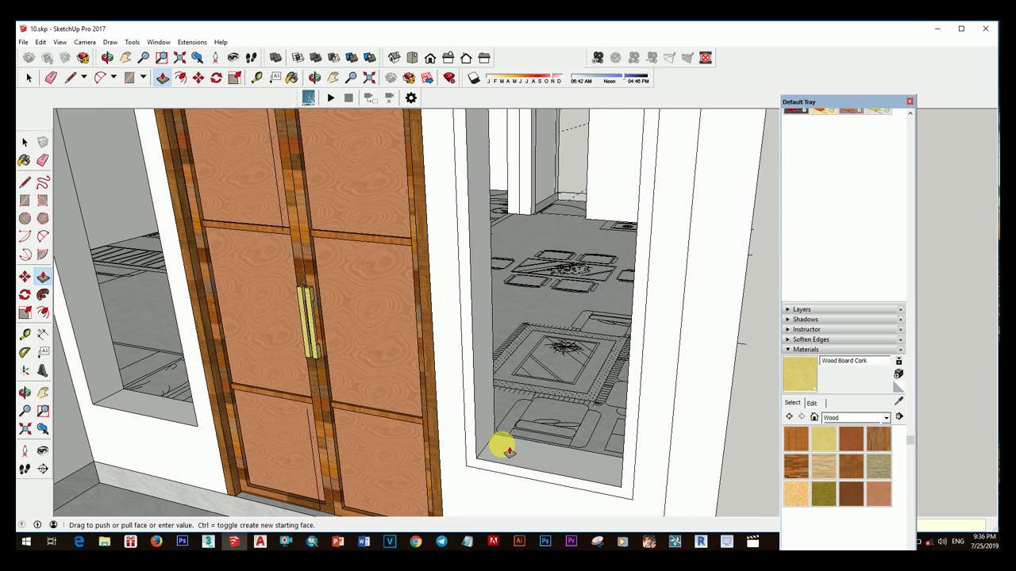
pyautogui.scroll(-5, 508, 460)
pyautogui.click(910, 106)
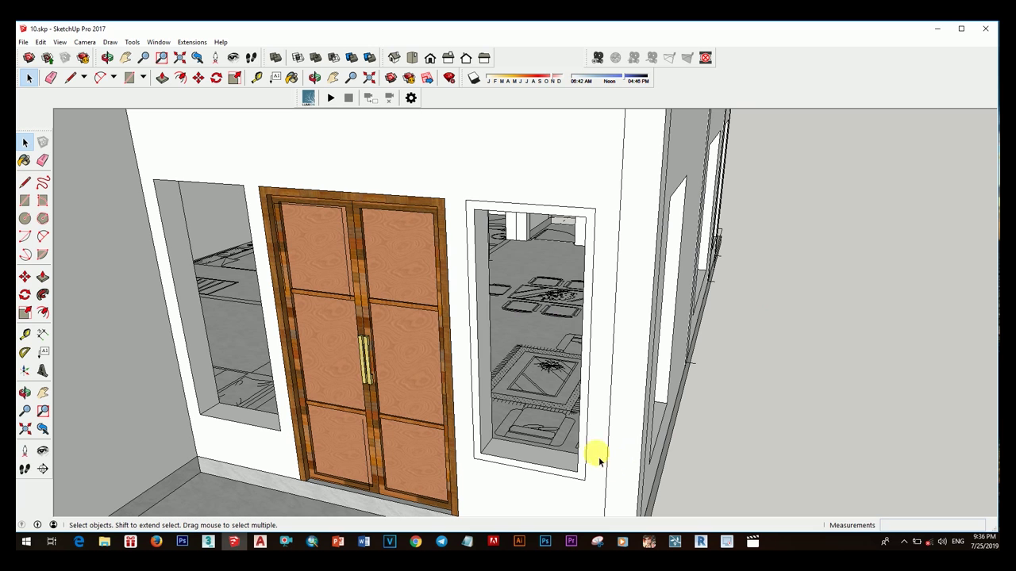
pyautogui.click(587, 446)
pyautogui.rightClick(587, 446)
pyautogui.click(627, 117)
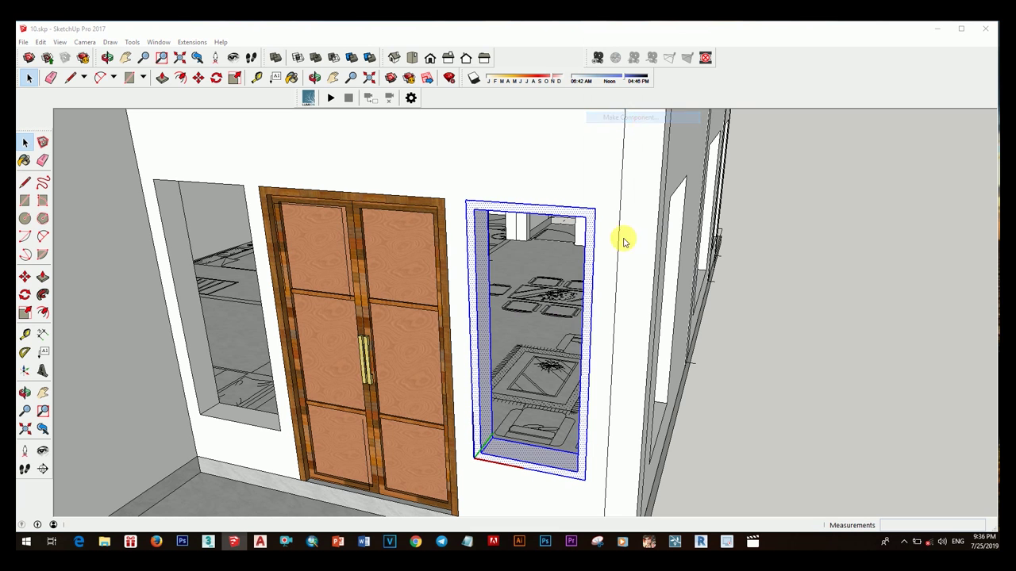
pyautogui.click(540, 333)
pyautogui.scroll(-2, 558, 393)
pyautogui.moveTo(558, 393); pyautogui.dragTo(580, 385, button='middle')
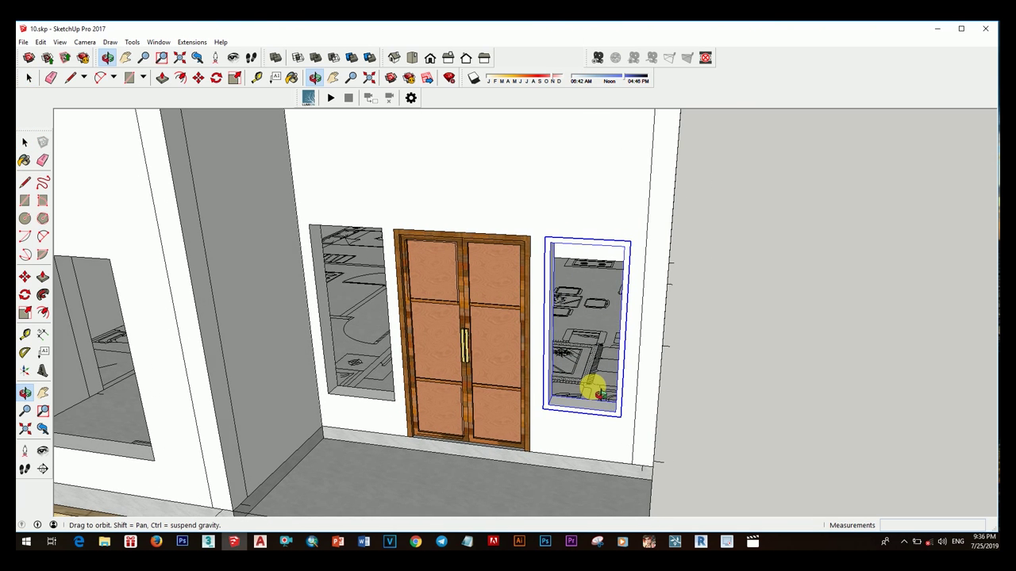
# - Draw a glass rectangle in the window and offset it 50 mm inward
pyautogui.click(601, 418)
pyautogui.press('space')
pyautogui.scroll(-3, 582, 346)
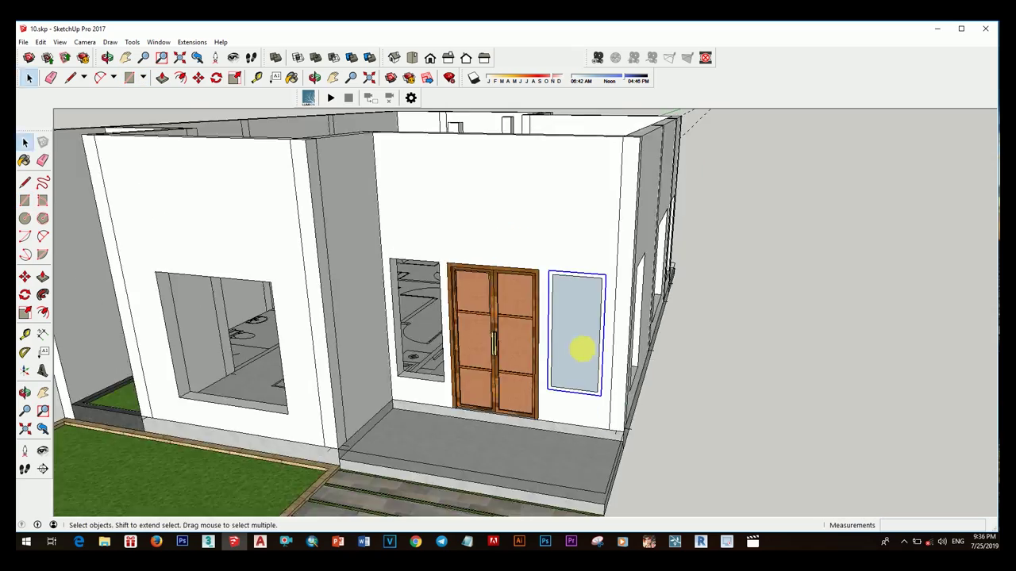
pyautogui.moveTo(582, 347)
pyautogui.mouseDown(button='middle')
pyautogui.moveTo(619, 243)
pyautogui.moveTo(660, 333)
pyautogui.mouseUp(button='middle')
pyautogui.scroll(3, 631, 358)
pyautogui.click(627, 353)
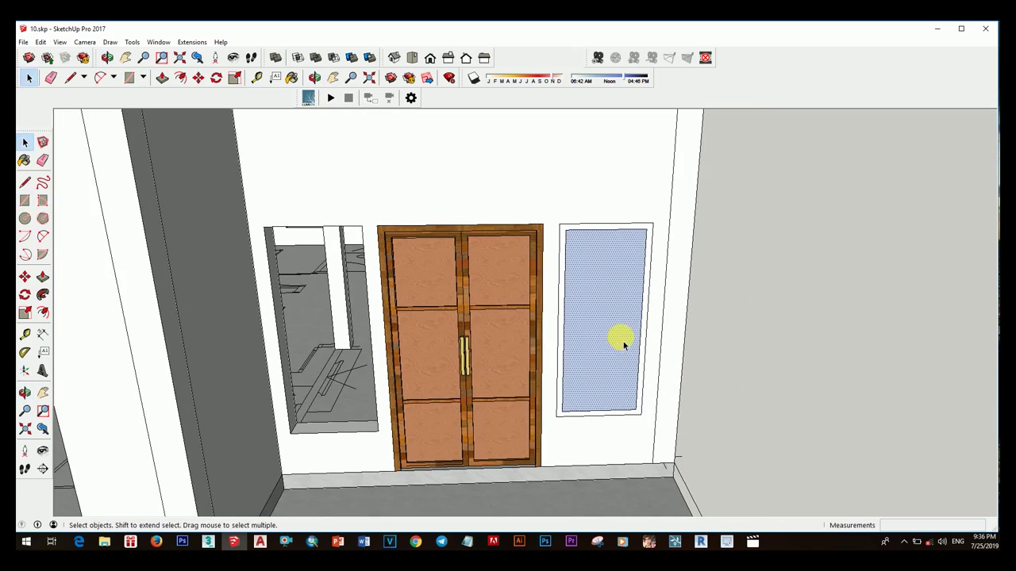
pyautogui.scroll(2, 635, 319)
pyautogui.click(637, 320)
pyautogui.write('50')
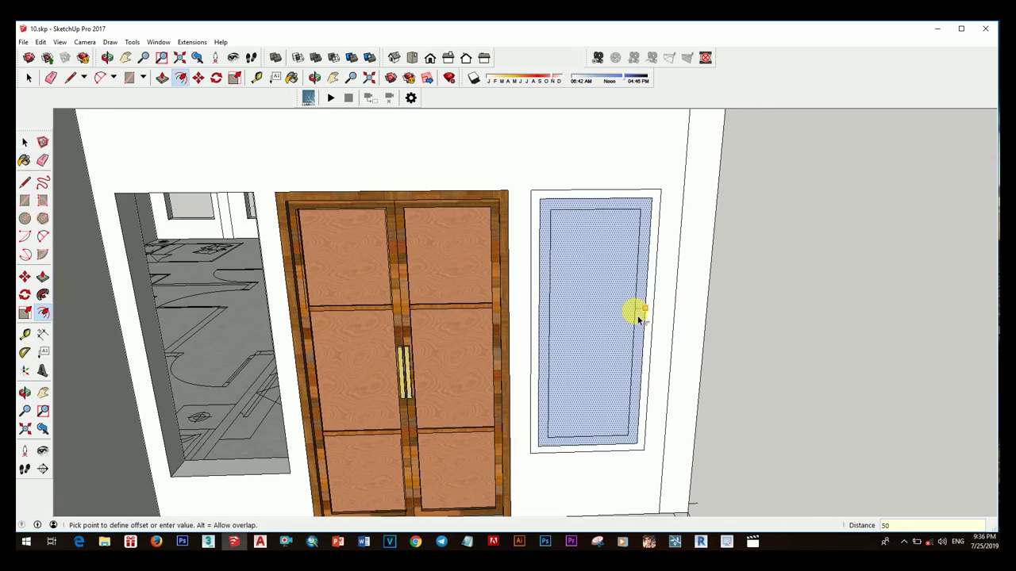
pyautogui.press('Return')
pyautogui.press('space')
pyautogui.scroll(-3, 639, 320)
# - Erase the window glass and push the frame face to a new depth
pyautogui.moveTo(544, 336); pyautogui.dragTo(447, 329, button='middle')
pyautogui.scroll(3, 610, 339)
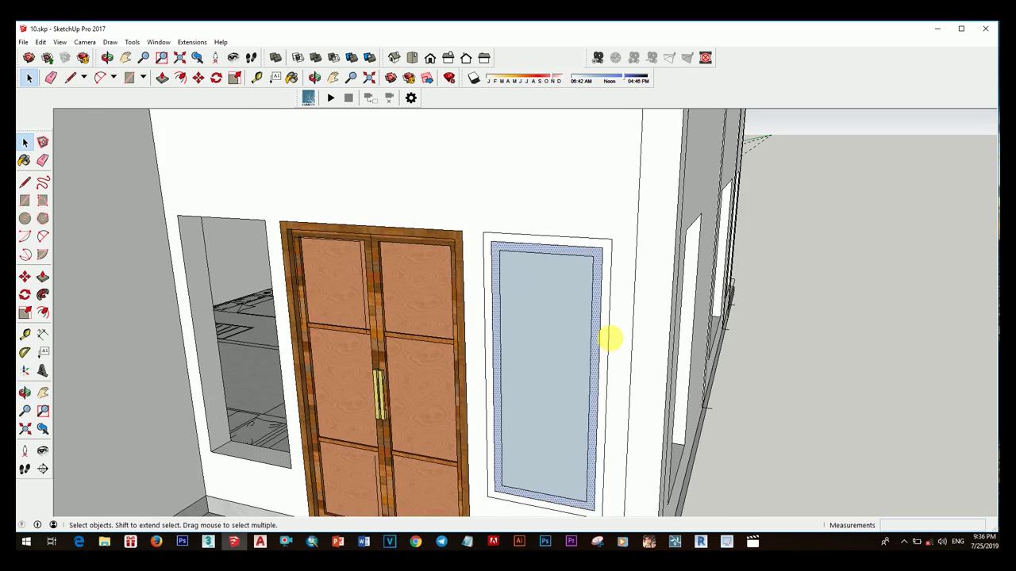
pyautogui.moveTo(609, 339); pyautogui.dragTo(595, 308, button='middle')
pyautogui.scroll(1, 587, 213)
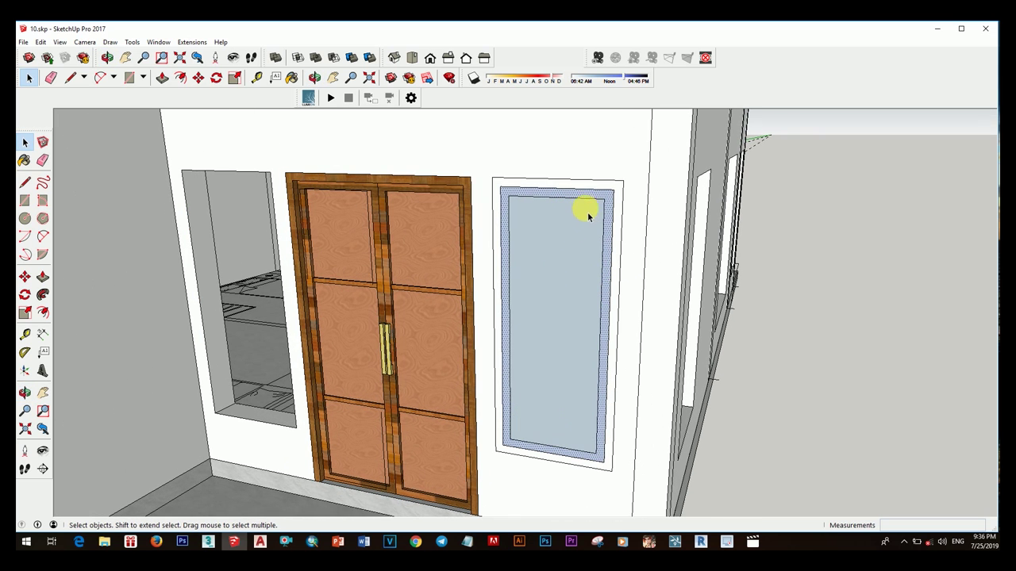
pyautogui.moveTo(558, 277); pyautogui.dragTo(570, 324, button='middle')
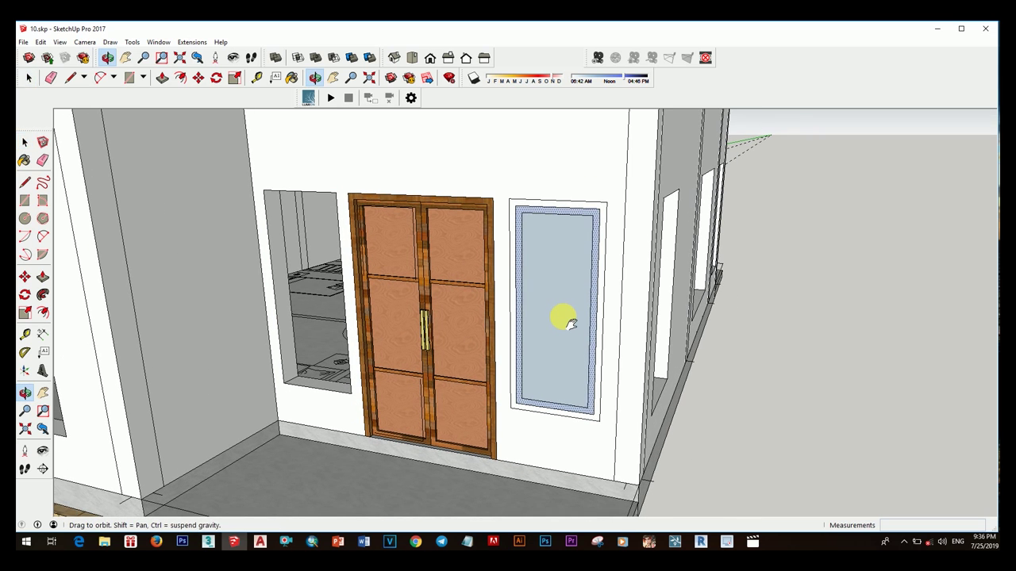
pyautogui.rightClick(565, 320)
pyautogui.click(607, 192)
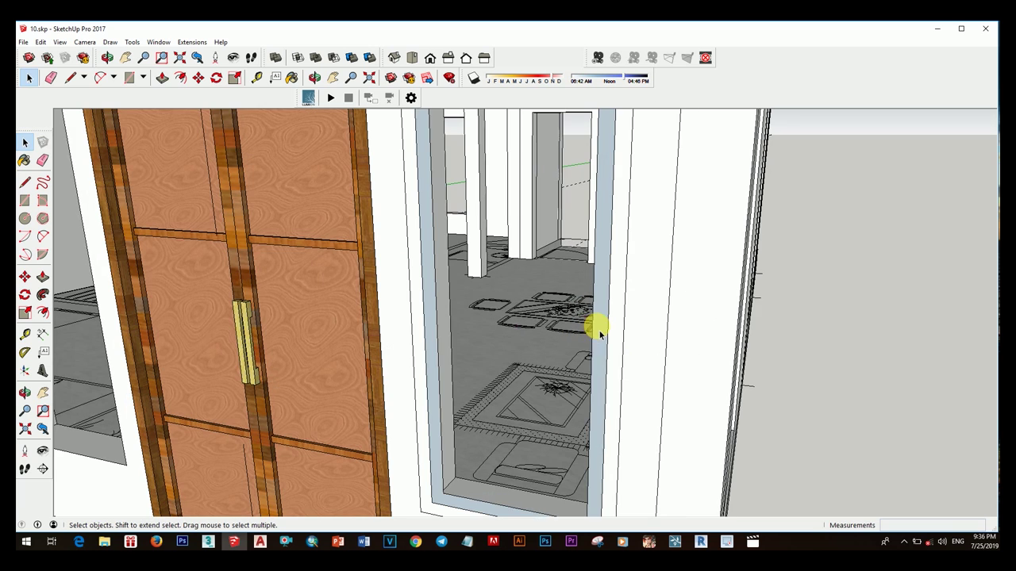
pyautogui.press('p')
pyautogui.moveTo(584, 312); pyautogui.dragTo(583, 254)
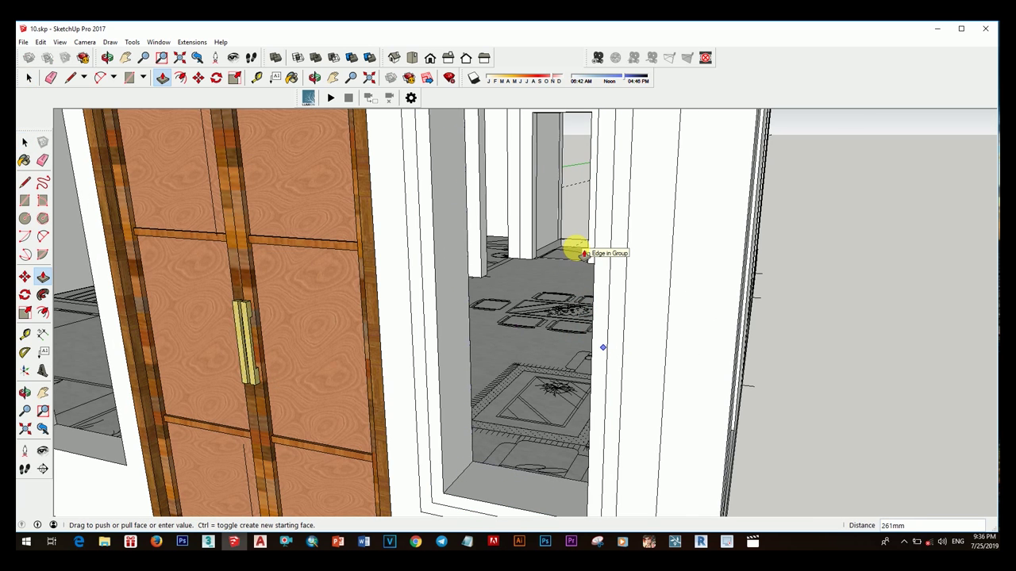
pyautogui.press('space')
# - Select the whole frame, then cancel making it a component
pyautogui.tripleClick(599, 275)
pyautogui.rightClick(598, 274)
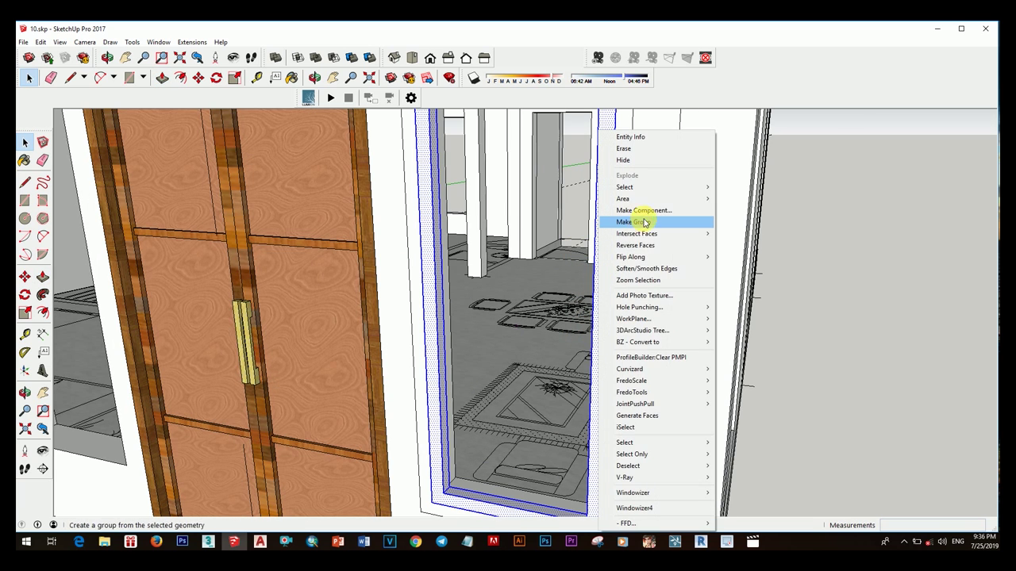
pyautogui.click(634, 208)
pyautogui.click(578, 334)
pyautogui.scroll(-5, 546, 344)
pyautogui.moveTo(547, 344); pyautogui.dragTo(607, 344, button='middle')
# - Draw a rectangle across the window top and push/pull it 92mm into a thin bar
pyautogui.scroll(3, 539, 268)
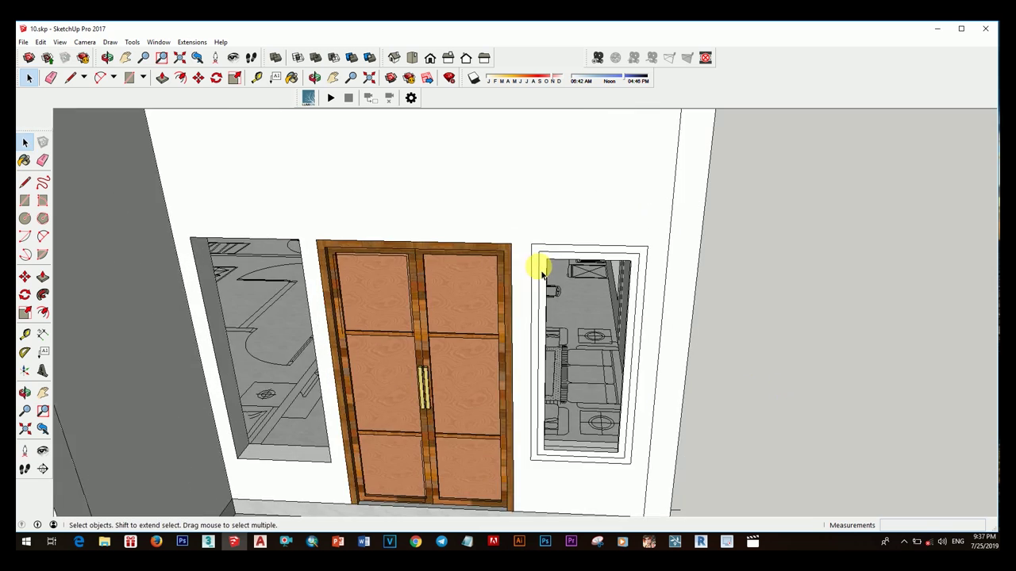
pyautogui.scroll(4, 513, 280)
pyautogui.scroll(-3, 514, 280)
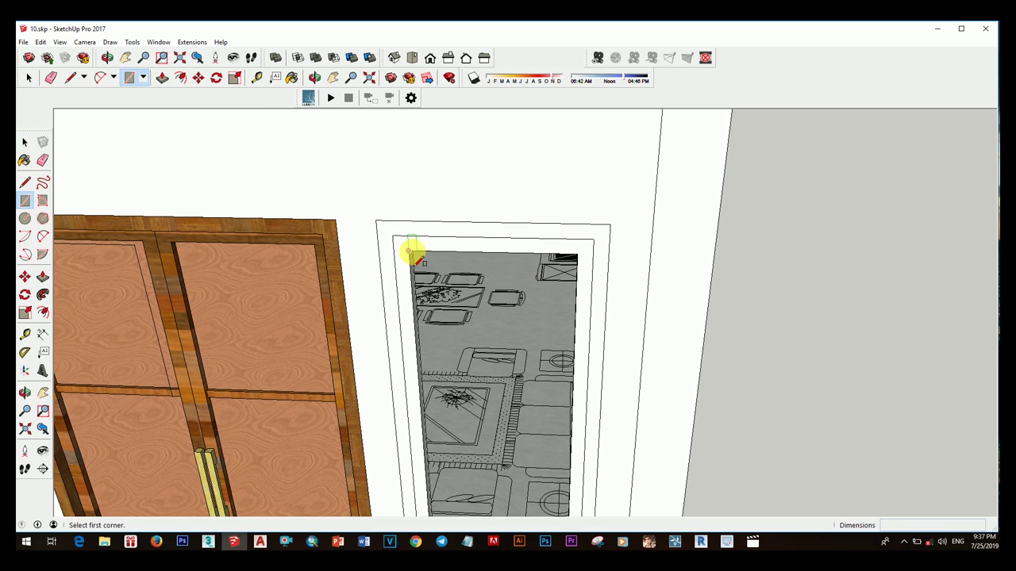
pyautogui.scroll(2, 577, 246)
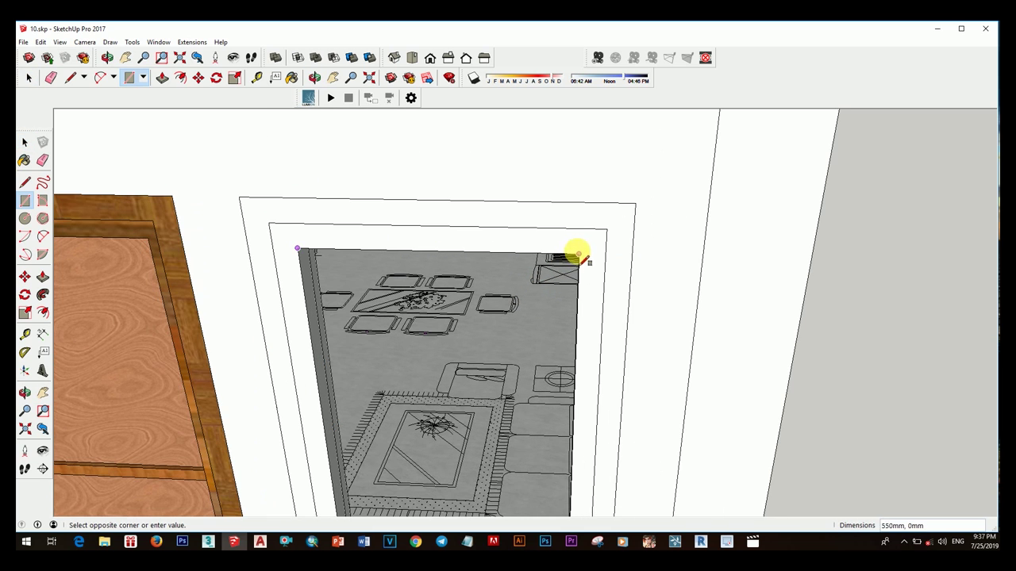
pyautogui.click(580, 229)
pyautogui.press('space')
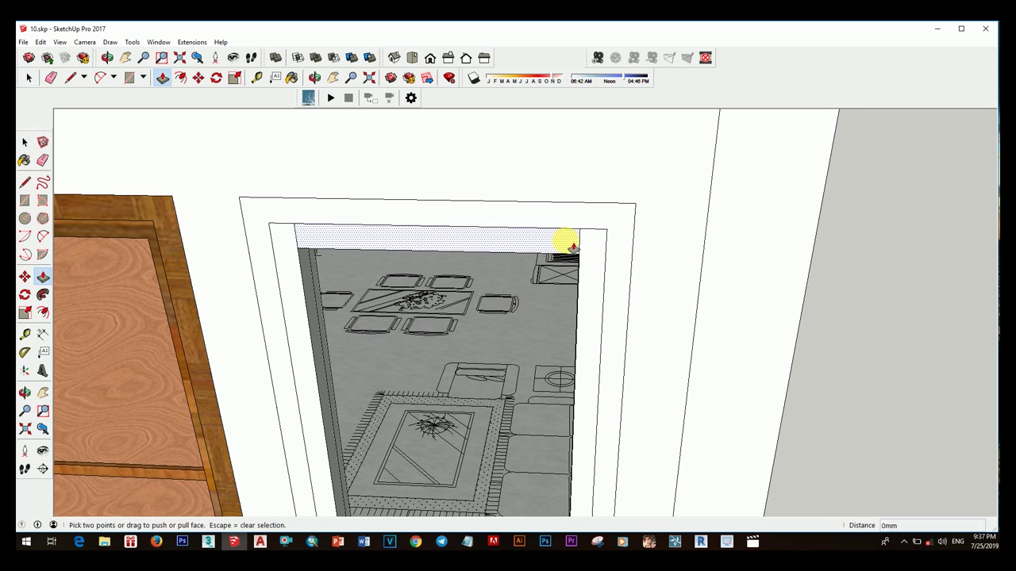
pyautogui.moveTo(573, 247); pyautogui.dragTo(563, 262)
# - Select the whole bar and make it a component
pyautogui.click(563, 262)
pyautogui.press('space')
pyautogui.tripleClick(549, 255)
pyautogui.rightClick(549, 256)
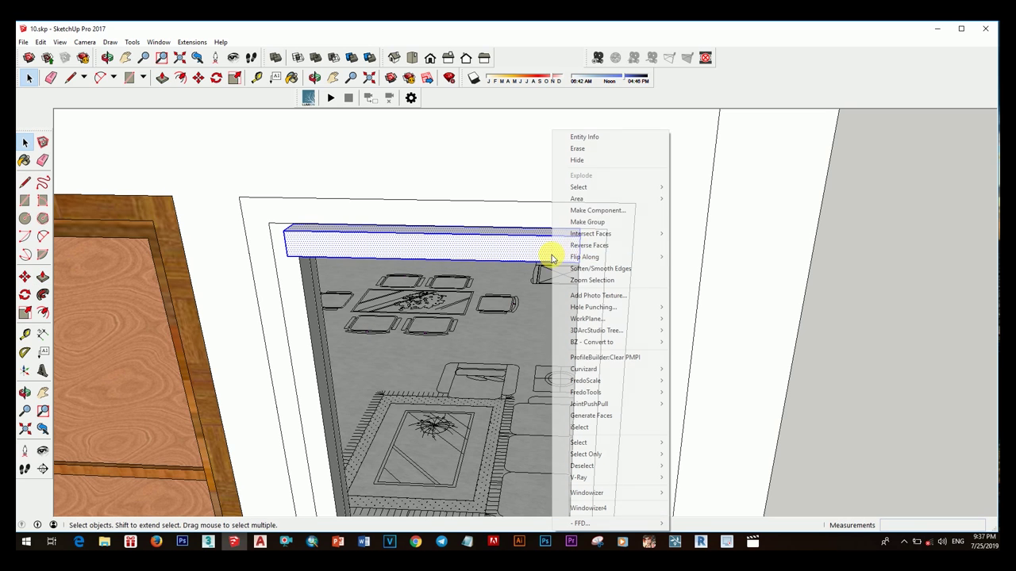
pyautogui.click(585, 209)
pyautogui.click(523, 339)
# - Move the bar component down so it spans the window opening
pyautogui.scroll(-3, 476, 317)
pyautogui.moveTo(442, 310)
pyautogui.mouseDown(button='middle')
pyautogui.moveTo(495, 295)
pyautogui.moveTo(489, 277)
pyautogui.moveTo(599, 322)
pyautogui.mouseUp(button='middle')
pyautogui.press('m')
pyautogui.scroll(3, 476, 215)
pyautogui.click(477, 215)
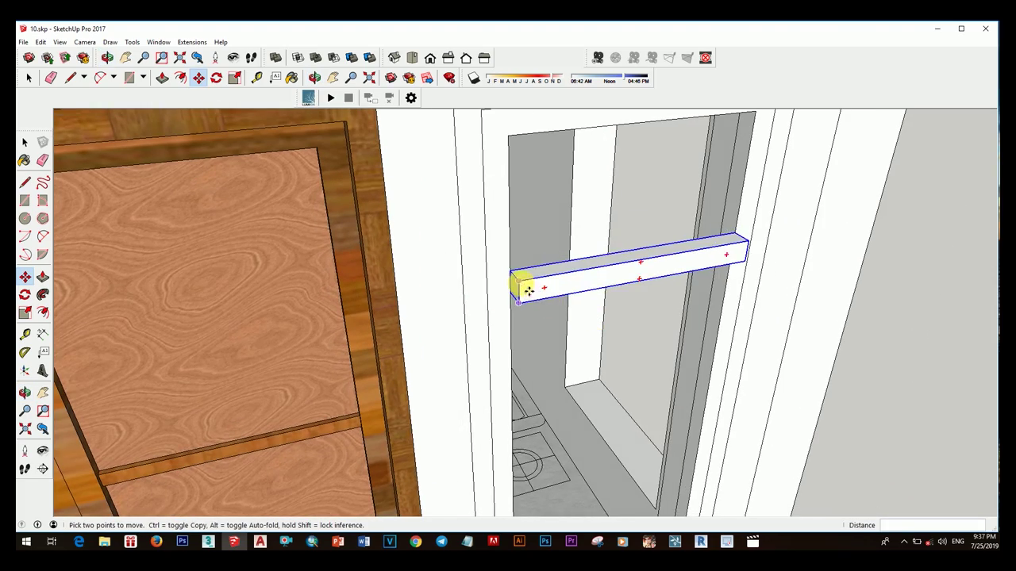
pyautogui.click(520, 345)
# - Orbit around the facade to check the crossbars in the right window beside the doors
pyautogui.scroll(-3, 508, 345)
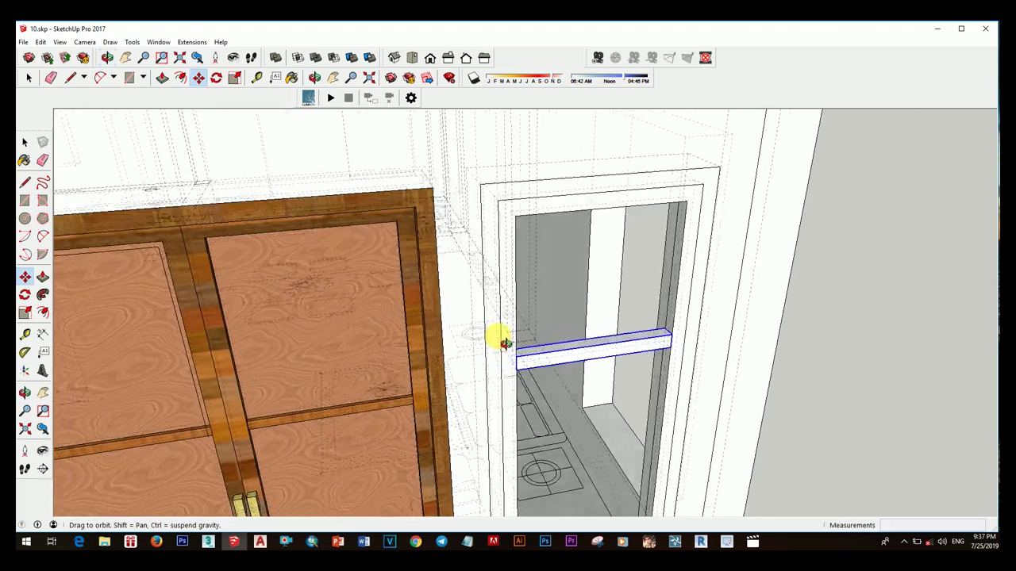
pyautogui.moveTo(497, 341)
pyautogui.mouseDown(button='middle')
pyautogui.moveTo(466, 335)
pyautogui.moveTo(606, 311)
pyautogui.mouseUp(button='middle')
pyautogui.scroll(2, 606, 311)
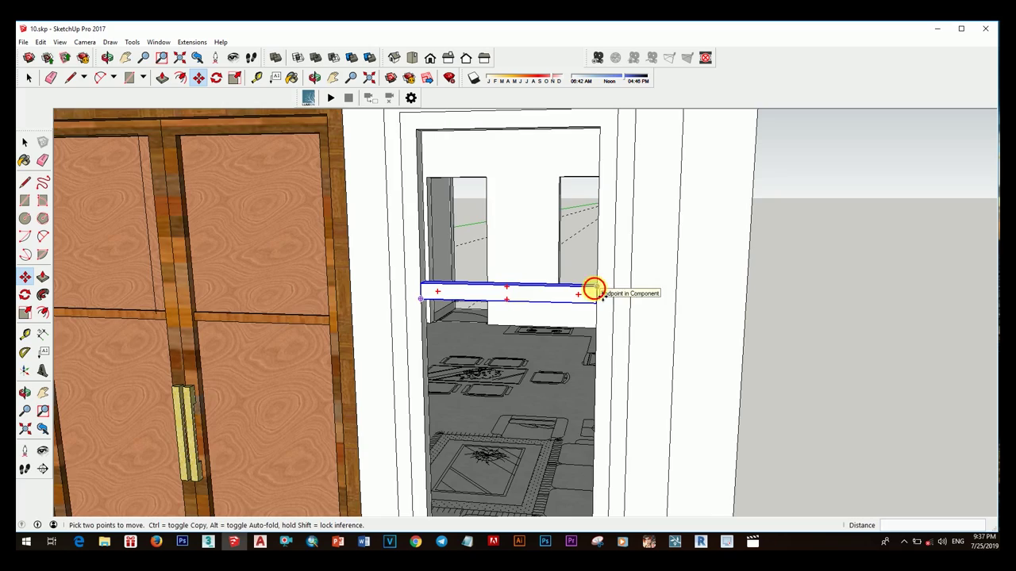
pyautogui.scroll(-3, 595, 318)
pyautogui.press('space')
pyautogui.scroll(-3, 601, 357)
pyautogui.moveTo(608, 347); pyautogui.dragTo(638, 364, button='middle')
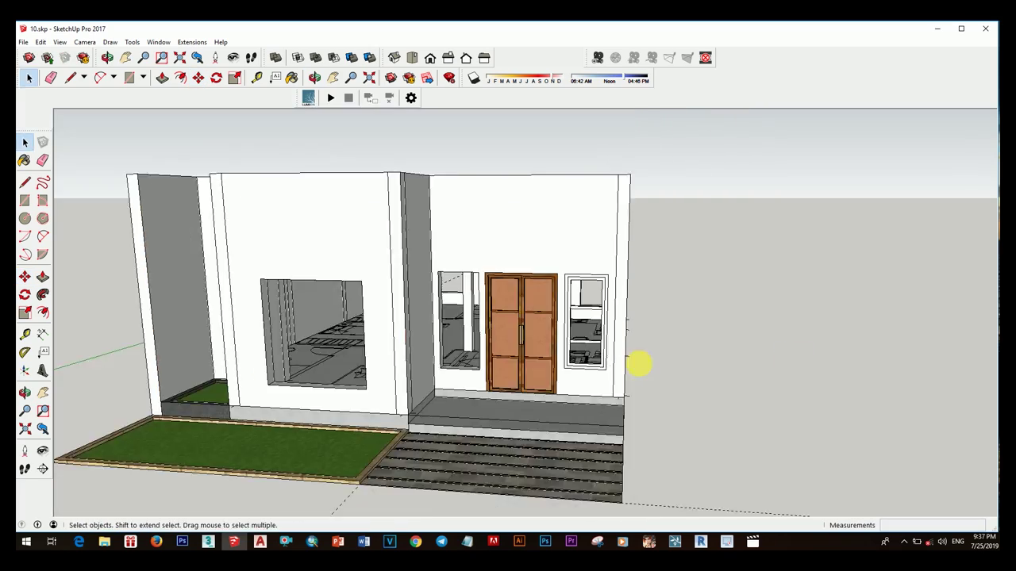
pyautogui.scroll(3, 639, 365)
pyautogui.moveTo(559, 325); pyautogui.dragTo(630, 352, button='middle')
pyautogui.scroll(2, 598, 294)
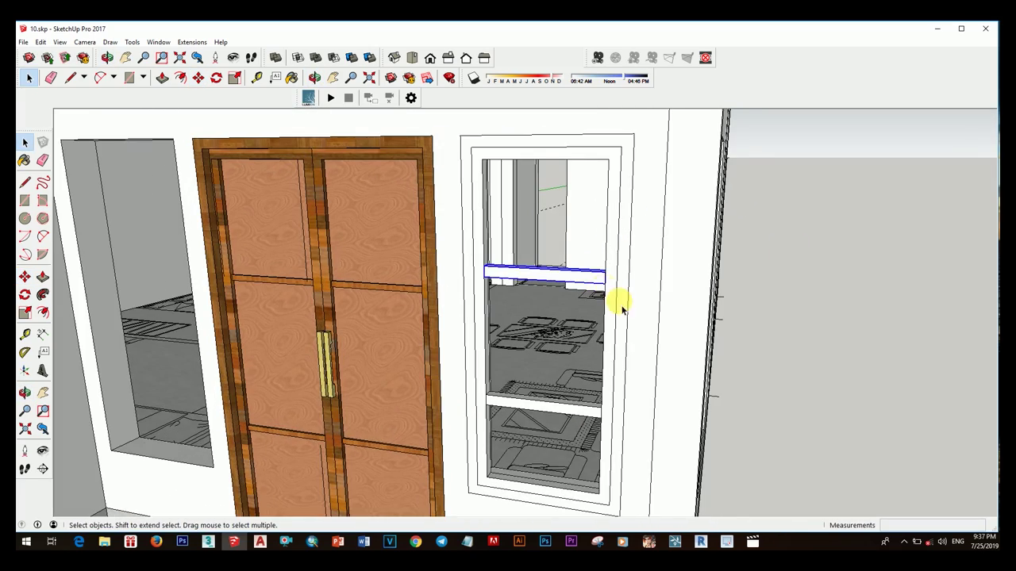
pyautogui.press('m')
pyautogui.scroll(1, 616, 298)
pyautogui.press('space')
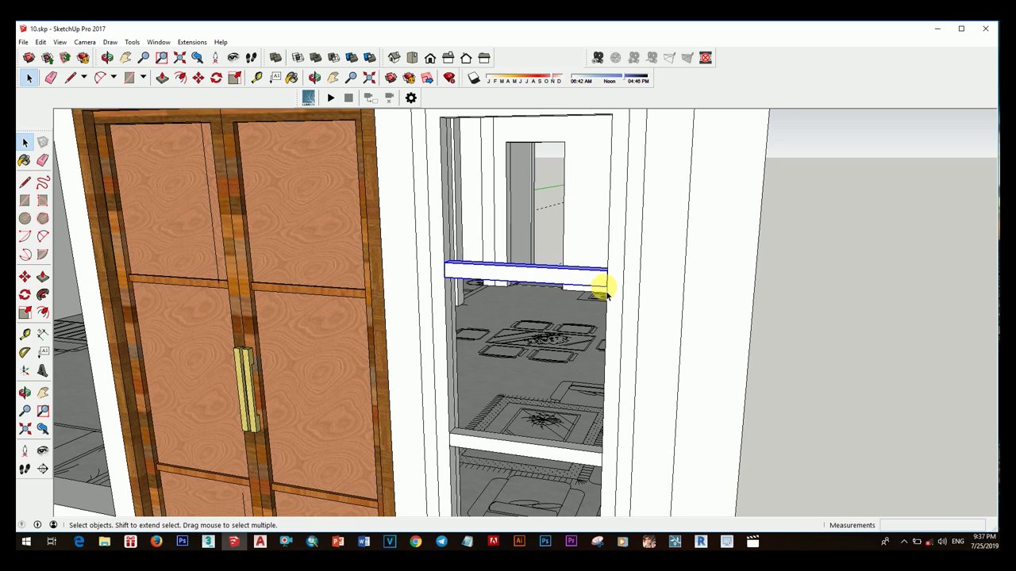
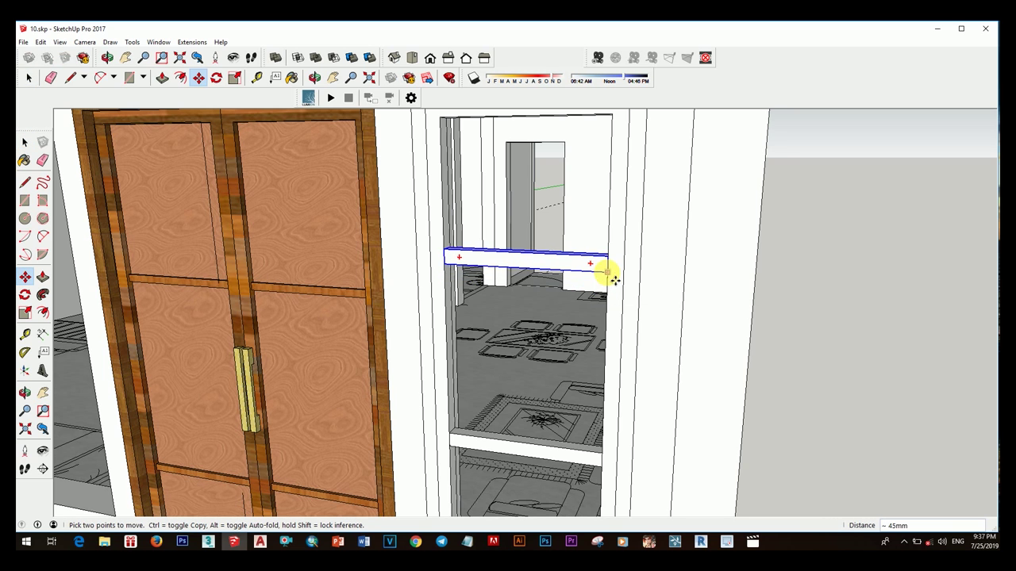
# - Drop the shelf copy at the lower position in the side window and make it unique
pyautogui.scroll(-5, 612, 298)
pyautogui.scroll(2, 609, 298)
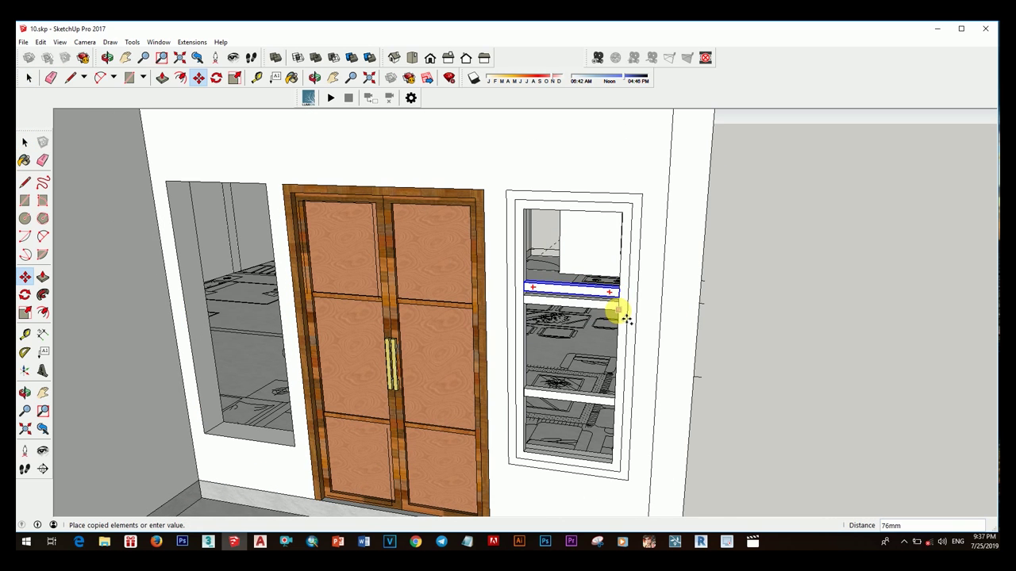
pyautogui.scroll(1, 624, 317)
pyautogui.scroll(1, 627, 313)
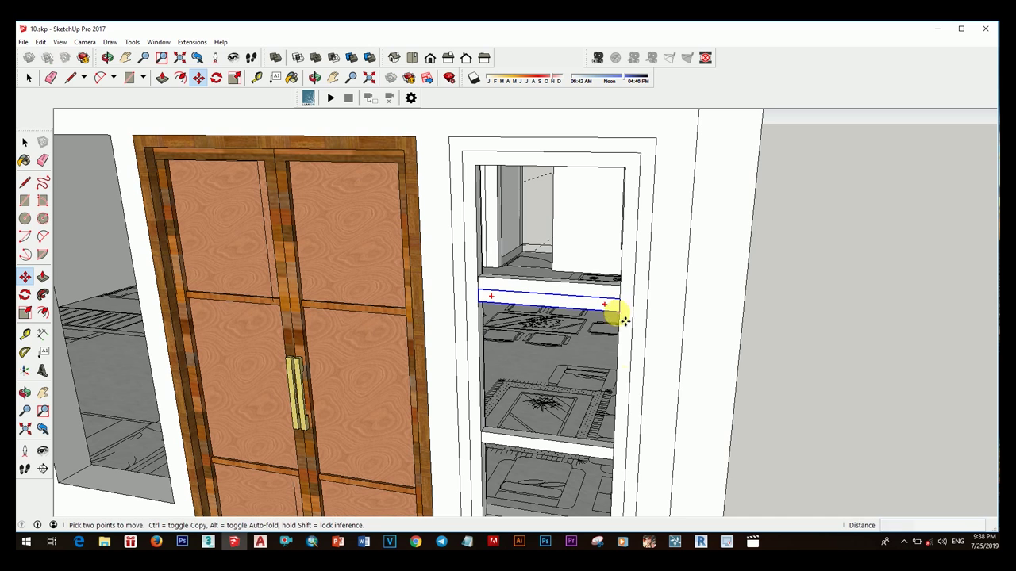
pyautogui.click(615, 455)
pyautogui.press('space')
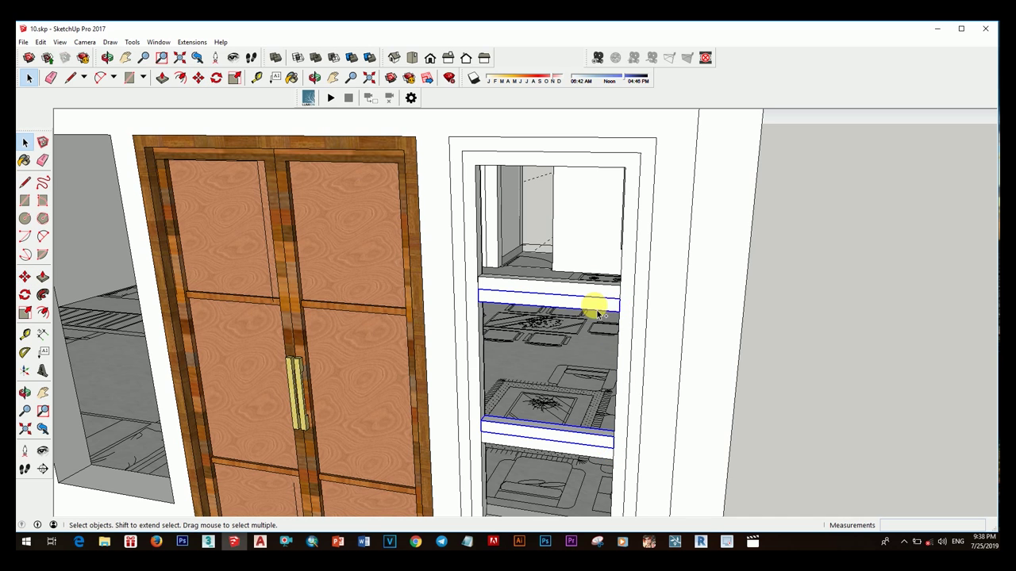
pyautogui.rightClick(599, 313)
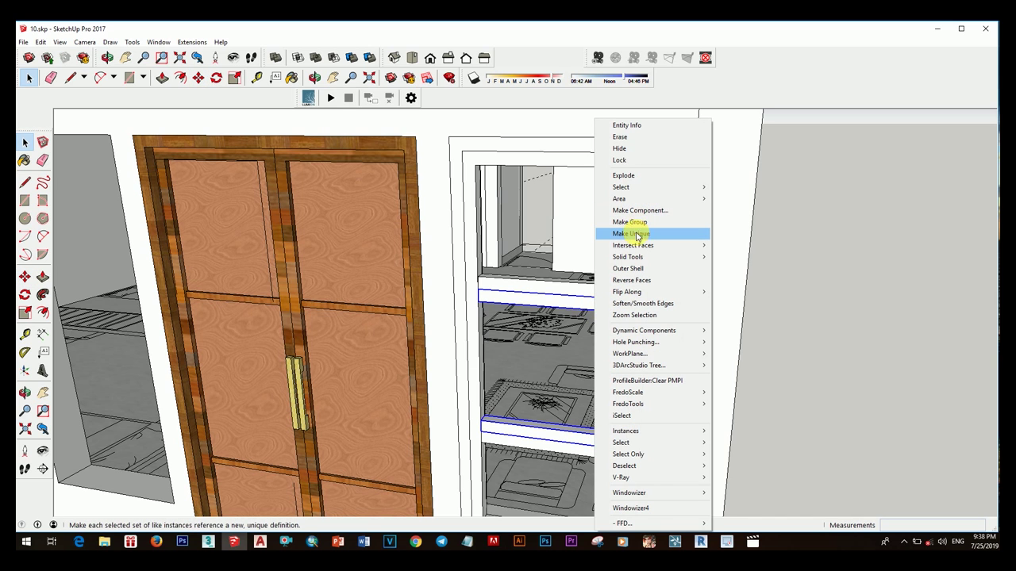
pyautogui.click(639, 236)
# - Push/Pull the lower shelf's face in, then open the shelf component for editing
pyautogui.scroll(3, 579, 426)
pyautogui.scroll(2, 554, 425)
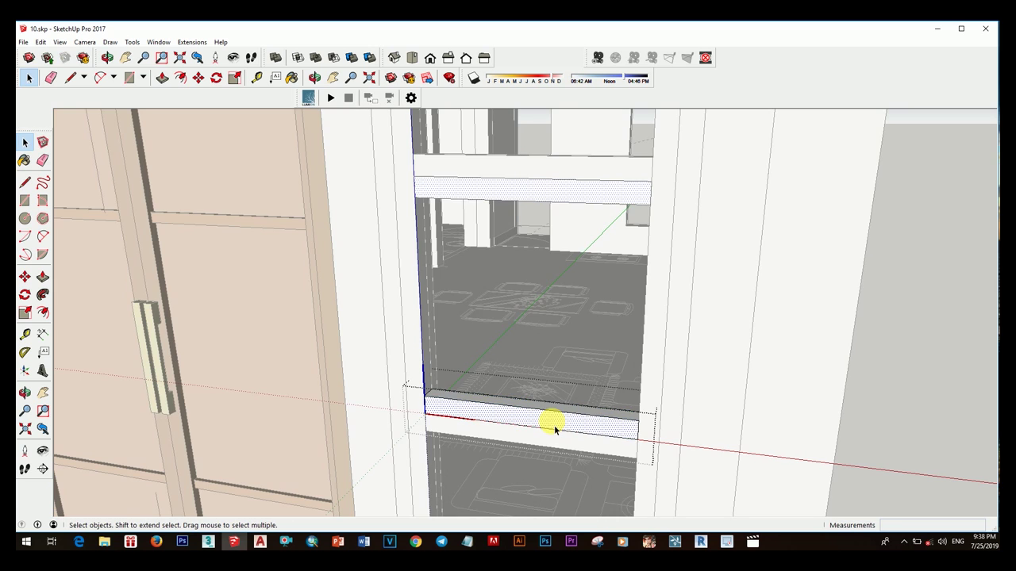
pyautogui.press('p')
pyautogui.click(553, 426)
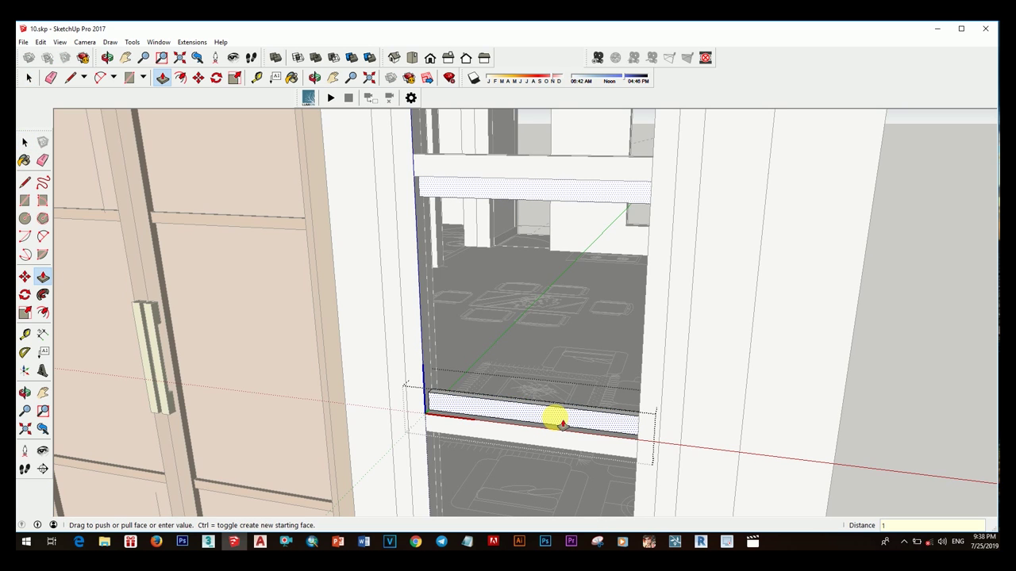
pyautogui.click(562, 425)
pyautogui.press('space')
pyautogui.scroll(-5, 551, 380)
pyautogui.scroll(-2, 465, 363)
pyautogui.moveTo(465, 362); pyautogui.dragTo(431, 318, button='middle')
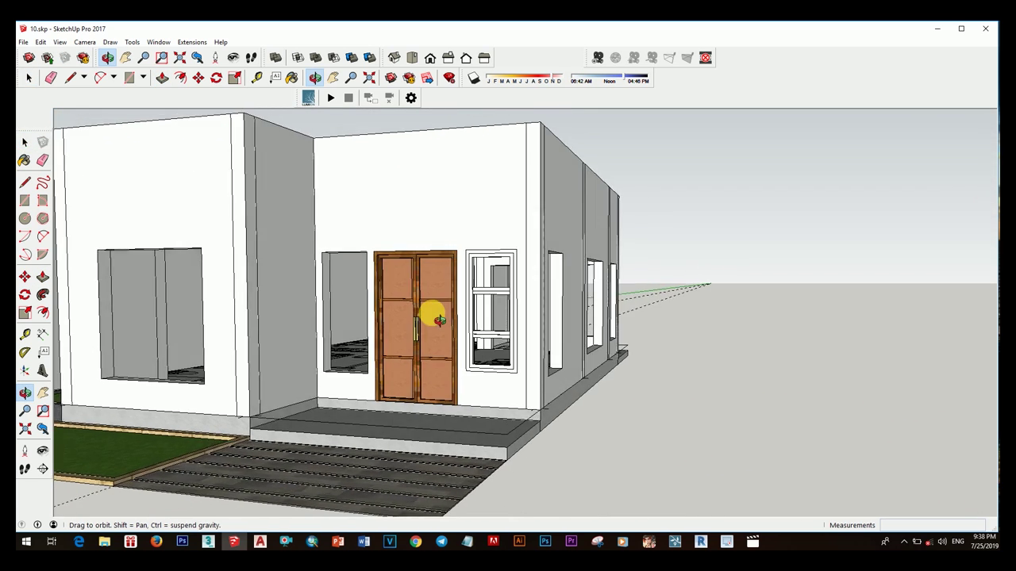
pyautogui.scroll(3, 537, 375)
pyautogui.doubleClick(537, 373)
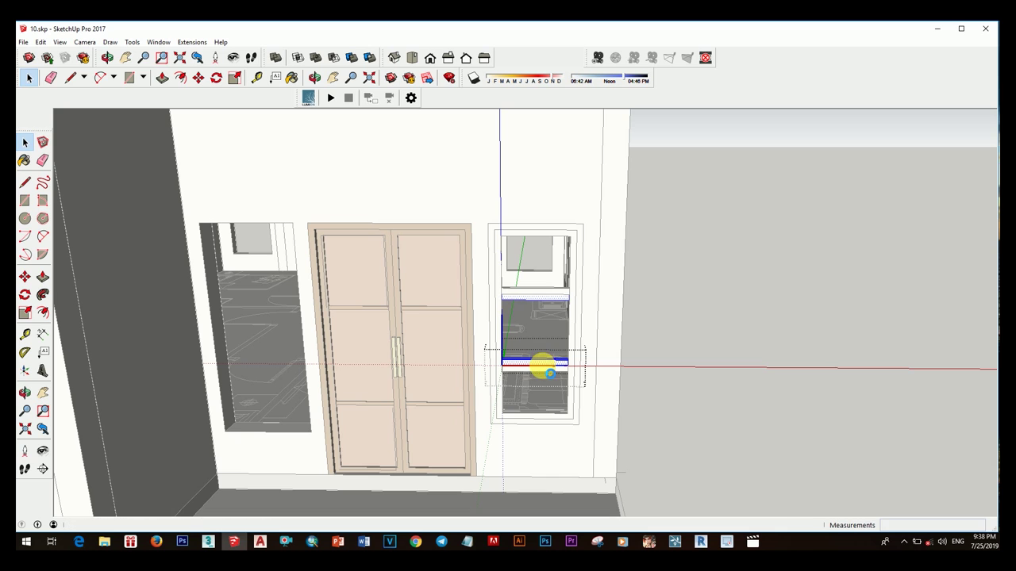
# - Leave the shelf component and pick the black Color M09 material from the Colors category
pyautogui.press('b')
pyautogui.press('space')
pyautogui.click(695, 299)
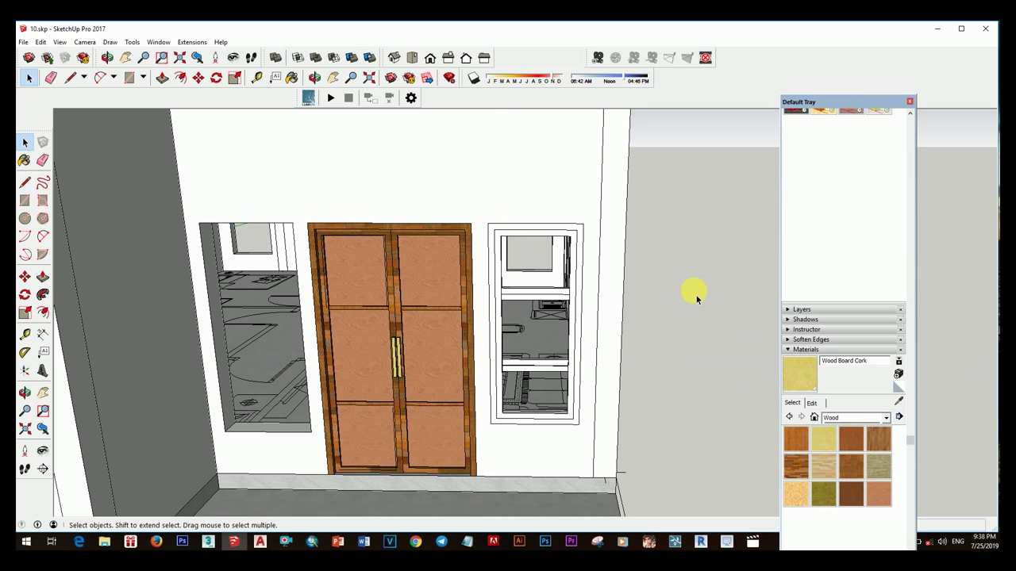
pyautogui.click(885, 419)
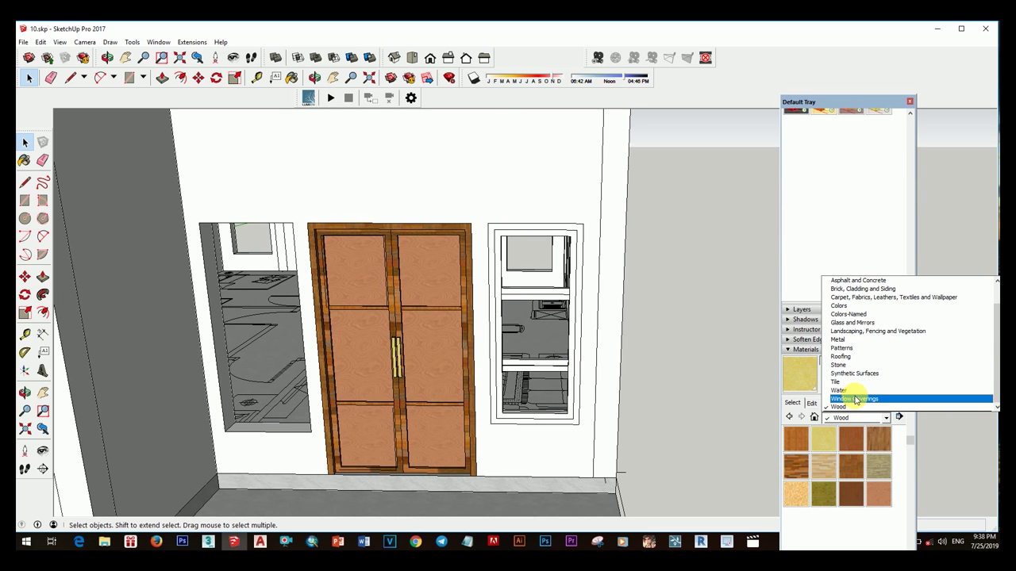
pyautogui.click(864, 289)
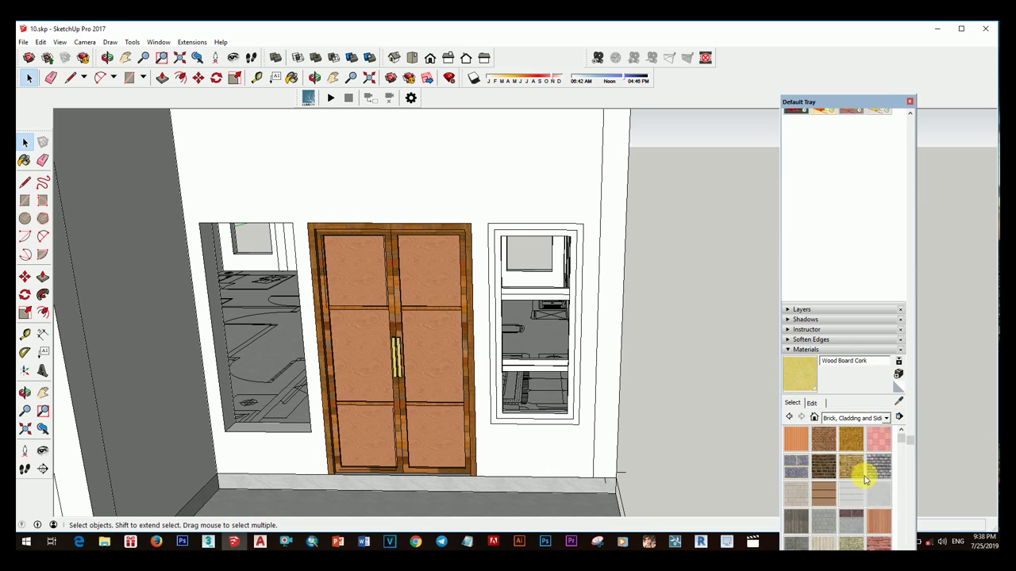
pyautogui.click(885, 419)
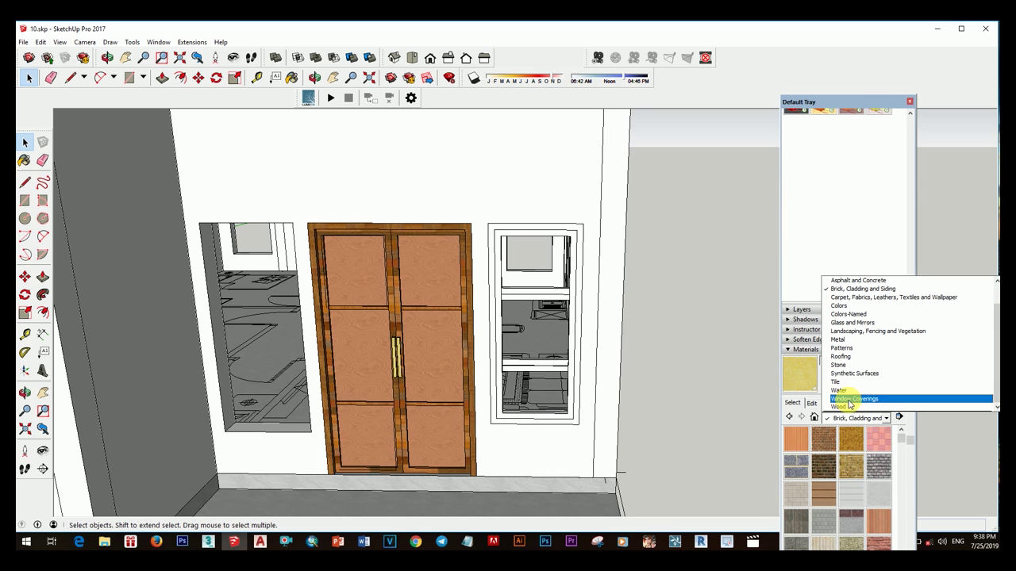
pyautogui.click(848, 406)
pyautogui.click(887, 419)
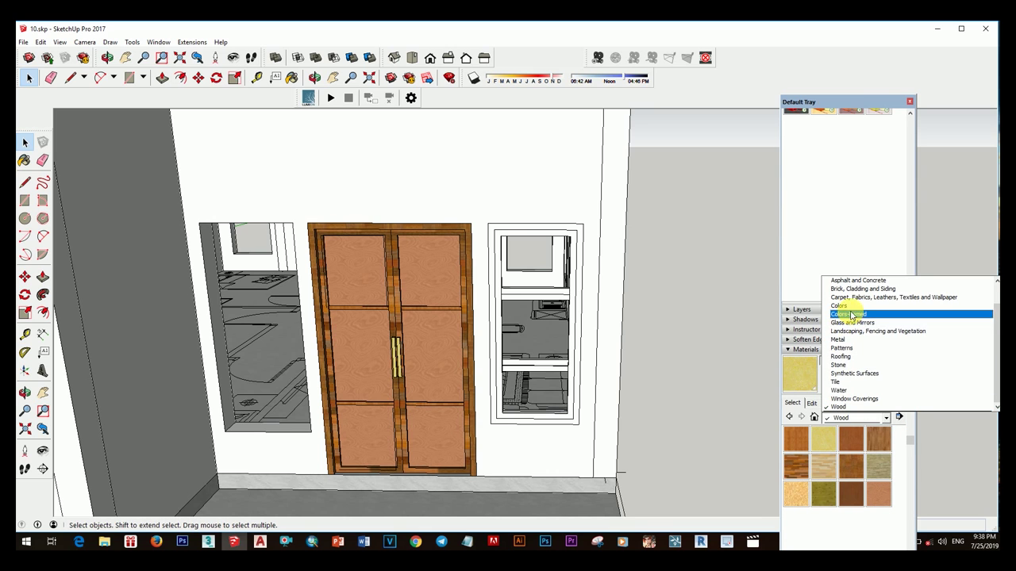
pyautogui.click(841, 306)
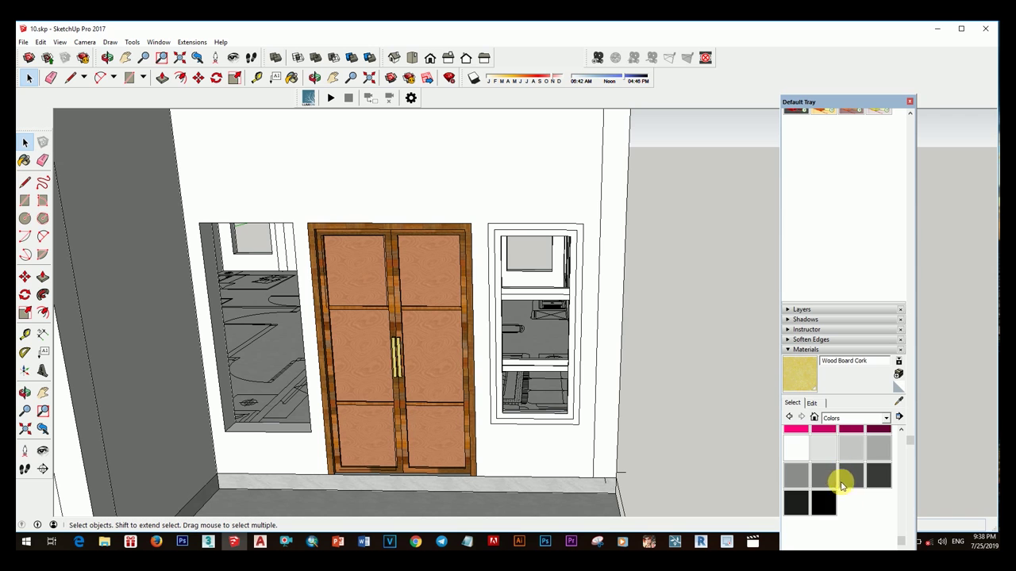
pyautogui.click(824, 502)
# - Paint the lower shelf strip, inner frame and outer frame of the side window black
pyautogui.click(542, 379)
pyautogui.scroll(2, 539, 377)
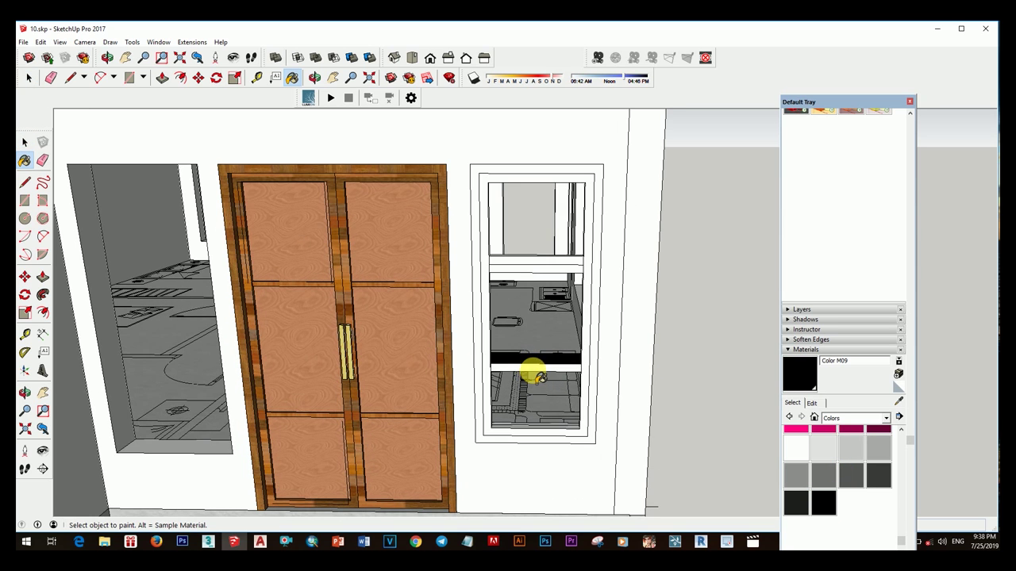
pyautogui.click(489, 349)
pyautogui.moveTo(491, 348); pyautogui.dragTo(514, 337, button='middle')
pyautogui.moveTo(533, 300)
pyautogui.mouseDown(button='middle')
pyautogui.moveTo(492, 320)
pyautogui.moveTo(523, 322)
pyautogui.mouseUp(button='middle')
pyautogui.scroll(2, 526, 318)
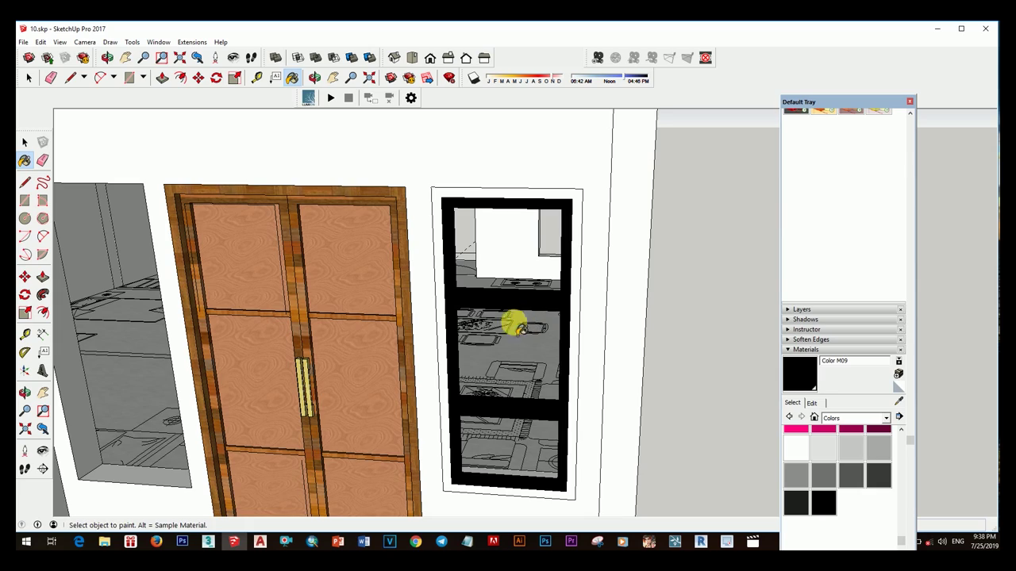
pyautogui.click(444, 331)
pyautogui.scroll(-3, 492, 333)
pyautogui.moveTo(503, 336)
pyautogui.mouseDown(button='middle')
pyautogui.moveTo(687, 286)
pyautogui.moveTo(550, 273)
pyautogui.moveTo(603, 286)
pyautogui.mouseUp(button='middle')
pyautogui.moveTo(479, 237)
pyautogui.mouseDown(button='middle')
pyautogui.moveTo(435, 222)
pyautogui.moveTo(498, 238)
pyautogui.mouseUp(button='middle')
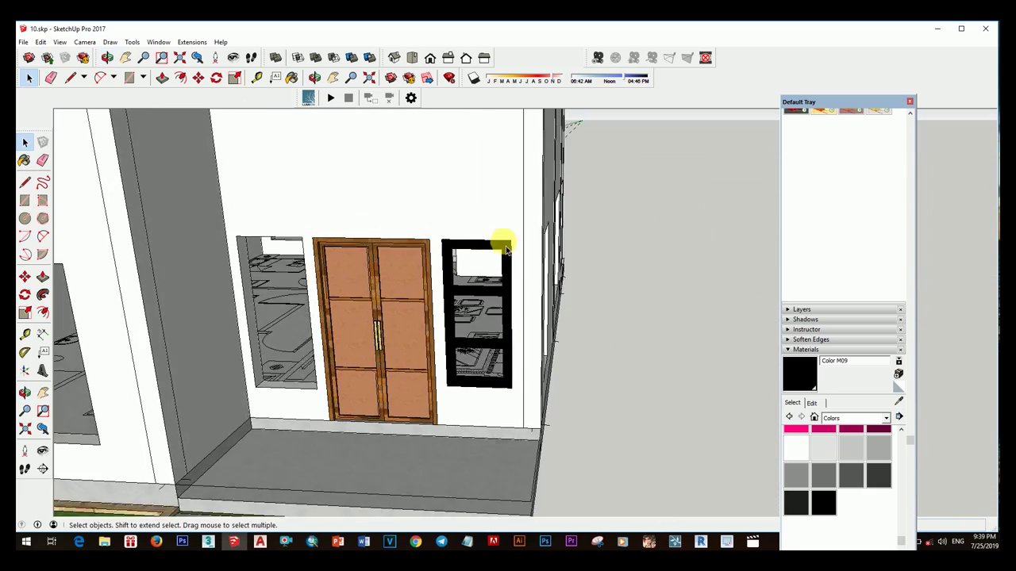
pyautogui.scroll(2, 504, 254)
pyautogui.click(508, 264)
# - Sample a grey material from the model with the Paint Bucket
pyautogui.rightClick(484, 397)
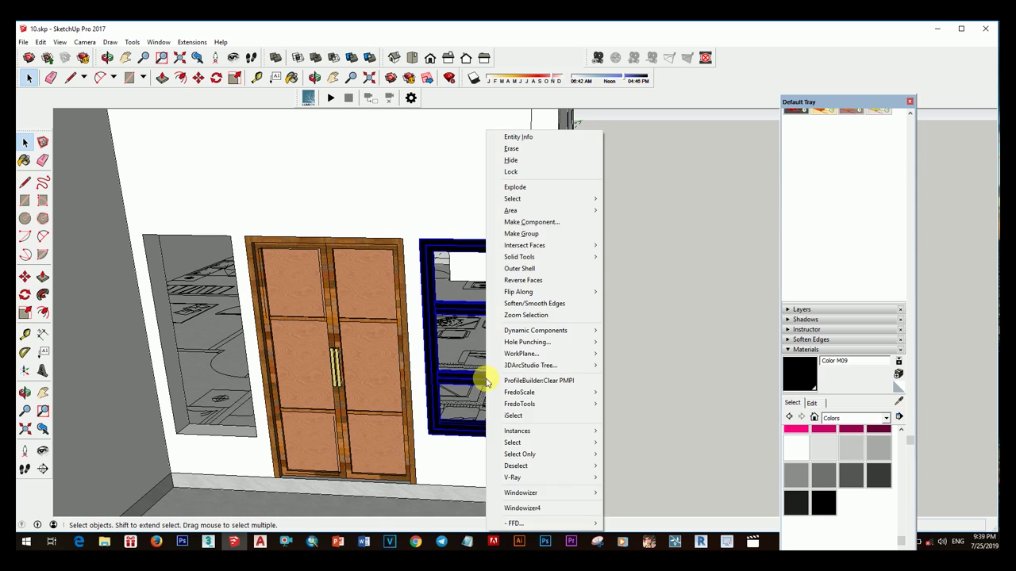
pyautogui.press('Escape')
pyautogui.press('b')
pyautogui.keyDown('alt'); pyautogui.click(444, 401); pyautogui.keyUp('alt')
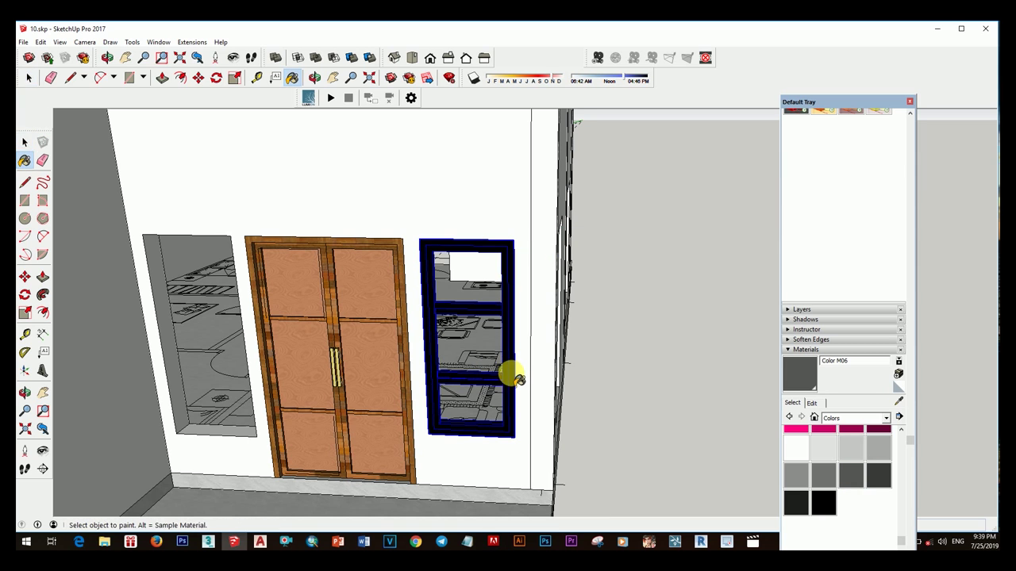
pyautogui.click(586, 390)
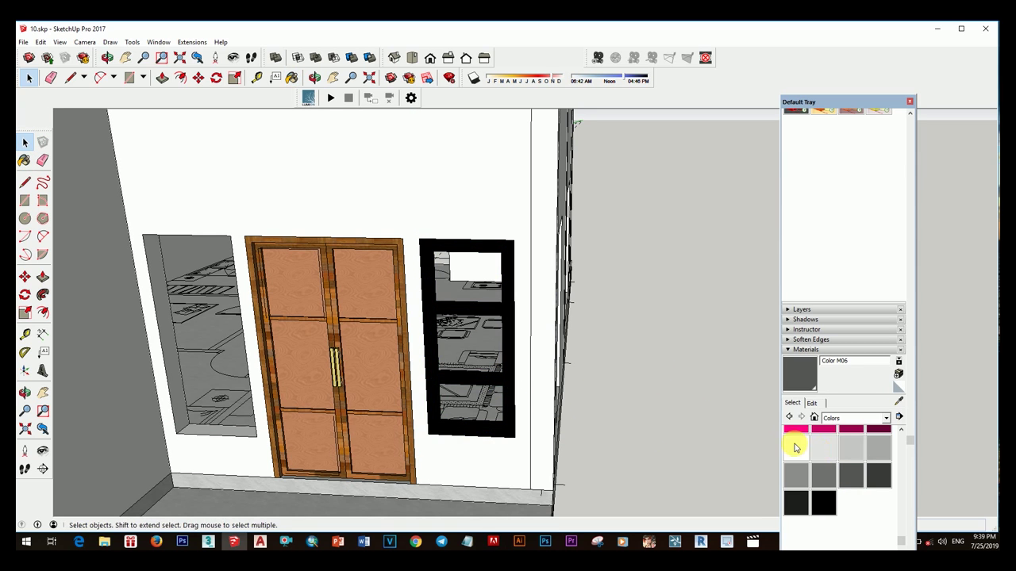
# - Open the window group and orbit to look through the window into the room
pyautogui.doubleClick(508, 394)
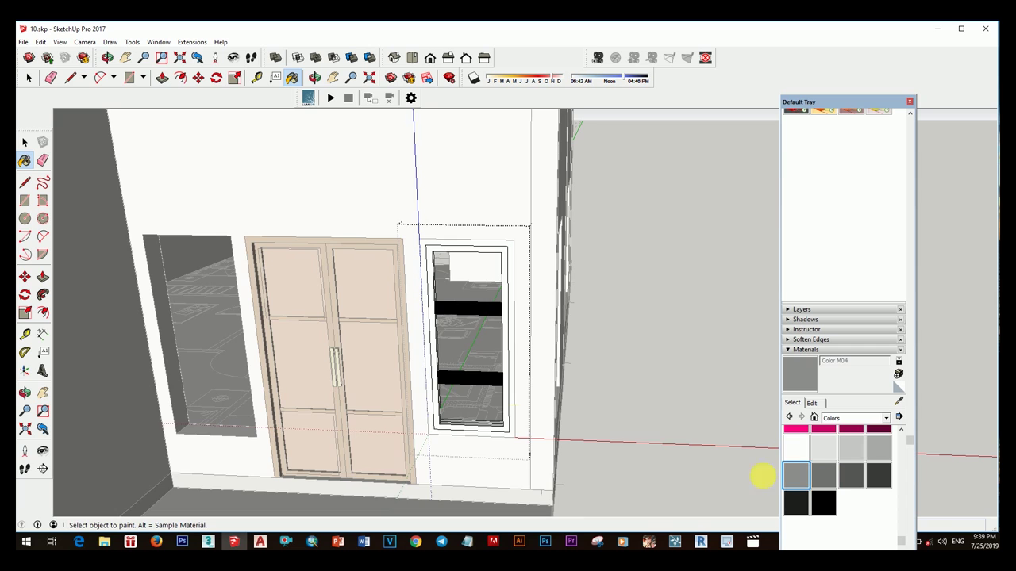
pyautogui.scroll(2, 500, 389)
pyautogui.moveTo(499, 390); pyautogui.dragTo(492, 268, button='middle')
pyautogui.scroll(-1, 592, 321)
pyautogui.press('space')
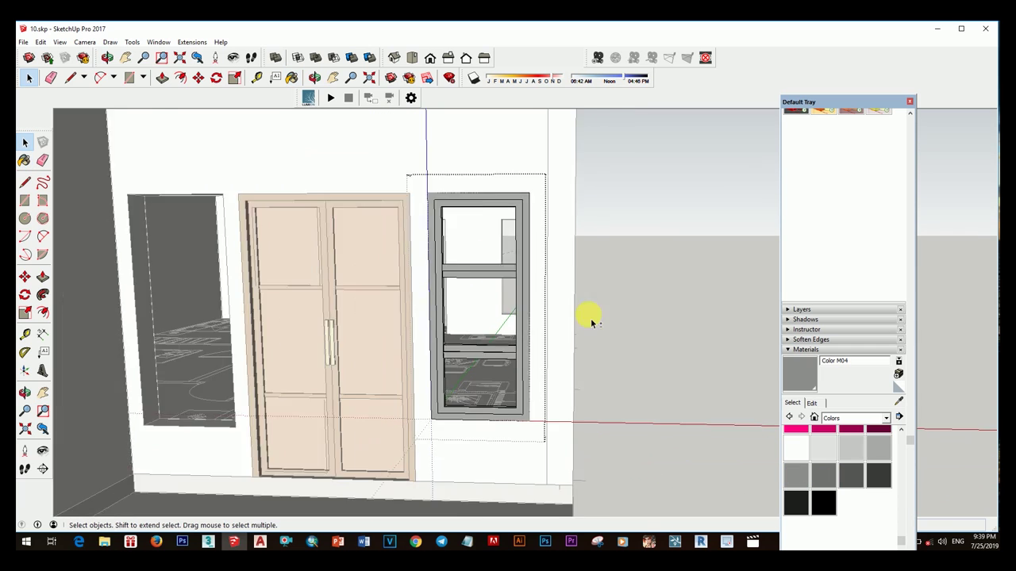
pyautogui.scroll(-4, 591, 321)
pyautogui.scroll(3, 545, 355)
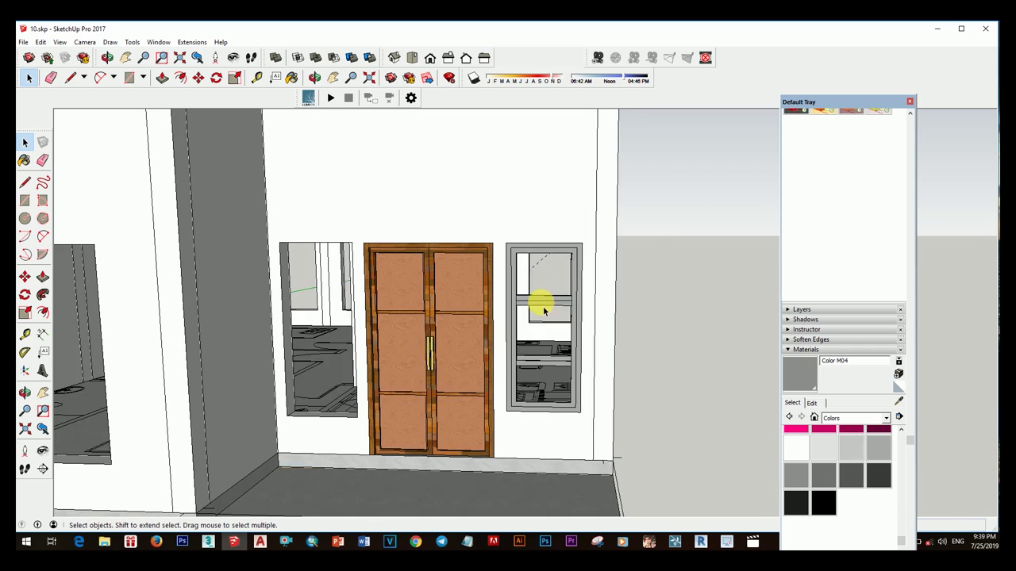
pyautogui.scroll(2, 544, 301)
pyautogui.scroll(-2, 612, 347)
pyautogui.scroll(-1, 544, 314)
pyautogui.scroll(2, 544, 314)
pyautogui.moveTo(545, 313)
pyautogui.mouseDown(button='middle')
pyautogui.moveTo(605, 406)
pyautogui.moveTo(560, 342)
pyautogui.moveTo(367, 294)
pyautogui.mouseUp(button='middle')
pyautogui.scroll(2, 588, 400)
pyautogui.scroll(3, 366, 295)
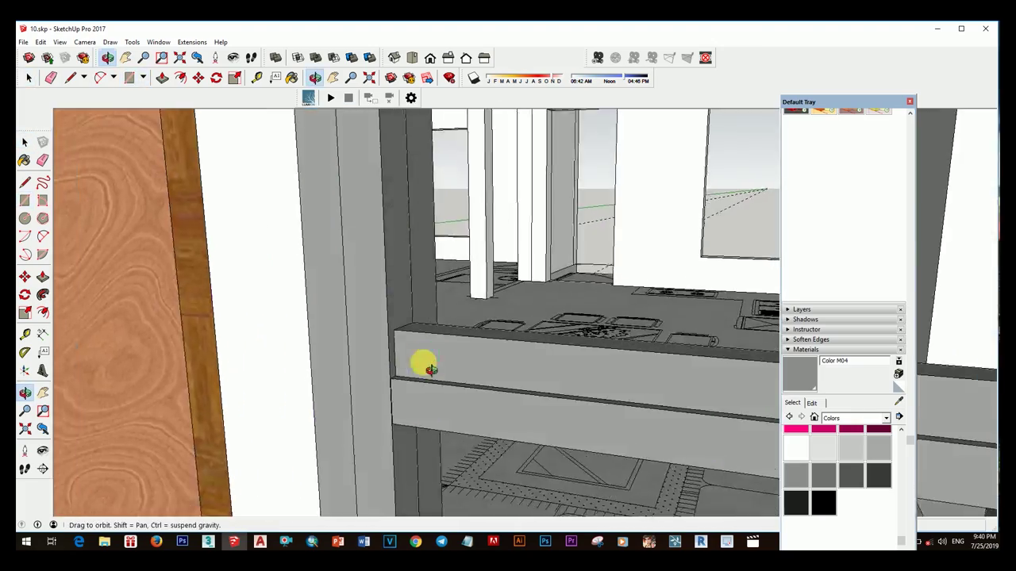
# - Draw a rectangle face filling the window frame's upper opening
pyautogui.press('r')
pyautogui.scroll(-4, 674, 198)
pyautogui.scroll(4, 548, 238)
pyautogui.click(544, 508)
pyautogui.scroll(2, 544, 213)
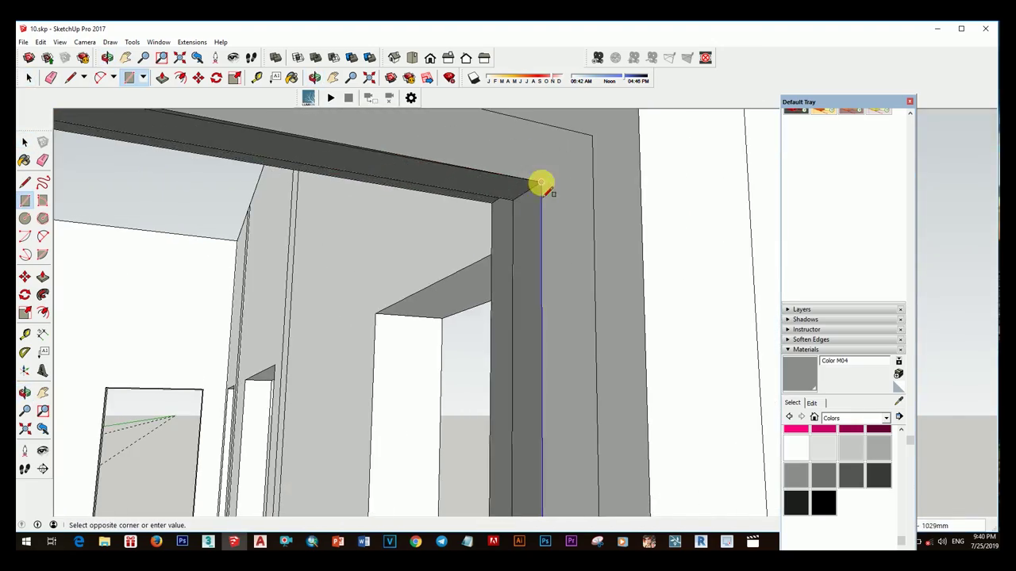
pyautogui.moveTo(544, 182); pyautogui.dragTo(579, 204, button='middle')
pyautogui.scroll(-2, 578, 204)
pyautogui.moveTo(572, 272); pyautogui.dragTo(375, 422, button='middle')
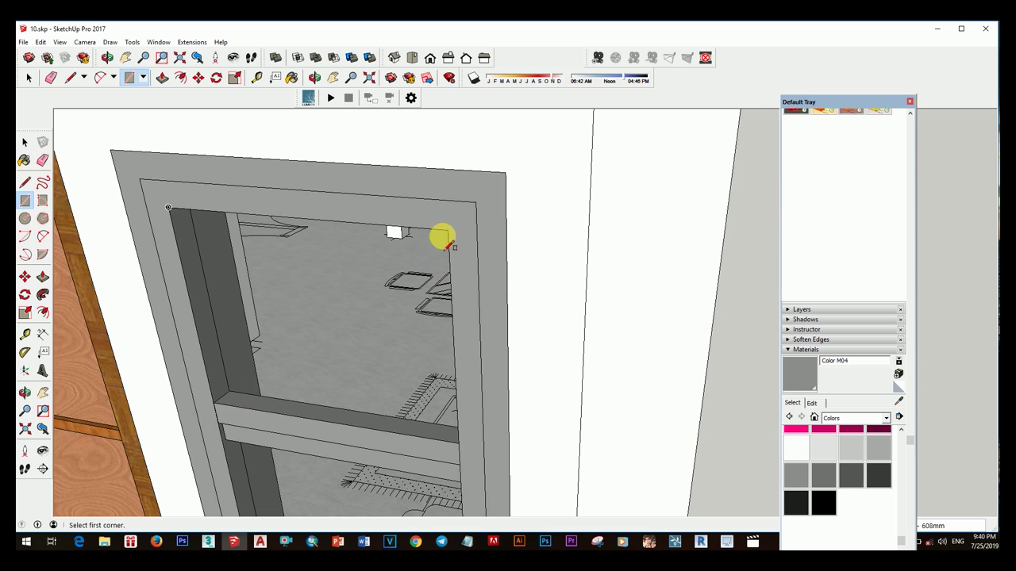
pyautogui.click(215, 406)
pyautogui.moveTo(216, 407); pyautogui.dragTo(431, 325, button='middle')
pyautogui.press('space')
pyautogui.rightClick(432, 321)
pyautogui.click(481, 231)
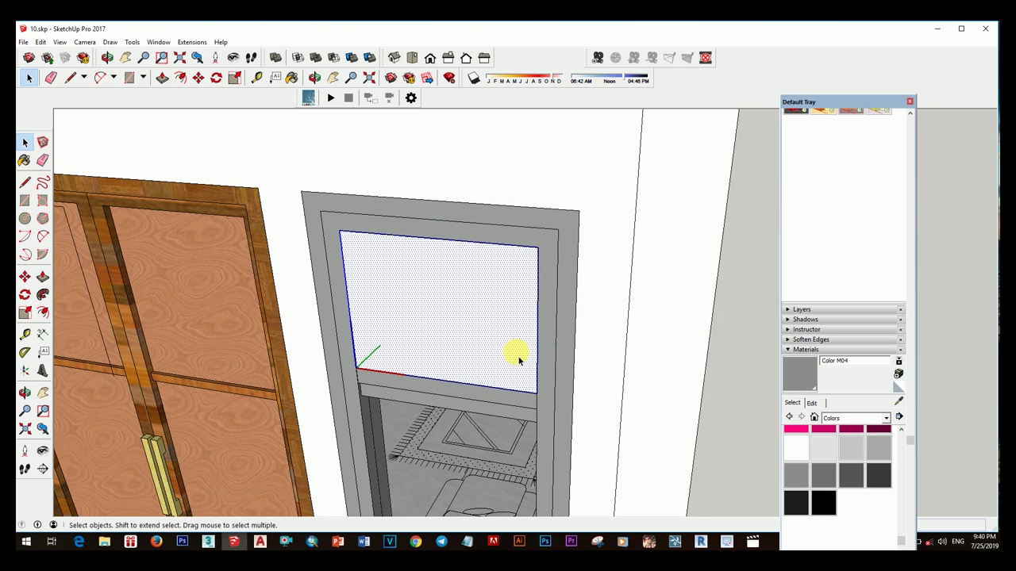
# - Copy the new face down into the lower opening of the window frame
pyautogui.press('m')
pyautogui.moveTo(550, 260); pyautogui.dragTo(551, 425, button='middle')
pyautogui.click(551, 413)
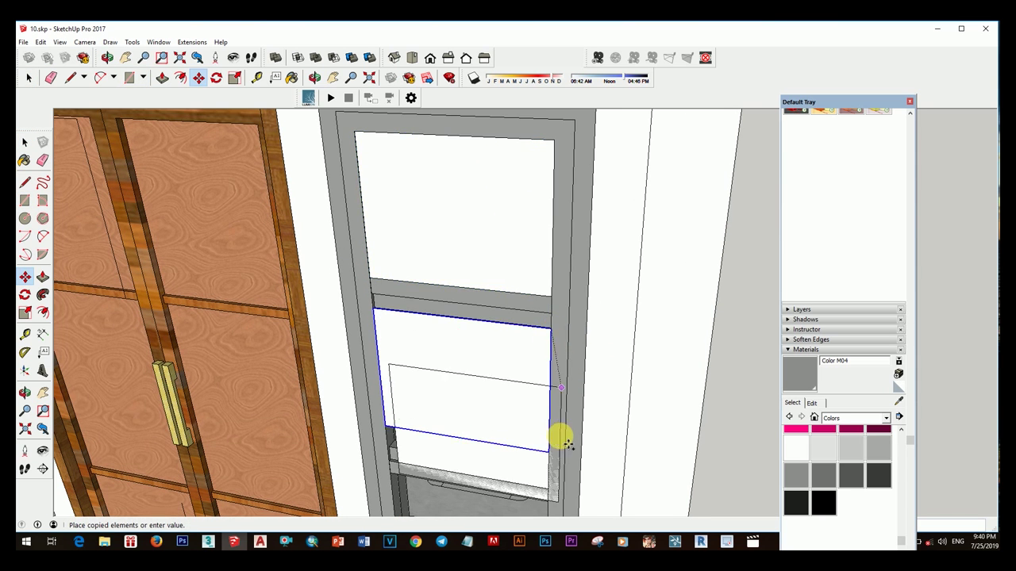
pyautogui.click(554, 447)
pyautogui.scroll(-3, 481, 462)
pyautogui.scroll(3, 512, 358)
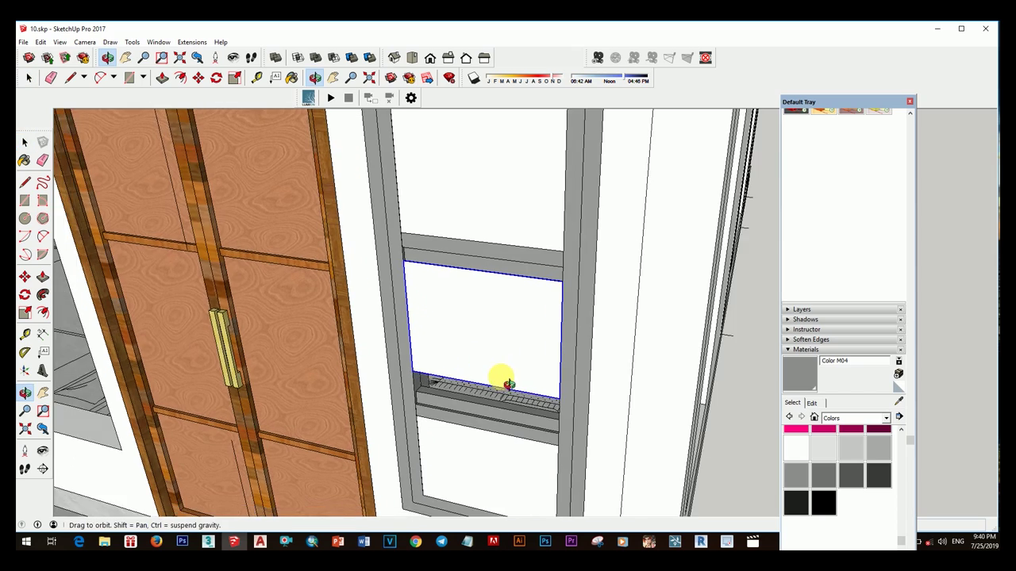
pyautogui.moveTo(503, 378); pyautogui.dragTo(447, 284, button='middle')
pyautogui.scroll(2, 428, 283)
pyautogui.scroll(2, 405, 270)
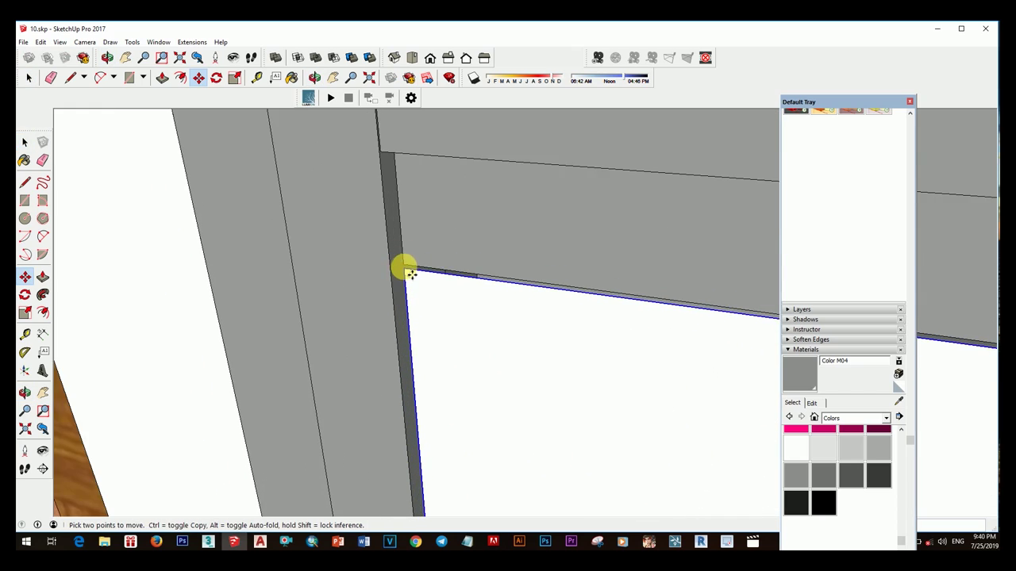
pyautogui.scroll(1, 401, 267)
pyautogui.scroll(-5, 413, 274)
# - Adjust the frame faces with Scale and Move
pyautogui.press('s')
pyautogui.press('space')
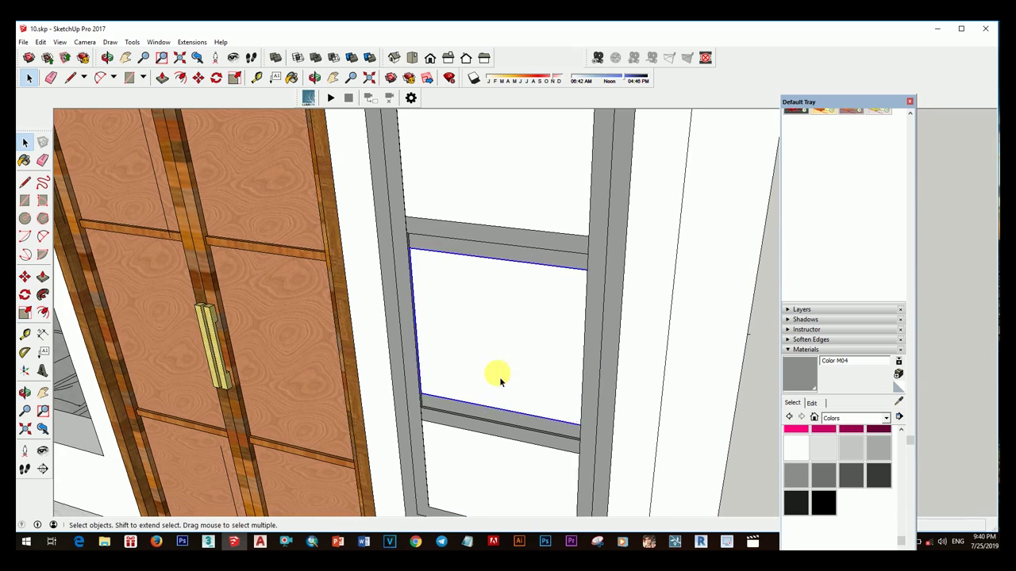
pyautogui.scroll(-4, 496, 373)
pyautogui.press('m')
pyautogui.scroll(4, 453, 453)
pyautogui.scroll(3, 449, 450)
pyautogui.scroll(2, 449, 450)
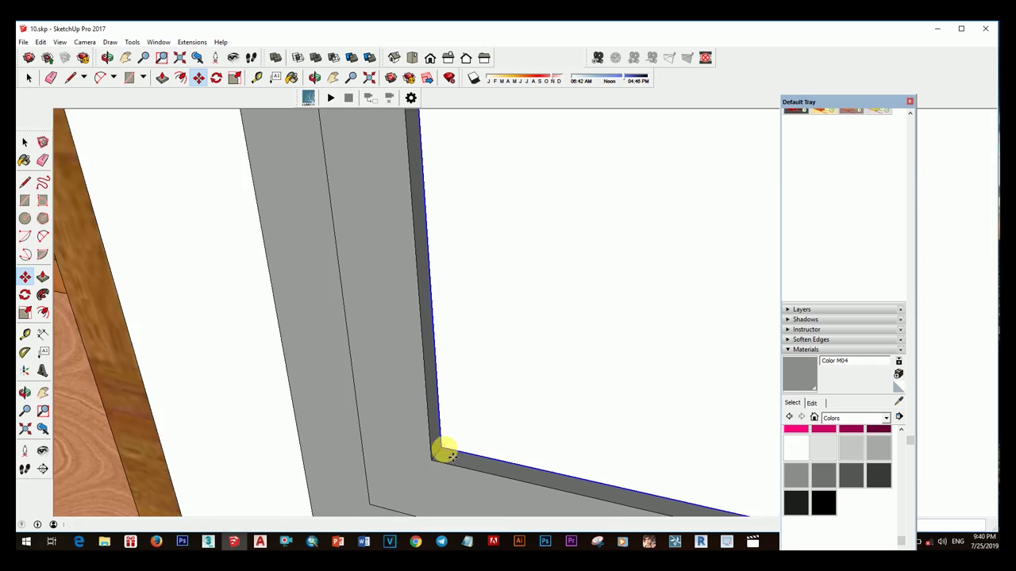
pyautogui.press('space')
pyautogui.scroll(-4, 440, 421)
pyautogui.scroll(-5, 468, 401)
pyautogui.scroll(3, 397, 328)
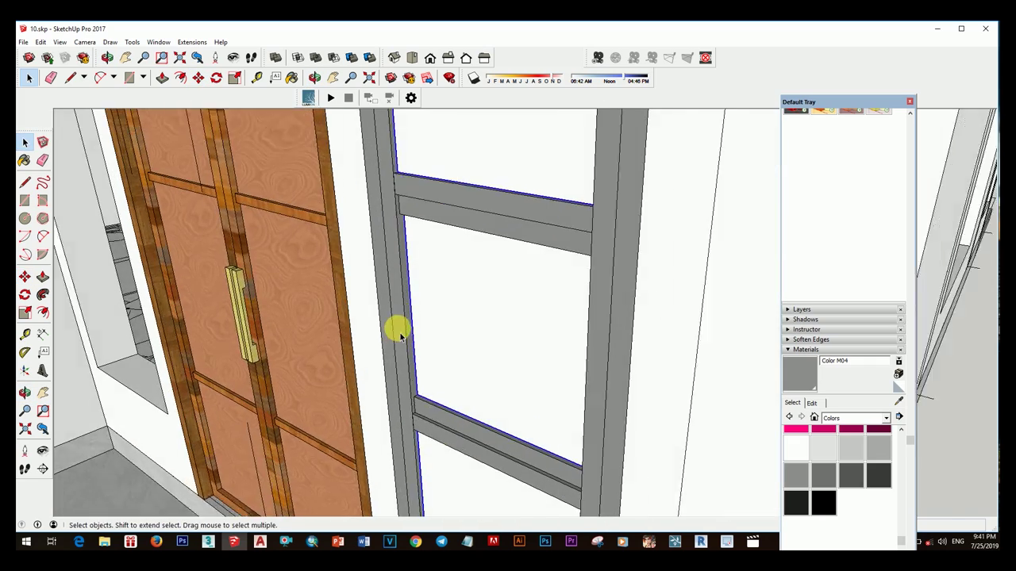
pyautogui.scroll(2, 453, 345)
# - Inside the rail group, push the rail's front face back into the frame, then exit
pyautogui.doubleClick(454, 262)
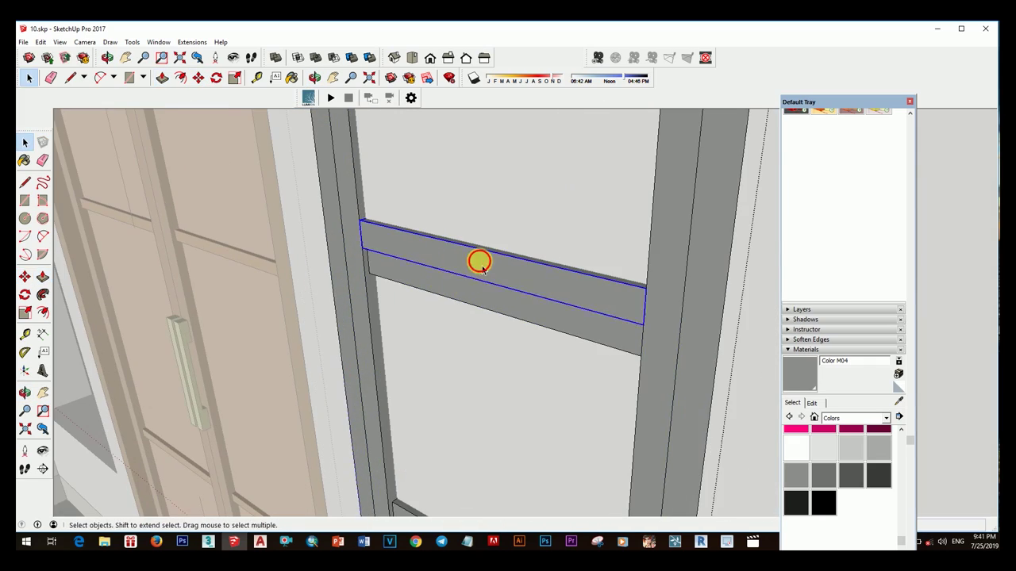
pyautogui.doubleClick(482, 268)
pyautogui.click(437, 296)
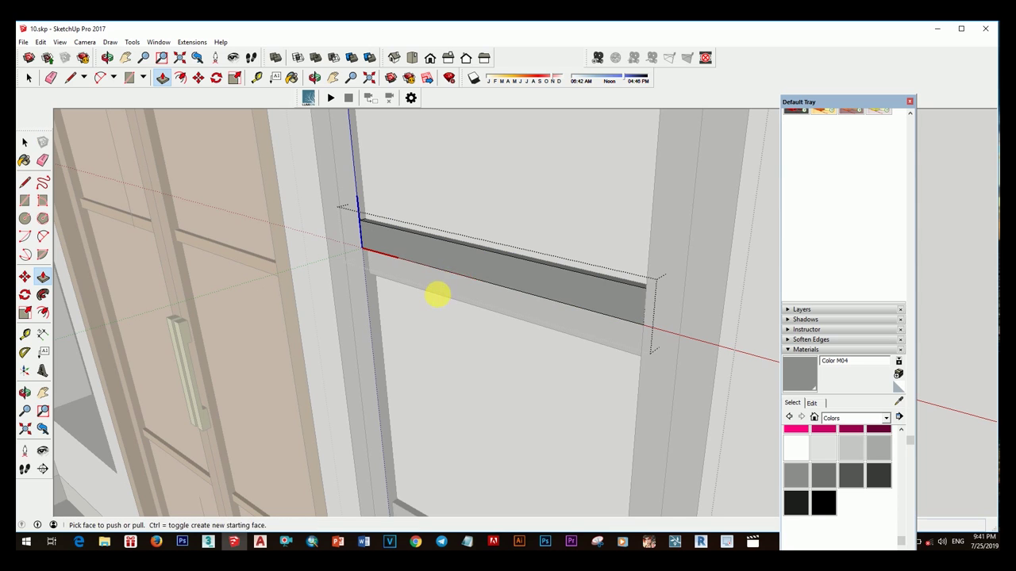
pyautogui.press('space')
pyautogui.scroll(2, 358, 275)
pyautogui.click(359, 286)
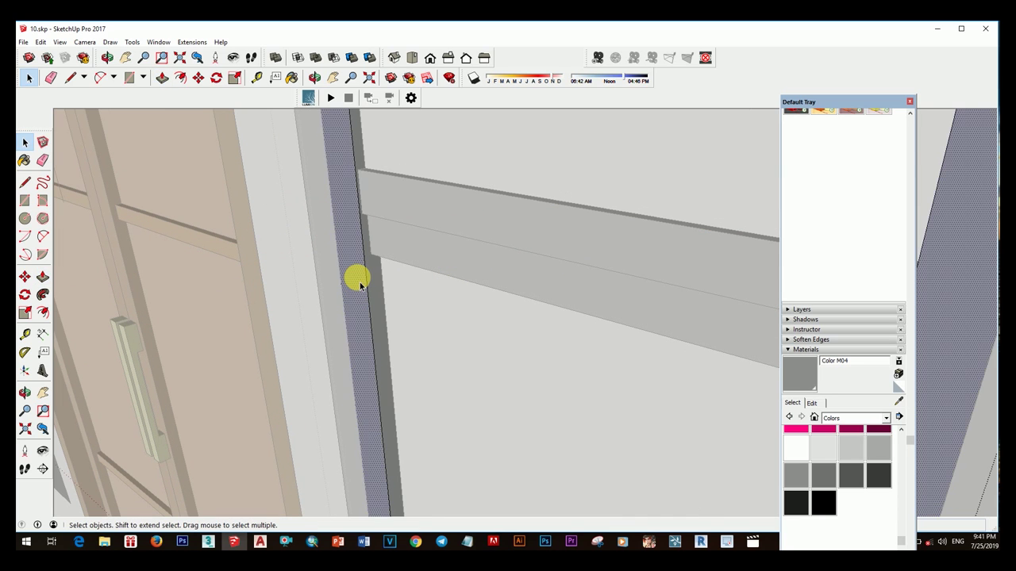
pyautogui.moveTo(479, 349); pyautogui.dragTo(376, 328, button='middle')
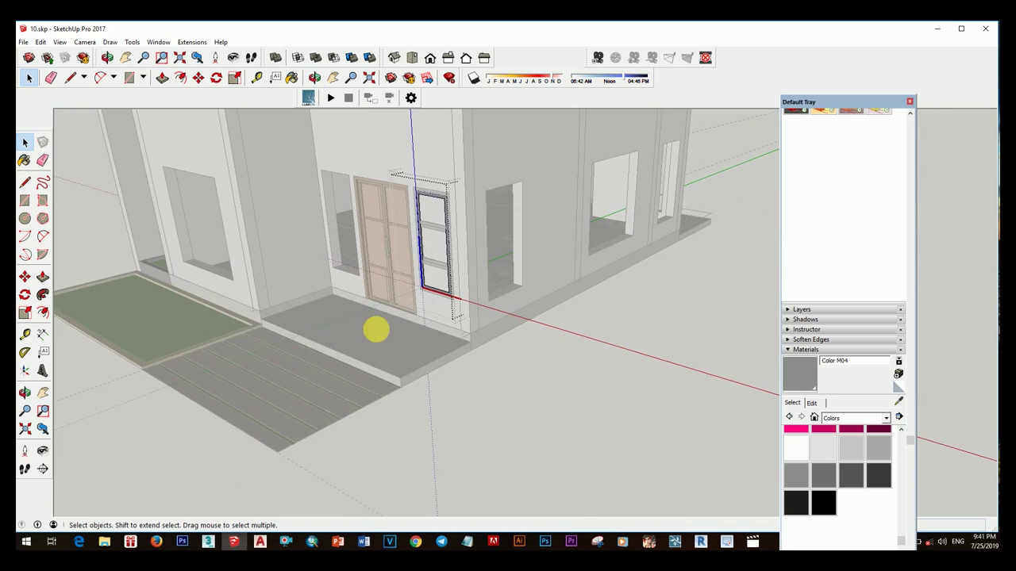
pyautogui.scroll(5, 494, 307)
# - Paint the window panes with Translucent Glass Tinted from the Glass and Mirrors category
pyautogui.moveTo(494, 306); pyautogui.dragTo(641, 317, button='middle')
pyautogui.scroll(3, 428, 310)
pyautogui.click(429, 310)
pyautogui.press('b')
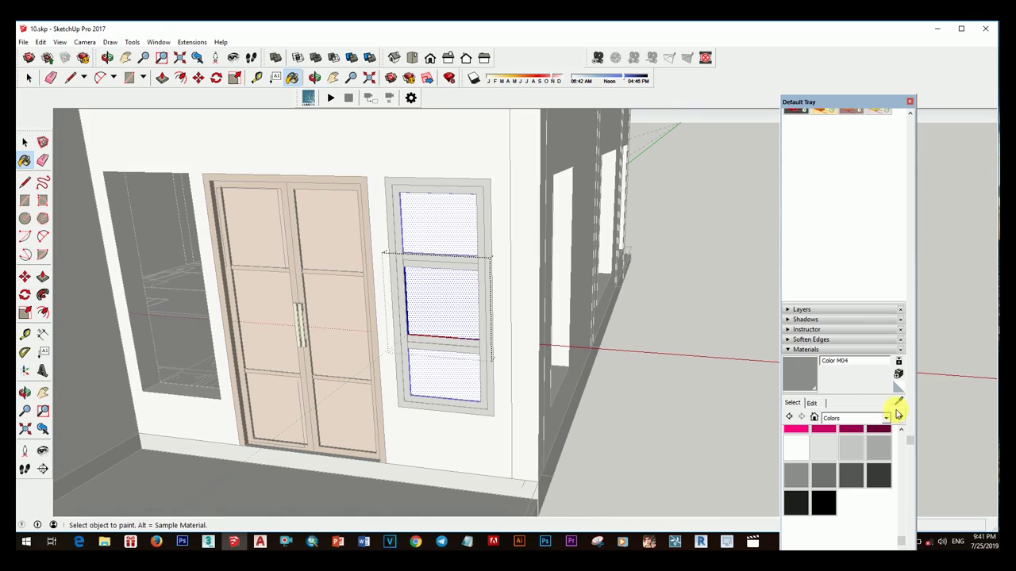
pyautogui.click(886, 418)
pyautogui.click(852, 322)
pyautogui.click(850, 494)
pyautogui.click(442, 302)
pyautogui.press('space')
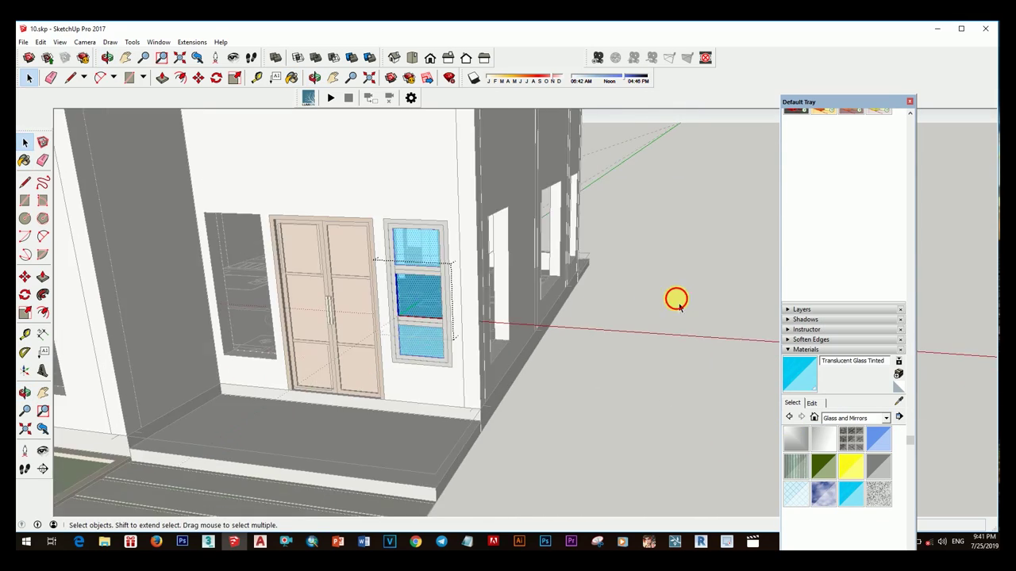
pyautogui.moveTo(674, 297)
pyautogui.mouseDown(button='middle')
pyautogui.moveTo(460, 345)
pyautogui.moveTo(437, 275)
pyautogui.mouseUp(button='middle')
pyautogui.scroll(3, 487, 361)
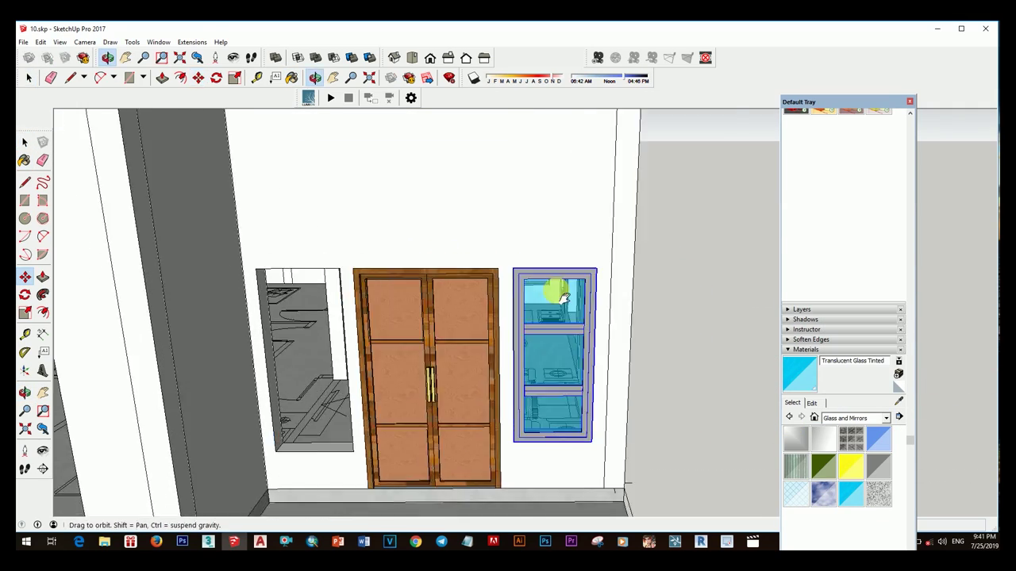
pyautogui.scroll(2, 404, 362)
pyautogui.scroll(4, 411, 369)
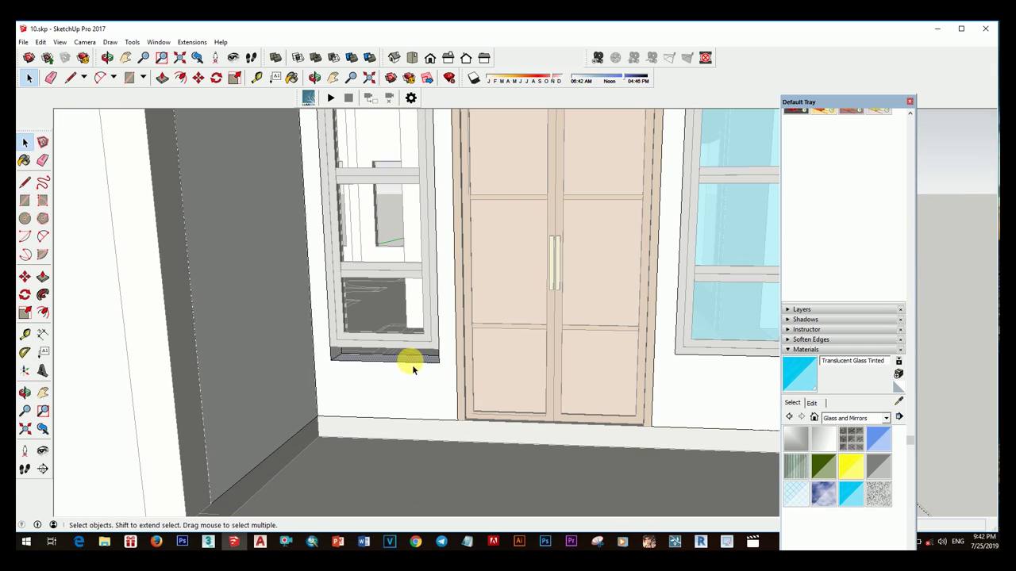
pyautogui.press('space')
pyautogui.scroll(-5, 522, 347)
pyautogui.scroll(2, 477, 344)
# - Make the tinted-glass window into a group
pyautogui.scroll(-2, 584, 336)
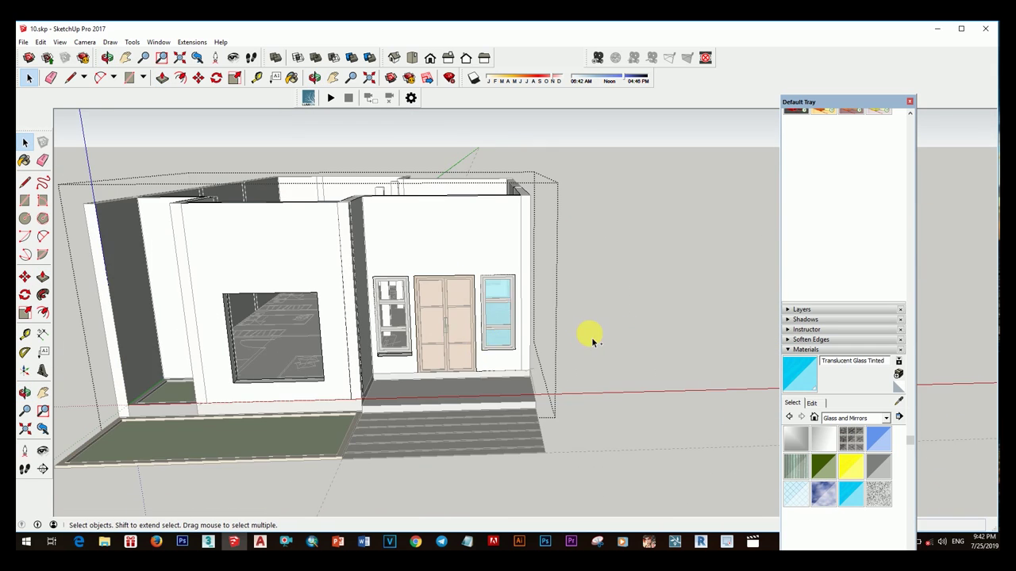
pyautogui.scroll(5, 524, 332)
pyautogui.scroll(2, 523, 332)
pyautogui.rightClick(532, 274)
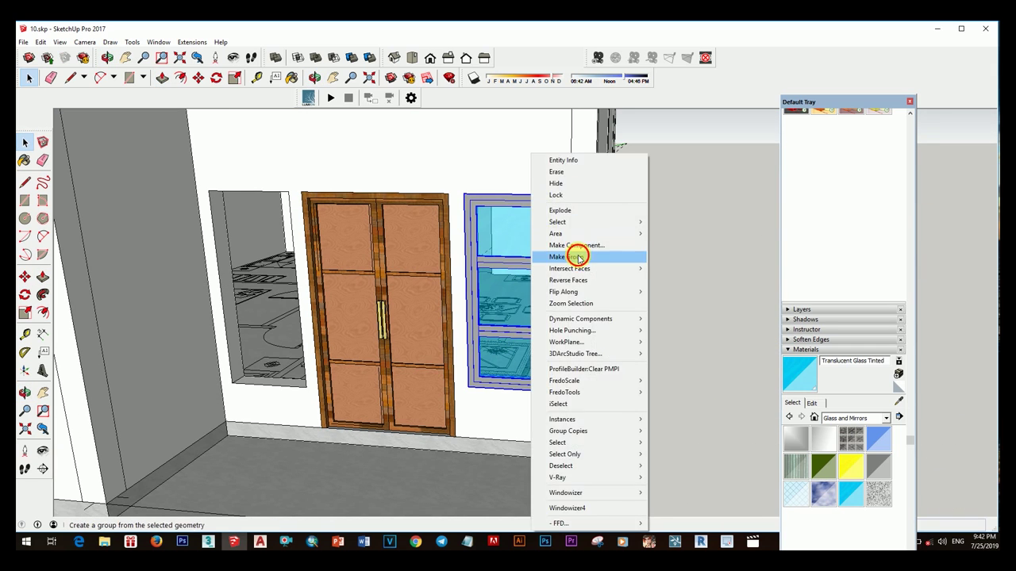
pyautogui.click(578, 257)
# - Place a copy of the window in the opening on the door's left side
pyautogui.press('ctrl')
pyautogui.click(209, 192)
pyautogui.scroll(2, 323, 215)
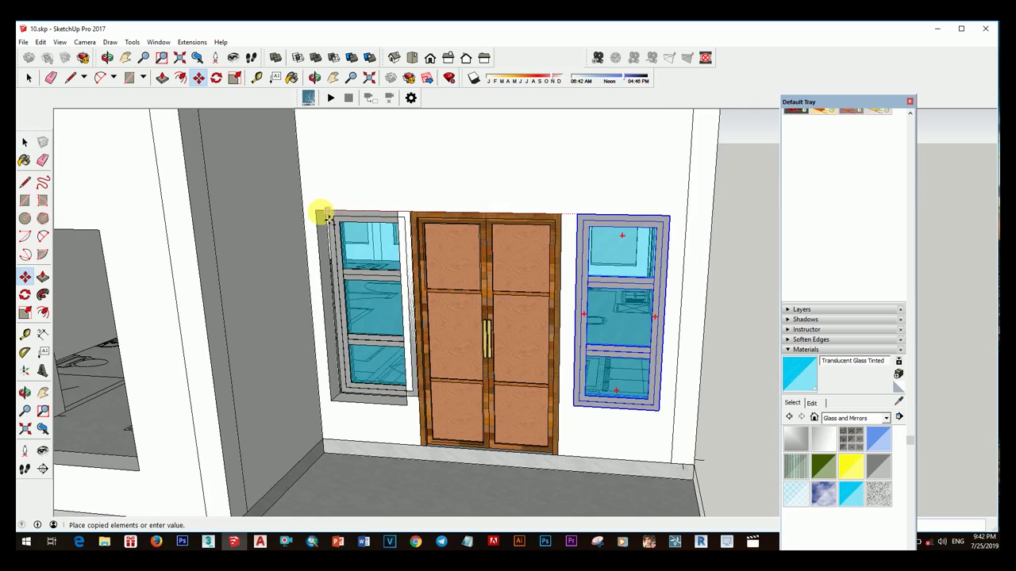
pyautogui.press('space')
pyautogui.scroll(3, 415, 341)
# - Copy the window beside the door and drop the new copy beside the house
pyautogui.press('space')
pyautogui.scroll(-5, 555, 326)
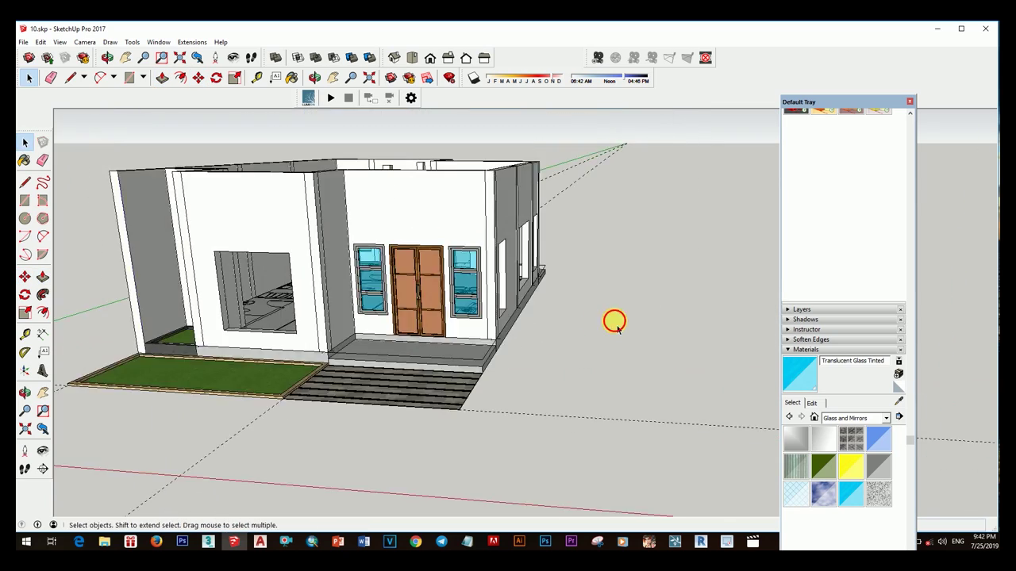
pyautogui.click(453, 318)
pyautogui.scroll(2, 460, 326)
pyautogui.press('m')
pyautogui.click(469, 325)
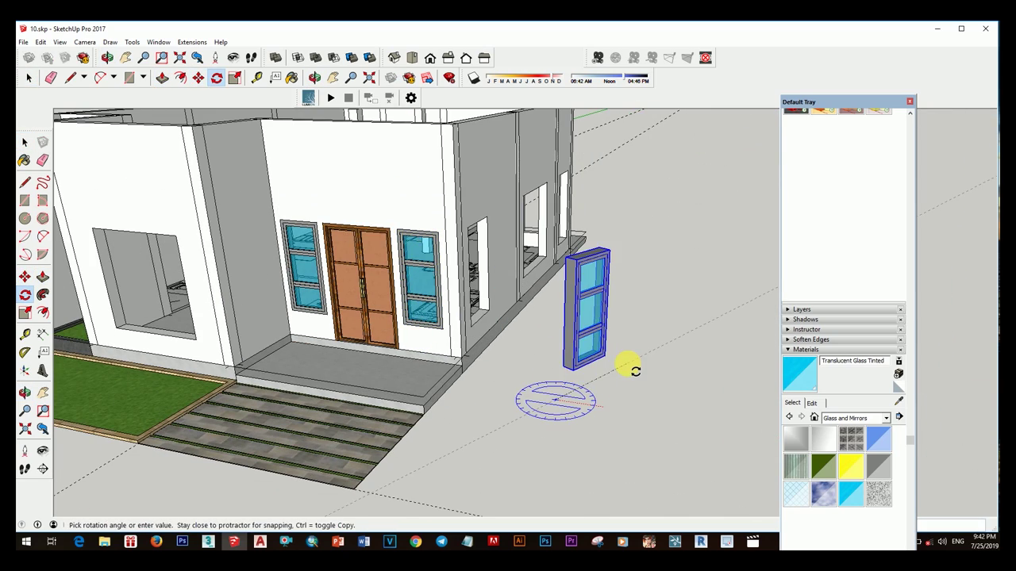
# - Move the rotated tinted window copy into the side wall opening
pyautogui.press('m')
pyautogui.click(570, 365)
pyautogui.scroll(3, 556, 373)
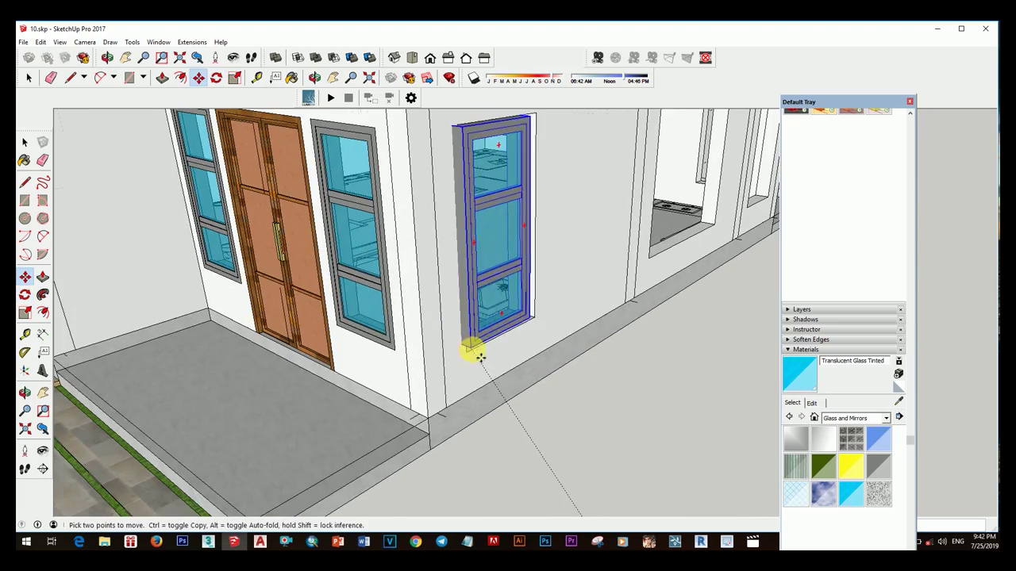
pyautogui.click(477, 354)
pyautogui.press('space')
pyautogui.moveTo(476, 355)
pyautogui.mouseDown(button='middle')
pyautogui.moveTo(716, 356)
pyautogui.moveTo(329, 306)
pyautogui.moveTo(481, 312)
pyautogui.mouseUp(button='middle')
pyautogui.scroll(3, 482, 312)
pyautogui.scroll(2, 490, 293)
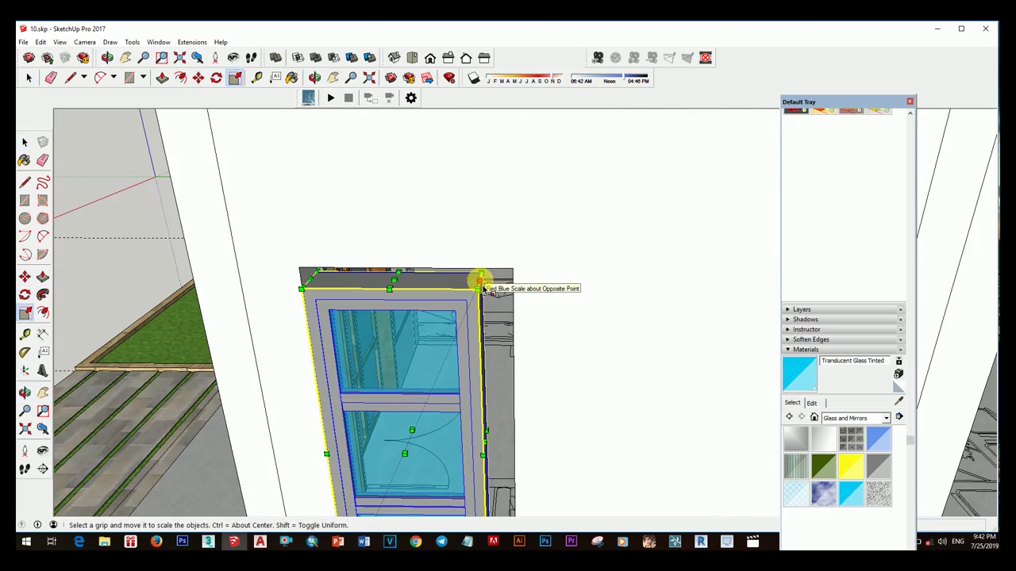
# - Copy the window alongside itself to fill the wide side opening as a pair
pyautogui.press('space')
pyautogui.scroll(-5, 517, 278)
pyautogui.moveTo(529, 295); pyautogui.dragTo(465, 290, button='middle')
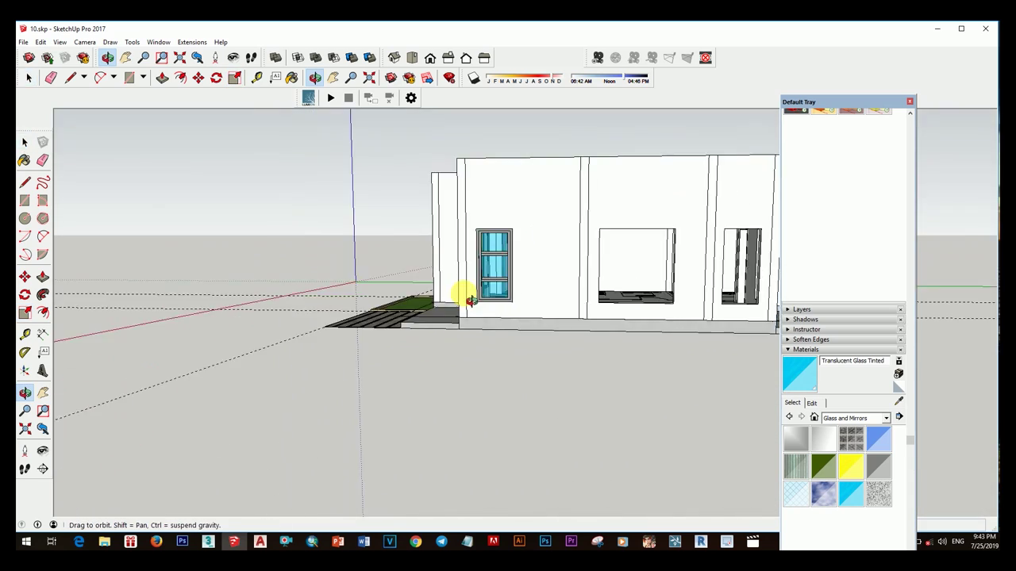
pyautogui.scroll(3, 544, 320)
pyautogui.scroll(2, 452, 350)
pyautogui.press('m')
pyautogui.scroll(-4, 452, 349)
pyautogui.moveTo(452, 349); pyautogui.dragTo(496, 324, button='middle')
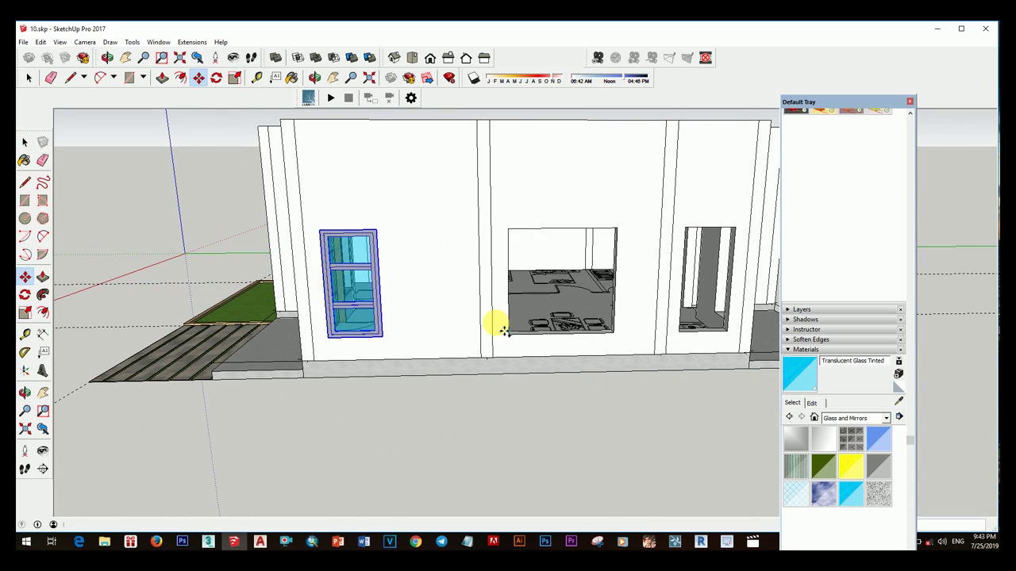
pyautogui.press('space')
pyautogui.scroll(-5, 583, 343)
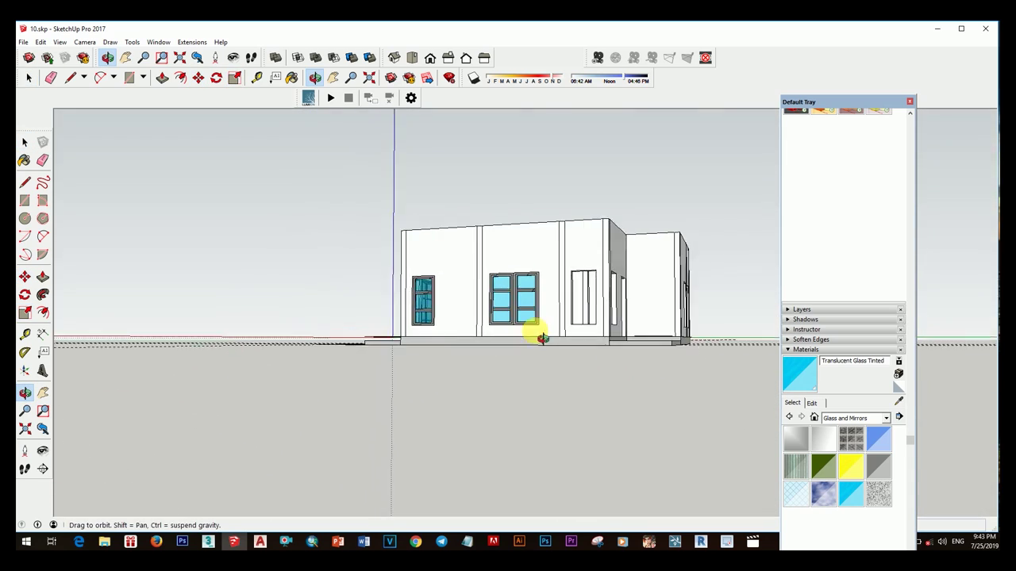
pyautogui.moveTo(669, 415)
pyautogui.mouseDown(button='middle')
pyautogui.moveTo(405, 355)
pyautogui.moveTo(585, 404)
pyautogui.moveTo(517, 358)
pyautogui.moveTo(537, 335)
pyautogui.mouseUp(button='middle')
pyautogui.scroll(3, 537, 336)
# - Move the window so it sits right of the double window
pyautogui.scroll(2, 570, 398)
pyautogui.press('m')
pyautogui.click(570, 399)
pyautogui.moveTo(569, 398); pyautogui.dragTo(567, 408, button='middle')
pyautogui.scroll(3, 567, 408)
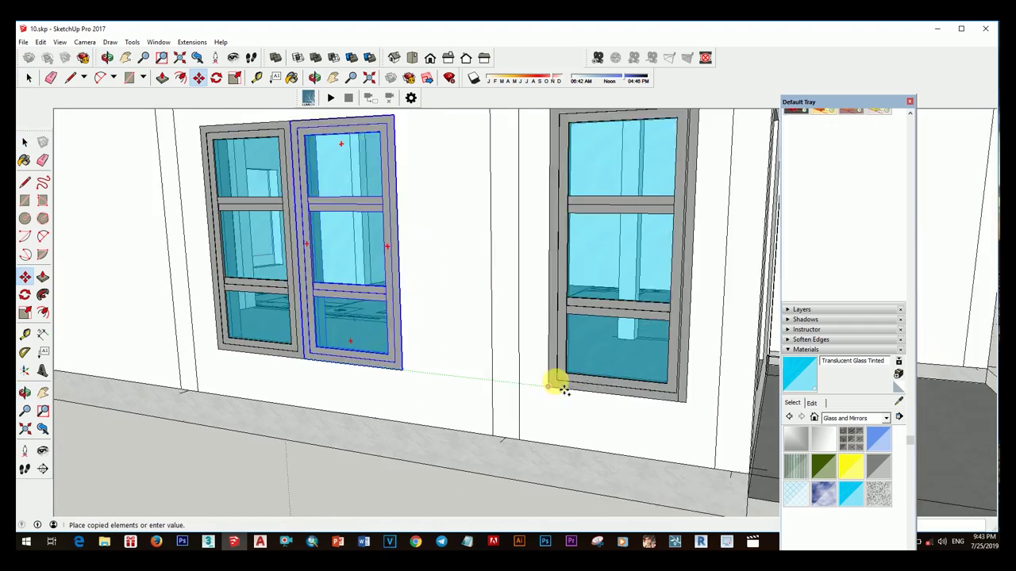
pyautogui.scroll(-3, 556, 381)
pyautogui.click(608, 374)
pyautogui.moveTo(608, 374); pyautogui.dragTo(623, 404, button='middle')
pyautogui.press('space')
pyautogui.scroll(5, 545, 374)
pyautogui.moveTo(544, 374); pyautogui.dragTo(553, 371, button='middle')
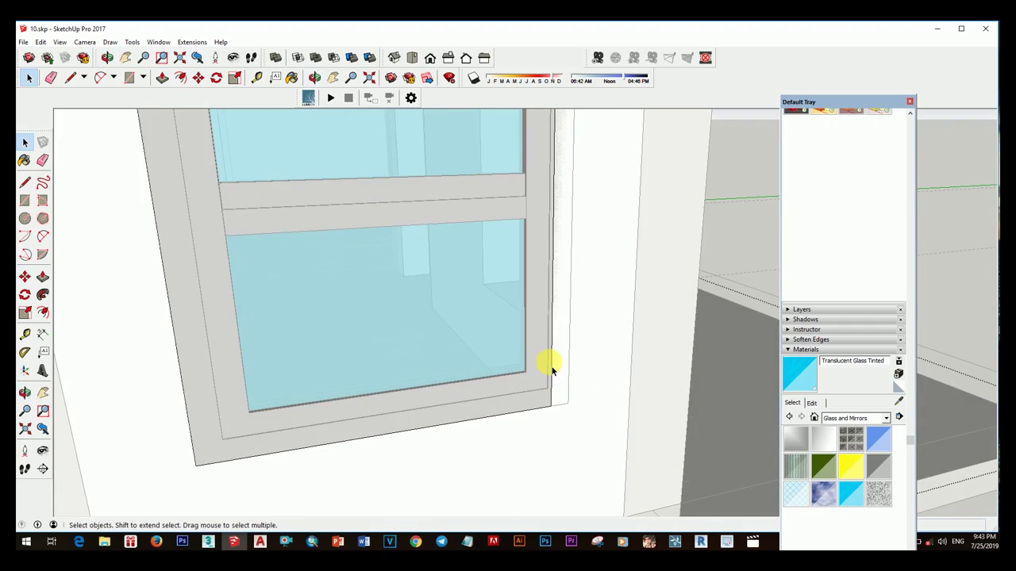
pyautogui.scroll(-5, 570, 365)
# - Bring a copy of the window toward the doorway and rotate it
pyautogui.press('space')
pyautogui.click(392, 345)
pyautogui.press('m')
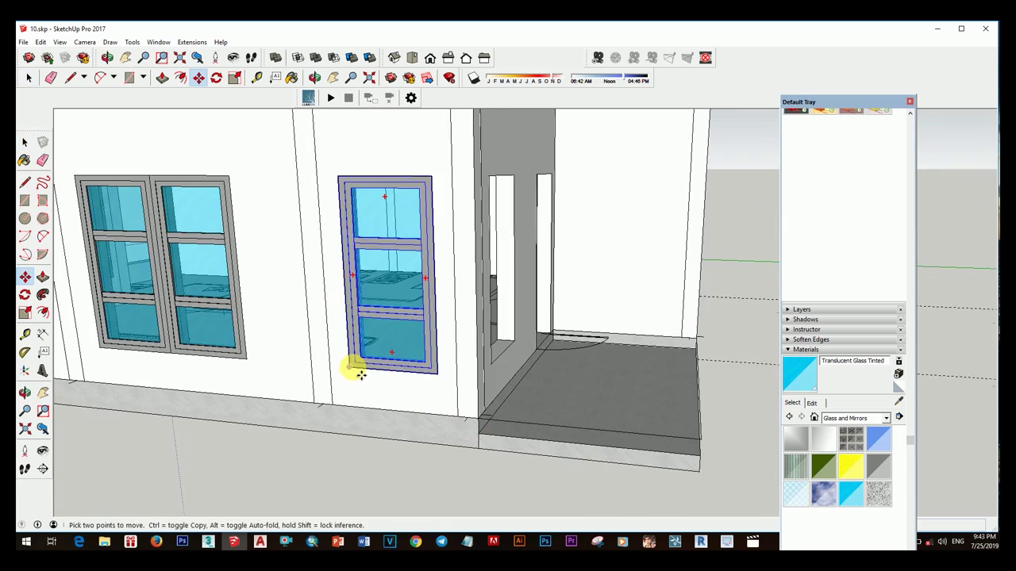
pyautogui.click(352, 368)
pyautogui.press('ctrl')
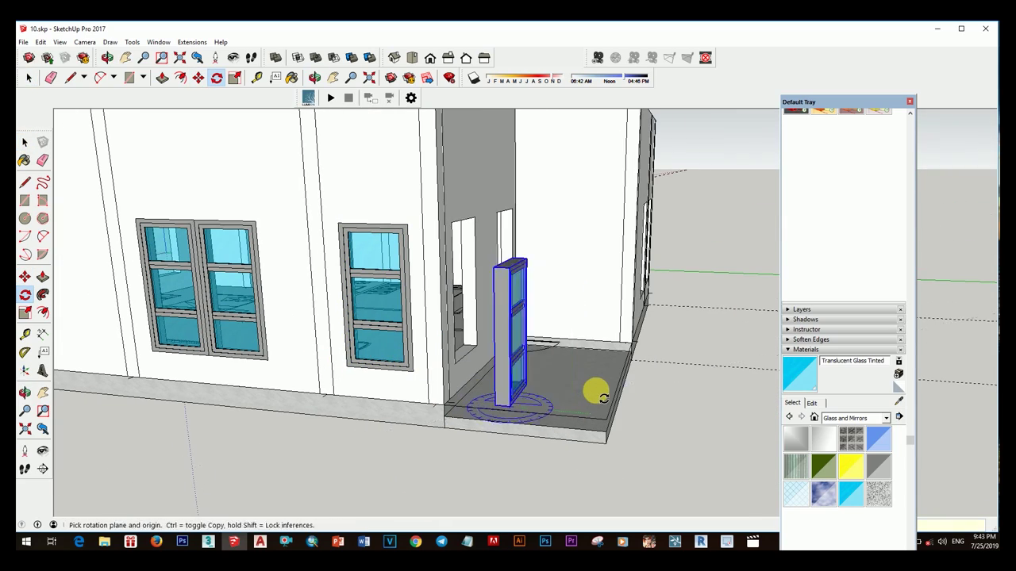
pyautogui.press('m')
pyautogui.moveTo(597, 392); pyautogui.dragTo(351, 408, button='middle')
pyautogui.scroll(3, 352, 407)
pyautogui.scroll(2, 368, 356)
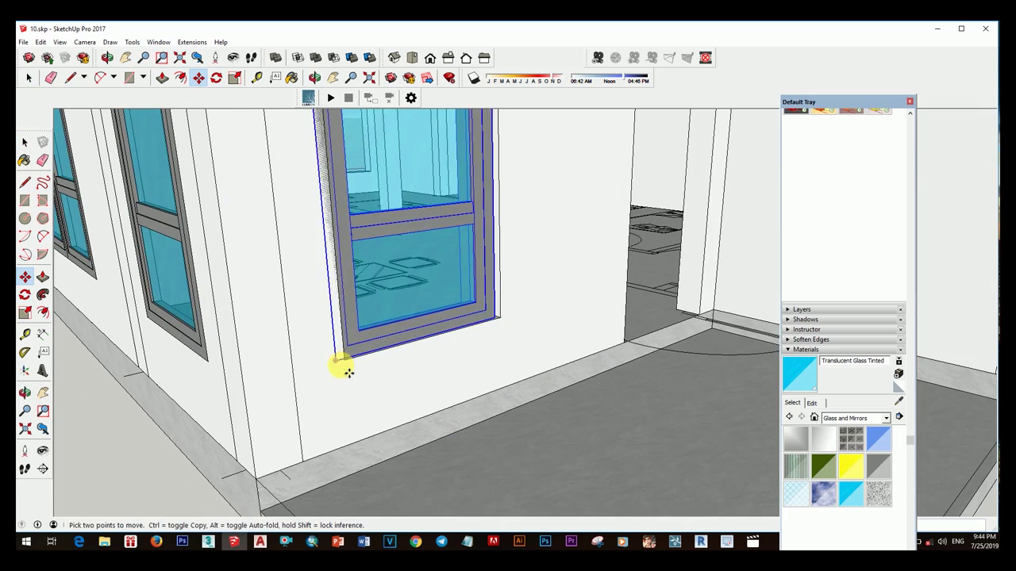
pyautogui.scroll(3, 369, 373)
pyautogui.press('space')
pyautogui.scroll(-3, 574, 347)
pyautogui.scroll(-5, 532, 399)
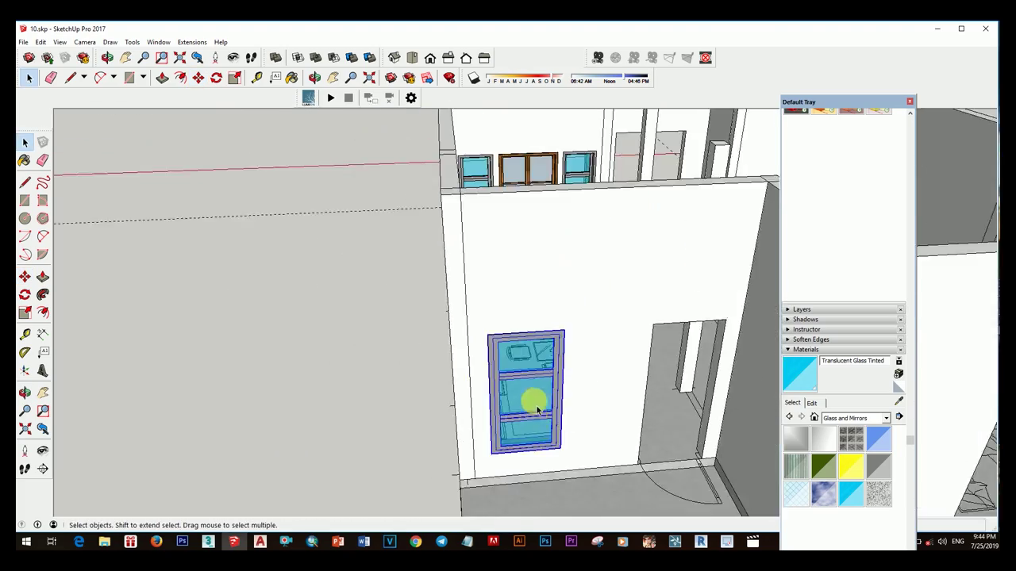
pyautogui.moveTo(533, 399); pyautogui.dragTo(553, 357, button='middle')
# - Start another copy of the window and orbit to another side of the building
pyautogui.press('m')
pyautogui.scroll(3, 553, 358)
pyautogui.click(419, 381)
pyautogui.press('ctrl')
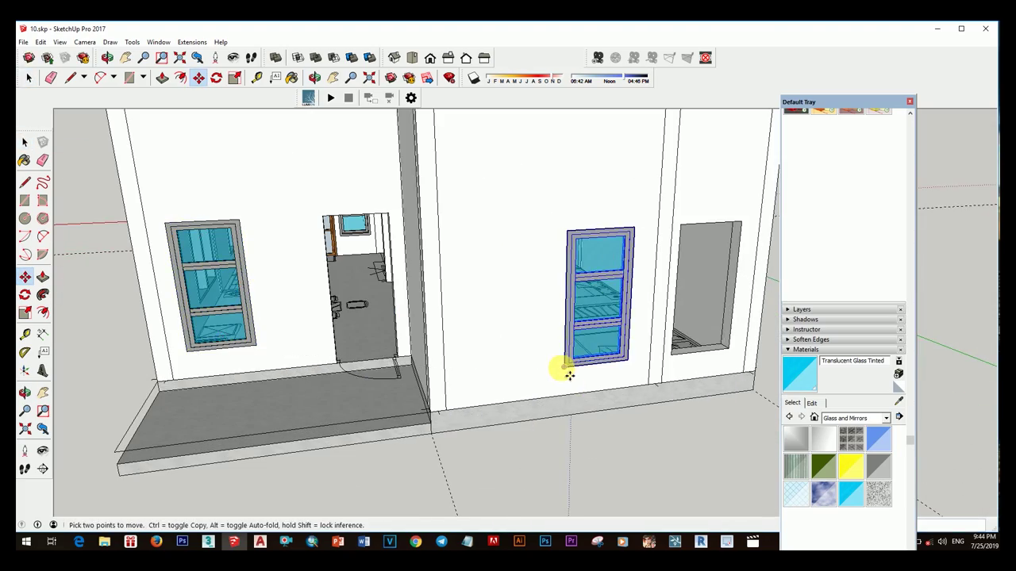
pyautogui.scroll(3, 633, 382)
pyautogui.press('space')
pyautogui.scroll(-5, 567, 386)
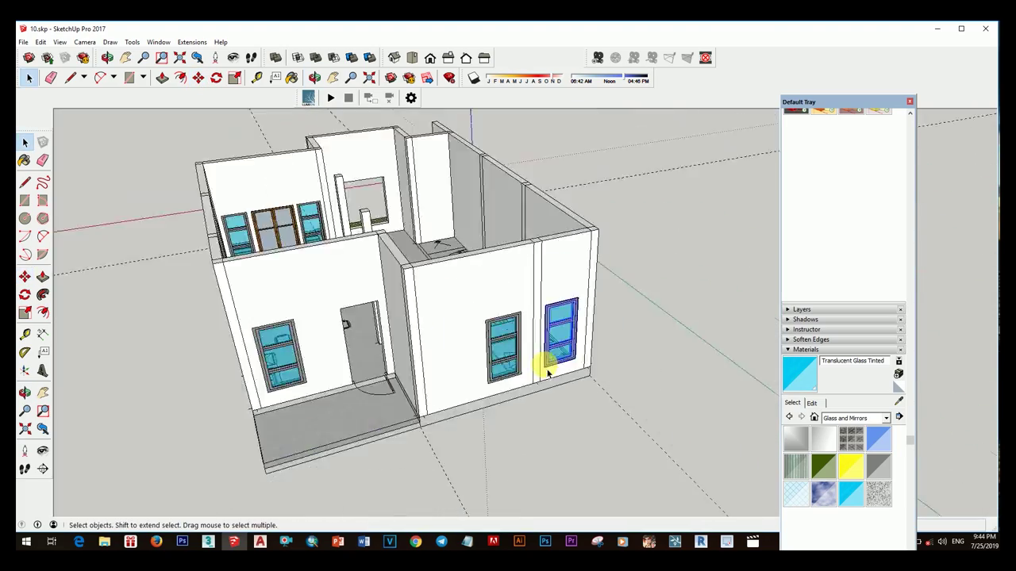
pyautogui.moveTo(546, 358)
pyautogui.mouseDown(button='middle')
pyautogui.moveTo(644, 341)
pyautogui.moveTo(518, 385)
pyautogui.mouseUp(button='middle')
# - Copy the double glass window and rotate it to face the side wall
pyautogui.click(551, 395)
pyautogui.press('m')
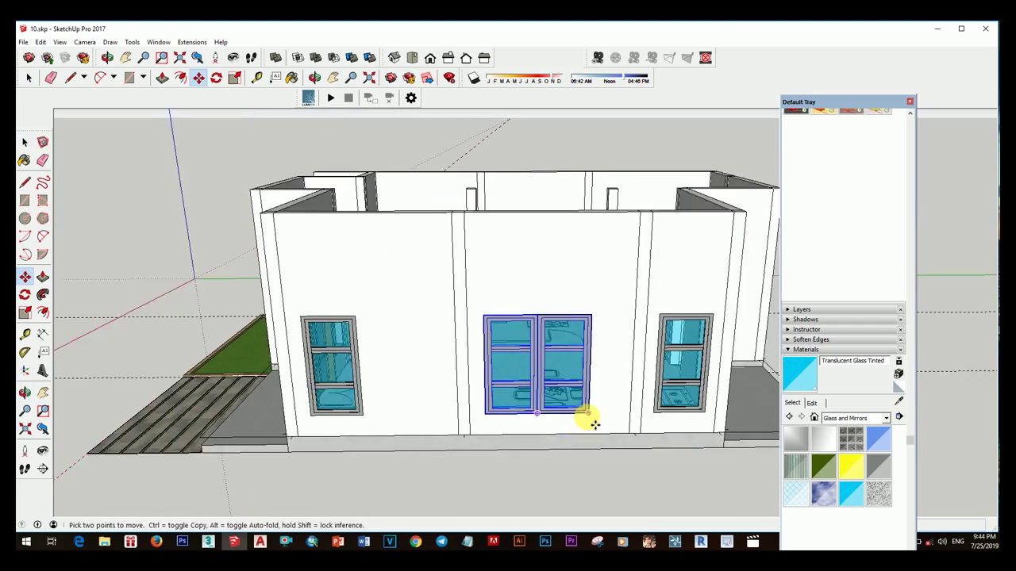
pyautogui.click(590, 422)
pyautogui.press('ctrl')
pyautogui.moveTo(589, 421); pyautogui.dragTo(658, 465, button='middle')
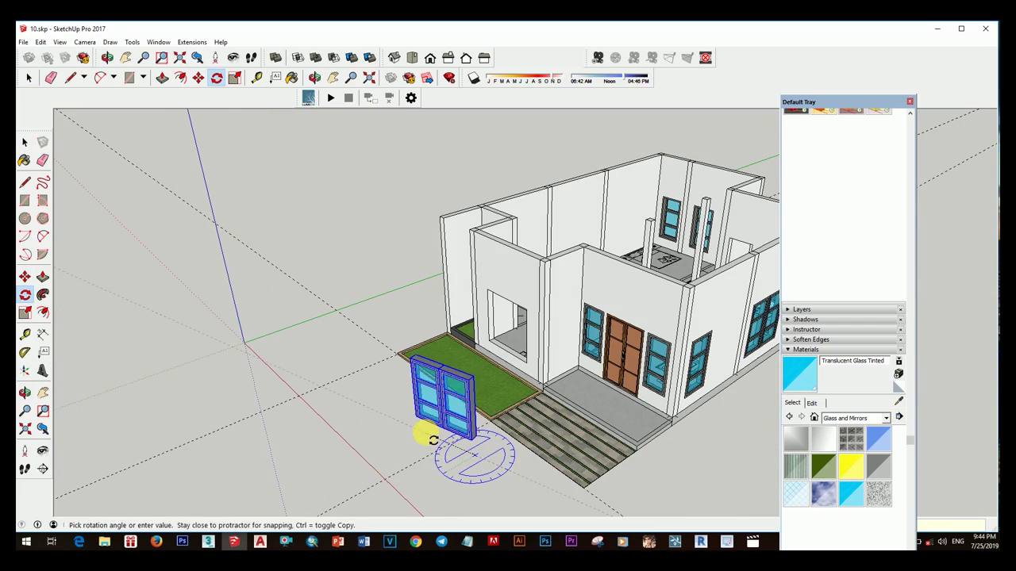
pyautogui.moveTo(433, 439); pyautogui.dragTo(612, 476, button='middle')
pyautogui.scroll(3, 604, 444)
pyautogui.press('space')
pyautogui.moveTo(566, 301); pyautogui.dragTo(612, 415, button='middle')
pyautogui.scroll(3, 642, 398)
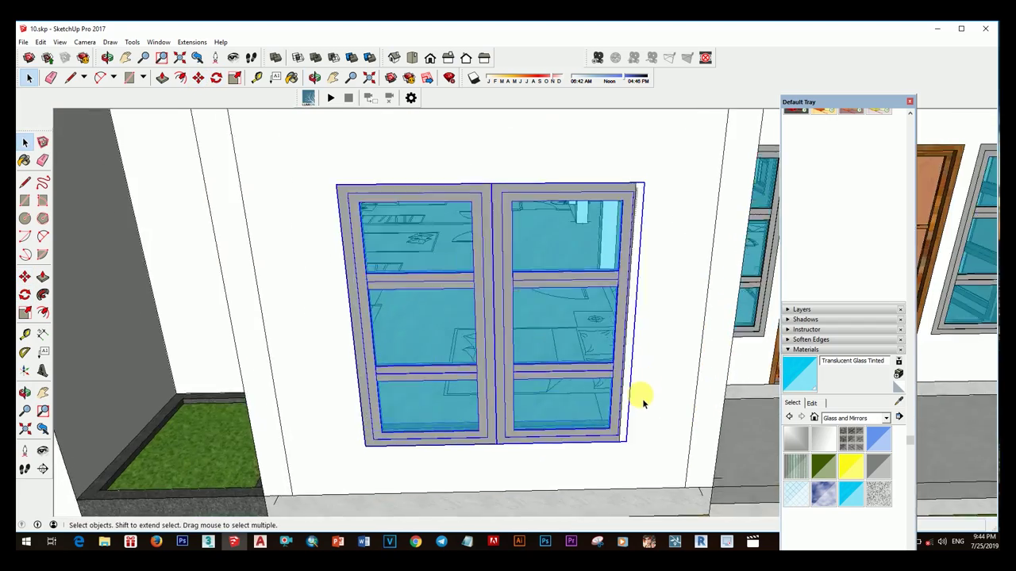
pyautogui.click(644, 396)
# - Orbit around the house to review the newly placed side-wall window
pyautogui.scroll(3, 658, 392)
pyautogui.scroll(2, 680, 389)
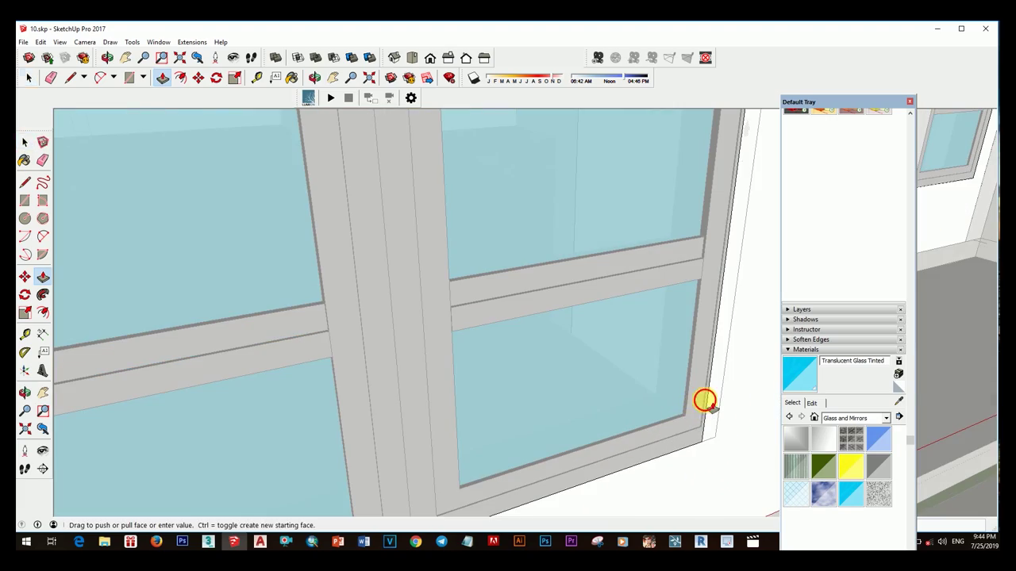
pyautogui.scroll(-5, 718, 444)
pyautogui.moveTo(458, 386); pyautogui.dragTo(426, 356, button='middle')
pyautogui.press('space')
pyautogui.scroll(-3, 499, 385)
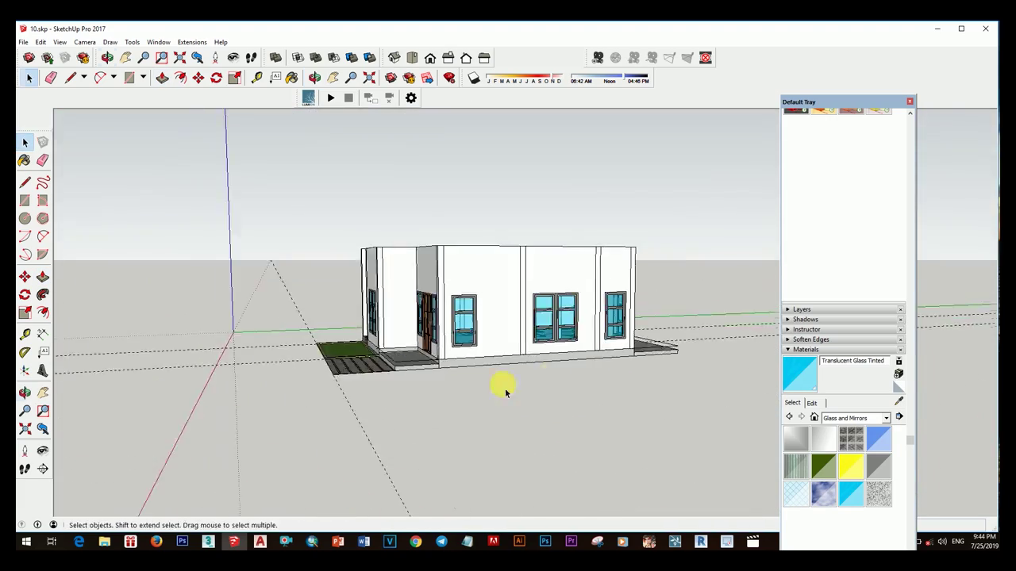
pyautogui.scroll(2, 485, 401)
pyautogui.moveTo(499, 386)
pyautogui.mouseDown(button='middle')
pyautogui.moveTo(485, 401)
pyautogui.moveTo(583, 446)
pyautogui.mouseUp(button='middle')
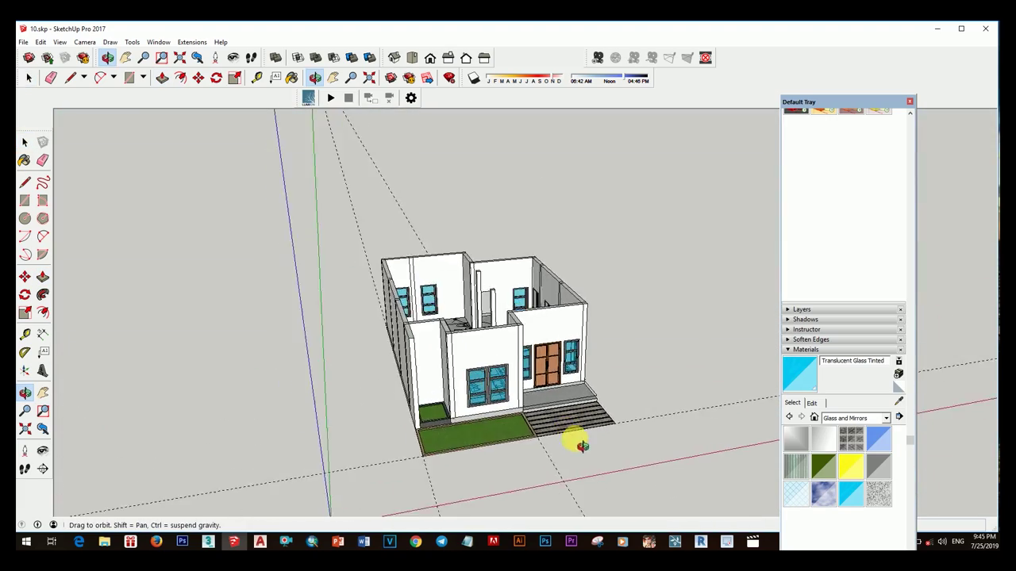
pyautogui.moveTo(539, 421); pyautogui.dragTo(633, 388, button='middle')
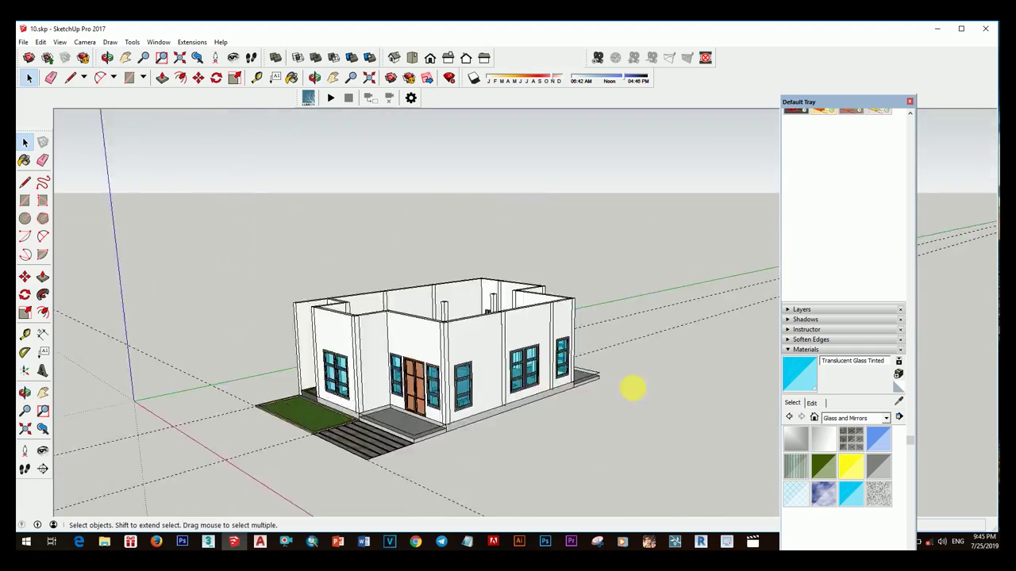
# - Copy the right leaf of the wooden front door over to the side porch
pyautogui.scroll(2, 427, 380)
pyautogui.moveTo(426, 379); pyautogui.dragTo(545, 408, button='middle')
pyautogui.scroll(5, 544, 408)
pyautogui.scroll(2, 596, 352)
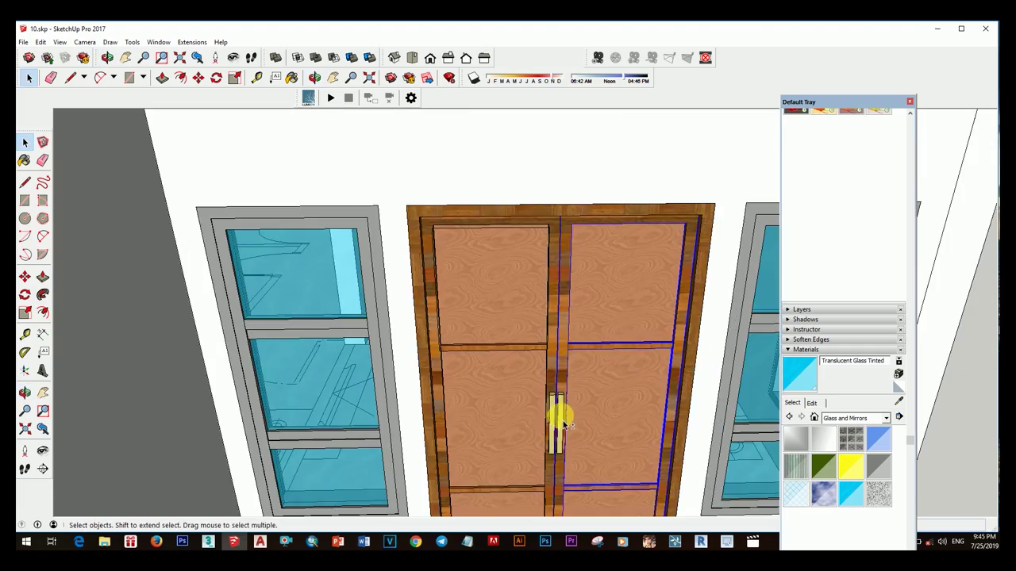
pyautogui.scroll(-1, 572, 446)
pyautogui.scroll(2, 571, 446)
pyautogui.scroll(-3, 596, 359)
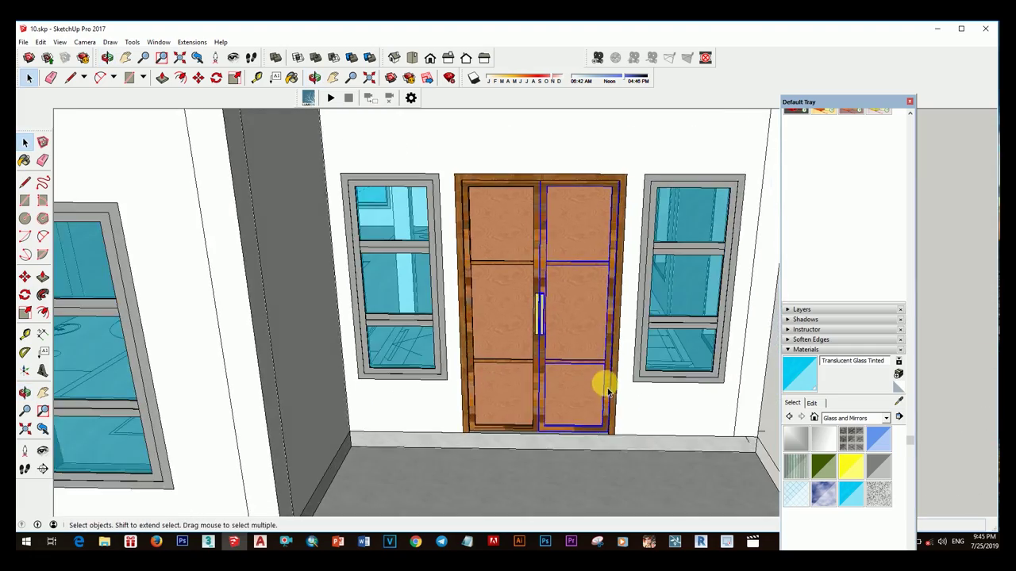
pyautogui.scroll(3, 601, 381)
pyautogui.moveTo(555, 420); pyautogui.dragTo(512, 425, button='middle')
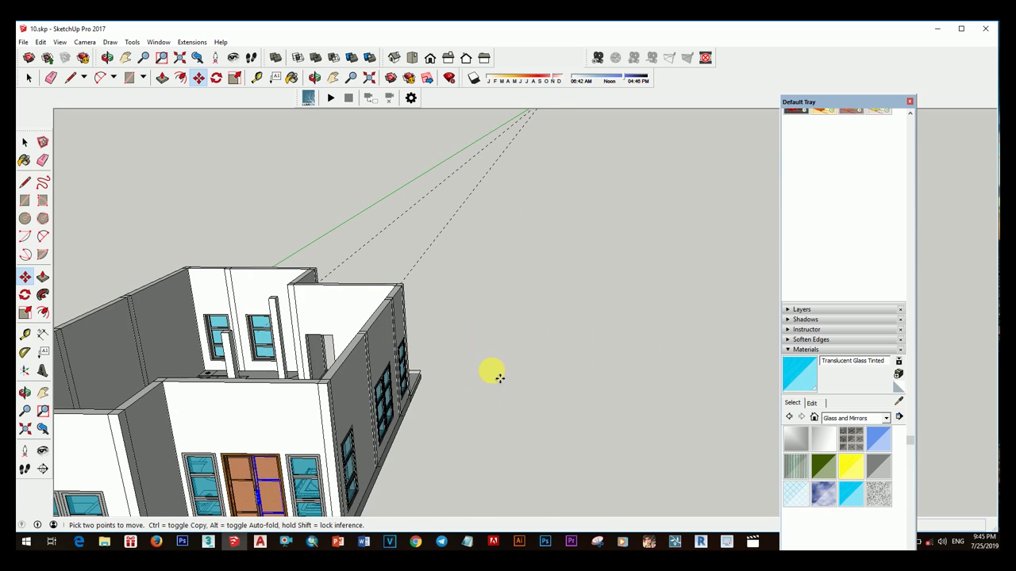
pyautogui.scroll(5, 503, 370)
pyautogui.scroll(3, 481, 426)
pyautogui.keyDown('ctrl'); pyautogui.click(481, 426); pyautogui.keyUp('ctrl')
pyautogui.moveTo(460, 453); pyautogui.dragTo(591, 339, button='middle')
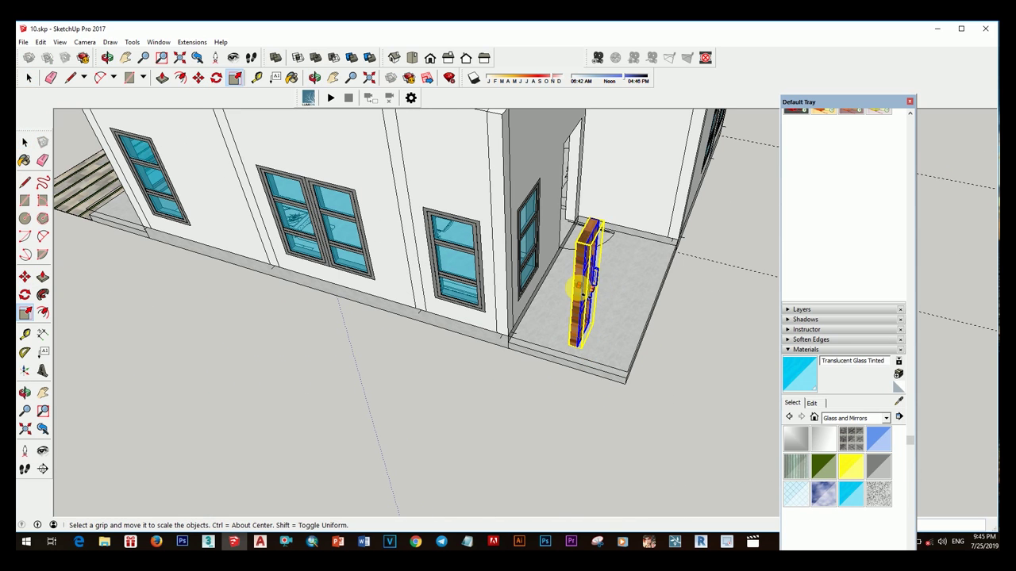
pyautogui.press('space')
pyautogui.moveTo(582, 297)
pyautogui.mouseDown(button='middle')
pyautogui.moveTo(579, 345)
pyautogui.moveTo(607, 419)
pyautogui.mouseUp(button='middle')
pyautogui.scroll(3, 623, 346)
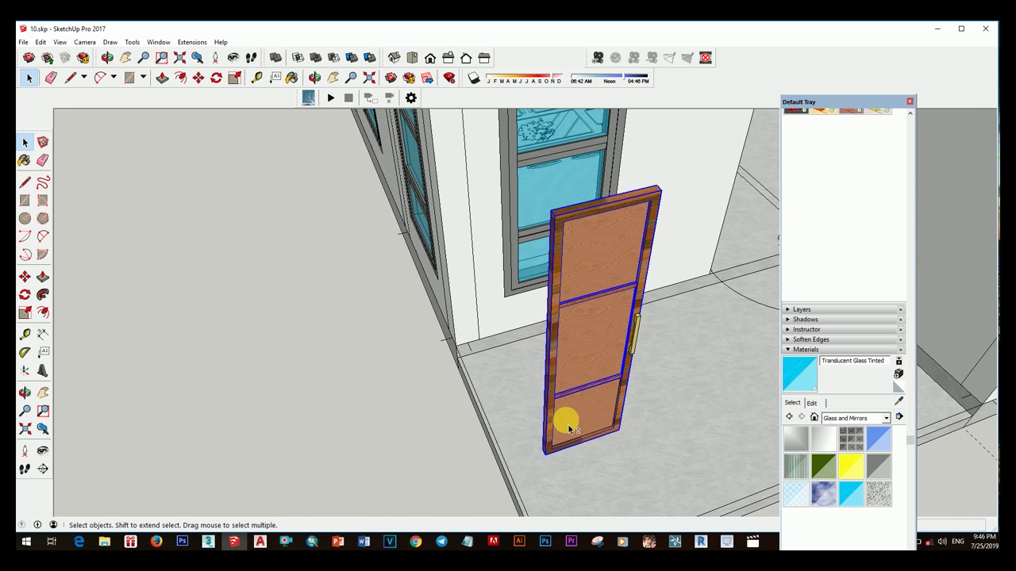
# - Make the door-leaf copy a group and start scaling it narrower
pyautogui.rightClick(603, 341)
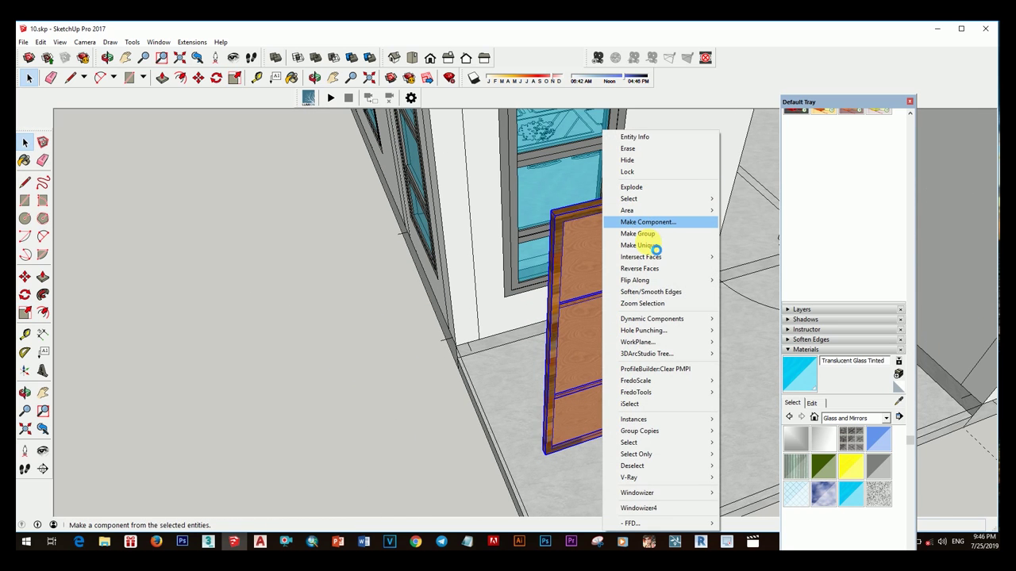
pyautogui.click(658, 235)
pyautogui.scroll(-3, 621, 380)
pyautogui.moveTo(670, 380)
pyautogui.mouseDown(button='middle')
pyautogui.moveTo(534, 492)
pyautogui.moveTo(691, 367)
pyautogui.moveTo(588, 390)
pyautogui.mouseUp(button='middle')
pyautogui.press('s')
pyautogui.press('space')
# - Draw a rectangle across the side doorway and inset a thin frame border
pyautogui.press('r')
pyautogui.click(569, 277)
pyautogui.moveTo(584, 305)
pyautogui.mouseDown(button='middle')
pyautogui.moveTo(626, 363)
pyautogui.moveTo(578, 374)
pyautogui.mouseUp(button='middle')
pyautogui.click(626, 363)
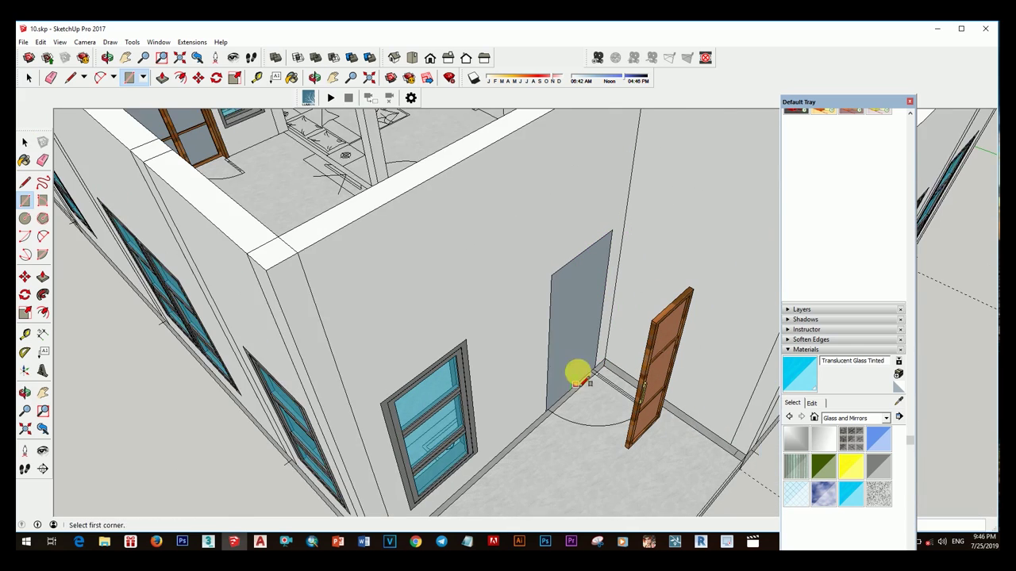
pyautogui.press('space')
pyautogui.click(586, 348)
pyautogui.click(599, 337)
pyautogui.press('space')
pyautogui.moveTo(598, 337); pyautogui.dragTo(574, 357, button='middle')
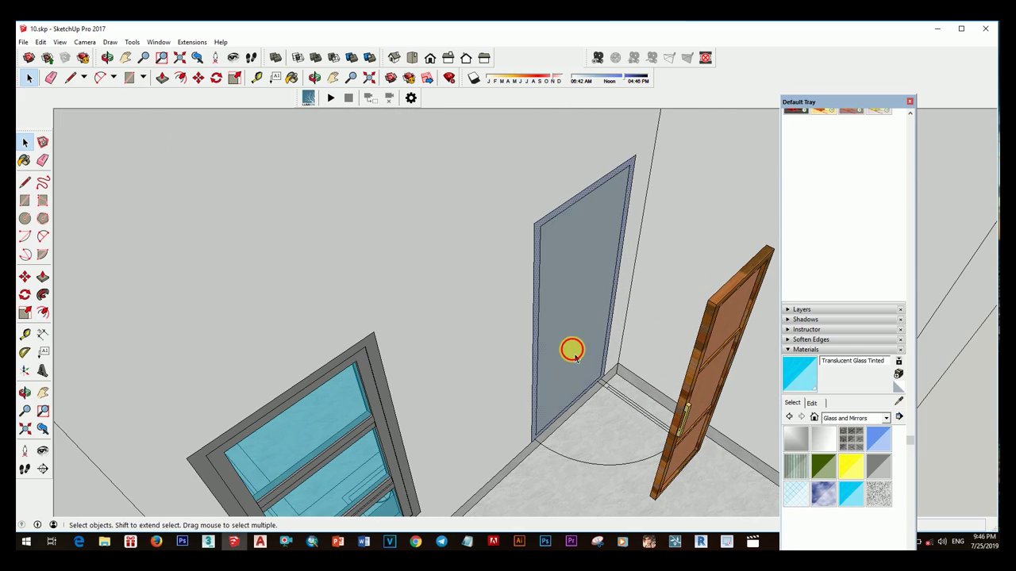
pyautogui.scroll(3, 615, 337)
pyautogui.press('space')
pyautogui.scroll(-3, 584, 365)
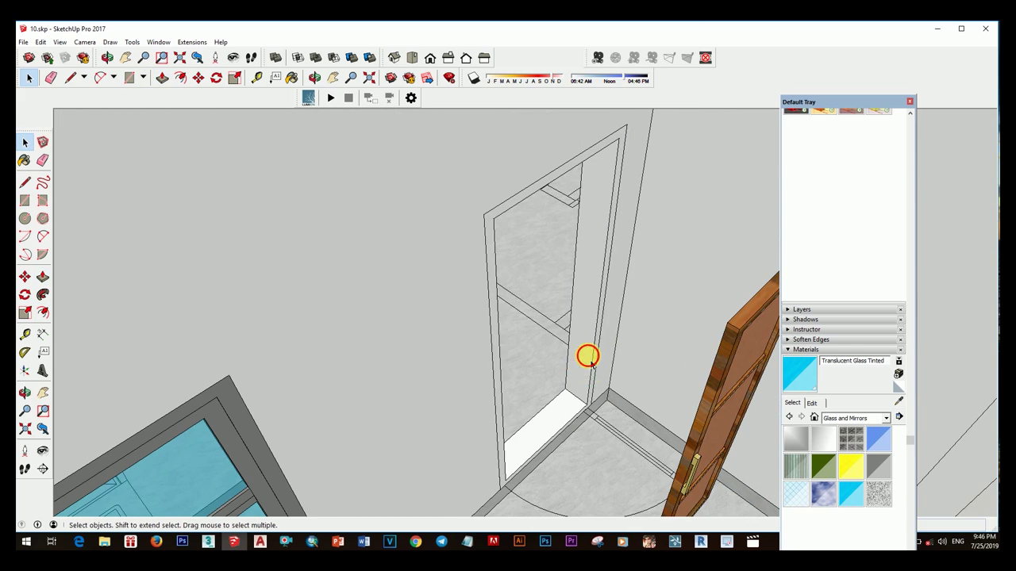
# - Select the door copy and move it toward the side doorway
pyautogui.click(538, 341)
pyautogui.scroll(-3, 608, 386)
pyautogui.click(608, 386)
pyautogui.press('m')
pyautogui.scroll(3, 579, 404)
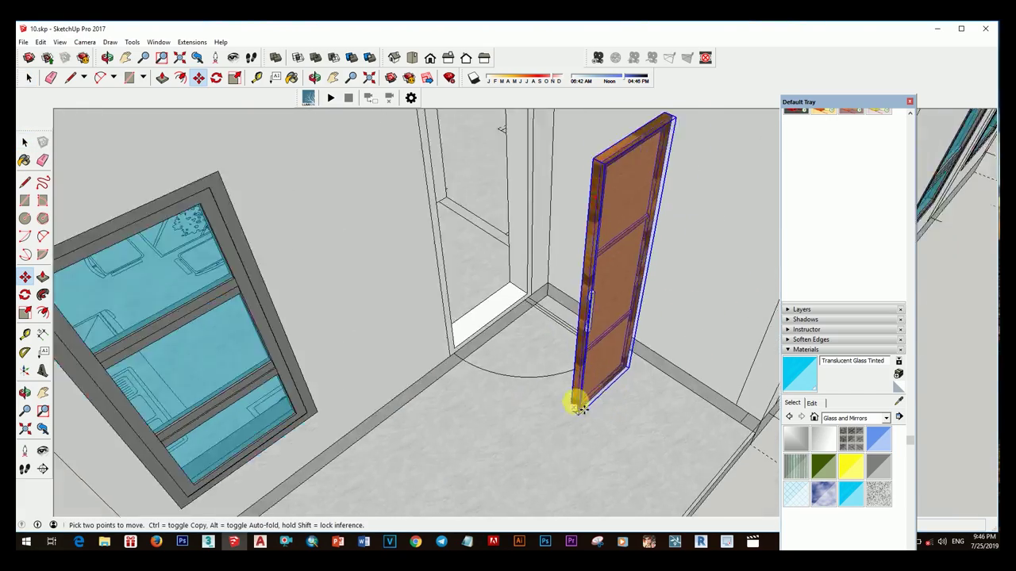
pyautogui.scroll(3, 544, 390)
pyautogui.press('space')
pyautogui.moveTo(483, 273)
pyautogui.mouseDown(button='middle')
pyautogui.moveTo(415, 290)
pyautogui.moveTo(487, 390)
pyautogui.mouseUp(button='middle')
# - Erase stray geometry and move the door into the doorway frame
pyautogui.press('space')
pyautogui.scroll(2, 501, 412)
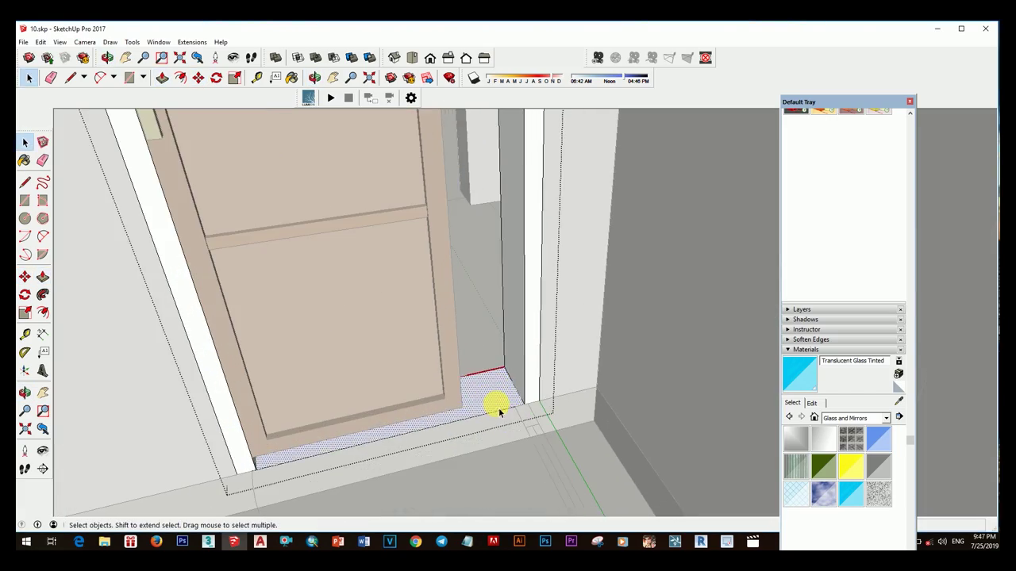
pyautogui.press('space')
pyautogui.scroll(-3, 507, 421)
pyautogui.scroll(2, 716, 458)
pyautogui.scroll(2, 479, 331)
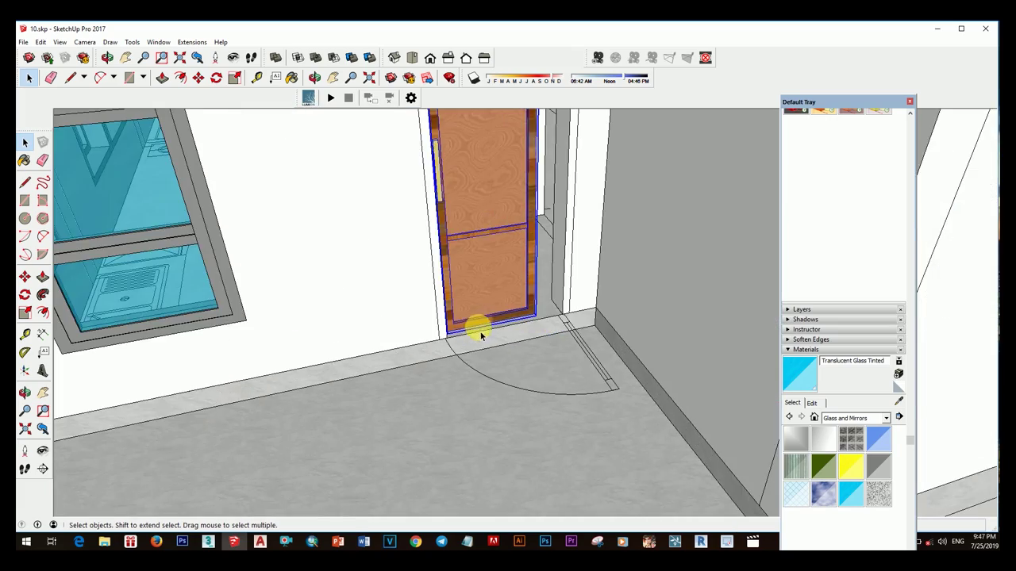
pyautogui.press('m')
pyautogui.press('space')
pyautogui.scroll(-3, 489, 354)
pyautogui.scroll(3, 533, 325)
# - Scale the door to fill the frame width, then view the house from a corner
pyautogui.press('s')
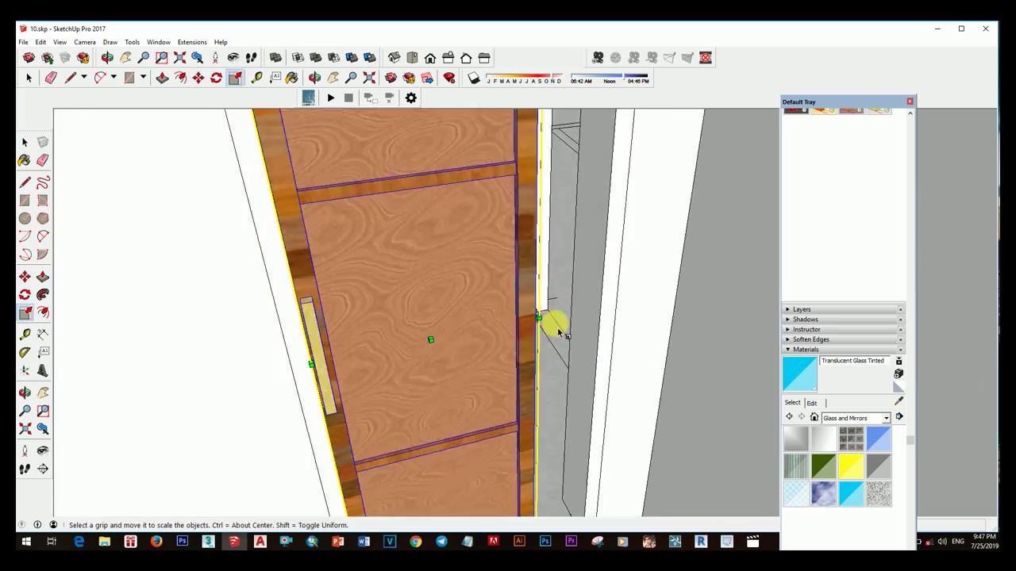
pyautogui.moveTo(551, 325); pyautogui.dragTo(415, 426, button='middle')
pyautogui.scroll(2, 421, 396)
pyautogui.press('space')
pyautogui.scroll(-2, 433, 361)
pyautogui.scroll(-5, 476, 306)
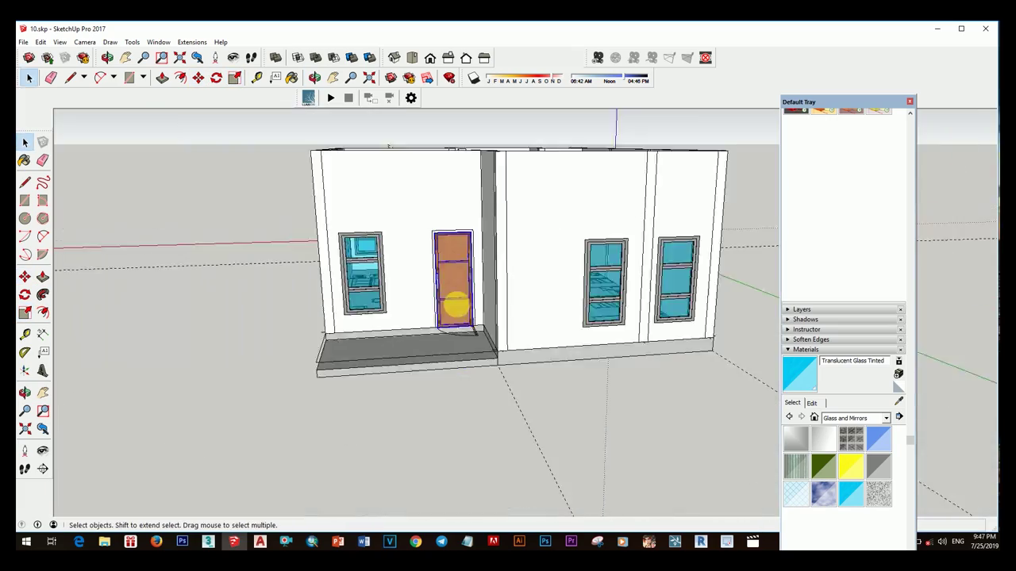
pyautogui.moveTo(453, 299)
pyautogui.mouseDown(button='middle')
pyautogui.moveTo(465, 310)
pyautogui.moveTo(442, 337)
pyautogui.mouseUp(button='middle')
pyautogui.press('space')
pyautogui.scroll(3, 492, 317)
pyautogui.scroll(-3, 612, 380)
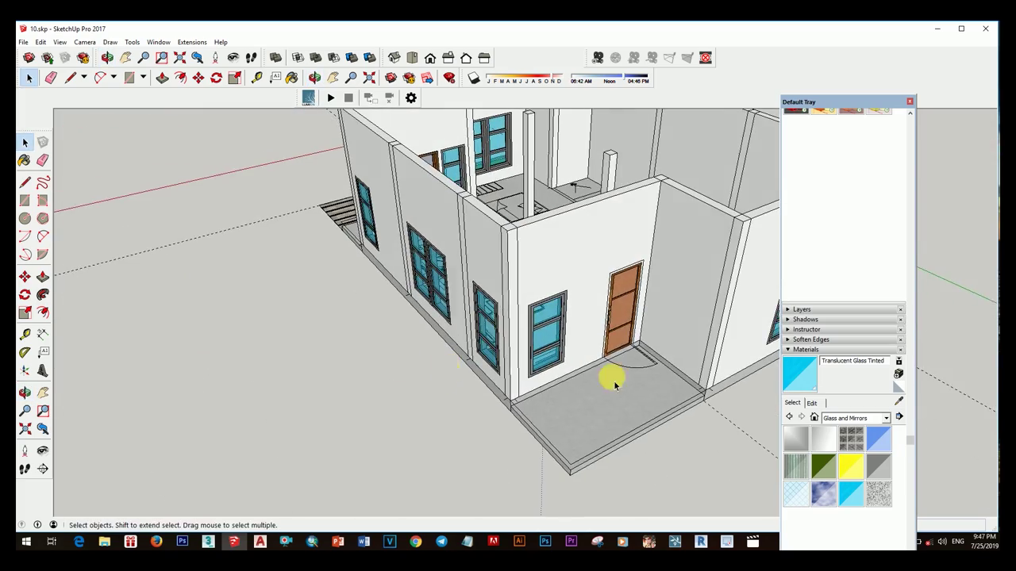
pyautogui.press('b')
pyautogui.scroll(-2, 674, 356)
# - Sample the door's Wood Floor Parquet as the current paint material
pyautogui.scroll(4, 365, 377)
pyautogui.keyDown('alt'); pyautogui.click(367, 379); pyautogui.keyUp('alt')
pyautogui.scroll(-4, 367, 379)
pyautogui.scroll(5, 624, 254)
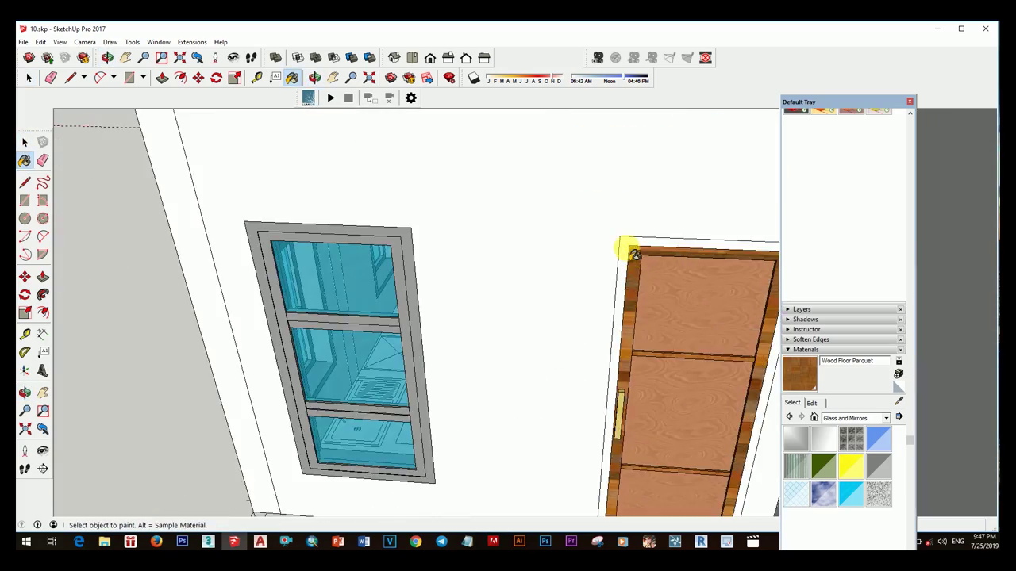
pyautogui.scroll(-3, 566, 272)
pyautogui.scroll(-3, 395, 349)
# - Orbit and zoom in on the front porch corner of the house
pyautogui.press('space')
pyautogui.moveTo(505, 266)
pyautogui.mouseDown(button='middle')
pyautogui.moveTo(642, 379)
pyautogui.moveTo(483, 344)
pyautogui.moveTo(526, 352)
pyautogui.moveTo(516, 369)
pyautogui.moveTo(385, 396)
pyautogui.mouseUp(button='middle')
pyautogui.scroll(2, 515, 368)
pyautogui.scroll(3, 519, 402)
pyautogui.scroll(3, 478, 407)
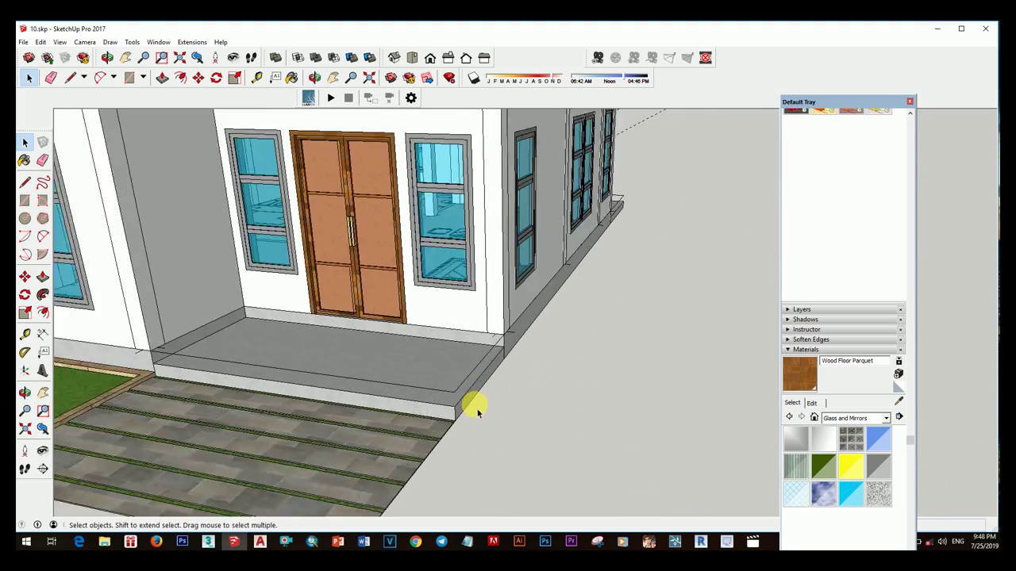
pyautogui.scroll(1, 476, 407)
pyautogui.scroll(2, 468, 401)
pyautogui.scroll(2, 480, 385)
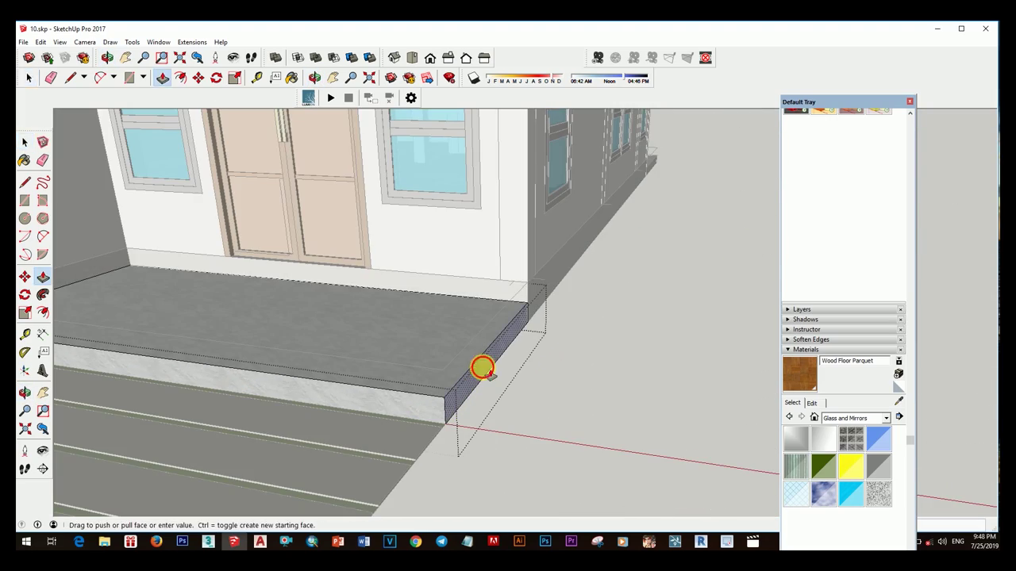
pyautogui.press('space')
pyautogui.scroll(-2, 556, 349)
pyautogui.moveTo(585, 336); pyautogui.dragTo(476, 290, button='middle')
pyautogui.scroll(-2, 476, 290)
pyautogui.scroll(-2, 494, 219)
pyautogui.scroll(5, 488, 396)
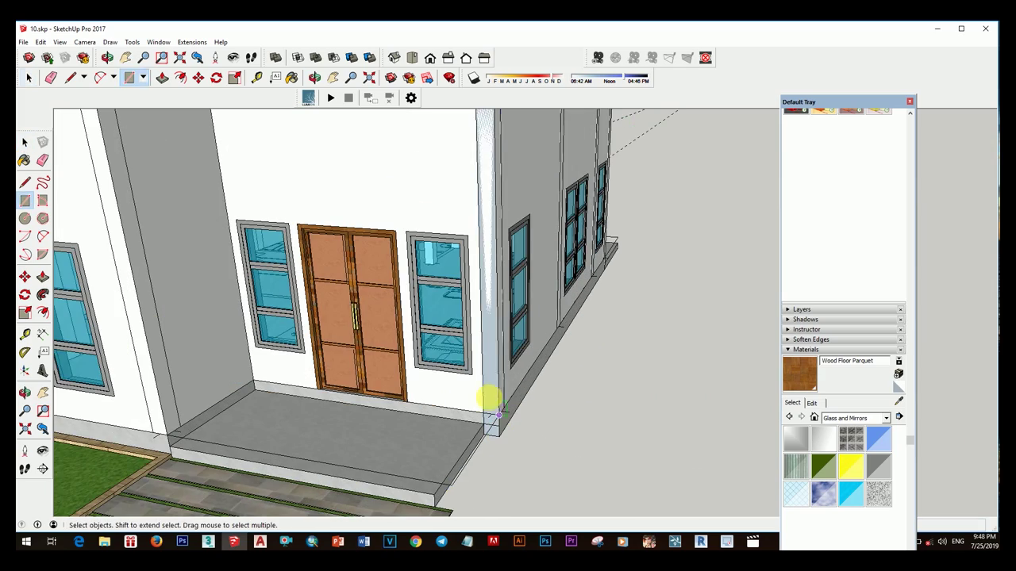
pyautogui.click(492, 426)
pyautogui.scroll(2, 494, 428)
pyautogui.scroll(-2, 460, 471)
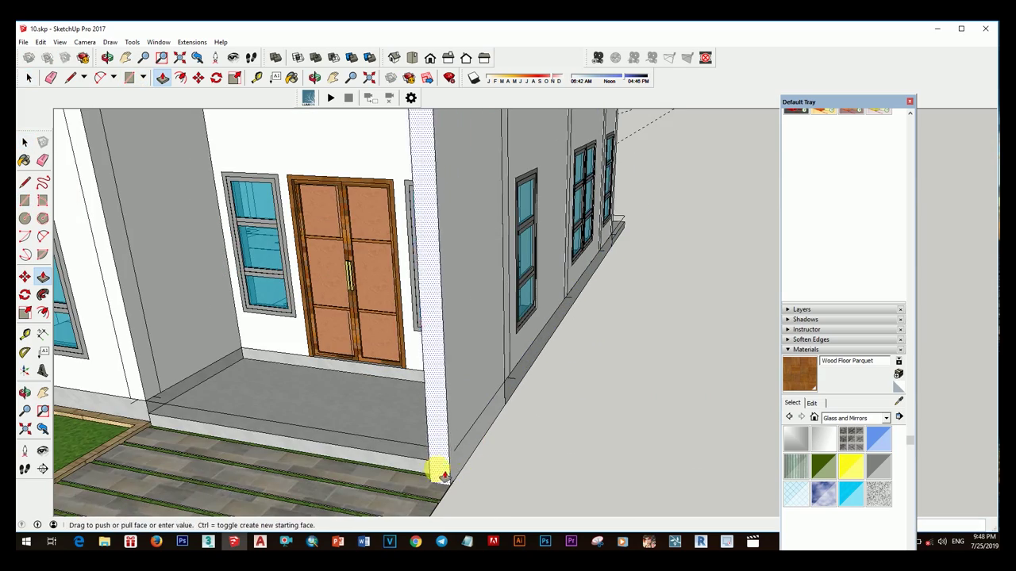
pyautogui.press('space')
pyautogui.scroll(-2, 438, 410)
pyautogui.moveTo(437, 410); pyautogui.dragTo(508, 363, button='middle')
pyautogui.scroll(-3, 593, 405)
pyautogui.moveTo(593, 405)
pyautogui.mouseDown(button='middle')
pyautogui.moveTo(567, 442)
pyautogui.moveTo(642, 369)
pyautogui.moveTo(646, 442)
pyautogui.mouseUp(button='middle')
pyautogui.scroll(3, 615, 297)
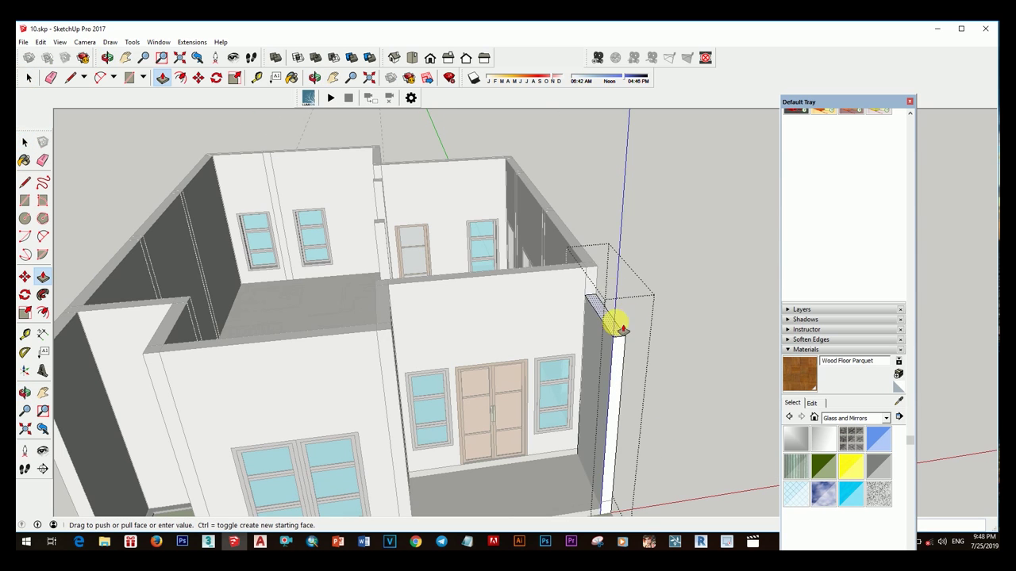
pyautogui.moveTo(618, 326); pyautogui.dragTo(660, 386)
pyautogui.write('1000')
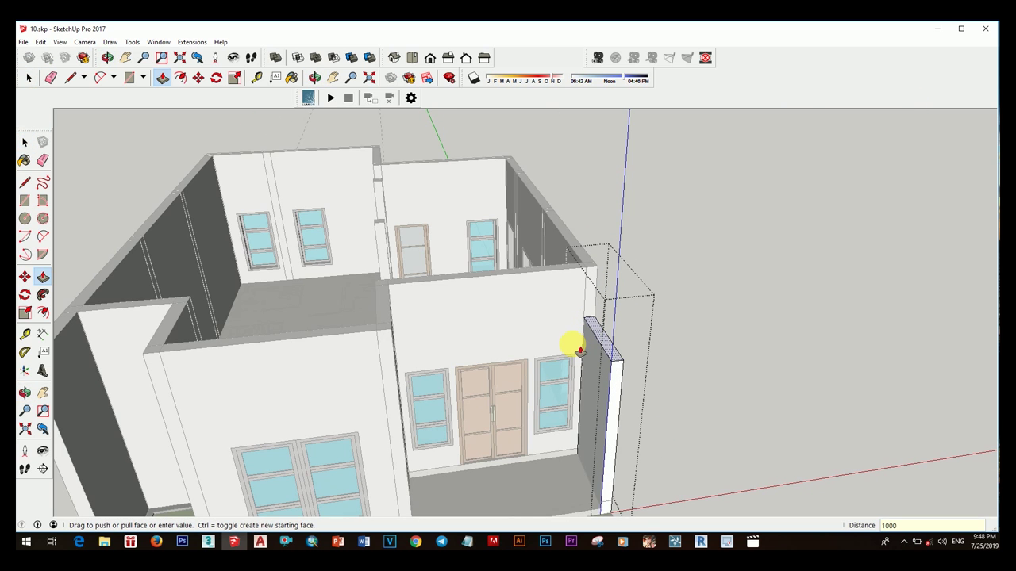
pyautogui.press('Return')
pyautogui.moveTo(580, 351)
pyautogui.mouseDown(button='middle')
pyautogui.moveTo(682, 370)
pyautogui.moveTo(721, 328)
pyautogui.moveTo(616, 385)
pyautogui.moveTo(603, 336)
pyautogui.mouseUp(button='middle')
pyautogui.click(607, 342)
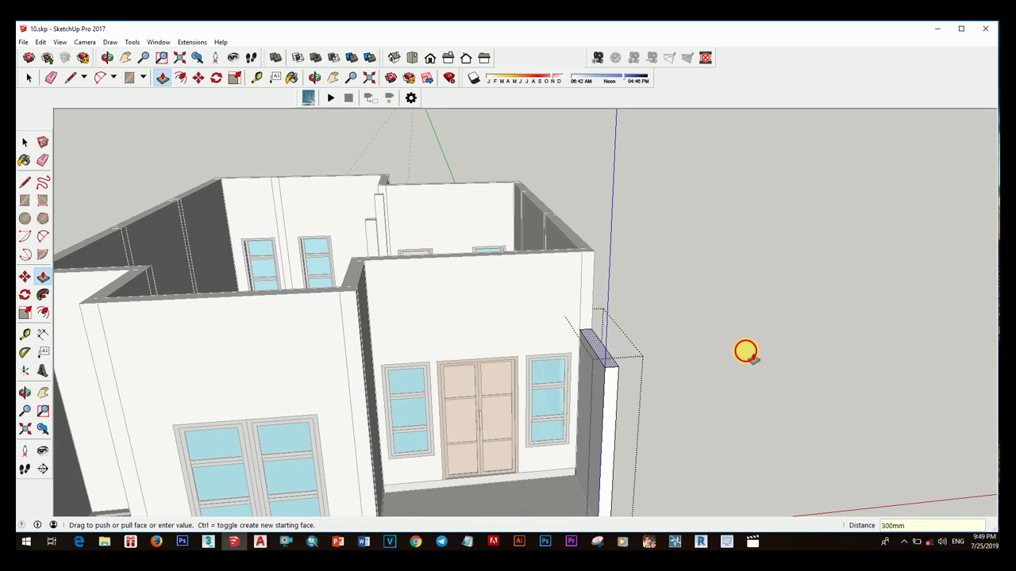
pyautogui.moveTo(730, 361)
pyautogui.mouseDown(button='middle')
pyautogui.moveTo(556, 370)
pyautogui.moveTo(588, 272)
pyautogui.moveTo(560, 297)
pyautogui.moveTo(508, 304)
pyautogui.moveTo(511, 317)
pyautogui.moveTo(481, 333)
pyautogui.mouseUp(button='middle')
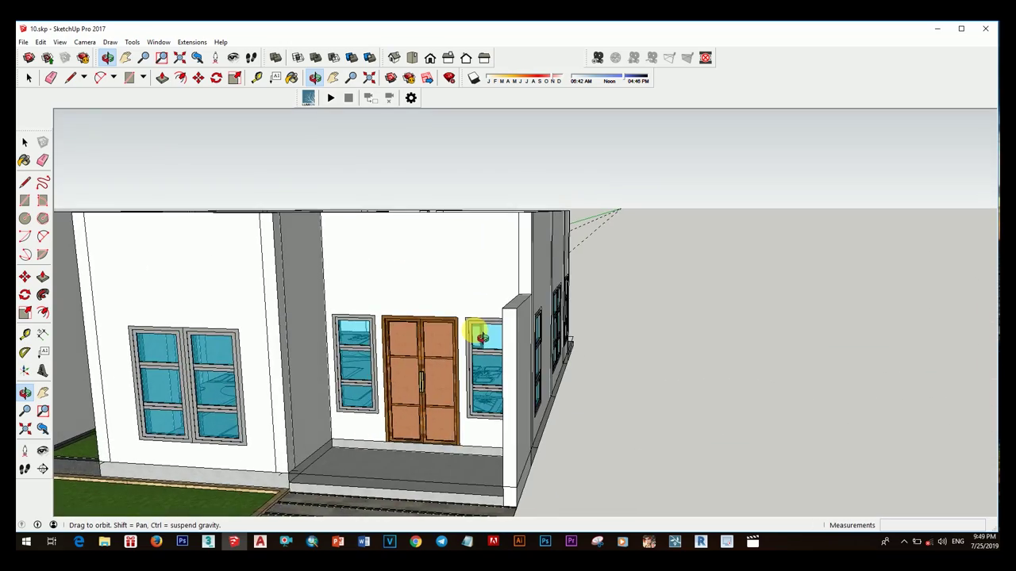
pyautogui.scroll(-3, 600, 319)
pyautogui.moveTo(600, 319)
pyautogui.mouseDown(button='middle')
pyautogui.moveTo(580, 349)
pyautogui.moveTo(545, 351)
pyautogui.moveTo(469, 322)
pyautogui.moveTo(544, 469)
pyautogui.moveTo(510, 420)
pyautogui.moveTo(594, 444)
pyautogui.moveTo(562, 453)
pyautogui.mouseUp(button='middle')
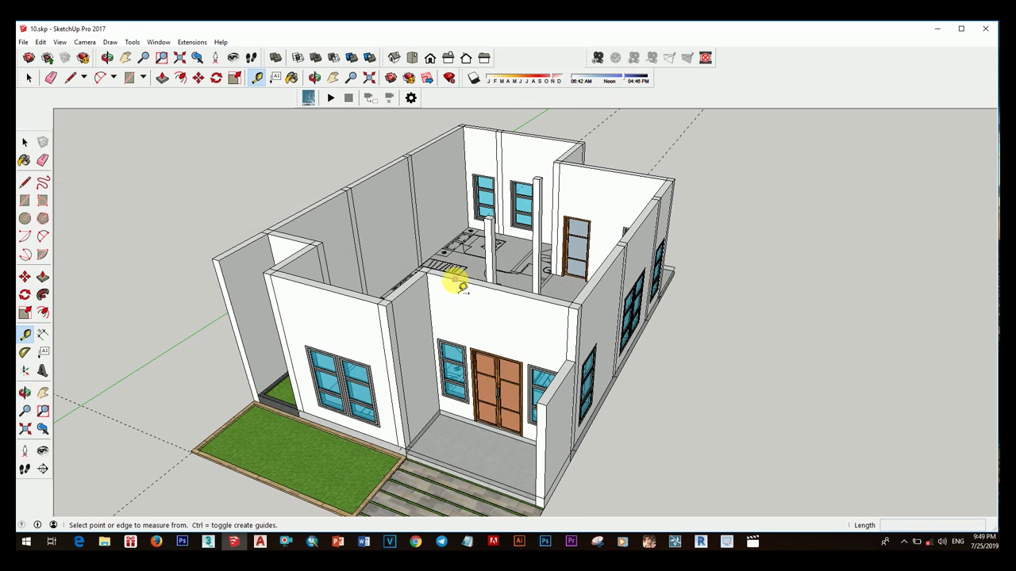
# - Place a guide 200 mm out from the front wall over the porch
pyautogui.moveTo(450, 328); pyautogui.dragTo(494, 368, button='middle')
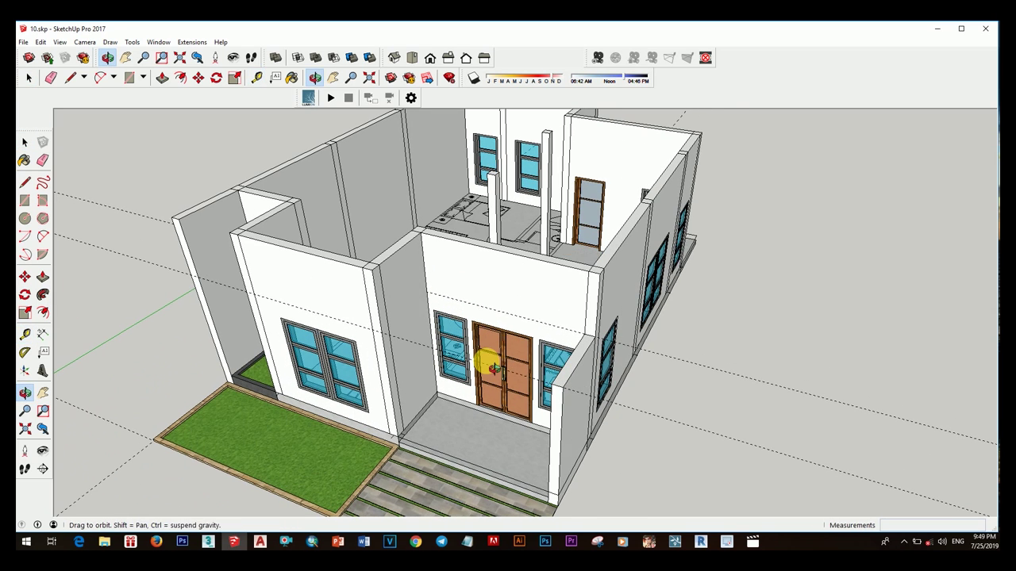
pyautogui.moveTo(562, 388)
pyautogui.mouseDown(button='middle')
pyautogui.moveTo(508, 328)
pyautogui.moveTo(513, 367)
pyautogui.moveTo(461, 370)
pyautogui.moveTo(476, 345)
pyautogui.moveTo(457, 349)
pyautogui.mouseUp(button='middle')
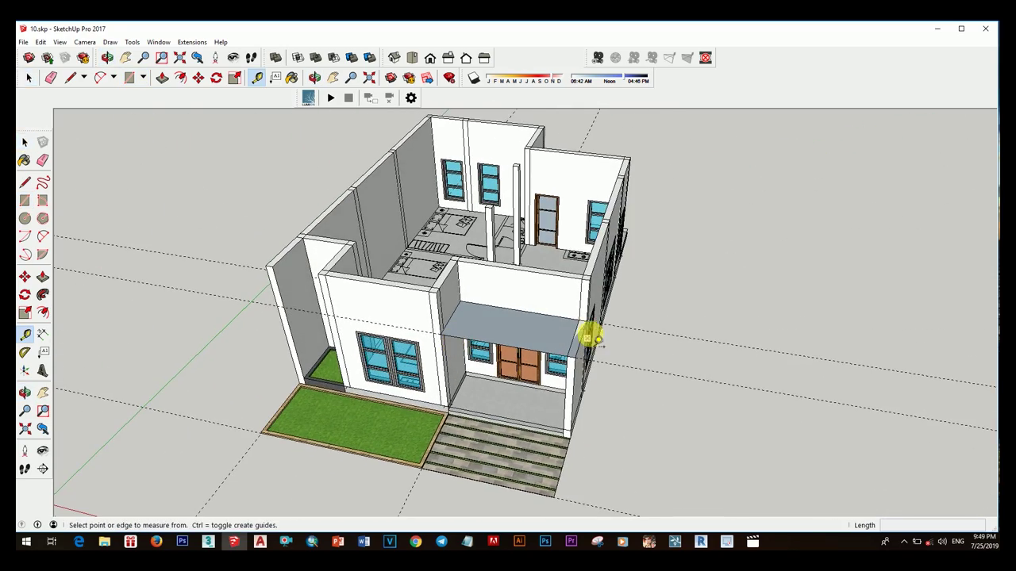
pyautogui.scroll(3, 591, 338)
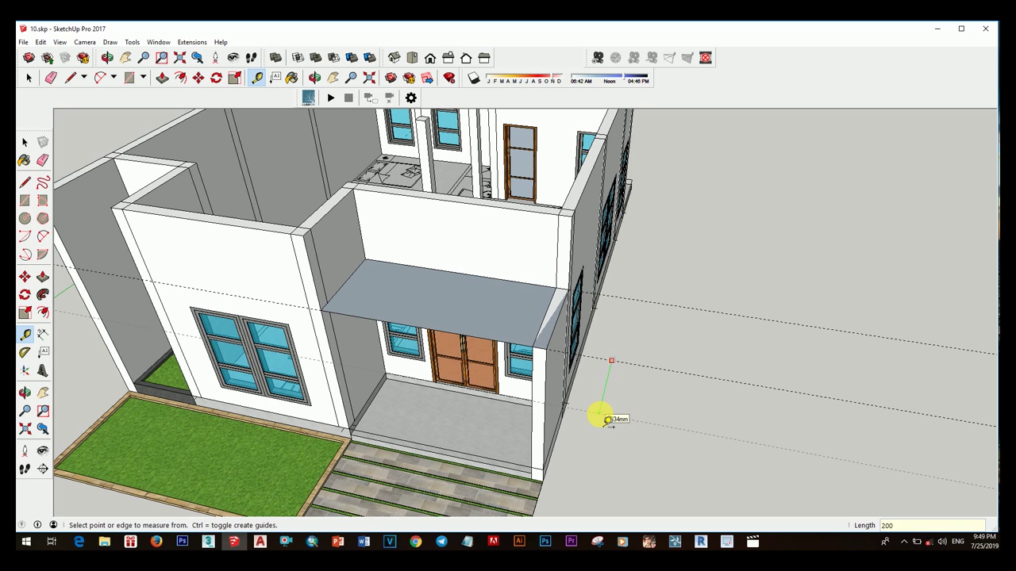
pyautogui.press('space')
pyautogui.scroll(-3, 476, 389)
pyautogui.scroll(3, 415, 358)
pyautogui.moveTo(415, 358); pyautogui.dragTo(603, 408, button='middle')
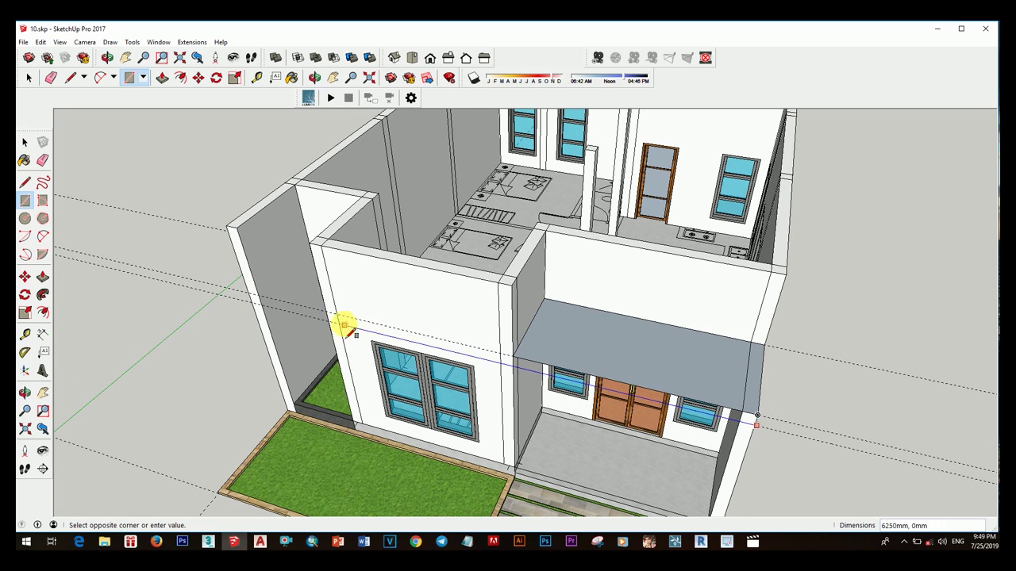
# - Draw the roof slab rectangle across the front and start pulling it up for thickness
pyautogui.press('space')
pyautogui.moveTo(332, 317); pyautogui.dragTo(578, 374, button='middle')
pyautogui.rightClick(579, 374)
pyautogui.press('Escape')
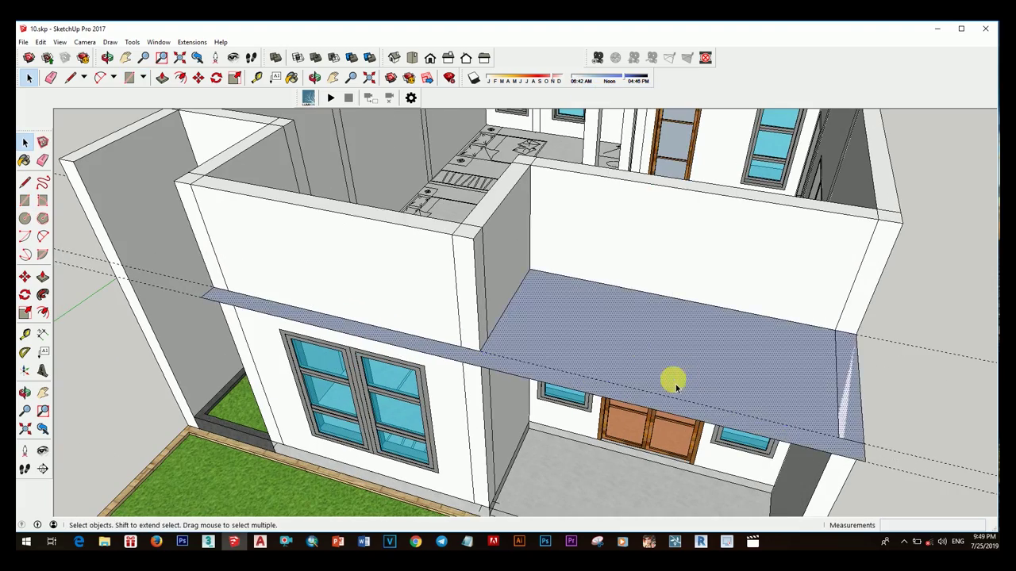
pyautogui.moveTo(673, 381)
pyautogui.mouseDown(button='middle')
pyautogui.moveTo(688, 270)
pyautogui.moveTo(449, 170)
pyautogui.moveTo(352, 147)
pyautogui.moveTo(299, 199)
pyautogui.moveTo(429, 196)
pyautogui.moveTo(482, 243)
pyautogui.moveTo(635, 267)
pyautogui.moveTo(503, 274)
pyautogui.moveTo(657, 358)
pyautogui.moveTo(675, 337)
pyautogui.mouseUp(button='middle')
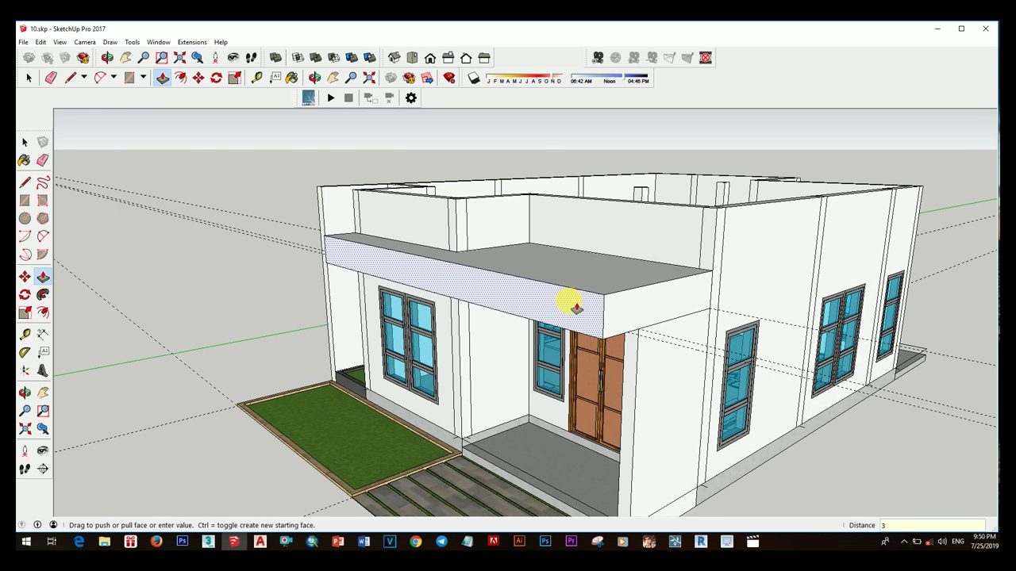
# - Push/Pull the slab's left front corner face down to the lawn as a 300 mm pillar
pyautogui.moveTo(573, 305)
pyautogui.mouseDown(button='middle')
pyautogui.moveTo(725, 233)
pyautogui.moveTo(646, 313)
pyautogui.moveTo(526, 311)
pyautogui.moveTo(570, 349)
pyautogui.moveTo(492, 322)
pyautogui.moveTo(451, 254)
pyautogui.moveTo(358, 274)
pyautogui.mouseUp(button='middle')
pyautogui.moveTo(361, 276)
pyautogui.mouseDown()
pyautogui.moveTo(526, 254)
pyautogui.moveTo(514, 316)
pyautogui.mouseUp()
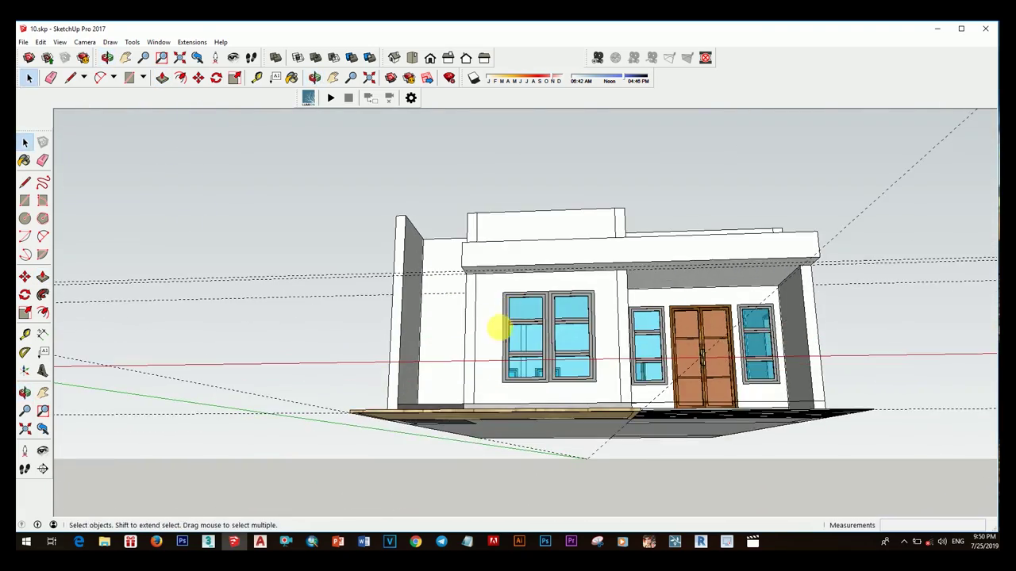
pyautogui.moveTo(498, 327)
pyautogui.mouseDown(button='middle')
pyautogui.moveTo(557, 344)
pyautogui.moveTo(483, 275)
pyautogui.moveTo(466, 366)
pyautogui.moveTo(529, 481)
pyautogui.moveTo(484, 336)
pyautogui.moveTo(421, 285)
pyautogui.mouseUp(button='middle')
pyautogui.scroll(5, 430, 267)
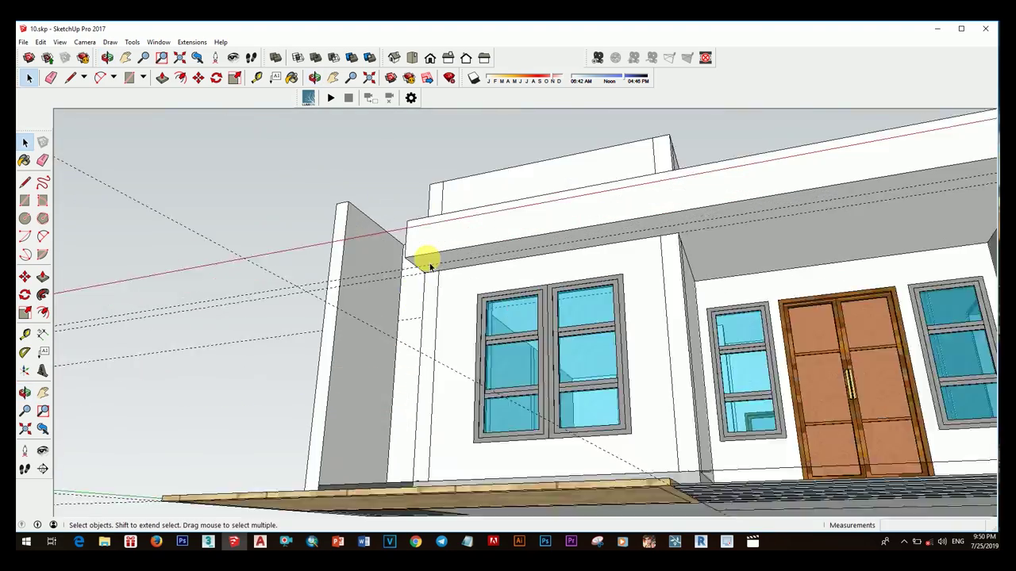
pyautogui.scroll(2, 421, 268)
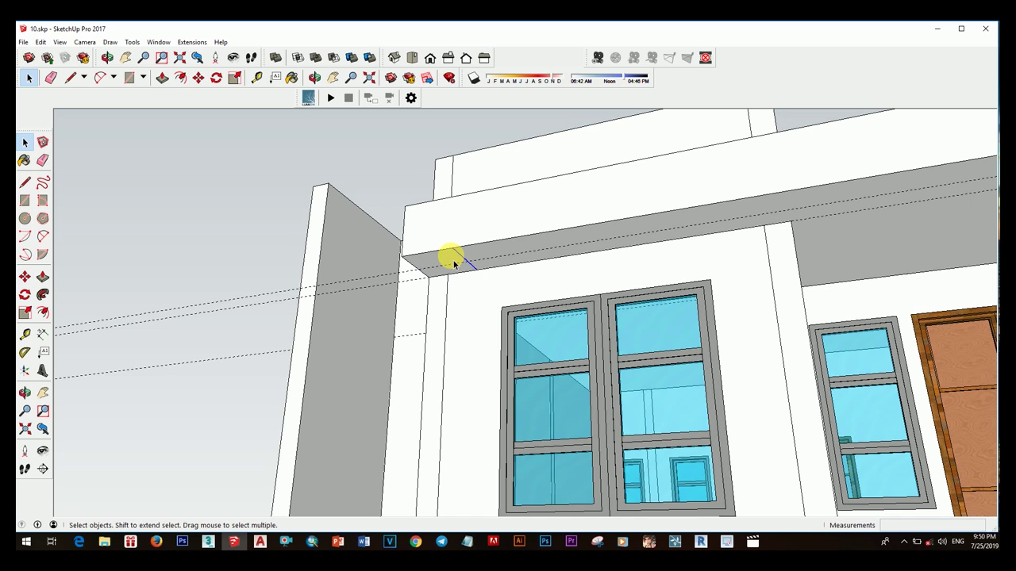
pyautogui.click(457, 262)
pyautogui.moveTo(458, 262)
pyautogui.mouseDown(button='middle')
pyautogui.moveTo(482, 261)
pyautogui.moveTo(498, 439)
pyautogui.moveTo(640, 465)
pyautogui.moveTo(551, 470)
pyautogui.mouseUp(button='middle')
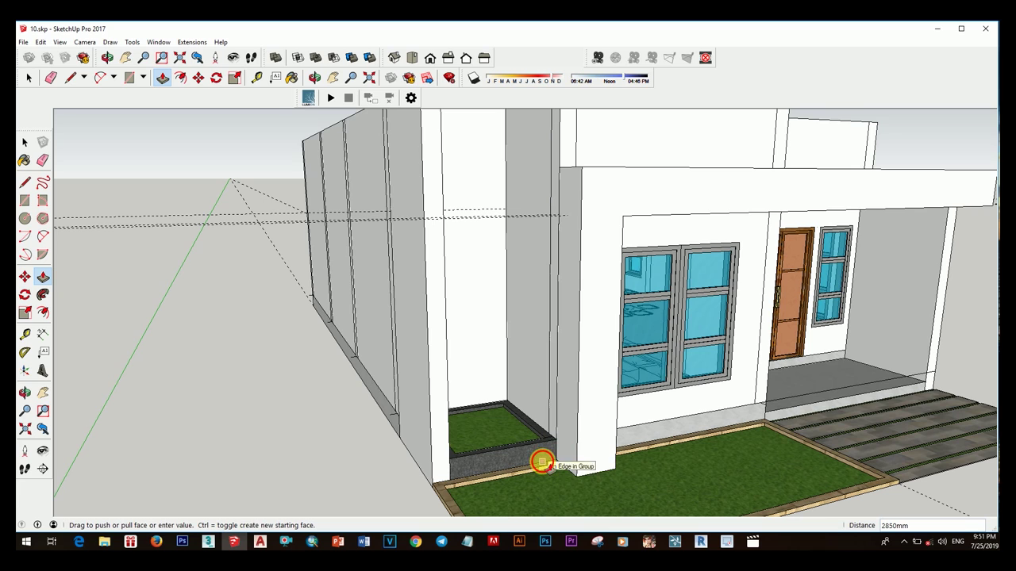
pyautogui.moveTo(542, 462)
pyautogui.mouseDown(button='middle')
pyautogui.moveTo(481, 324)
pyautogui.moveTo(435, 431)
pyautogui.mouseUp(button='middle')
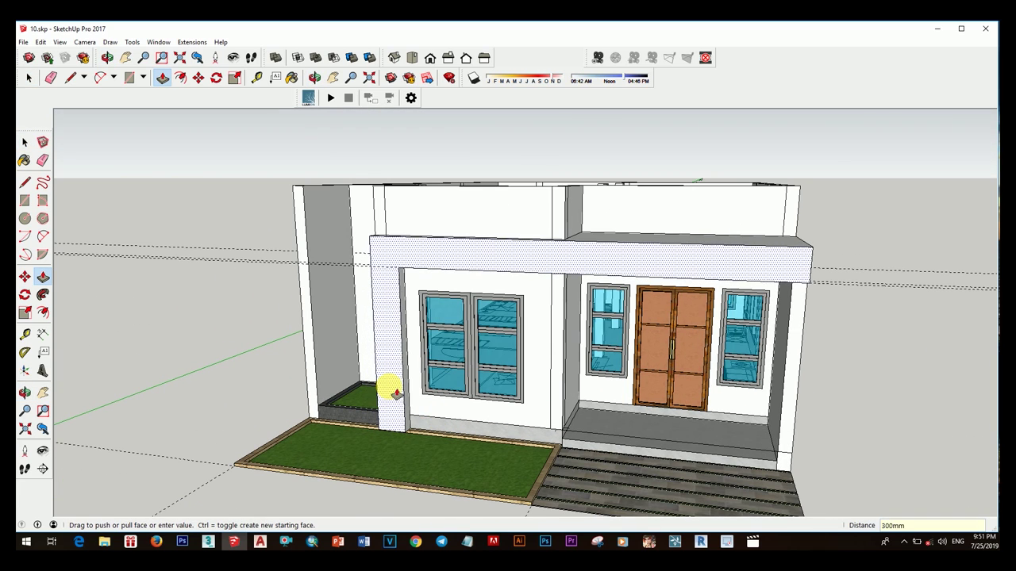
# - Orbit around the house and select the top face of the porch roof slab
pyautogui.moveTo(394, 395)
pyautogui.mouseDown(button='middle')
pyautogui.moveTo(333, 362)
pyautogui.moveTo(358, 420)
pyautogui.moveTo(385, 439)
pyautogui.moveTo(515, 288)
pyautogui.moveTo(404, 438)
pyautogui.mouseUp(button='middle')
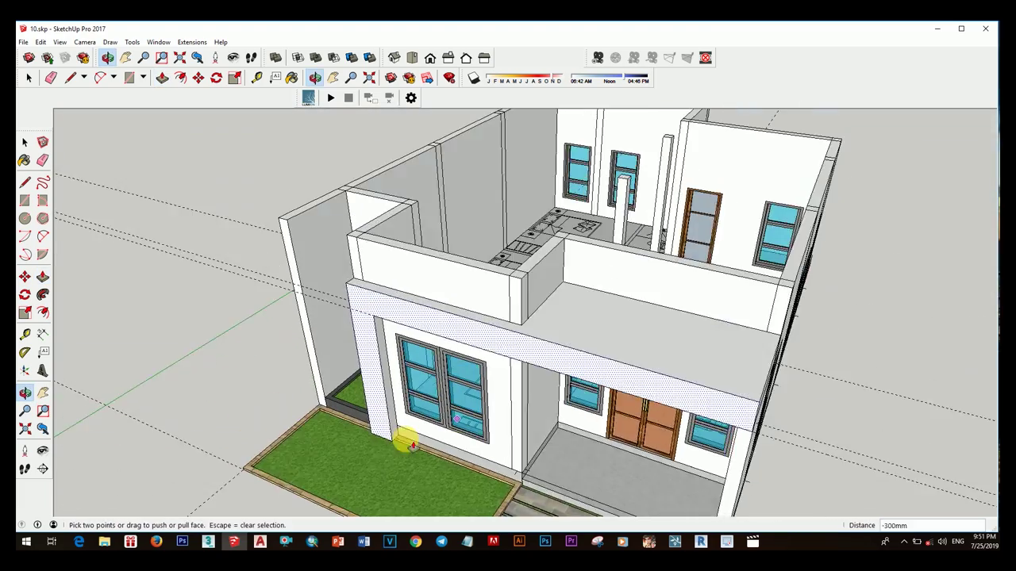
pyautogui.scroll(3, 389, 416)
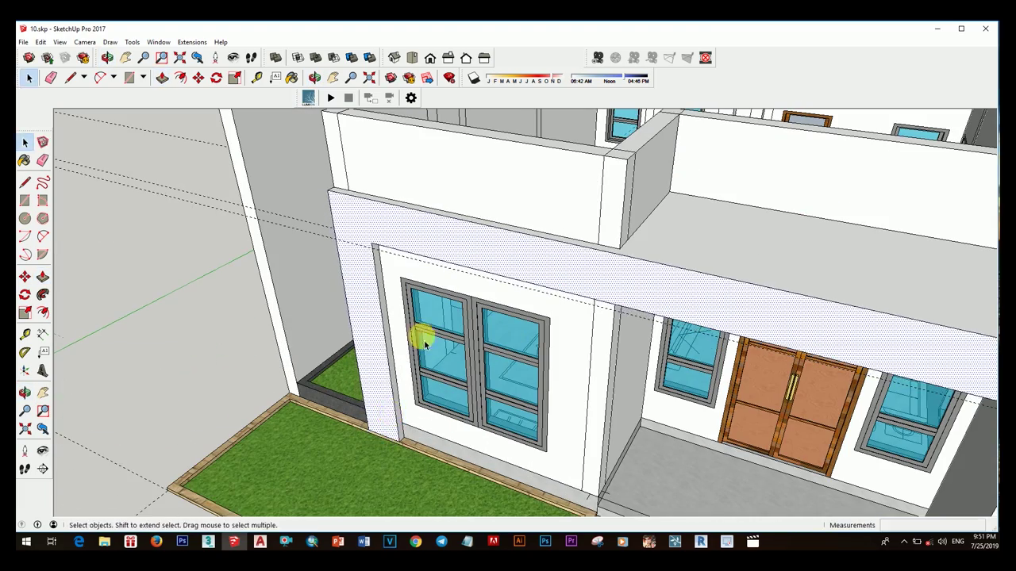
pyautogui.scroll(-5, 424, 343)
pyautogui.moveTo(424, 343)
pyautogui.mouseDown(button='middle')
pyautogui.moveTo(776, 209)
pyautogui.moveTo(632, 206)
pyautogui.mouseUp(button='middle')
pyautogui.moveTo(628, 169)
pyautogui.mouseDown()
pyautogui.moveTo(453, 267)
pyautogui.moveTo(283, 229)
pyautogui.moveTo(624, 363)
pyautogui.mouseUp()
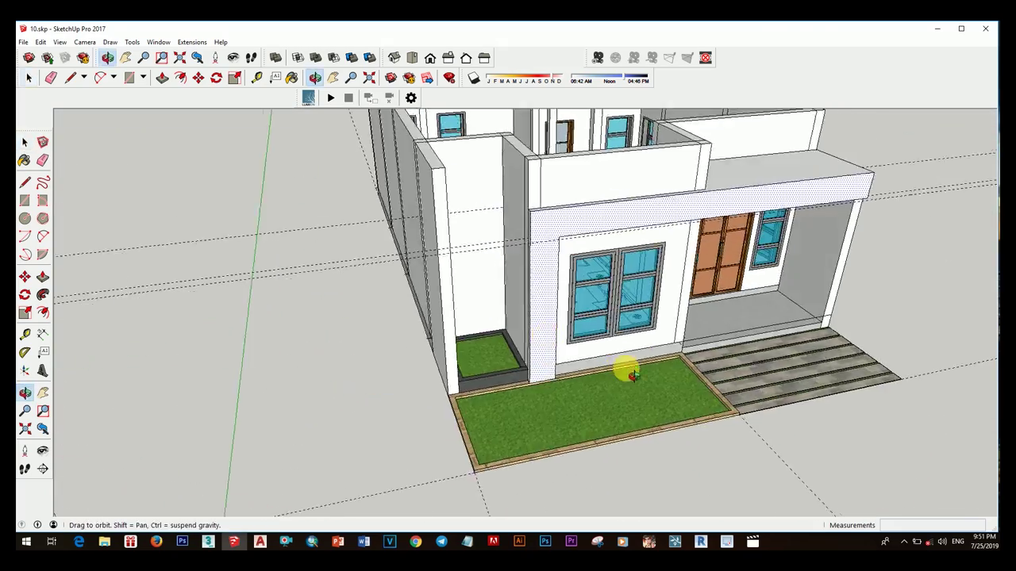
pyautogui.press('space')
pyautogui.scroll(3, 540, 374)
pyautogui.moveTo(539, 374)
pyautogui.mouseDown(button='middle')
pyautogui.moveTo(674, 304)
pyautogui.moveTo(641, 338)
pyautogui.mouseUp(button='middle')
pyautogui.scroll(-5, 641, 338)
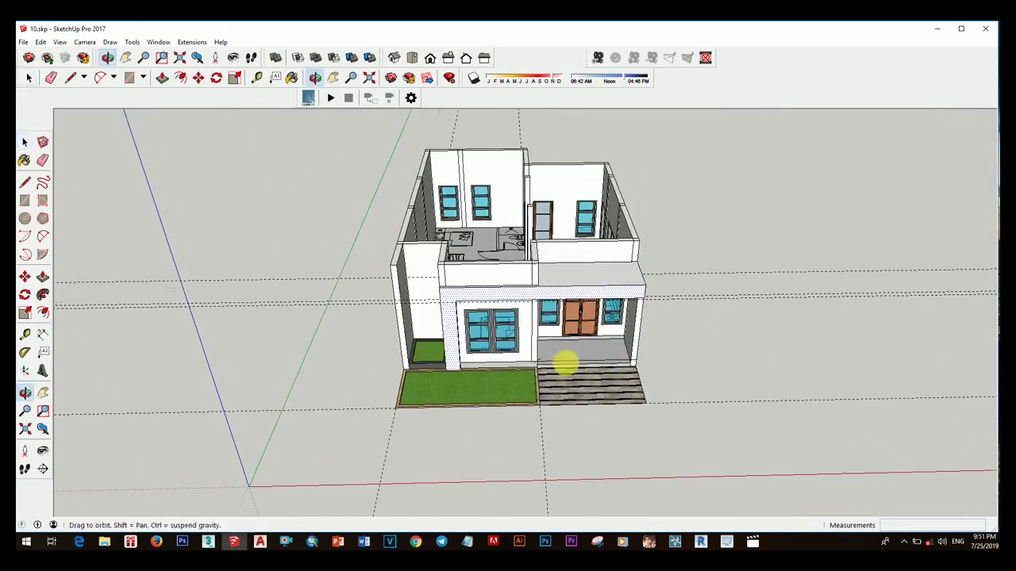
pyautogui.moveTo(563, 362); pyautogui.dragTo(580, 358, button='middle')
pyautogui.scroll(4, 573, 312)
pyautogui.moveTo(573, 312); pyautogui.dragTo(596, 314, button='middle')
pyautogui.click(596, 315)
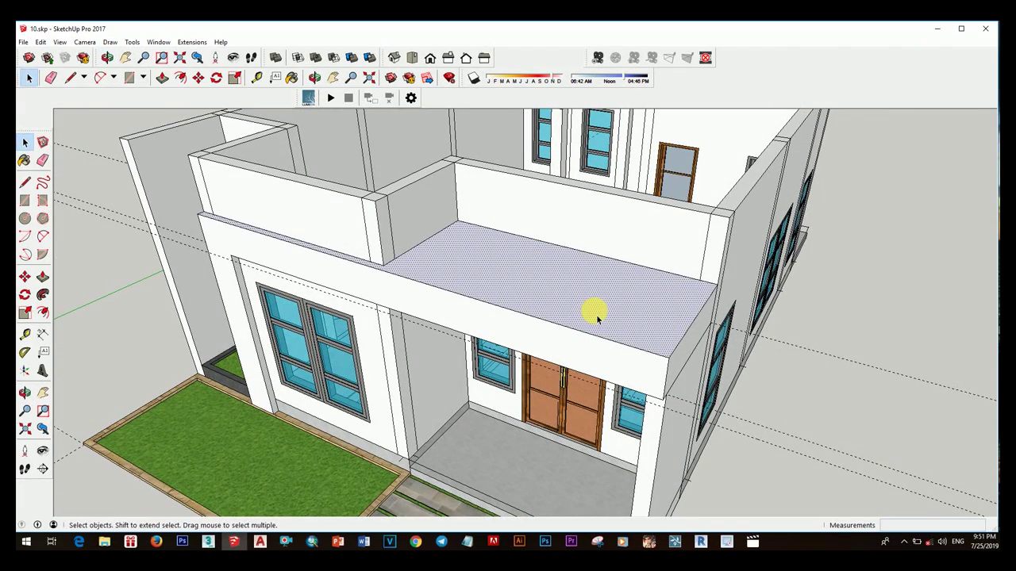
# - Offset the roof slab's top outline inward to form a narrow inset rim
pyautogui.press('f')
pyautogui.click(596, 315)
pyautogui.write('10')
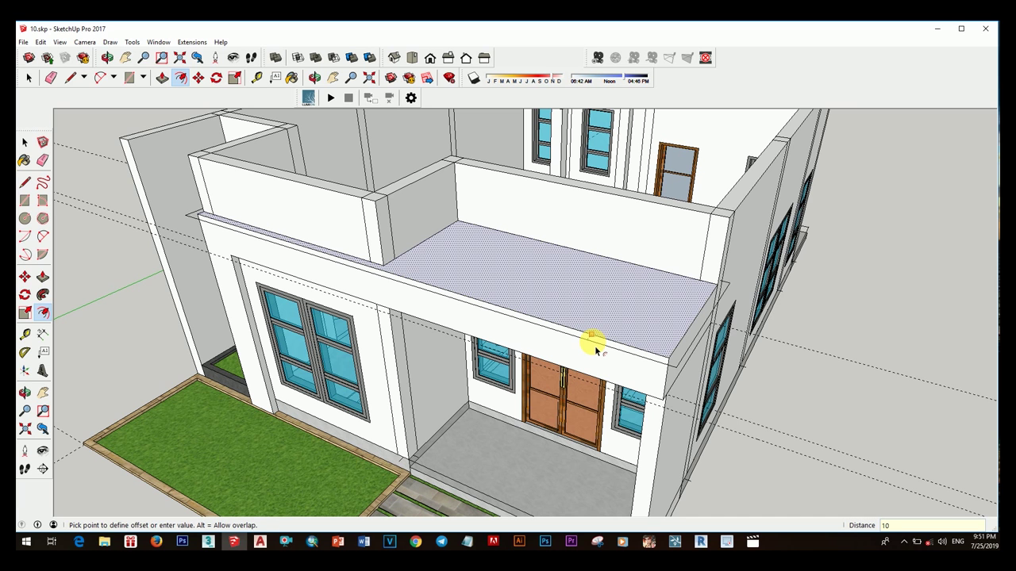
pyautogui.press('Return')
pyautogui.press('space')
pyautogui.moveTo(594, 346)
pyautogui.mouseDown(button='middle')
pyautogui.moveTo(682, 365)
pyautogui.moveTo(508, 335)
pyautogui.moveTo(786, 386)
pyautogui.mouseUp(button='middle')
pyautogui.scroll(3, 665, 362)
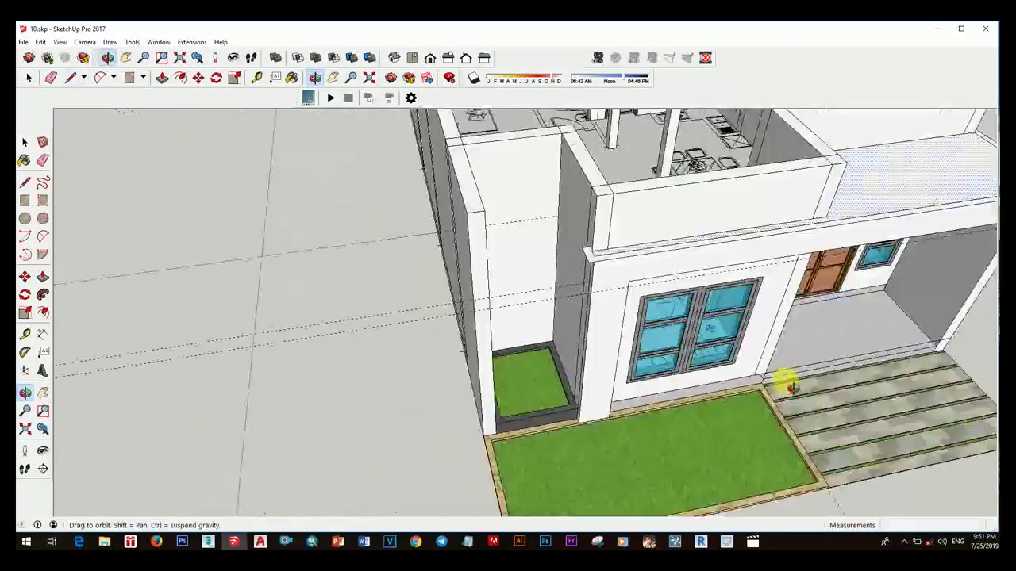
pyautogui.scroll(5, 601, 246)
# - Draw closing lines at the rim's corners from a top-down view
pyautogui.press('space')
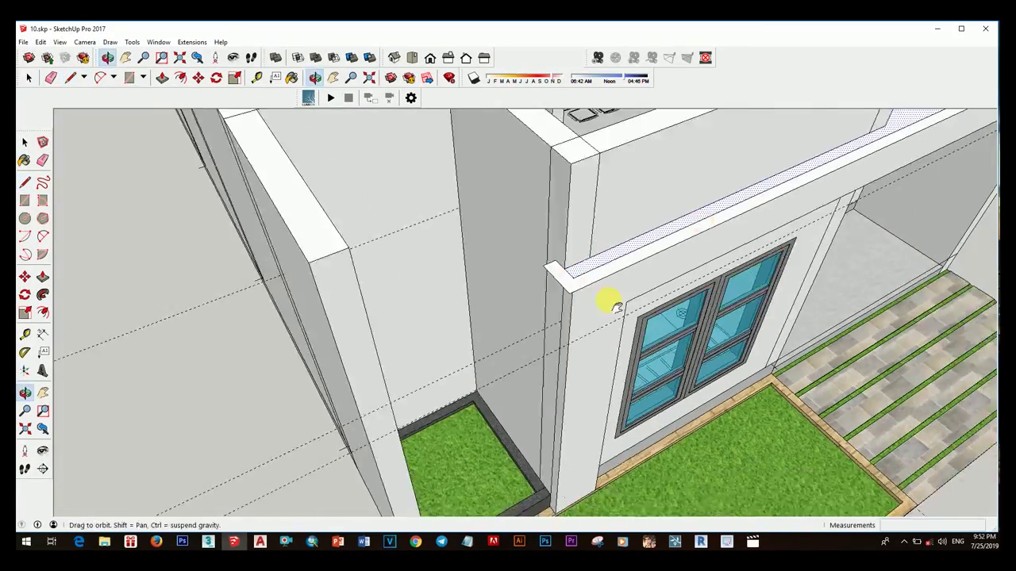
pyautogui.moveTo(601, 246)
pyautogui.mouseDown(button='middle')
pyautogui.moveTo(664, 343)
pyautogui.moveTo(551, 225)
pyautogui.moveTo(585, 336)
pyautogui.moveTo(504, 357)
pyautogui.moveTo(685, 333)
pyautogui.mouseUp(button='middle')
pyautogui.scroll(3, 685, 333)
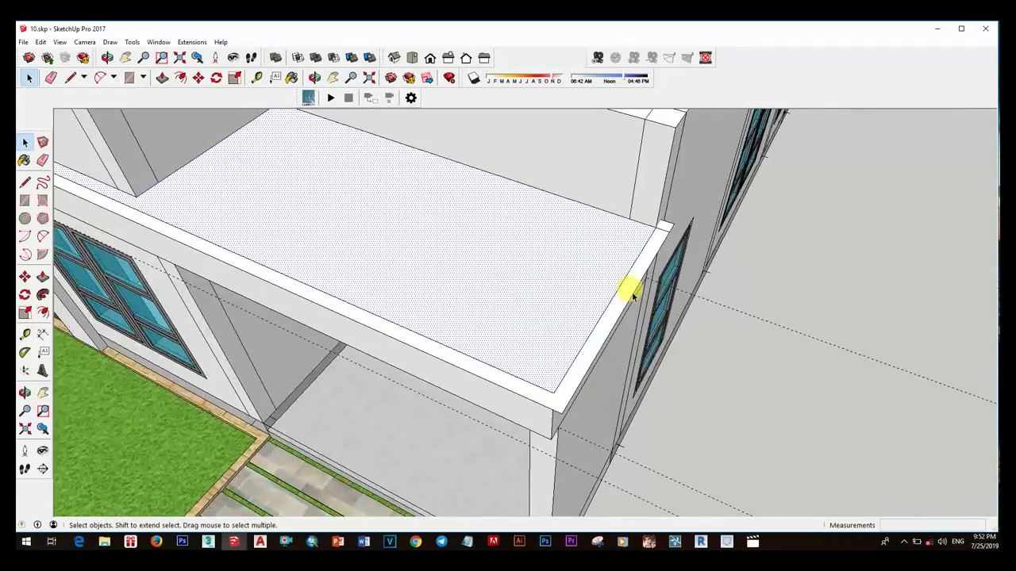
pyautogui.scroll(3, 624, 283)
pyautogui.scroll(2, 697, 241)
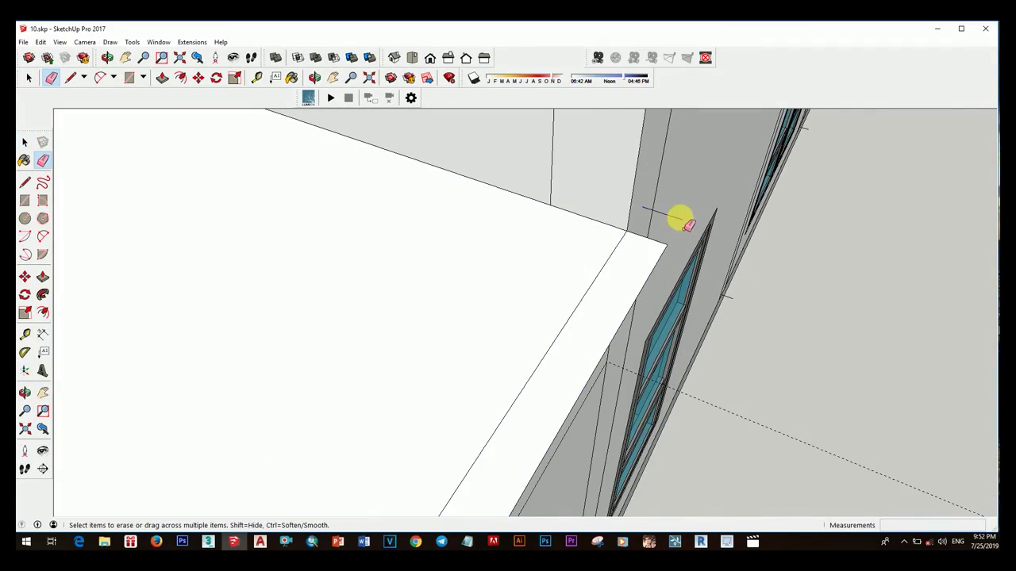
pyautogui.scroll(-3, 681, 222)
pyautogui.scroll(-3, 657, 215)
pyautogui.press('space')
pyautogui.scroll(2, 676, 311)
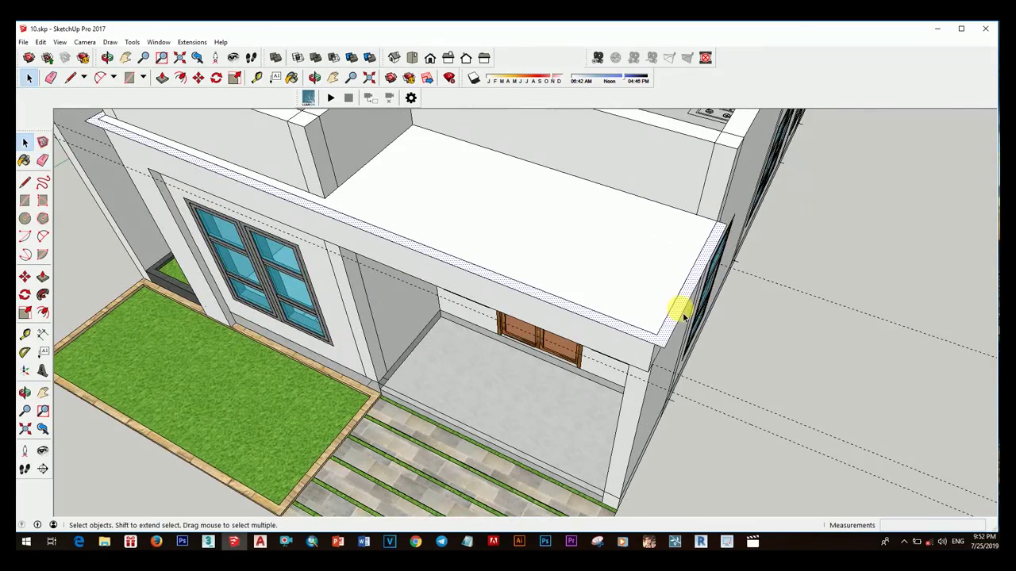
pyautogui.moveTo(678, 323)
pyautogui.mouseDown(button='middle')
pyautogui.moveTo(730, 310)
pyautogui.moveTo(595, 256)
pyautogui.moveTo(635, 234)
pyautogui.moveTo(522, 169)
pyautogui.moveTo(431, 193)
pyautogui.moveTo(612, 317)
pyautogui.moveTo(601, 377)
pyautogui.mouseUp(button='middle')
# - Reverse the rim faces that need flipping on the slab top
pyautogui.press('space')
pyautogui.scroll(2, 618, 316)
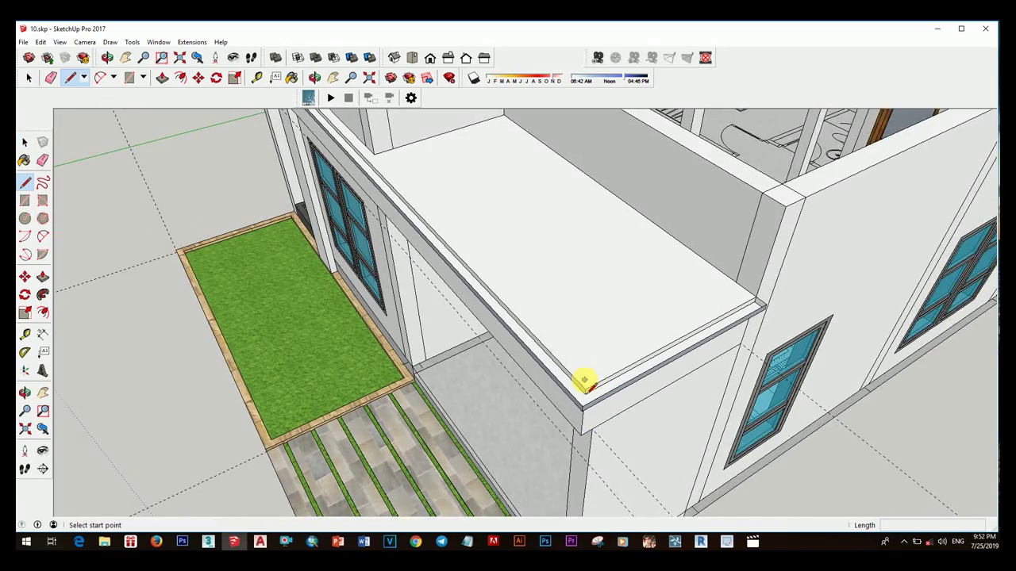
pyautogui.scroll(1, 583, 380)
pyautogui.scroll(1, 587, 415)
pyautogui.press('space')
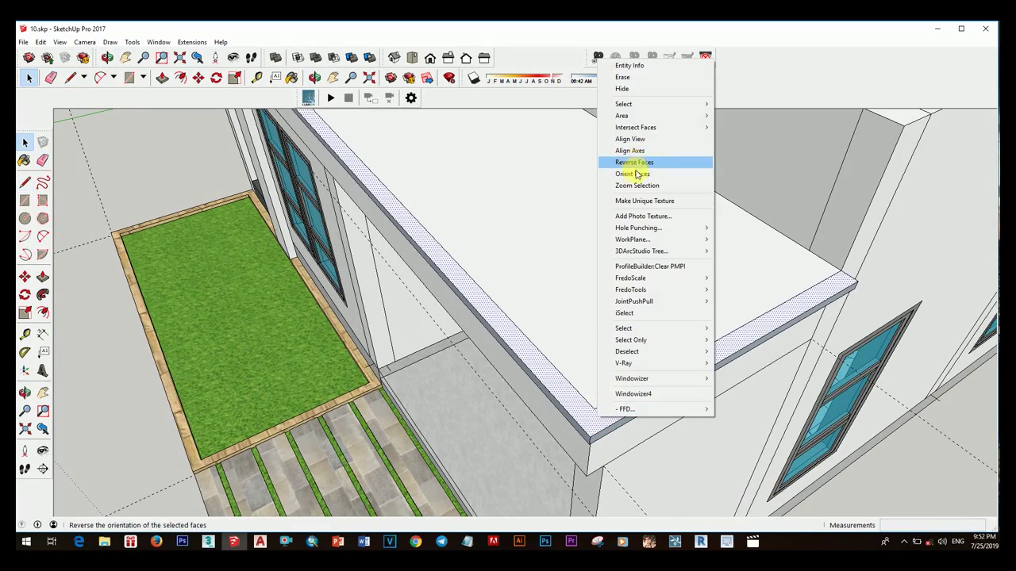
pyautogui.scroll(-2, 612, 396)
pyautogui.moveTo(612, 397)
pyautogui.mouseDown(button='middle')
pyautogui.moveTo(585, 322)
pyautogui.moveTo(759, 193)
pyautogui.mouseUp(button='middle')
pyautogui.scroll(3, 734, 293)
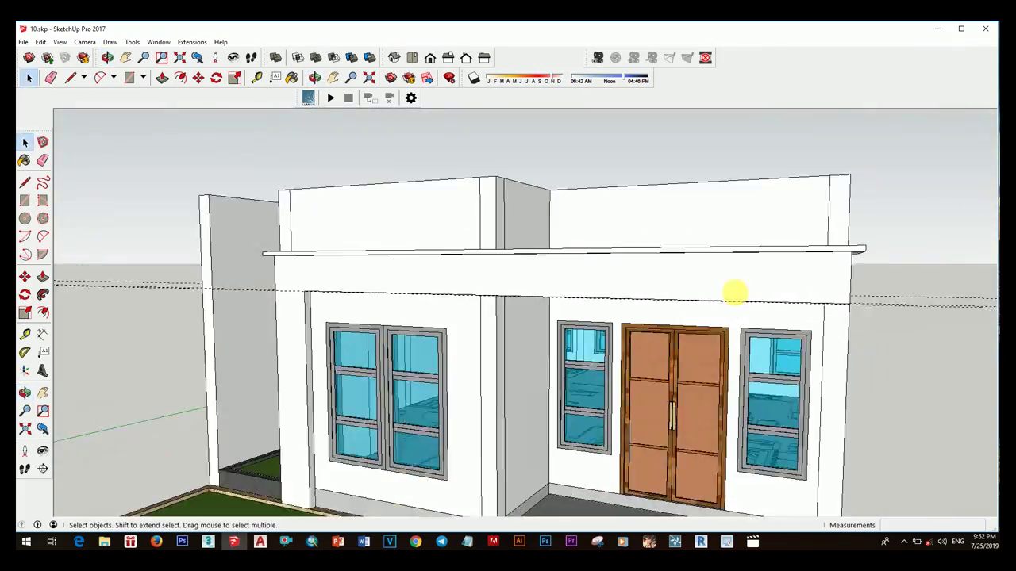
pyautogui.moveTo(734, 293)
pyautogui.mouseDown(button='middle')
pyautogui.moveTo(556, 227)
pyautogui.moveTo(606, 421)
pyautogui.moveTo(589, 386)
pyautogui.mouseUp(button='middle')
pyautogui.scroll(2, 635, 433)
# - Erase the leftover stray edges along the porch slab top
pyautogui.press('e')
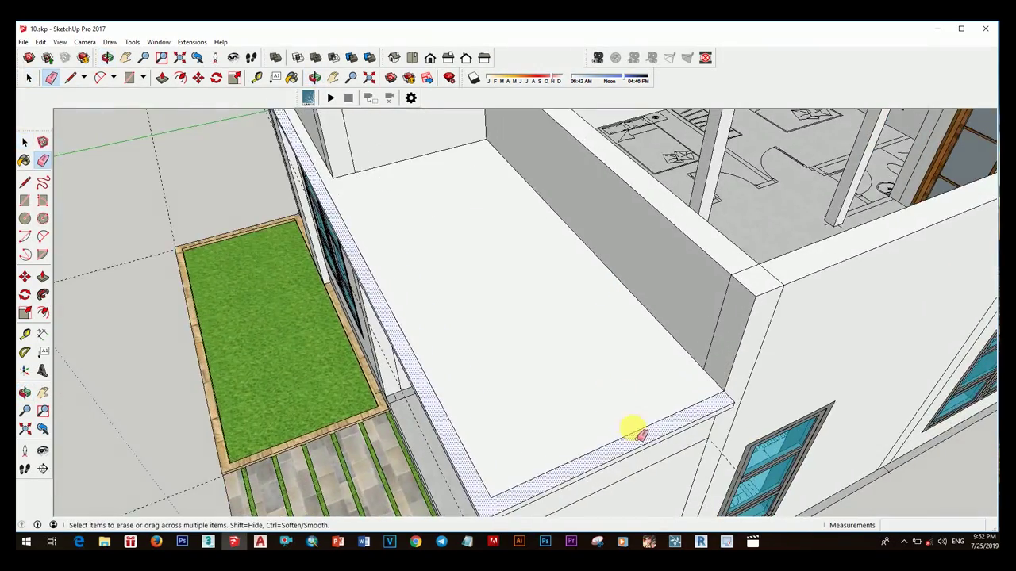
pyautogui.moveTo(640, 433)
pyautogui.mouseDown(button='middle')
pyautogui.moveTo(512, 390)
pyautogui.moveTo(560, 413)
pyautogui.moveTo(617, 408)
pyautogui.mouseUp(button='middle')
pyautogui.scroll(3, 461, 355)
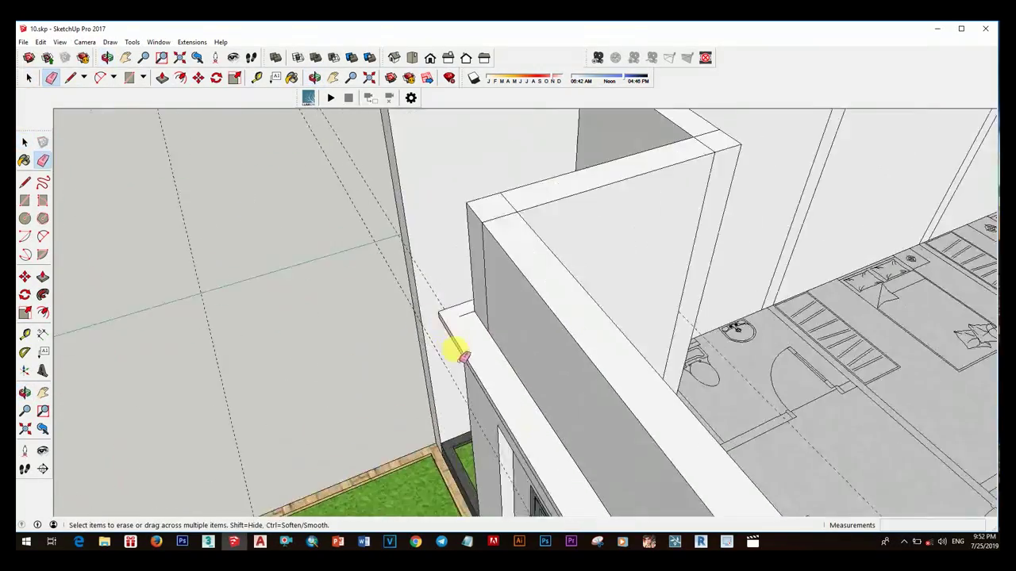
pyautogui.moveTo(462, 355)
pyautogui.mouseDown(button='middle')
pyautogui.moveTo(770, 276)
pyautogui.moveTo(579, 244)
pyautogui.moveTo(490, 148)
pyautogui.moveTo(465, 154)
pyautogui.moveTo(561, 163)
pyautogui.moveTo(613, 225)
pyautogui.moveTo(709, 284)
pyautogui.moveTo(571, 265)
pyautogui.moveTo(483, 236)
pyautogui.moveTo(623, 273)
pyautogui.moveTo(529, 291)
pyautogui.moveTo(544, 335)
pyautogui.moveTo(533, 328)
pyautogui.moveTo(639, 367)
pyautogui.moveTo(483, 322)
pyautogui.moveTo(643, 377)
pyautogui.mouseUp(button='middle')
pyautogui.scroll(2, 601, 325)
pyautogui.press('space')
pyautogui.scroll(-5, 579, 244)
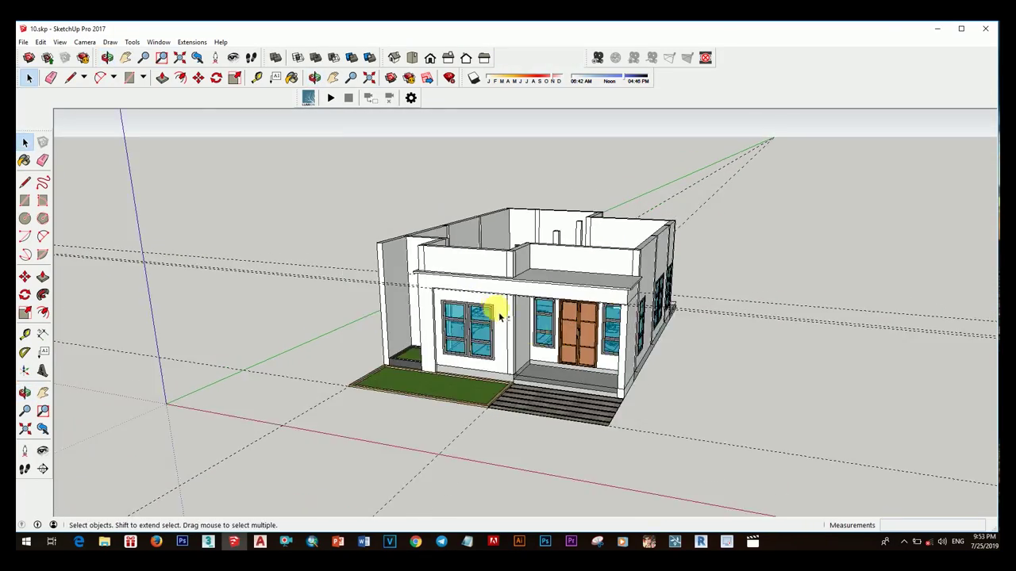
# - Choose the Stone material category for the Paint Bucket
pyautogui.moveTo(500, 316)
pyautogui.mouseDown(button='middle')
pyautogui.moveTo(442, 279)
pyautogui.moveTo(569, 323)
pyautogui.moveTo(612, 367)
pyautogui.moveTo(696, 362)
pyautogui.moveTo(685, 316)
pyautogui.mouseUp(button='middle')
pyautogui.moveTo(538, 323)
pyautogui.mouseDown(button='middle')
pyautogui.moveTo(608, 329)
pyautogui.moveTo(610, 342)
pyautogui.mouseUp(button='middle')
pyautogui.scroll(3, 635, 345)
pyautogui.moveTo(544, 328); pyautogui.dragTo(591, 349, button='middle')
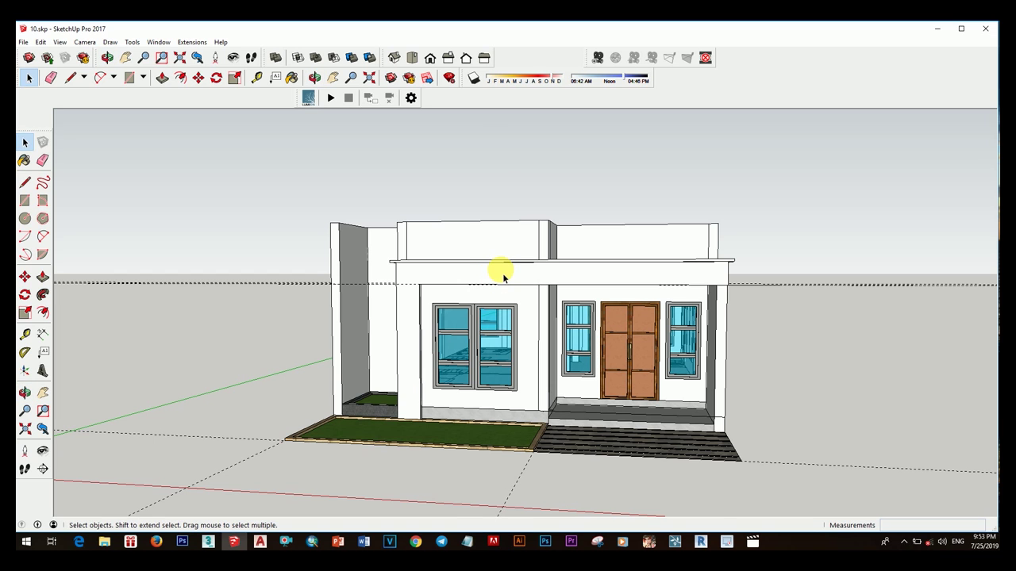
pyautogui.moveTo(597, 333); pyautogui.dragTo(659, 345, button='middle')
pyautogui.press('b')
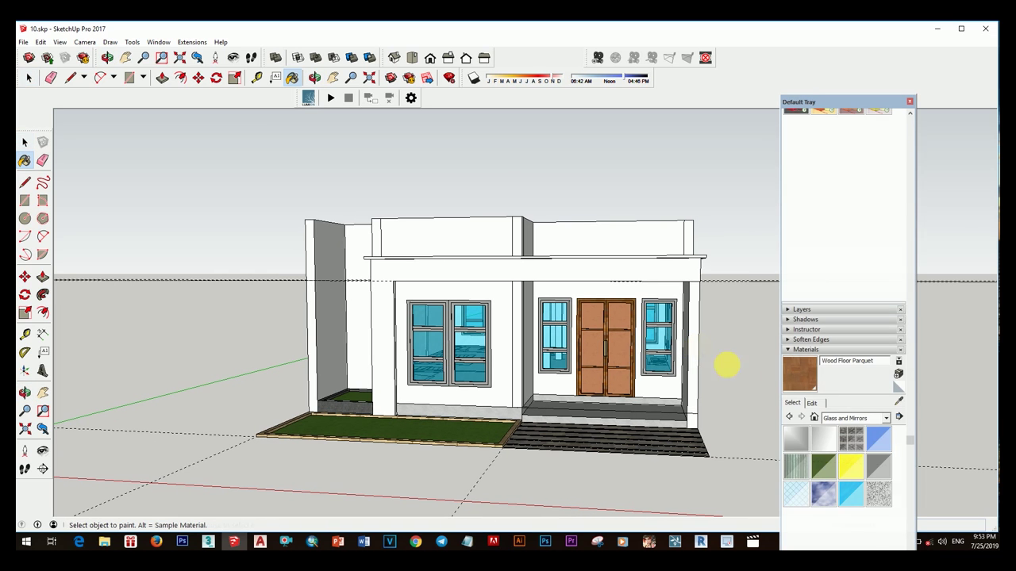
pyautogui.click(885, 418)
pyautogui.click(854, 398)
pyautogui.click(885, 418)
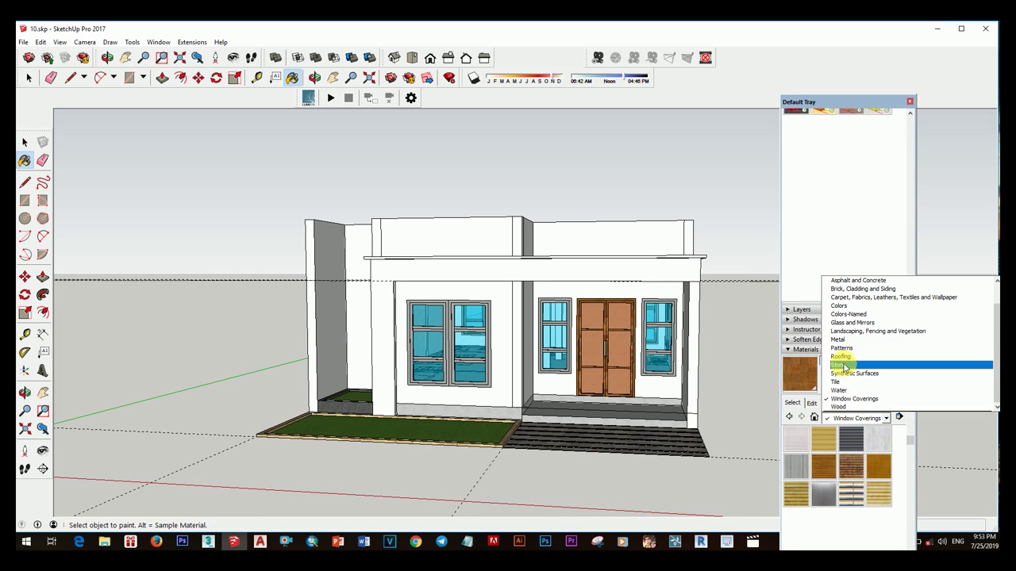
pyautogui.click(843, 366)
# - Paint the porch fascia and columns with brown Sandstone
pyautogui.moveTo(699, 379)
pyautogui.mouseDown(button='middle')
pyautogui.moveTo(545, 378)
pyautogui.moveTo(674, 415)
pyautogui.moveTo(608, 370)
pyautogui.mouseUp(button='middle')
pyautogui.press('space')
pyautogui.scroll(3, 669, 372)
pyautogui.moveTo(669, 371)
pyautogui.mouseDown(button='middle')
pyautogui.moveTo(651, 390)
pyautogui.moveTo(556, 341)
pyautogui.moveTo(611, 370)
pyautogui.moveTo(619, 286)
pyautogui.moveTo(617, 358)
pyautogui.mouseUp(button='middle')
pyautogui.scroll(-3, 641, 415)
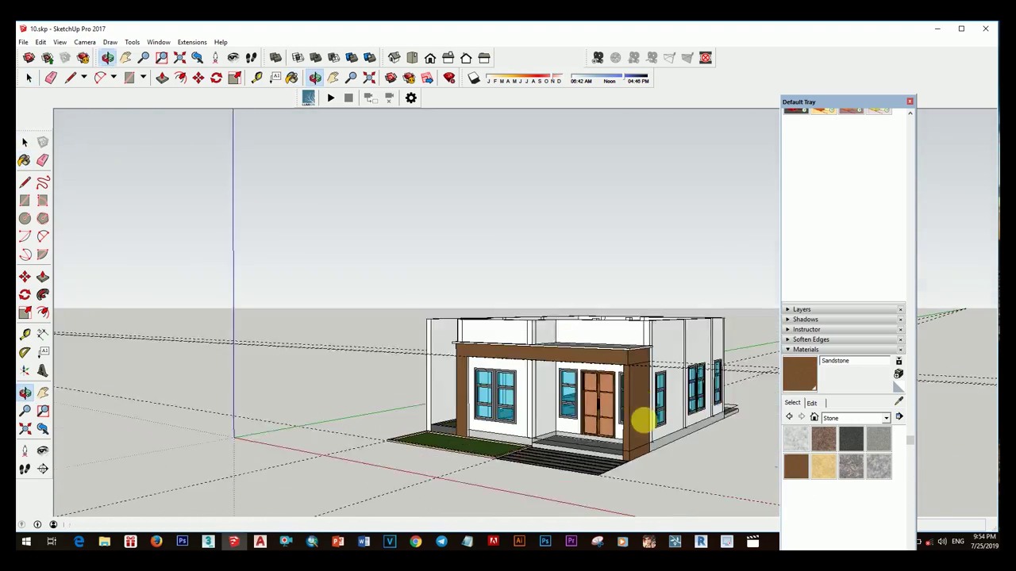
pyautogui.scroll(2, 612, 341)
# - Select the front fascia and house geometry and make them a group
pyautogui.press('space')
pyautogui.click(611, 341)
pyautogui.rightClick(615, 341)
pyautogui.click(665, 226)
pyautogui.moveTo(664, 226)
pyautogui.mouseDown(button='middle')
pyautogui.moveTo(641, 340)
pyautogui.moveTo(664, 317)
pyautogui.moveTo(658, 339)
pyautogui.moveTo(589, 294)
pyautogui.moveTo(676, 356)
pyautogui.moveTo(633, 362)
pyautogui.mouseUp(button='middle')
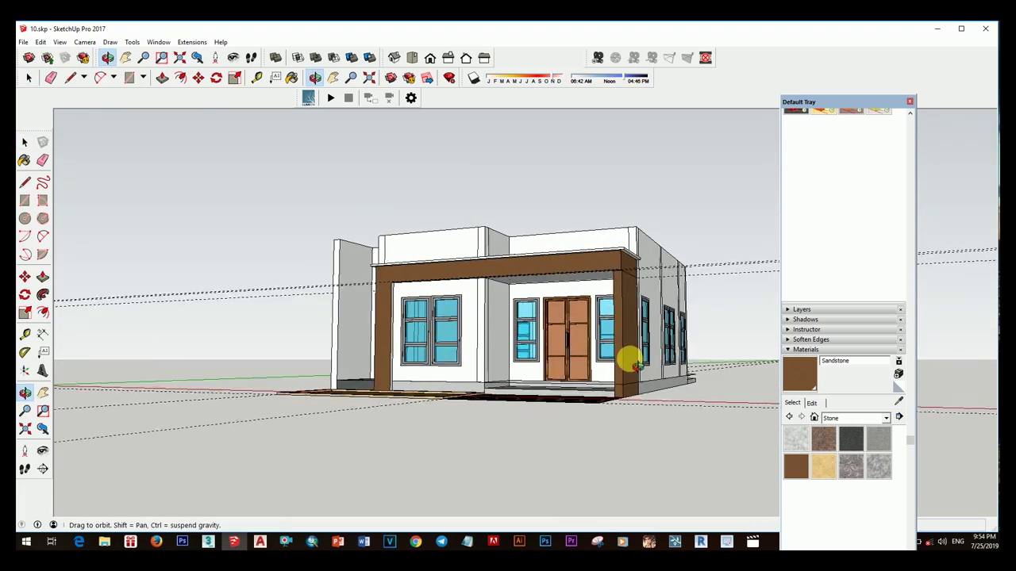
pyautogui.click(595, 291)
pyautogui.scroll(2, 594, 290)
pyautogui.scroll(2, 594, 310)
pyautogui.moveTo(594, 311); pyautogui.dragTo(665, 306, button='middle')
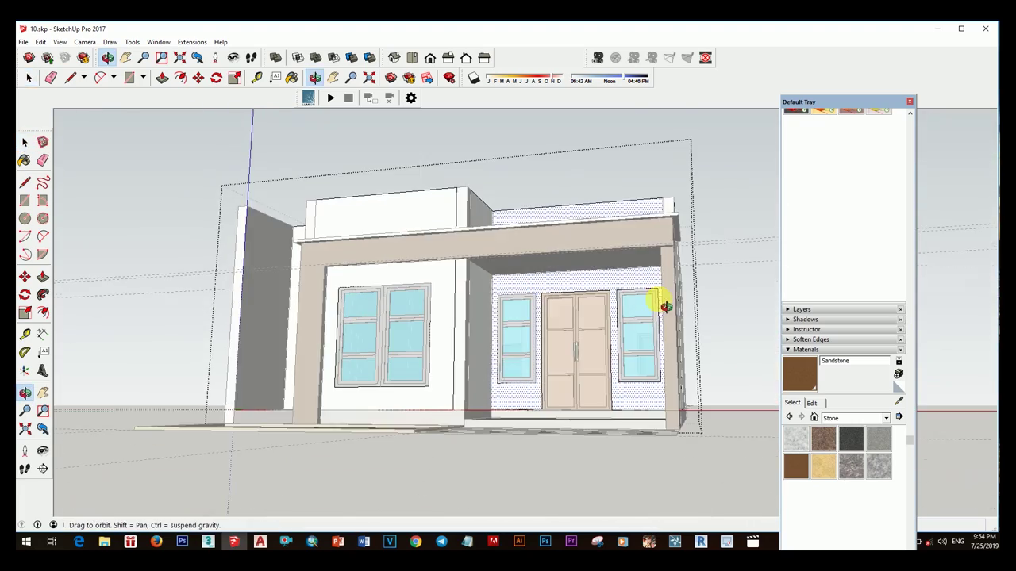
pyautogui.scroll(3, 587, 274)
# - Switch the Materials list to the Brick, Cladding and Siding category
pyautogui.moveTo(703, 272); pyautogui.dragTo(617, 288, button='middle')
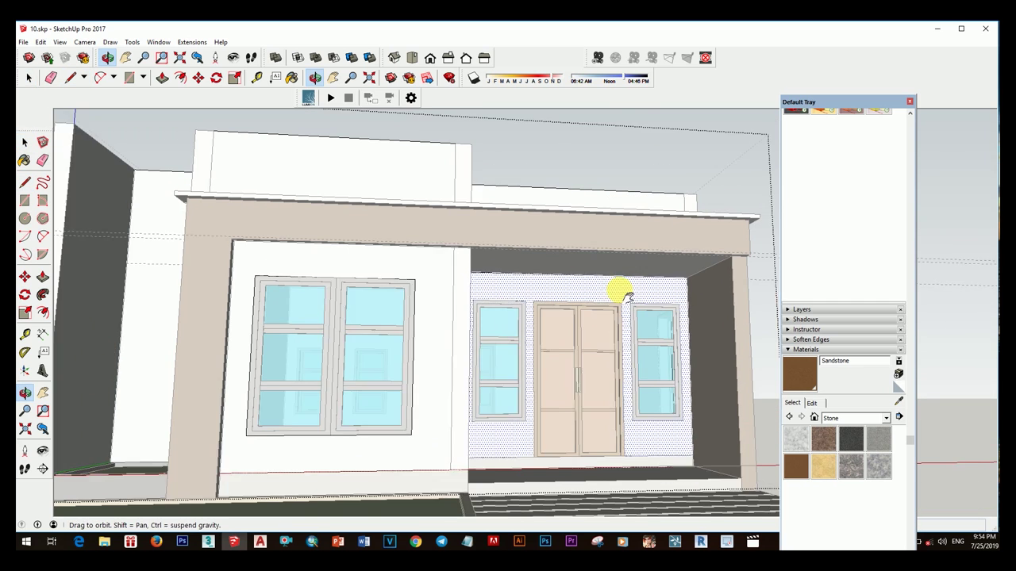
pyautogui.press('space')
pyautogui.click(886, 417)
pyautogui.click(858, 290)
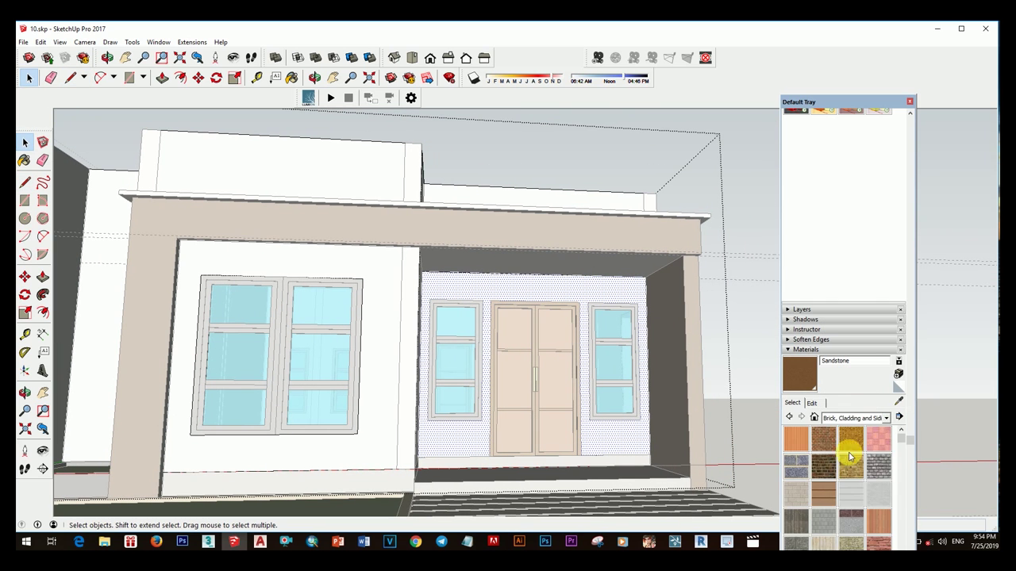
pyautogui.scroll(-3, 512, 368)
# - Paint the porch back wall around the door and windows with Stone Flagstone Ashlar
pyautogui.moveTo(513, 368); pyautogui.dragTo(685, 432, button='middle')
pyautogui.press('space')
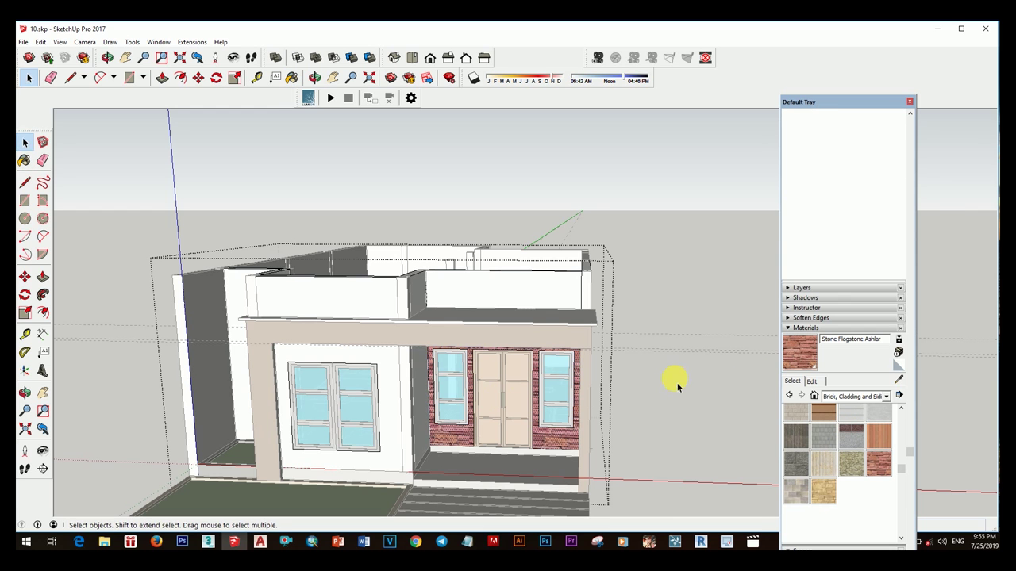
pyautogui.moveTo(677, 387)
pyautogui.mouseDown(button='middle')
pyautogui.moveTo(437, 420)
pyautogui.moveTo(492, 437)
pyautogui.mouseUp(button='middle')
pyautogui.moveTo(578, 404)
pyautogui.mouseDown(button='middle')
pyautogui.moveTo(408, 386)
pyautogui.moveTo(527, 421)
pyautogui.mouseUp(button='middle')
pyautogui.scroll(2, 476, 404)
pyautogui.scroll(2, 476, 396)
pyautogui.click(465, 388)
# - Paint the tall side wall face brown with the Sandstone material
pyautogui.click(879, 435)
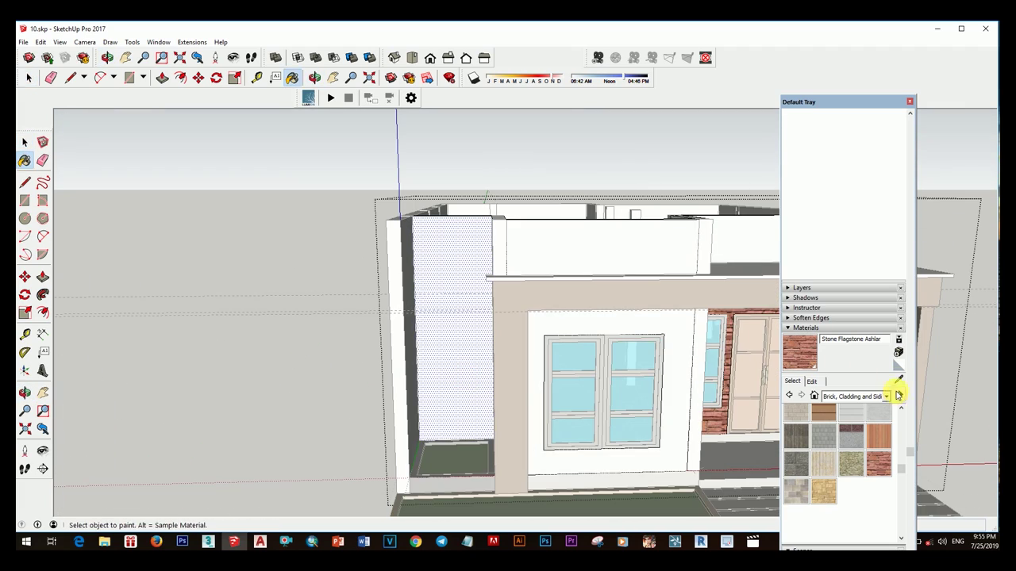
pyautogui.click(481, 381)
pyautogui.moveTo(481, 380)
pyautogui.mouseDown(button='middle')
pyautogui.moveTo(571, 344)
pyautogui.moveTo(523, 361)
pyautogui.mouseUp(button='middle')
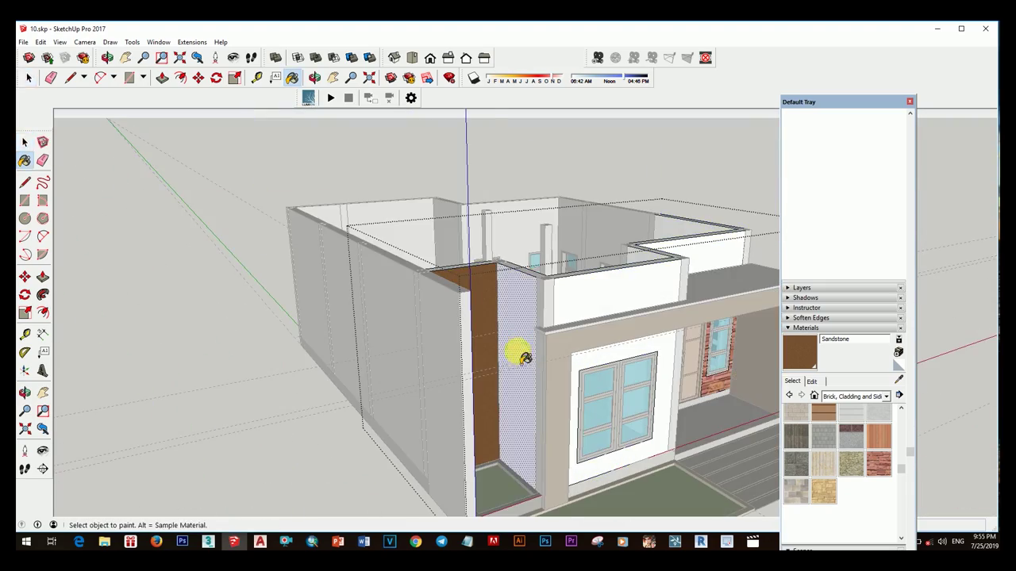
pyautogui.press('space')
pyautogui.scroll(-3, 630, 339)
pyautogui.moveTo(630, 339)
pyautogui.mouseDown(button='middle')
pyautogui.moveTo(476, 357)
pyautogui.moveTo(494, 357)
pyautogui.moveTo(508, 420)
pyautogui.moveTo(419, 373)
pyautogui.moveTo(566, 397)
pyautogui.mouseUp(button='middle')
pyautogui.scroll(3, 412, 340)
# - Draw a line across above the windows to split off a new face there
pyautogui.click(412, 340)
pyautogui.scroll(-3, 413, 338)
pyautogui.scroll(3, 418, 373)
pyautogui.press('space')
pyautogui.scroll(3, 535, 345)
pyautogui.scroll(2, 517, 345)
pyautogui.press('l')
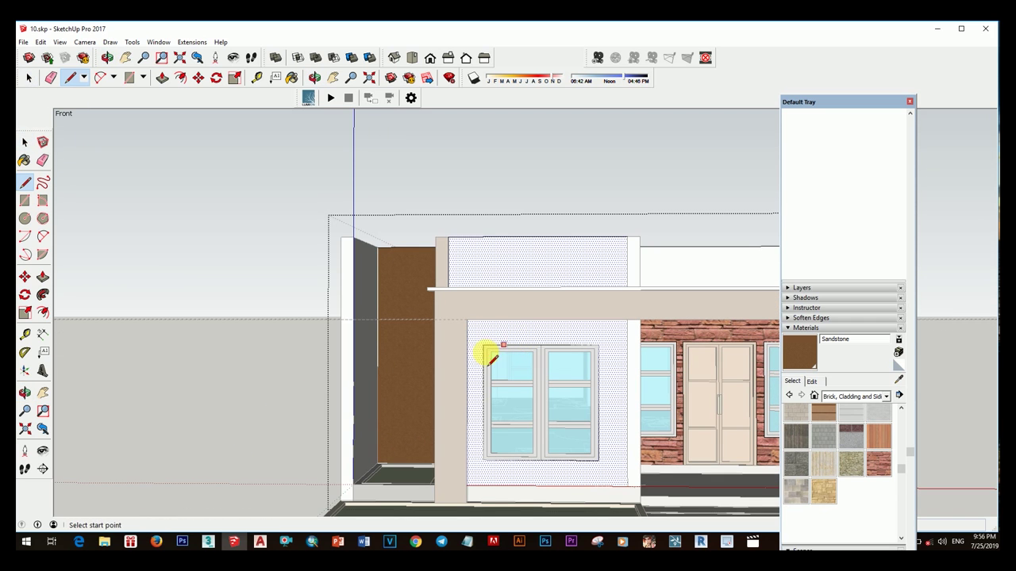
pyautogui.click(483, 345)
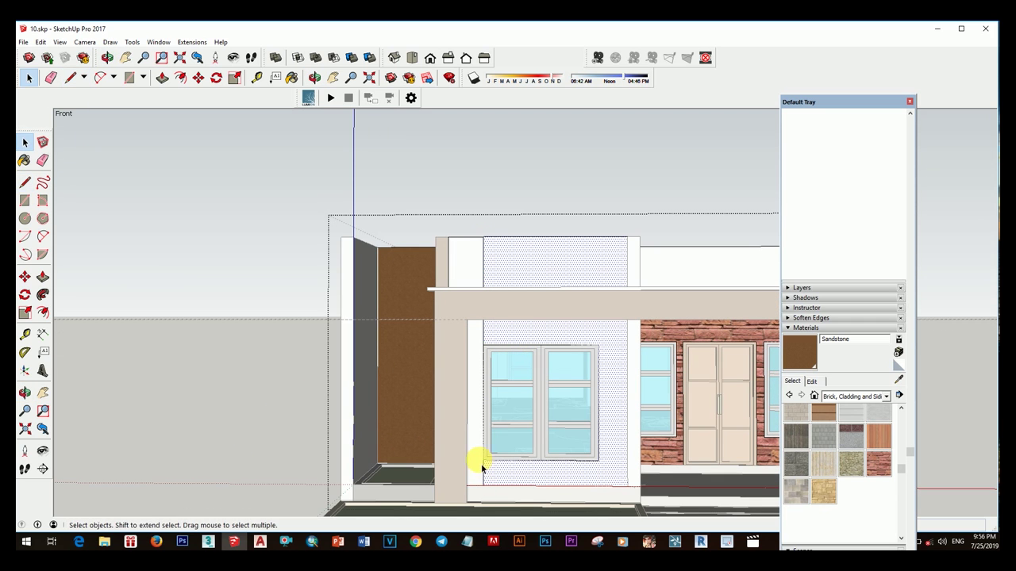
pyautogui.press('space')
pyautogui.scroll(-3, 376, 378)
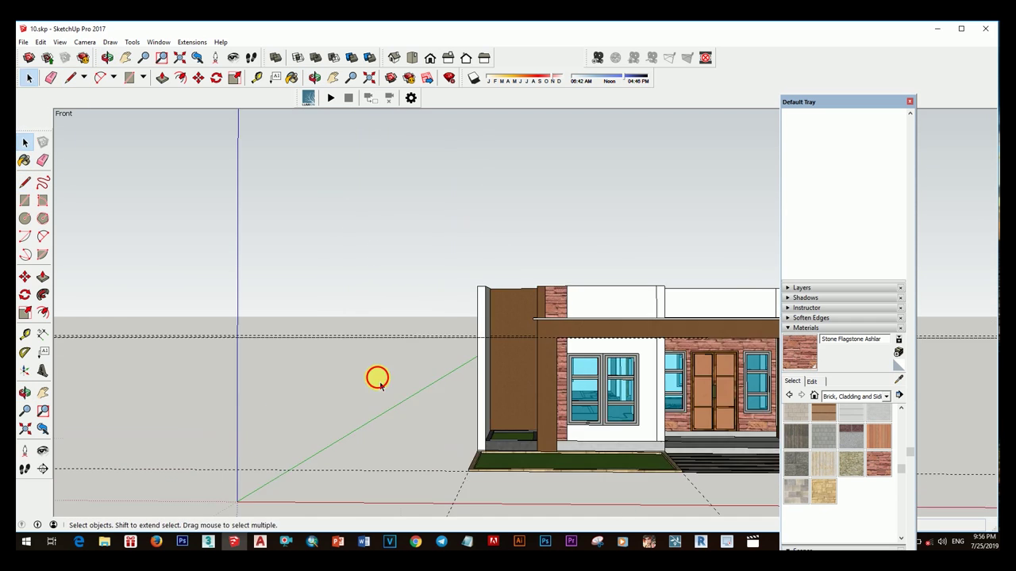
pyautogui.scroll(-2, 476, 381)
pyautogui.scroll(3, 556, 389)
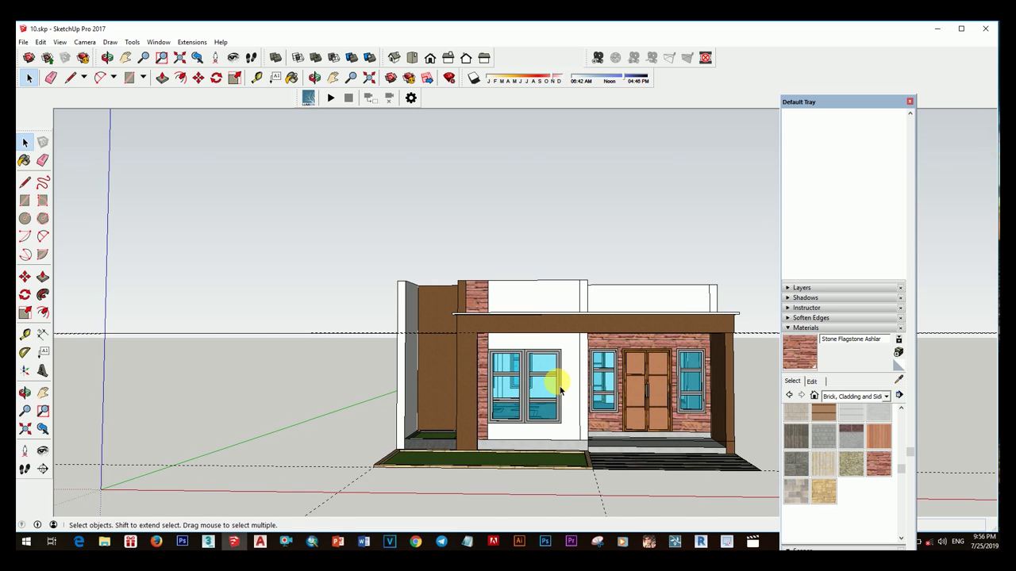
pyautogui.scroll(4, 589, 385)
pyautogui.click(413, 361)
pyautogui.moveTo(414, 362); pyautogui.dragTo(659, 351, button='middle')
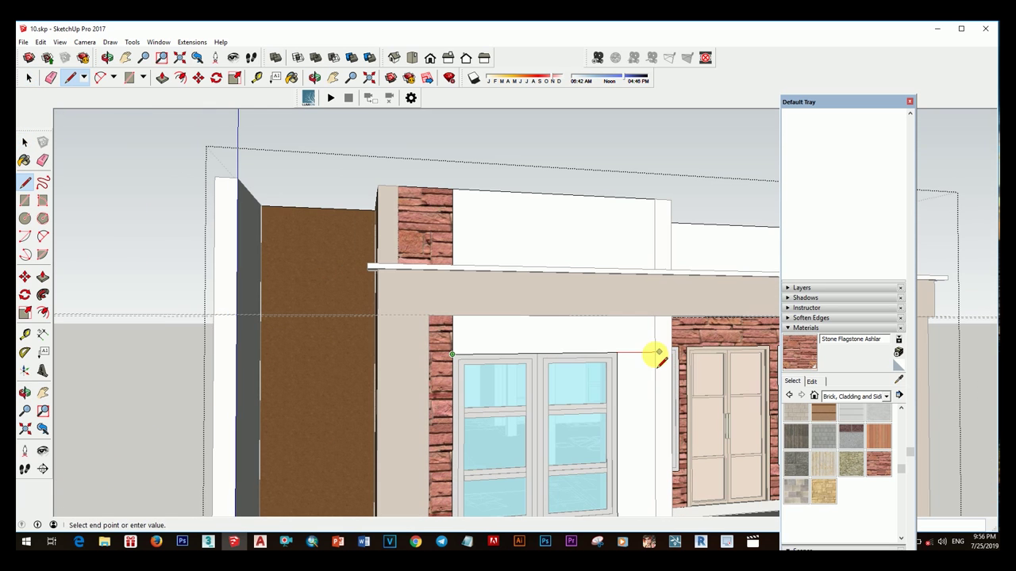
pyautogui.click(673, 351)
# - Paint the new faces above the windows with Stone Flagstone Ashlar brick
pyautogui.press('space')
pyautogui.rightClick(616, 381)
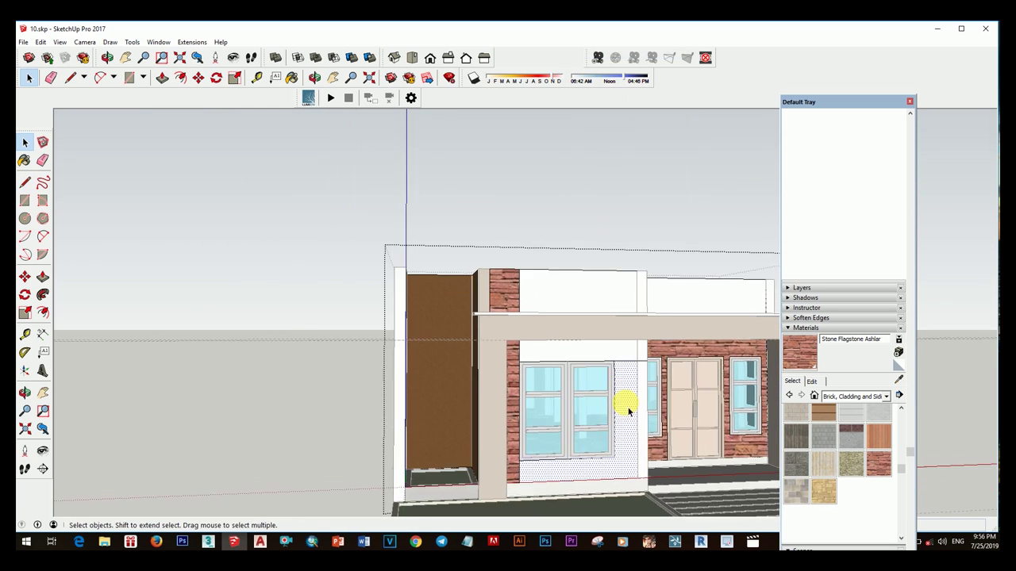
pyautogui.click(702, 179)
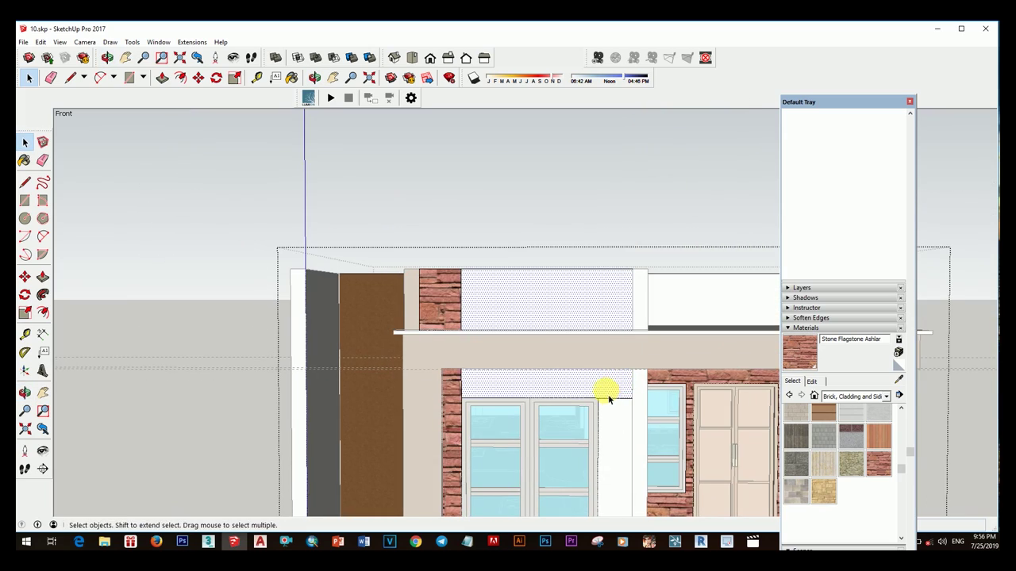
pyautogui.click(615, 399)
pyautogui.press('space')
pyautogui.click(537, 56)
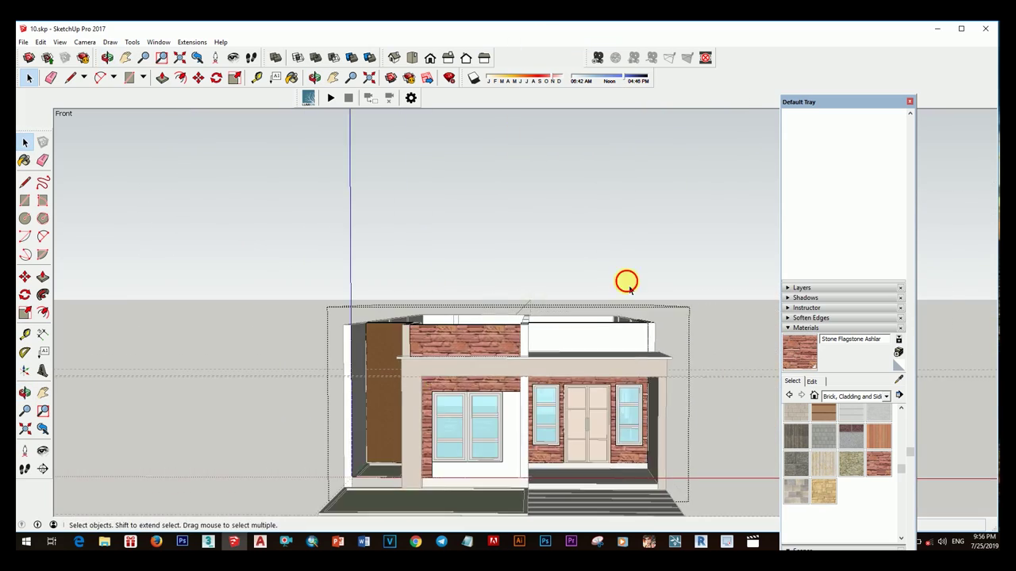
pyautogui.moveTo(626, 281)
pyautogui.mouseDown(button='middle')
pyautogui.moveTo(539, 374)
pyautogui.moveTo(363, 367)
pyautogui.moveTo(573, 429)
pyautogui.moveTo(578, 415)
pyautogui.moveTo(431, 358)
pyautogui.moveTo(533, 415)
pyautogui.moveTo(478, 286)
pyautogui.moveTo(522, 380)
pyautogui.mouseUp(button='middle')
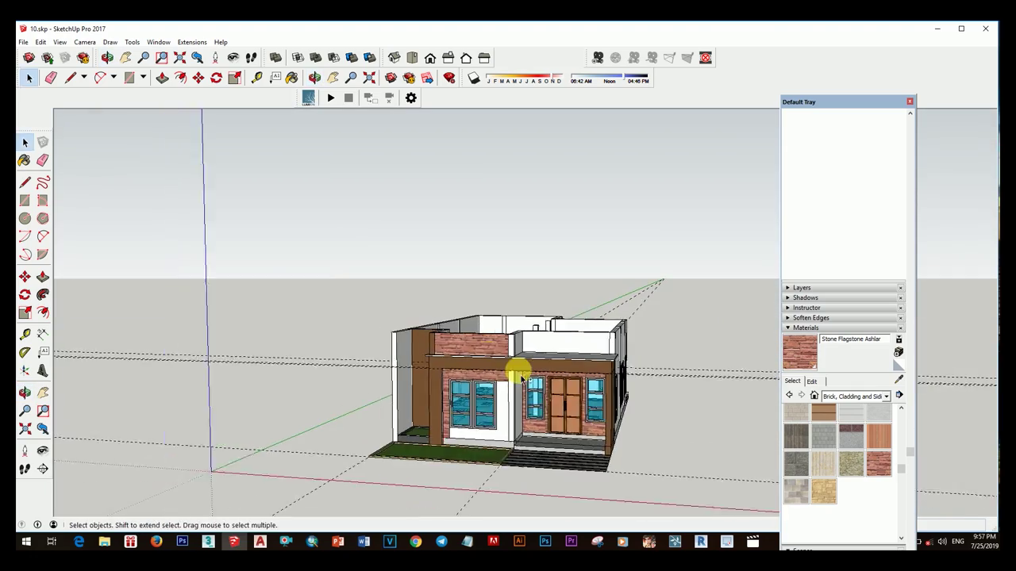
pyautogui.scroll(3, 399, 347)
# - Draw a thin horizontal strip in the recess beside the brick parapet and make it a component
pyautogui.moveTo(399, 347); pyautogui.dragTo(487, 477, button='middle')
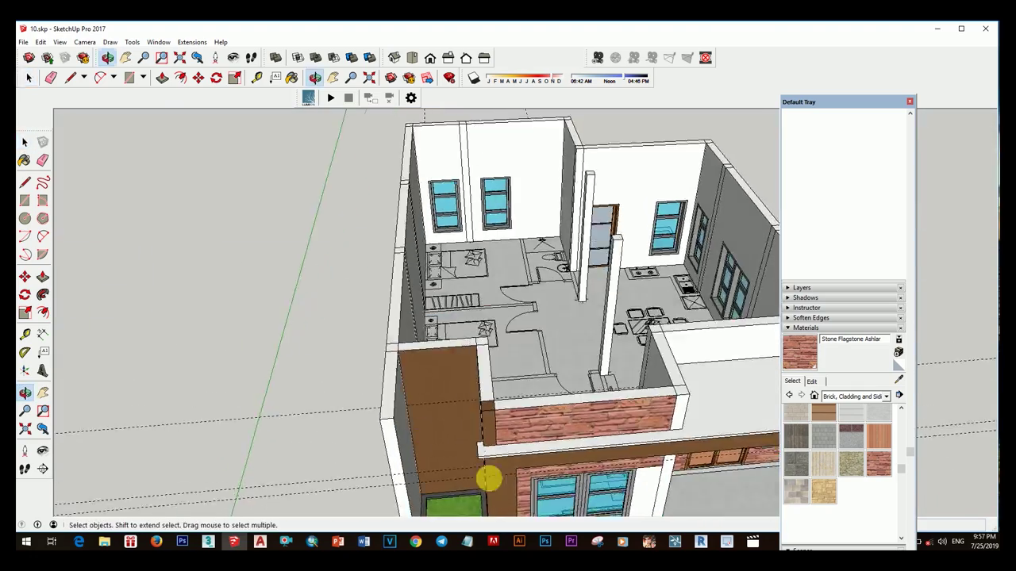
pyautogui.scroll(2, 508, 473)
pyautogui.click(684, 435)
pyautogui.moveTo(684, 434)
pyautogui.mouseDown(button='middle')
pyautogui.moveTo(564, 386)
pyautogui.moveTo(576, 361)
pyautogui.moveTo(601, 403)
pyautogui.moveTo(562, 396)
pyautogui.moveTo(651, 389)
pyautogui.mouseUp(button='middle')
pyautogui.press('space')
pyautogui.click(575, 361)
pyautogui.scroll(3, 649, 295)
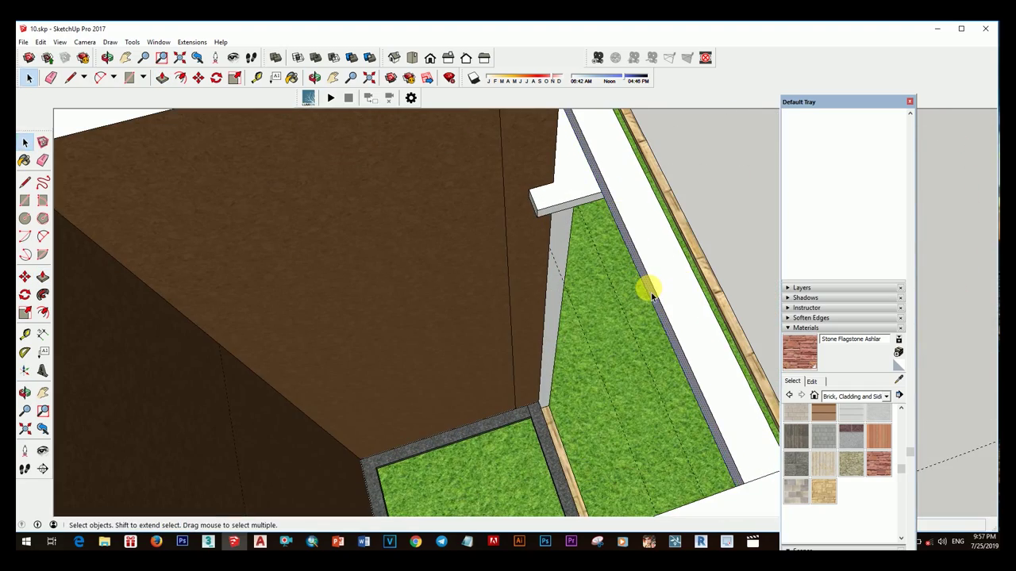
pyautogui.press('space')
pyautogui.scroll(-3, 537, 351)
pyautogui.moveTo(537, 351); pyautogui.dragTo(492, 333, button='middle')
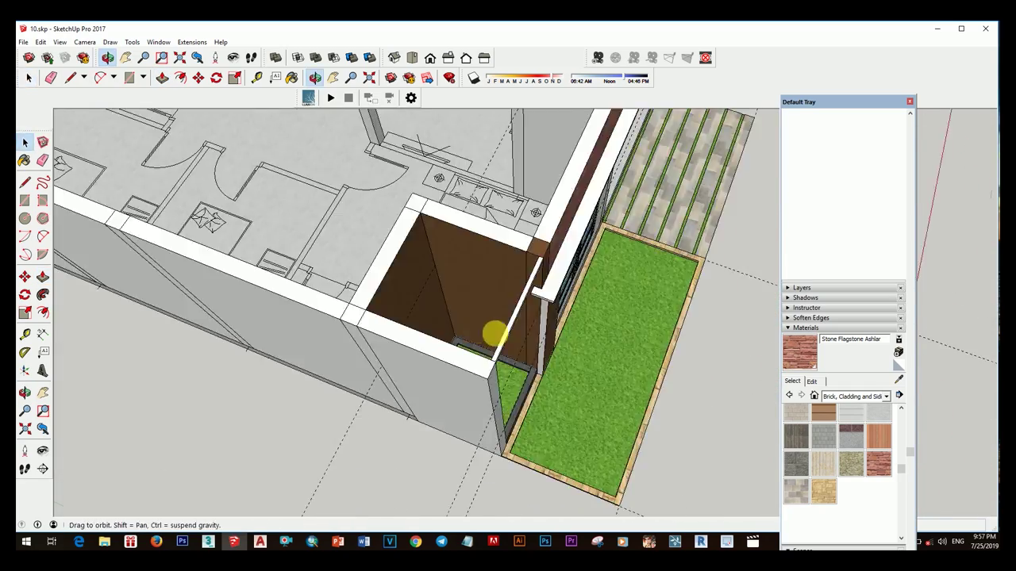
pyautogui.scroll(3, 546, 310)
pyautogui.press('g')
pyautogui.click(578, 331)
# - Copy the strip component down the wall with Move to array a stack of slats
pyautogui.scroll(3, 626, 256)
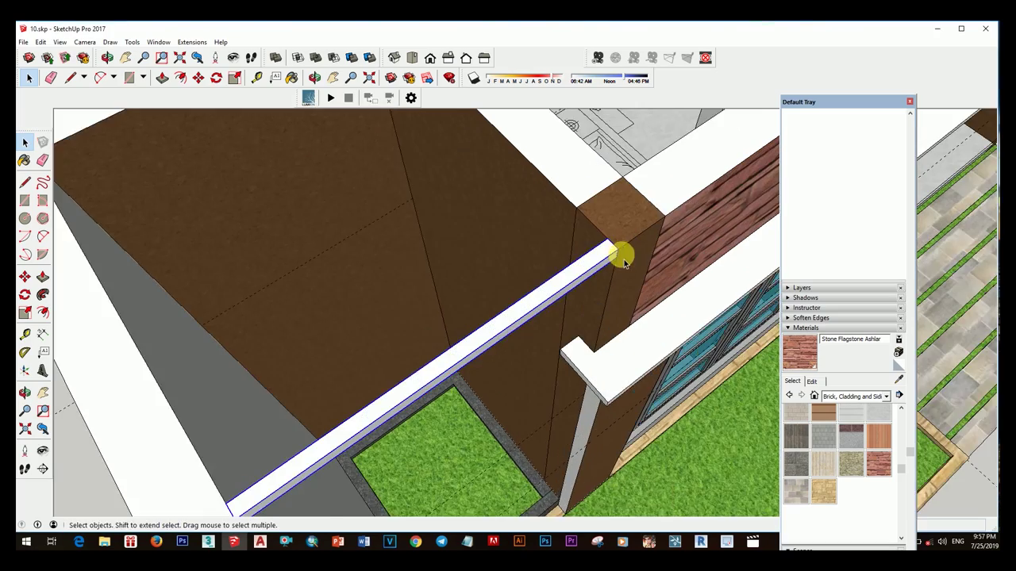
pyautogui.press('m')
pyautogui.scroll(2, 594, 229)
pyautogui.moveTo(594, 230); pyautogui.dragTo(585, 331, button='middle')
pyautogui.scroll(-3, 594, 238)
pyautogui.scroll(-2, 585, 331)
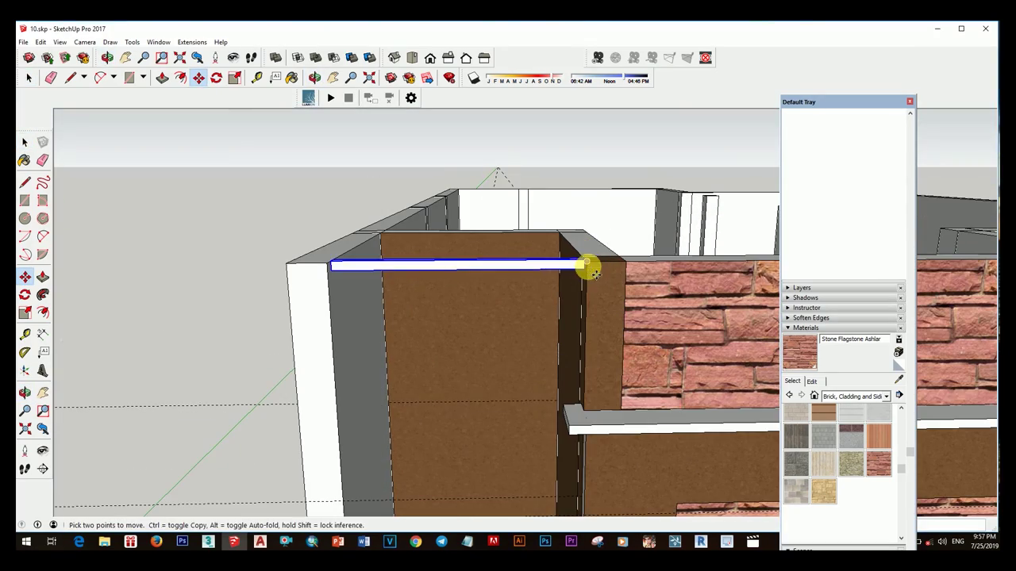
pyautogui.click(591, 421)
pyautogui.moveTo(591, 420)
pyautogui.mouseDown(button='middle')
pyautogui.moveTo(630, 339)
pyautogui.moveTo(597, 372)
pyautogui.moveTo(572, 424)
pyautogui.mouseUp(button='middle')
pyautogui.scroll(-5, 584, 354)
# - Select the stacked slats and give them Color B08 from the Colors material category
pyautogui.press('q')
pyautogui.press('space')
pyautogui.scroll(5, 462, 363)
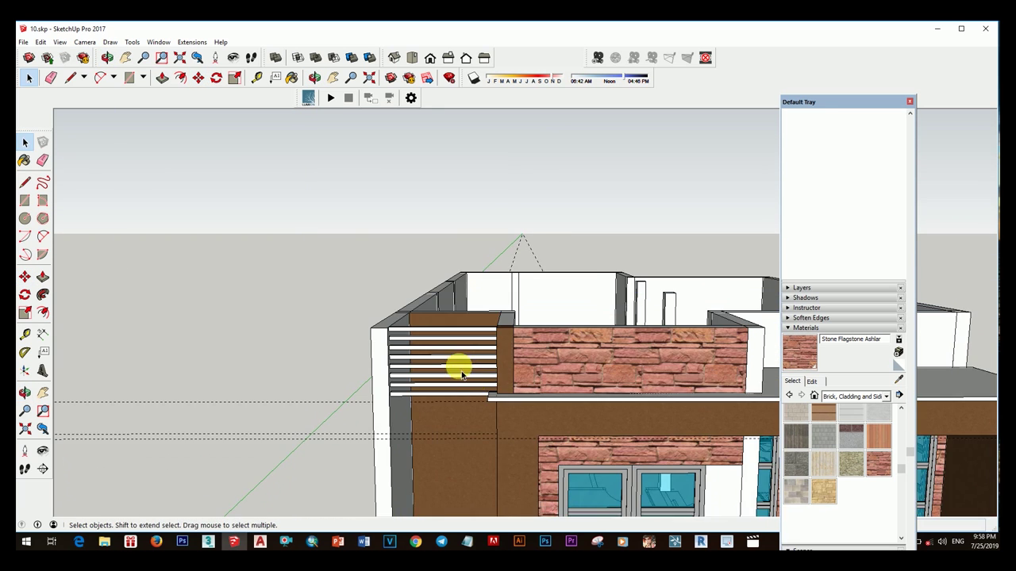
pyautogui.click(464, 365)
pyautogui.click(888, 396)
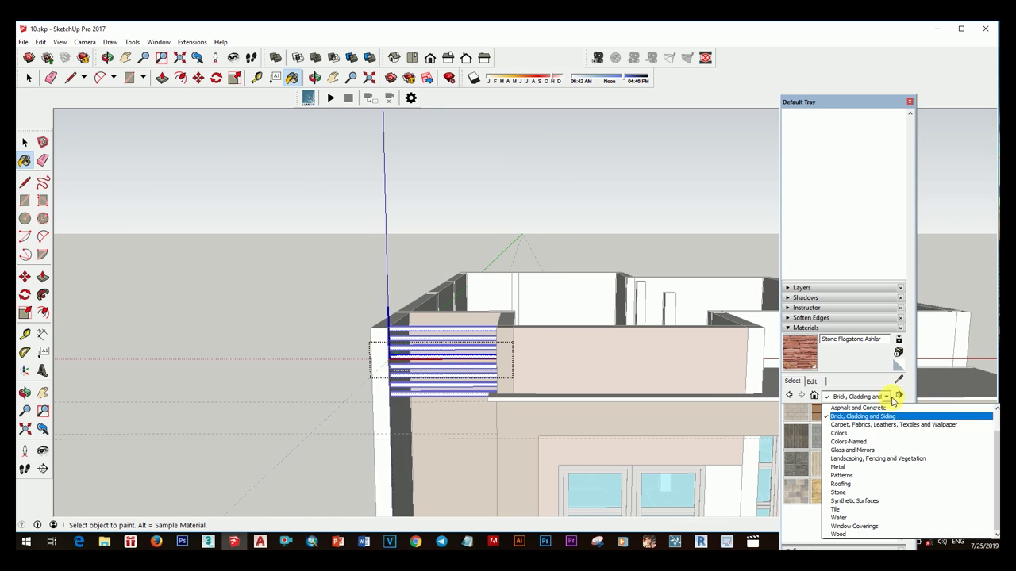
pyautogui.click(856, 477)
pyautogui.click(885, 333)
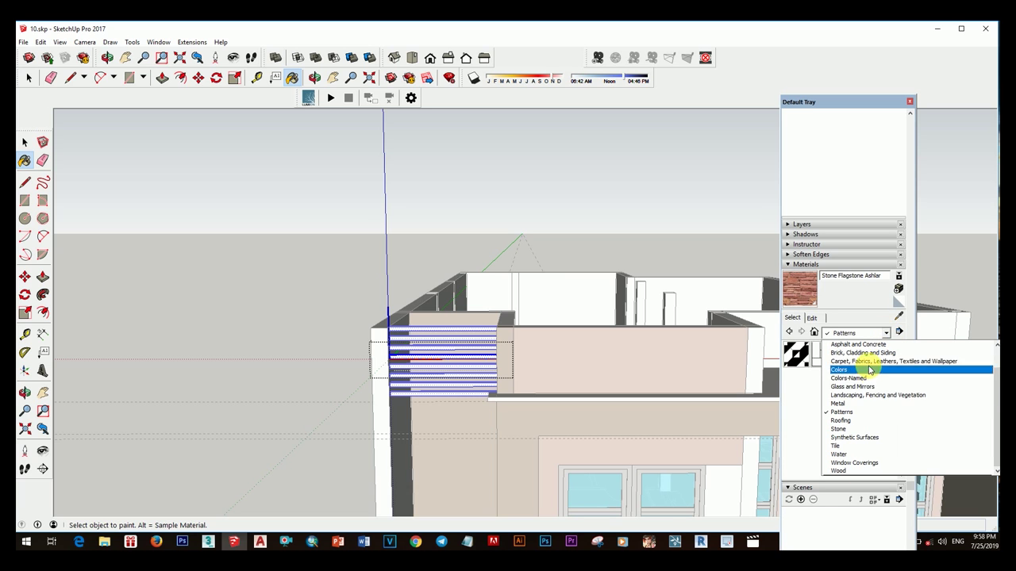
pyautogui.click(841, 369)
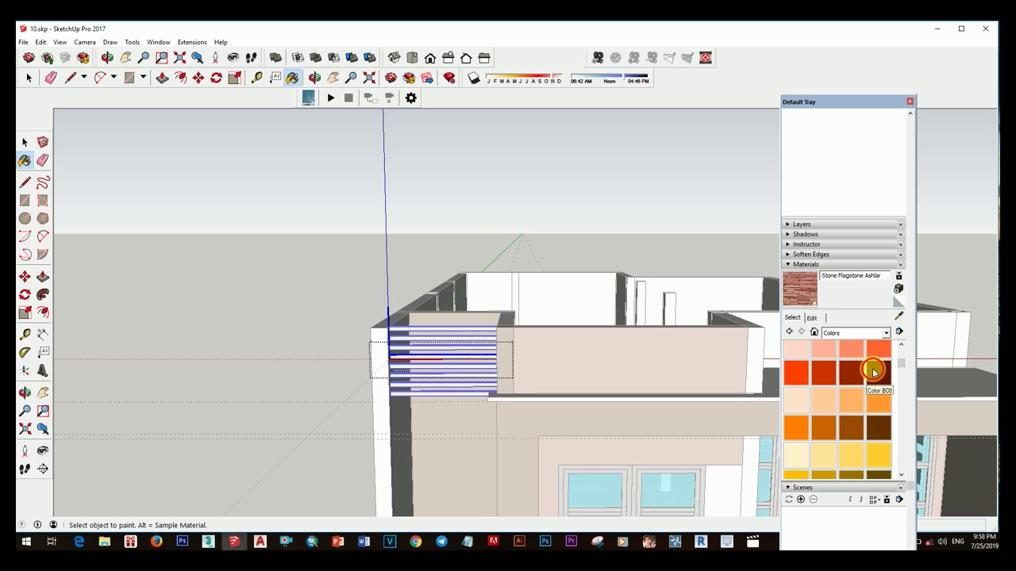
pyautogui.press('space')
pyautogui.scroll(-5, 544, 380)
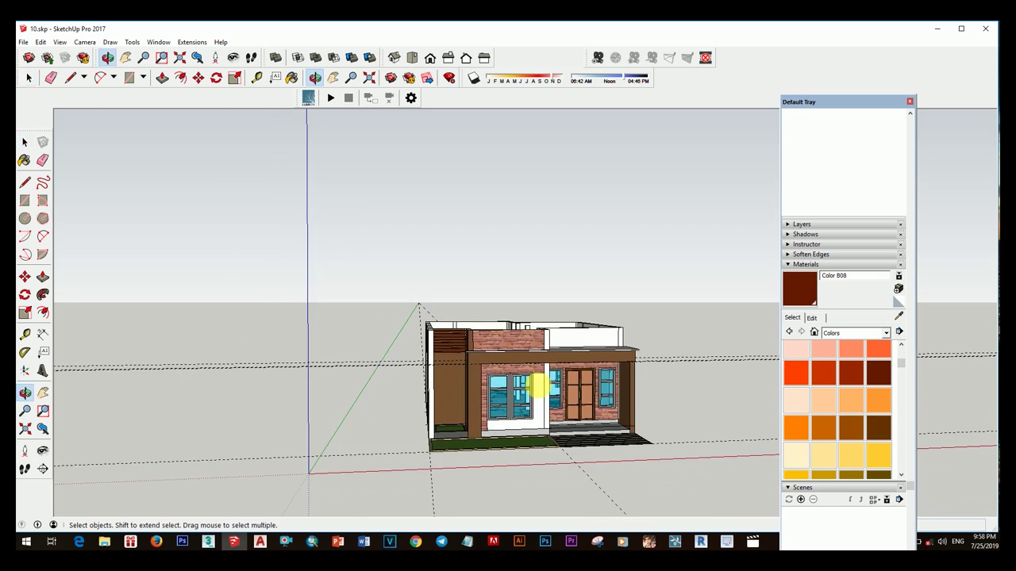
pyautogui.moveTo(545, 381)
pyautogui.mouseDown(button='middle')
pyautogui.moveTo(533, 402)
pyautogui.moveTo(581, 469)
pyautogui.moveTo(508, 413)
pyautogui.mouseUp(button='middle')
pyautogui.click(40, 41)
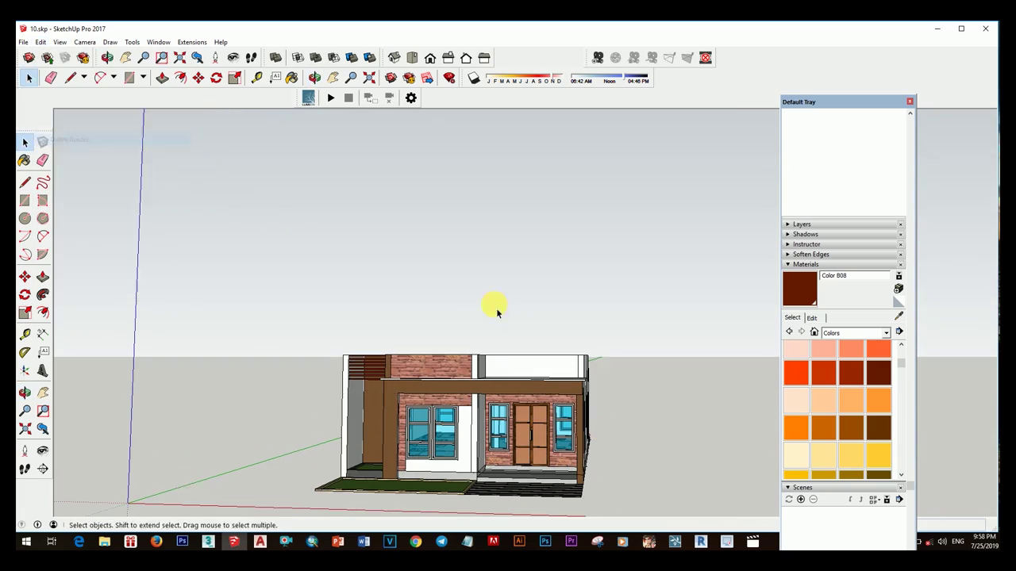
pyautogui.moveTo(492, 377)
pyautogui.mouseDown(button='middle')
pyautogui.moveTo(492, 415)
pyautogui.moveTo(382, 412)
pyautogui.moveTo(526, 410)
pyautogui.moveTo(431, 242)
pyautogui.moveTo(514, 447)
pyautogui.moveTo(417, 261)
pyautogui.moveTo(537, 313)
pyautogui.moveTo(422, 268)
pyautogui.moveTo(472, 238)
pyautogui.moveTo(514, 301)
pyautogui.mouseUp(button='middle')
pyautogui.press('r')
pyautogui.press('space')
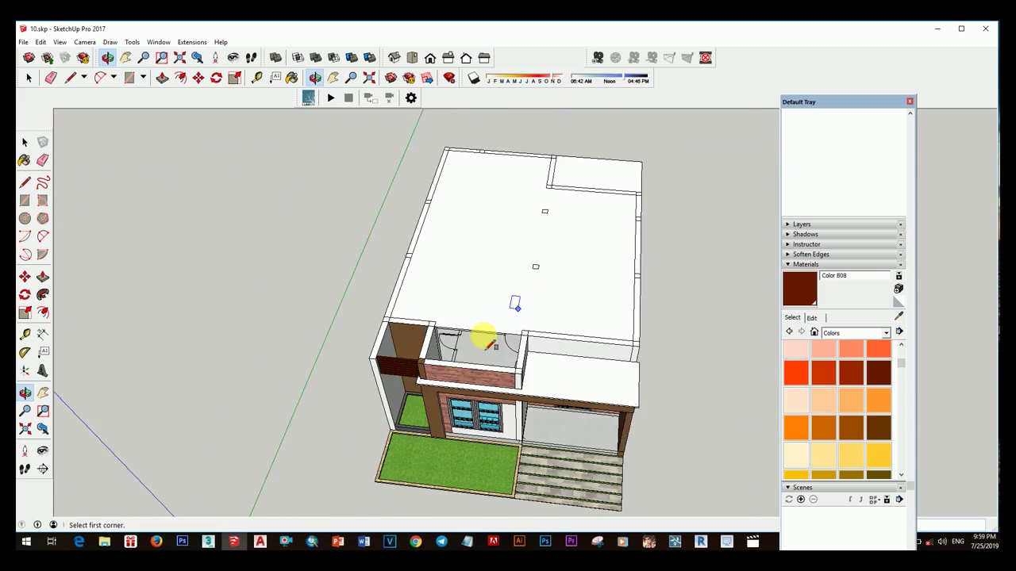
pyautogui.scroll(3, 514, 301)
pyautogui.scroll(2, 535, 346)
pyautogui.click(572, 54)
pyautogui.scroll(-5, 347, 250)
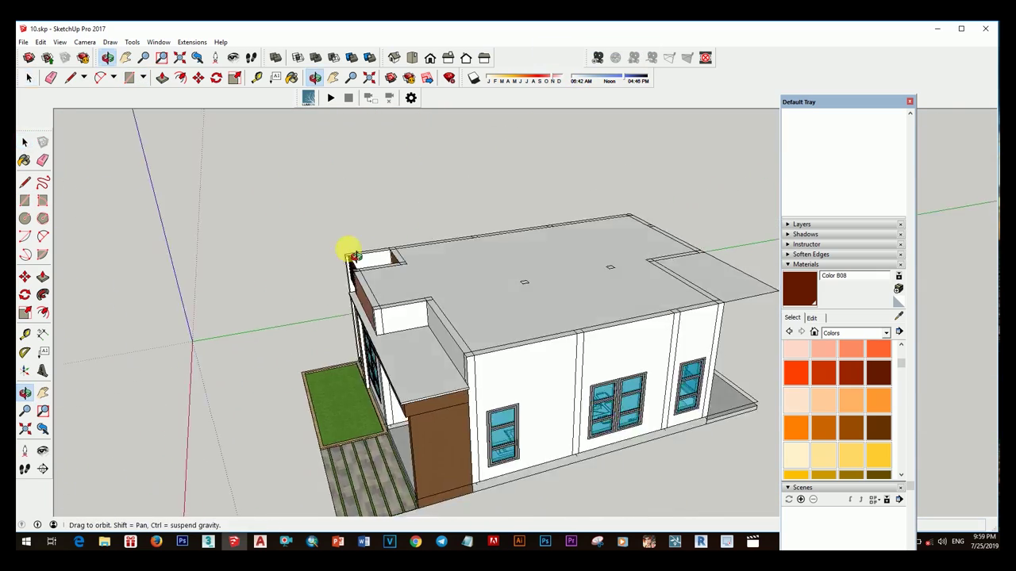
pyautogui.moveTo(346, 249); pyautogui.dragTo(548, 308, button='middle')
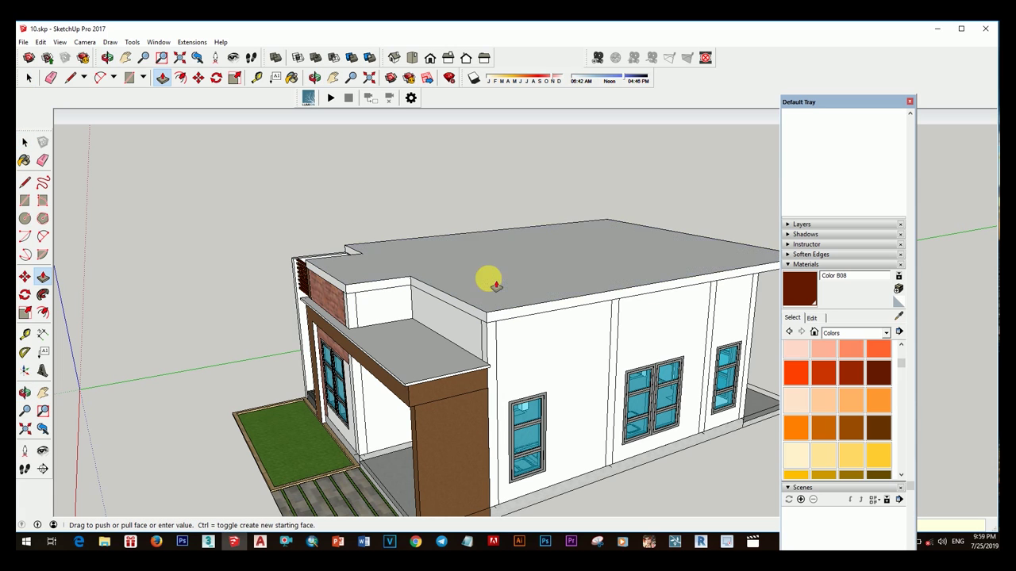
pyautogui.moveTo(494, 286)
pyautogui.mouseDown(button='middle')
pyautogui.moveTo(646, 204)
pyautogui.moveTo(555, 317)
pyautogui.moveTo(547, 271)
pyautogui.moveTo(556, 294)
pyautogui.moveTo(675, 245)
pyautogui.moveTo(585, 288)
pyautogui.mouseUp(button='middle')
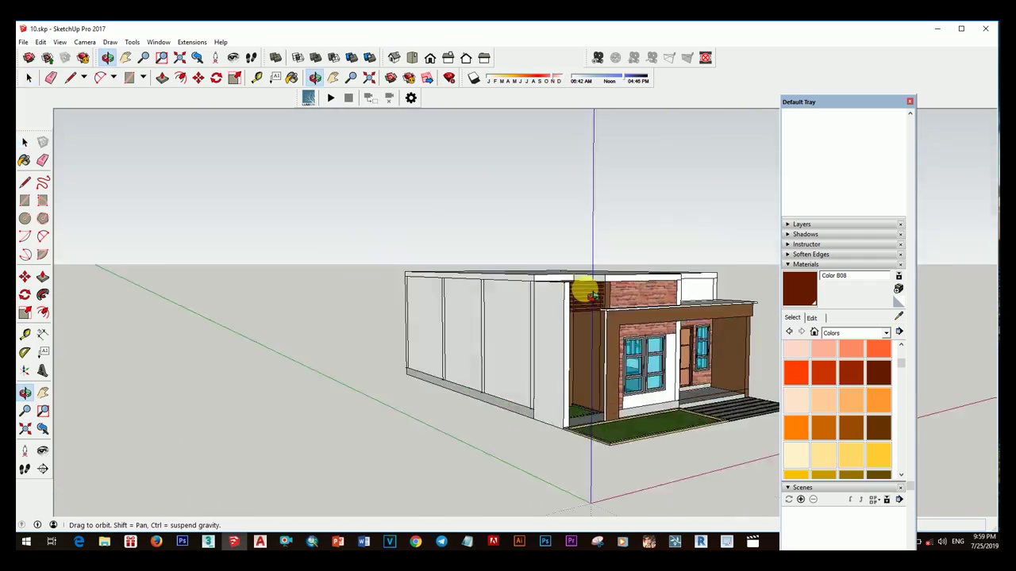
pyautogui.scroll(3, 529, 311)
pyautogui.scroll(-3, 529, 311)
pyautogui.moveTo(538, 318)
pyautogui.mouseDown(button='middle')
pyautogui.moveTo(605, 204)
pyautogui.moveTo(447, 232)
pyautogui.moveTo(453, 254)
pyautogui.moveTo(617, 344)
pyautogui.mouseUp(button='middle')
# - Offset the roof outline inward and pull the rim strip up into a low parapet
pyautogui.scroll(2, 638, 368)
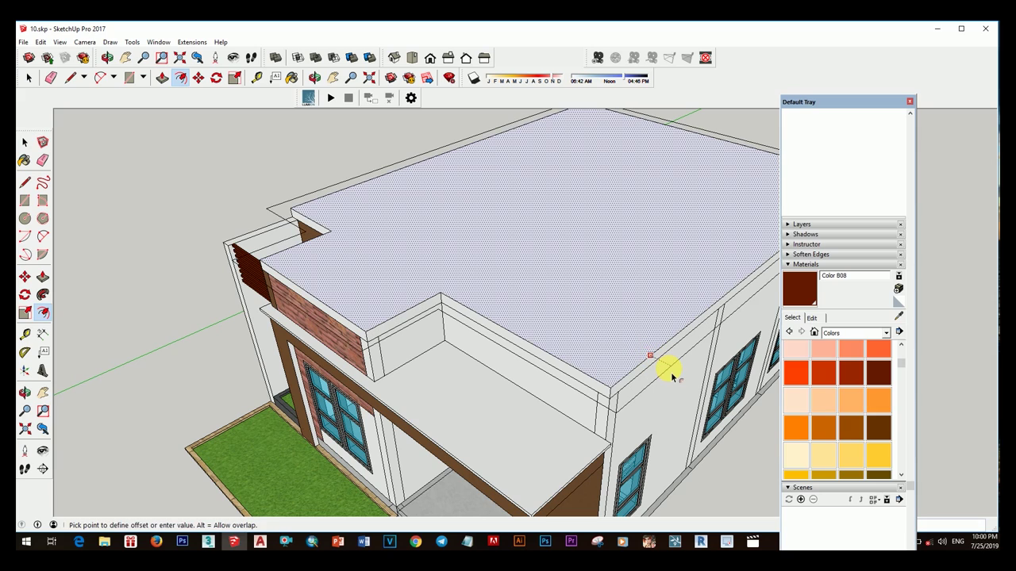
pyautogui.click(585, 370)
pyautogui.press('space')
pyautogui.moveTo(585, 370)
pyautogui.mouseDown(button='middle')
pyautogui.moveTo(517, 277)
pyautogui.moveTo(567, 390)
pyautogui.mouseUp(button='middle')
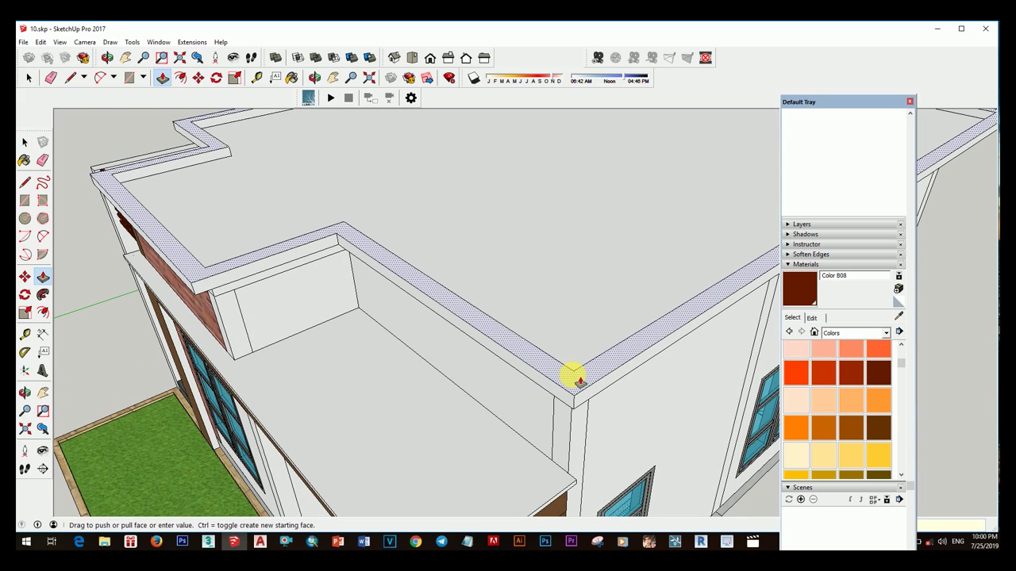
pyautogui.scroll(-3, 574, 401)
pyautogui.moveTo(573, 401)
pyautogui.mouseDown(button='middle')
pyautogui.moveTo(555, 220)
pyautogui.moveTo(510, 249)
pyautogui.moveTo(572, 254)
pyautogui.moveTo(514, 254)
pyautogui.moveTo(540, 337)
pyautogui.moveTo(517, 328)
pyautogui.moveTo(513, 222)
pyautogui.moveTo(566, 335)
pyautogui.moveTo(530, 332)
pyautogui.moveTo(537, 340)
pyautogui.moveTo(524, 317)
pyautogui.moveTo(507, 315)
pyautogui.moveTo(551, 460)
pyautogui.mouseUp(button='middle')
# - Erase the stray edges around the roof rim and make the whole roof a group
pyautogui.press('space')
pyautogui.scroll(3, 523, 317)
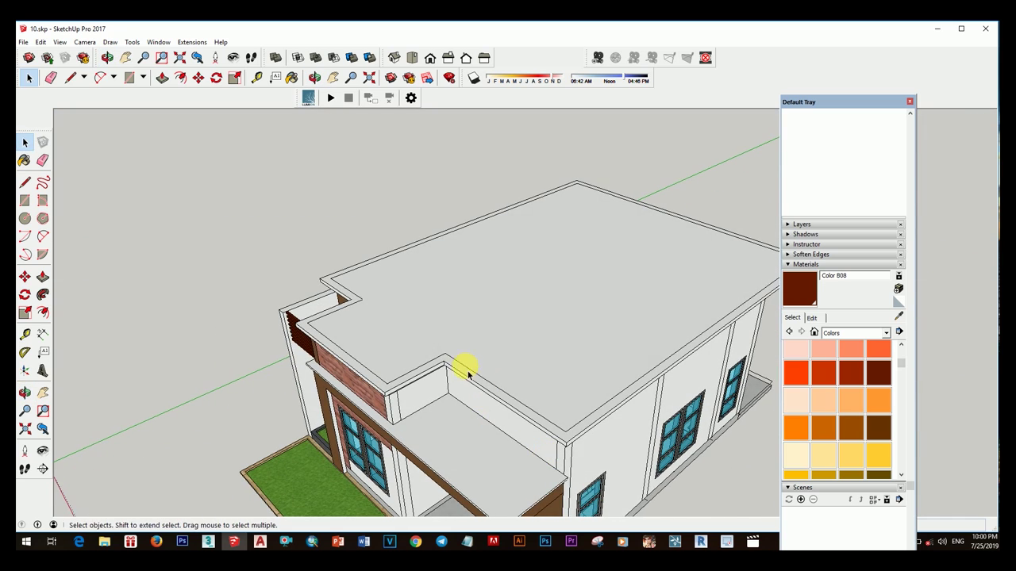
pyautogui.scroll(1, 460, 369)
pyautogui.press('e')
pyautogui.moveTo(460, 366); pyautogui.dragTo(451, 340, button='middle')
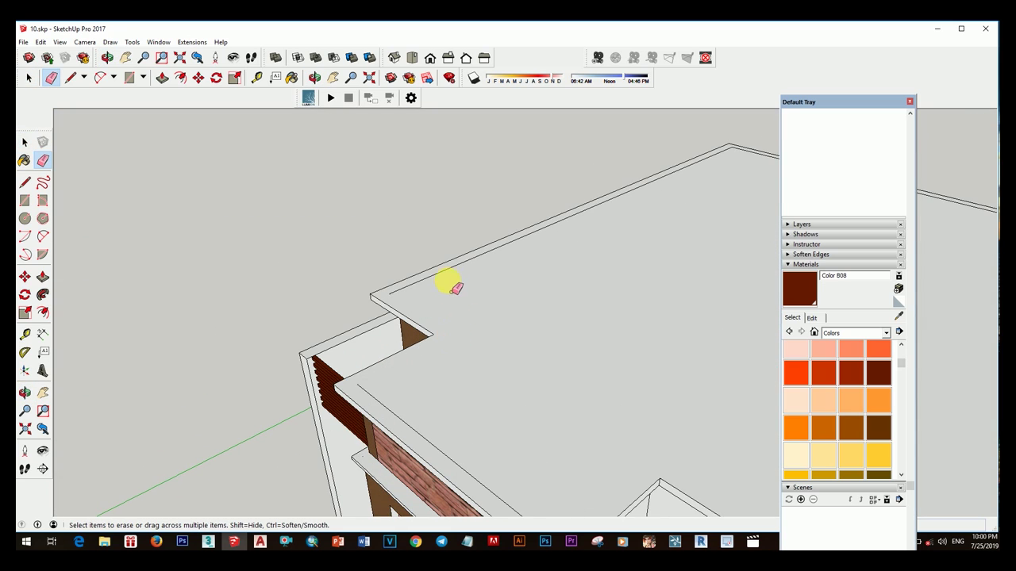
pyautogui.moveTo(457, 286)
pyautogui.mouseDown(button='middle')
pyautogui.moveTo(505, 424)
pyautogui.moveTo(513, 331)
pyautogui.mouseUp(button='middle')
pyautogui.scroll(3, 661, 332)
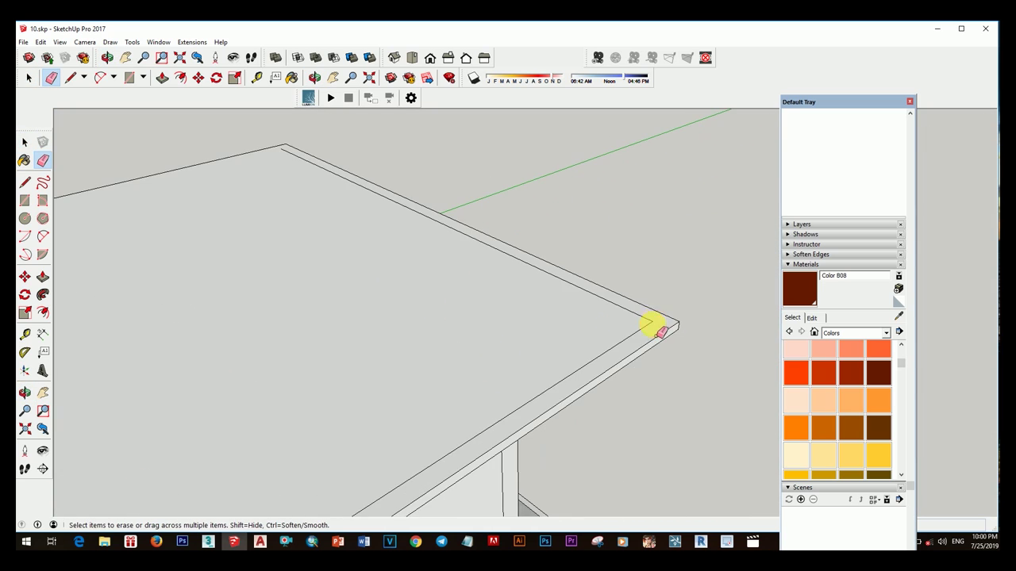
pyautogui.scroll(-4, 542, 329)
pyautogui.moveTo(424, 254); pyautogui.dragTo(363, 356, button='middle')
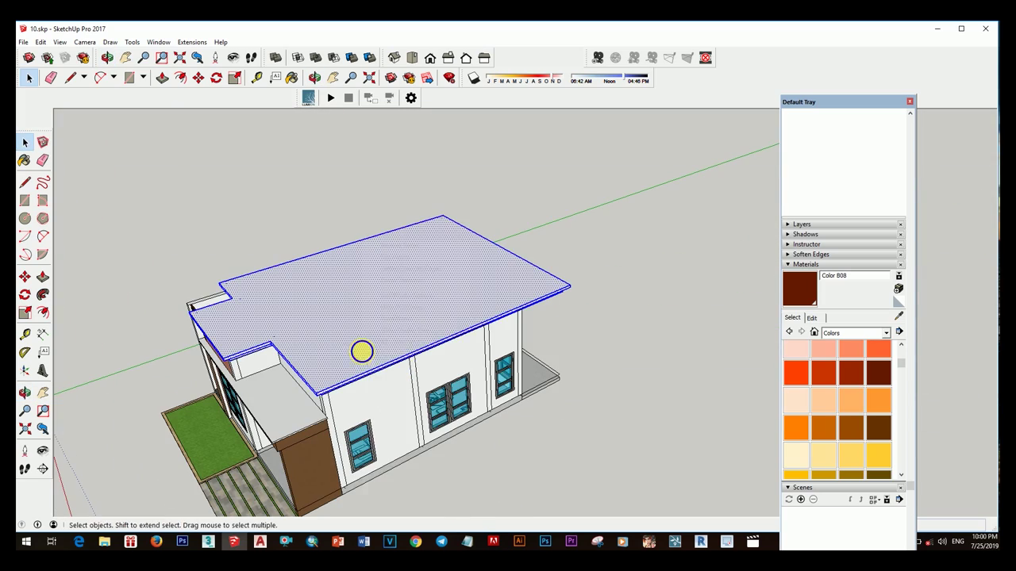
pyautogui.click(417, 222)
pyautogui.moveTo(418, 227); pyautogui.dragTo(631, 386, button='middle')
# - Draw a rectangle on the side wall starting at the fascia corner
pyautogui.moveTo(421, 315); pyautogui.dragTo(558, 290, button='middle')
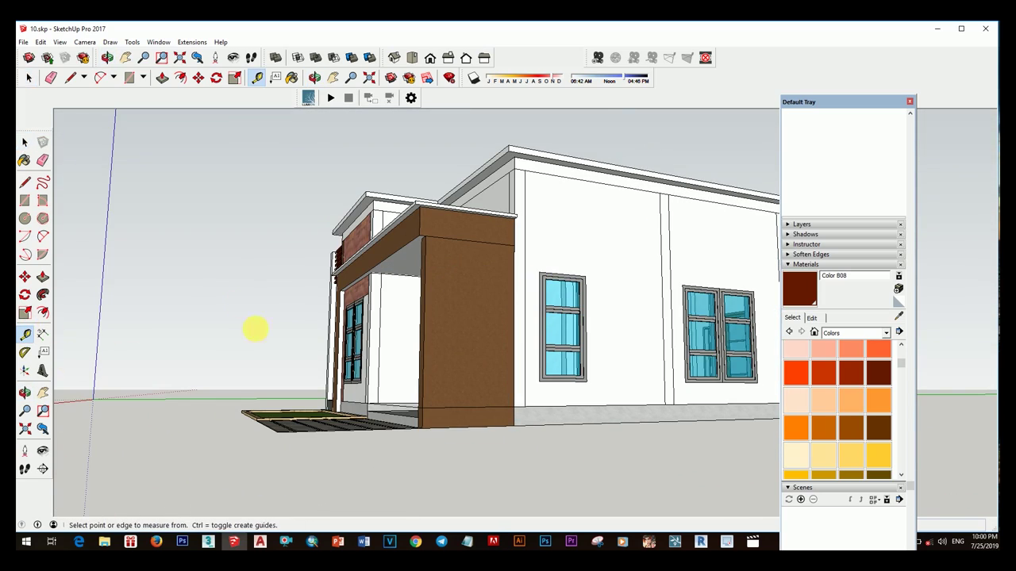
pyautogui.scroll(4, 508, 265)
pyautogui.scroll(-3, 492, 254)
pyautogui.moveTo(476, 245); pyautogui.dragTo(524, 243, button='middle')
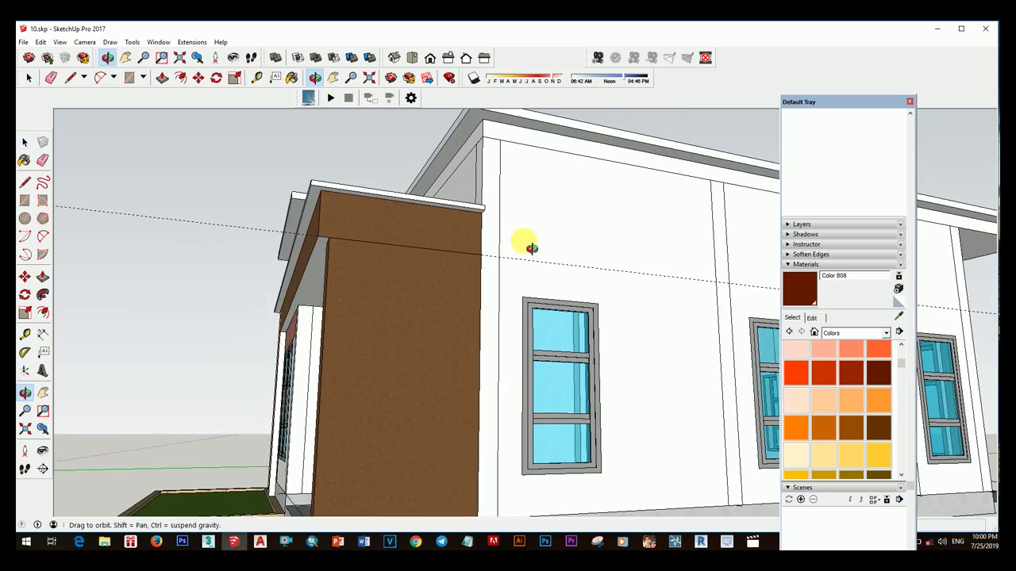
pyautogui.scroll(4, 476, 206)
pyautogui.press('r')
pyautogui.click(476, 214)
pyautogui.scroll(-3, 484, 254)
pyautogui.scroll(3, 477, 295)
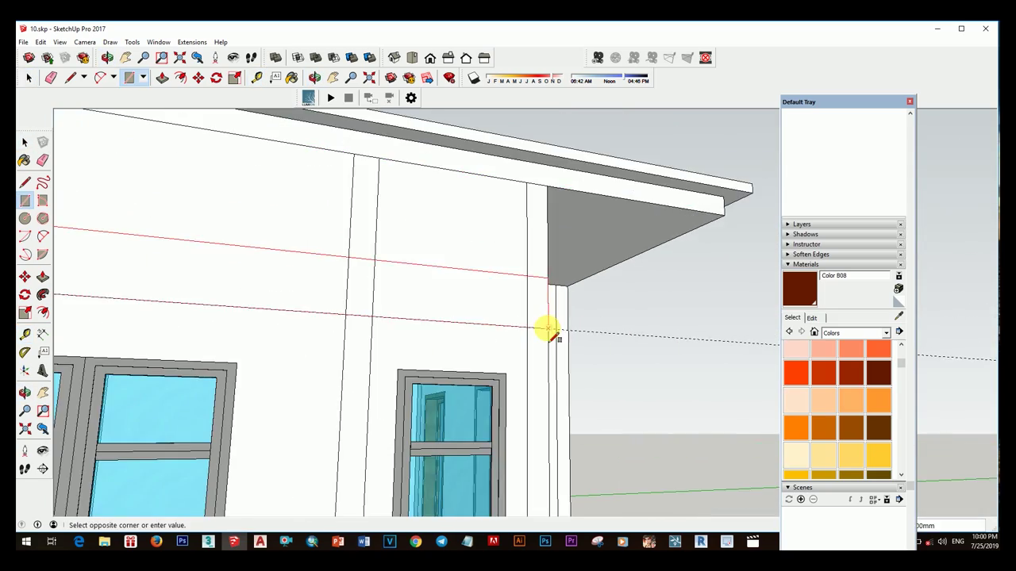
pyautogui.scroll(-4, 547, 328)
pyautogui.moveTo(410, 306)
pyautogui.mouseDown(button='middle')
pyautogui.moveTo(446, 359)
pyautogui.moveTo(529, 336)
pyautogui.mouseUp(button='middle')
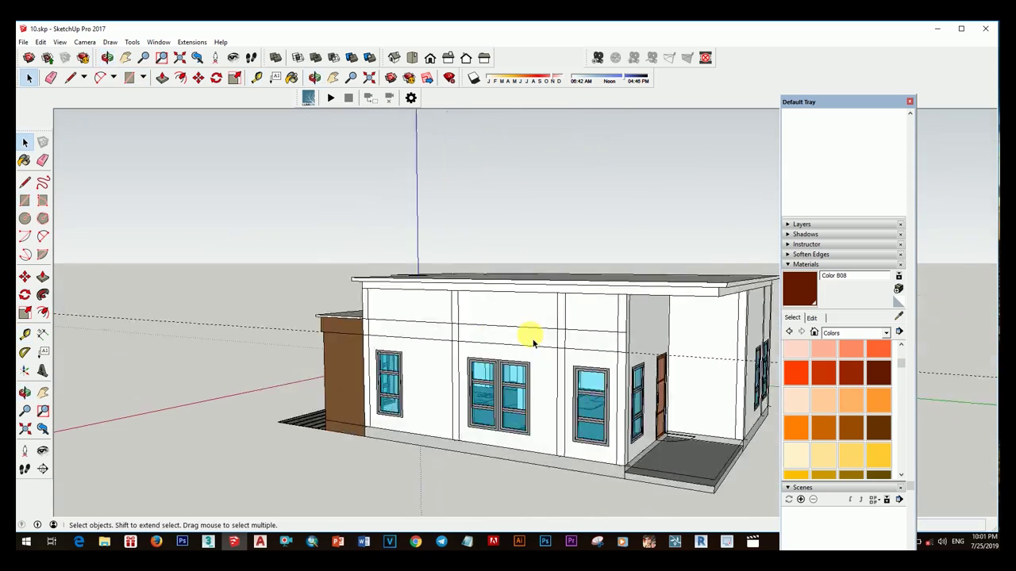
pyautogui.scroll(2, 401, 333)
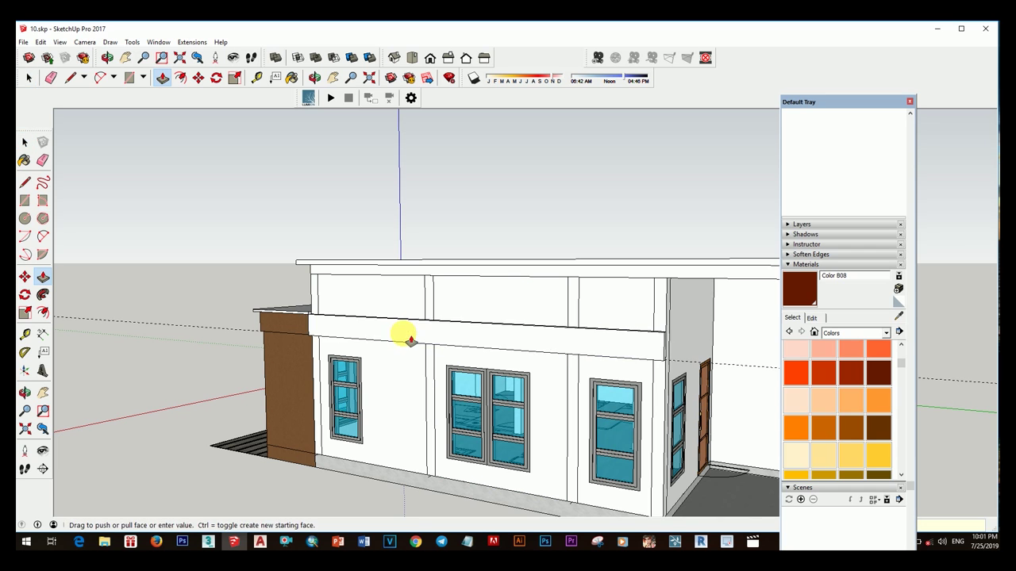
# - Push/Pull the rectangle out from the wall to form the projecting band
pyautogui.press('space')
pyautogui.scroll(2, 559, 390)
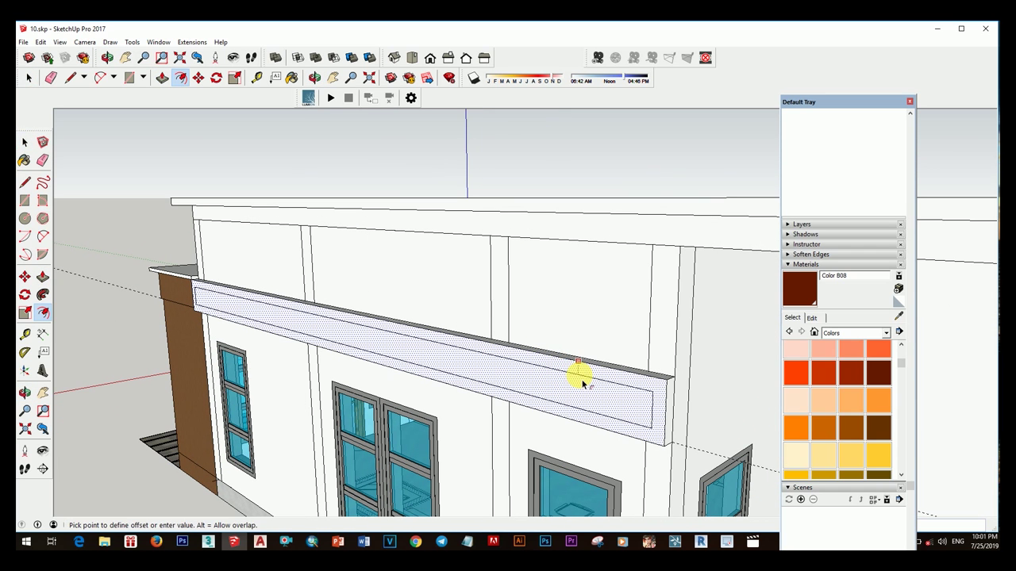
pyautogui.moveTo(581, 384)
pyautogui.mouseDown(button='middle')
pyautogui.moveTo(735, 370)
pyautogui.moveTo(676, 341)
pyautogui.mouseUp(button='middle')
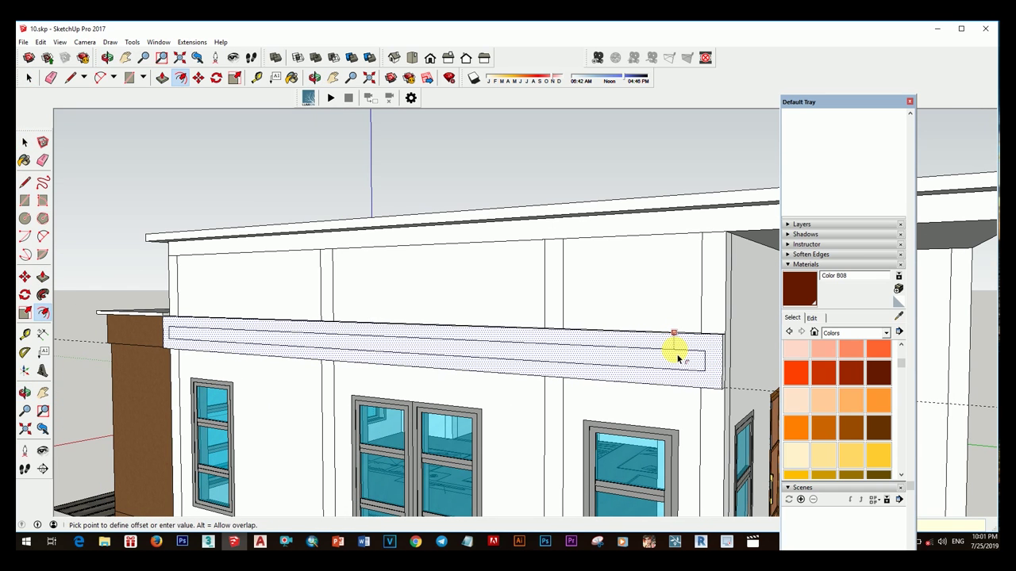
pyautogui.press('space')
pyautogui.scroll(-3, 676, 357)
pyautogui.scroll(3, 643, 359)
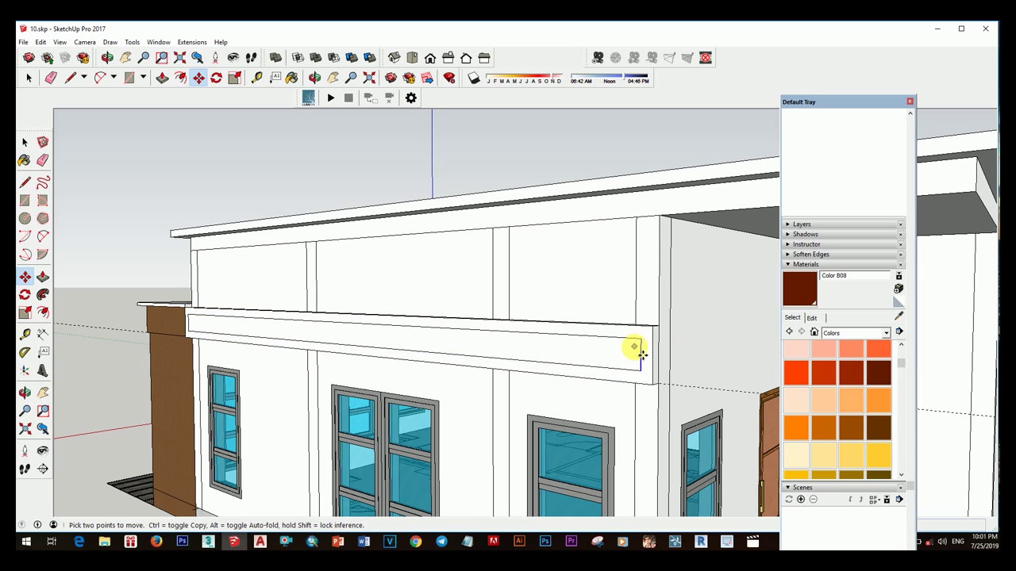
pyautogui.scroll(2, 652, 341)
pyautogui.press('space')
pyautogui.moveTo(652, 341)
pyautogui.mouseDown(button='middle')
pyautogui.moveTo(545, 374)
pyautogui.moveTo(562, 381)
pyautogui.mouseUp(button='middle')
pyautogui.scroll(3, 594, 389)
pyautogui.scroll(-3, 524, 361)
pyautogui.scroll(3, 489, 331)
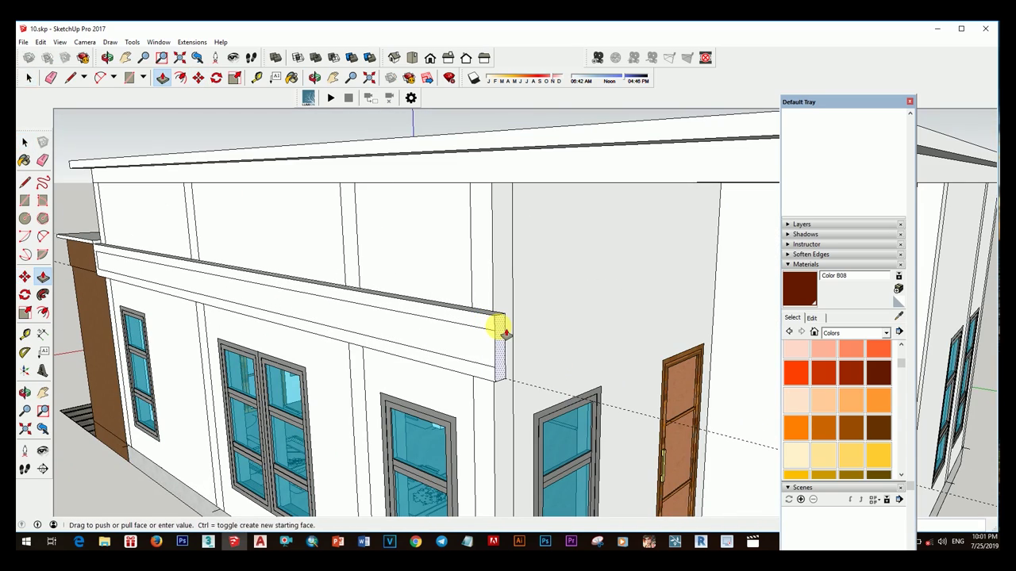
pyautogui.press('space')
pyautogui.moveTo(504, 333); pyautogui.dragTo(329, 352, button='middle')
pyautogui.scroll(3, 495, 284)
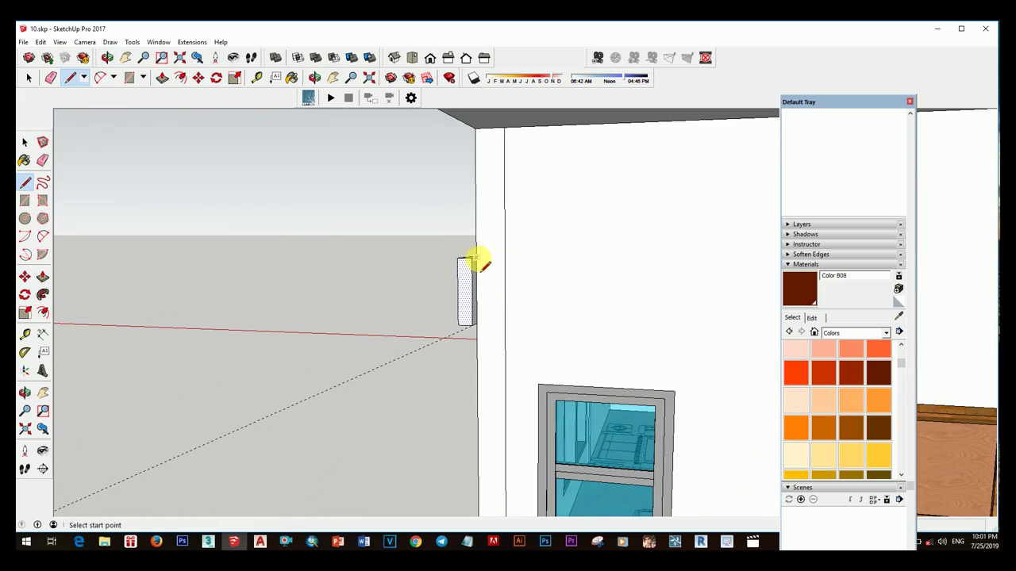
# - Draw a line from the band rectangle's top corner to shape the band
pyautogui.click(475, 259)
pyautogui.scroll(2, 474, 324)
pyautogui.scroll(-5, 695, 310)
pyautogui.moveTo(696, 311); pyautogui.dragTo(687, 297, button='middle')
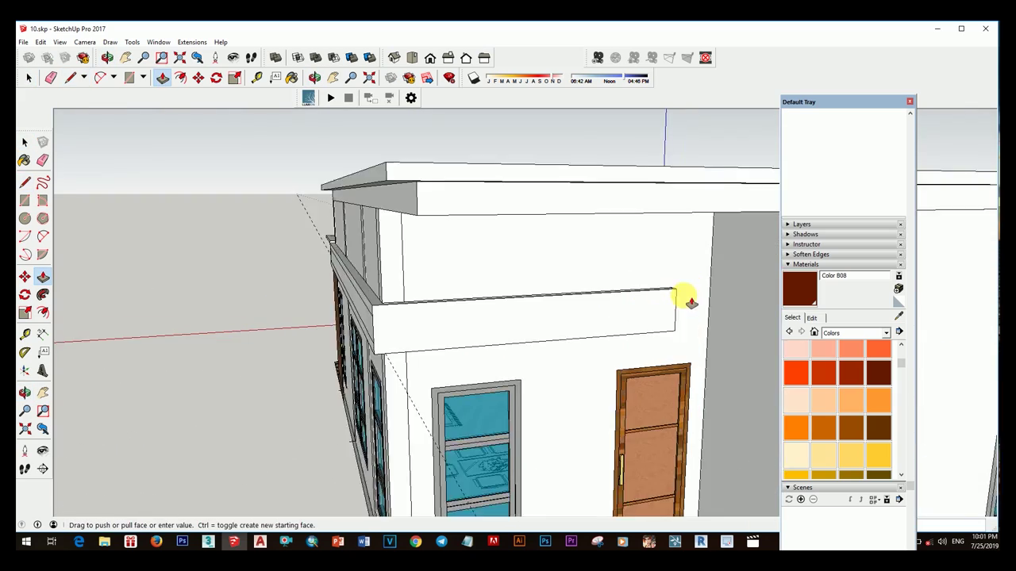
pyautogui.scroll(-3, 664, 341)
pyautogui.scroll(5, 626, 325)
pyautogui.scroll(3, 666, 327)
pyautogui.scroll(2, 691, 328)
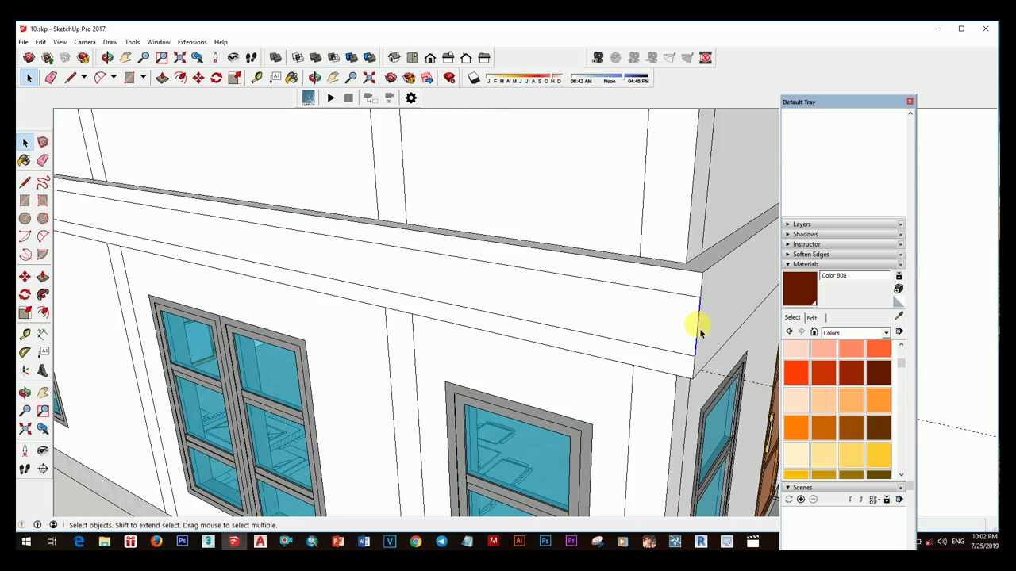
pyautogui.press('space')
pyautogui.scroll(1, 700, 367)
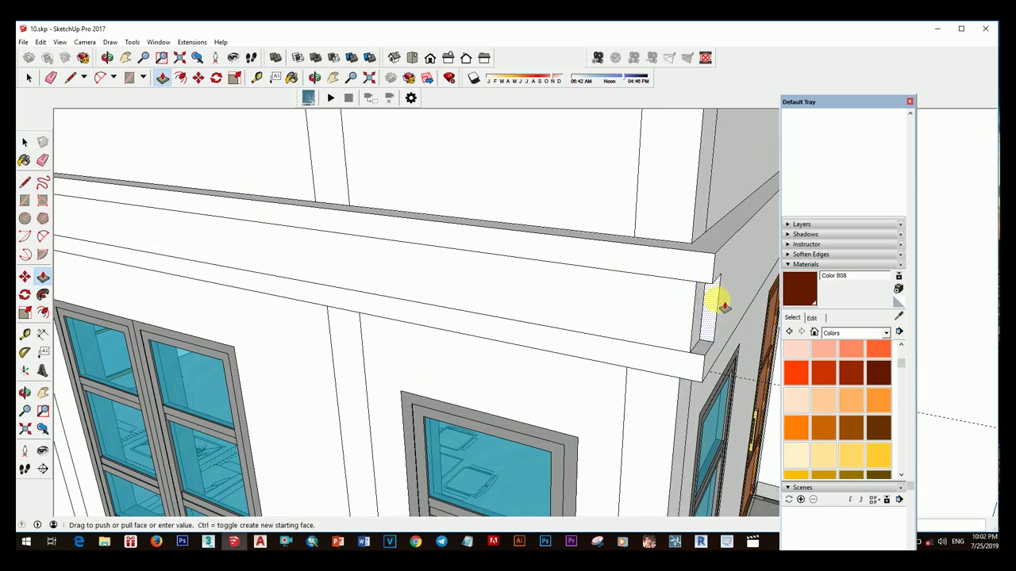
pyautogui.scroll(-3, 718, 301)
pyautogui.moveTo(671, 236)
pyautogui.mouseDown(button='middle')
pyautogui.moveTo(680, 270)
pyautogui.moveTo(583, 252)
pyautogui.moveTo(598, 288)
pyautogui.mouseUp(button='middle')
pyautogui.scroll(2, 576, 266)
pyautogui.scroll(2, 599, 288)
# - Measure along the wall, then Ctrl-Move a copy of the band to its end face
pyautogui.press('t')
pyautogui.moveTo(453, 313)
pyautogui.mouseDown(button='middle')
pyautogui.moveTo(547, 170)
pyautogui.moveTo(486, 308)
pyautogui.moveTo(453, 277)
pyautogui.moveTo(499, 257)
pyautogui.moveTo(460, 268)
pyautogui.moveTo(452, 316)
pyautogui.moveTo(438, 310)
pyautogui.mouseUp(button='middle')
pyautogui.scroll(2, 548, 169)
pyautogui.press('m')
pyautogui.press('ctrl')
pyautogui.click(426, 272)
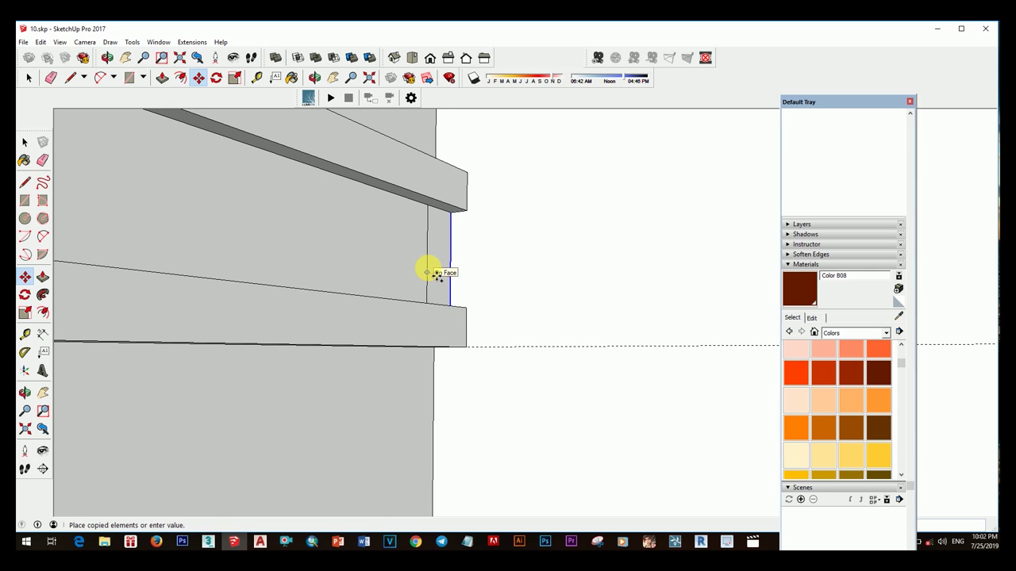
pyautogui.scroll(-3, 451, 304)
pyautogui.moveTo(476, 326)
pyautogui.mouseDown(button='middle')
pyautogui.moveTo(465, 295)
pyautogui.moveTo(437, 331)
pyautogui.moveTo(372, 328)
pyautogui.mouseUp(button='middle')
pyautogui.scroll(-3, 468, 301)
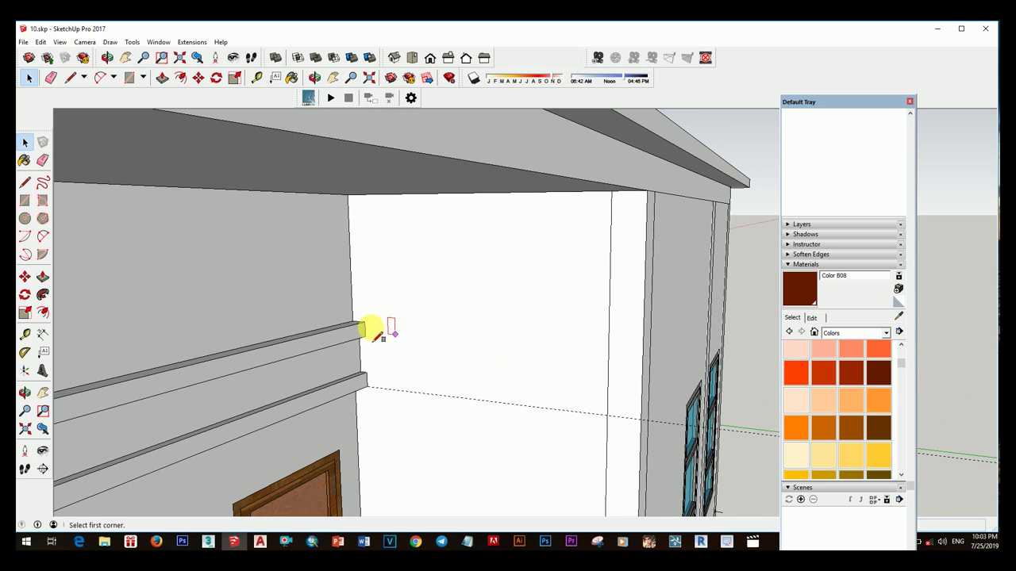
# - Finish the rectangle on the wall below the eave and select the band's small end face
pyautogui.click(626, 403)
pyautogui.press('space')
pyautogui.press('p')
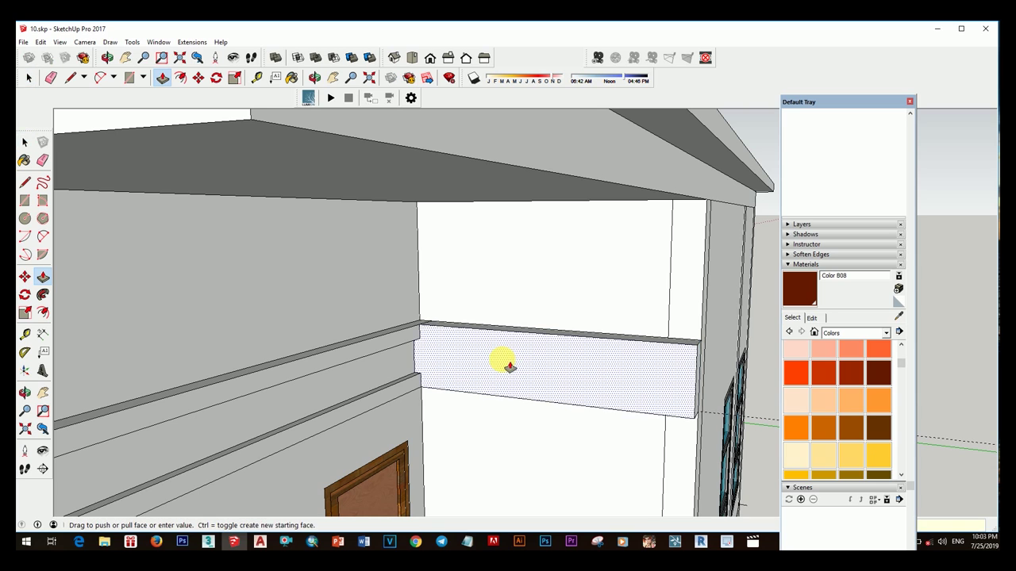
pyautogui.scroll(2, 460, 369)
pyautogui.moveTo(460, 370); pyautogui.dragTo(442, 376, button='middle')
pyautogui.press('space')
pyautogui.press('e')
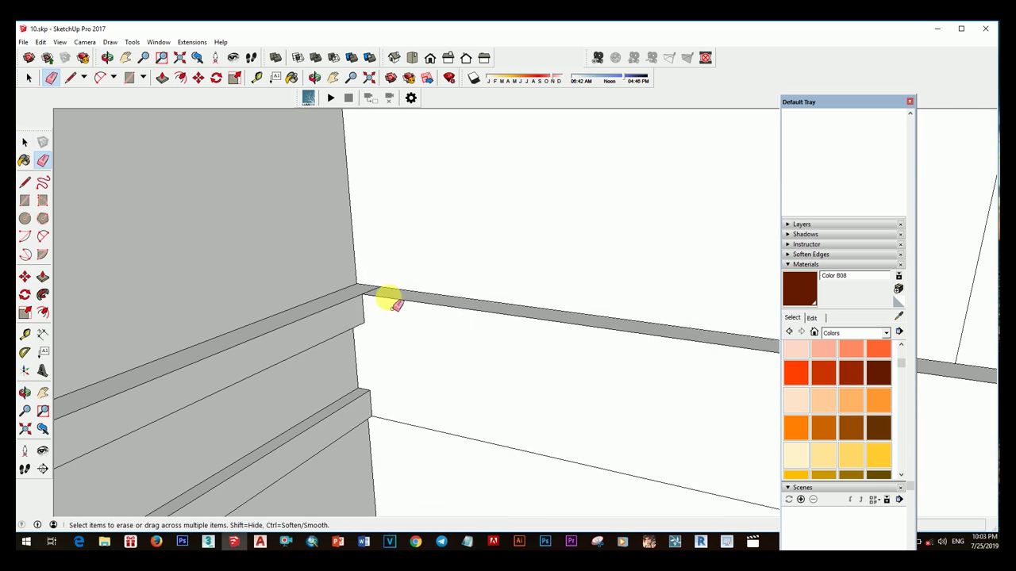
pyautogui.moveTo(394, 303)
pyautogui.mouseDown(button='middle')
pyautogui.moveTo(385, 351)
pyautogui.moveTo(365, 315)
pyautogui.moveTo(482, 332)
pyautogui.moveTo(351, 386)
pyautogui.mouseUp(button='middle')
pyautogui.press('space')
pyautogui.click(482, 332)
pyautogui.scroll(-3, 501, 333)
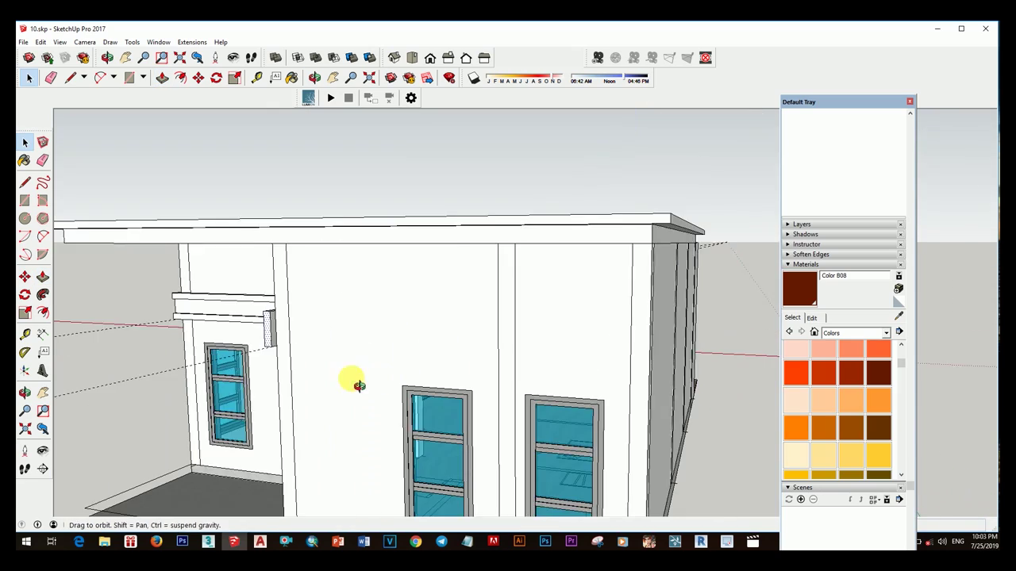
pyautogui.press('space')
pyautogui.scroll(3, 276, 361)
pyautogui.press('l')
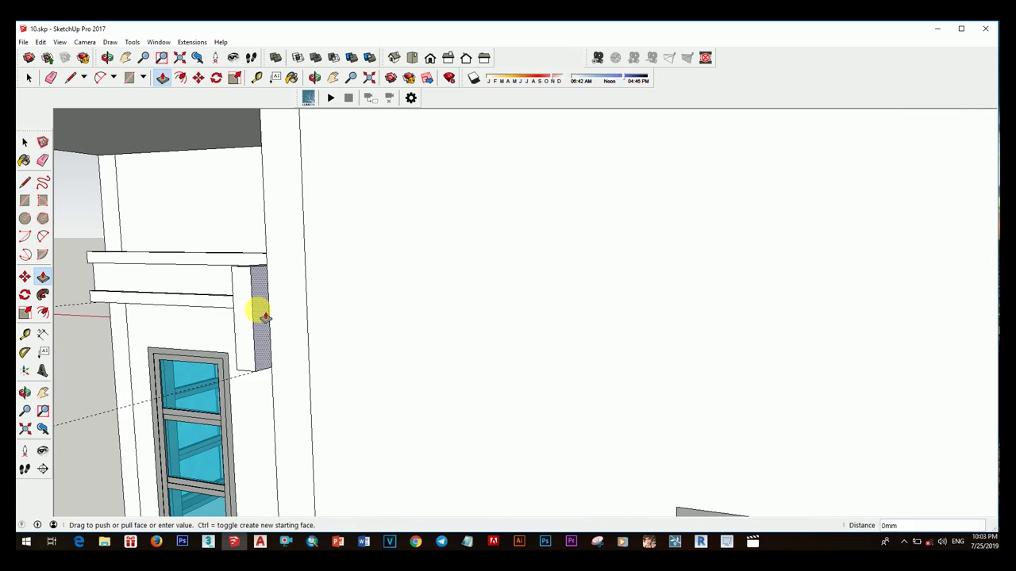
pyautogui.scroll(-5, 265, 317)
pyautogui.moveTo(517, 340)
pyautogui.mouseDown(button='middle')
pyautogui.moveTo(651, 390)
pyautogui.moveTo(641, 309)
pyautogui.moveTo(471, 334)
pyautogui.moveTo(513, 356)
pyautogui.moveTo(485, 362)
pyautogui.mouseUp(button='middle')
pyautogui.scroll(-2, 651, 390)
# - Extrude the small box's side face out 100 mm with Push/Pull
pyautogui.scroll(5, 485, 363)
pyautogui.press('p')
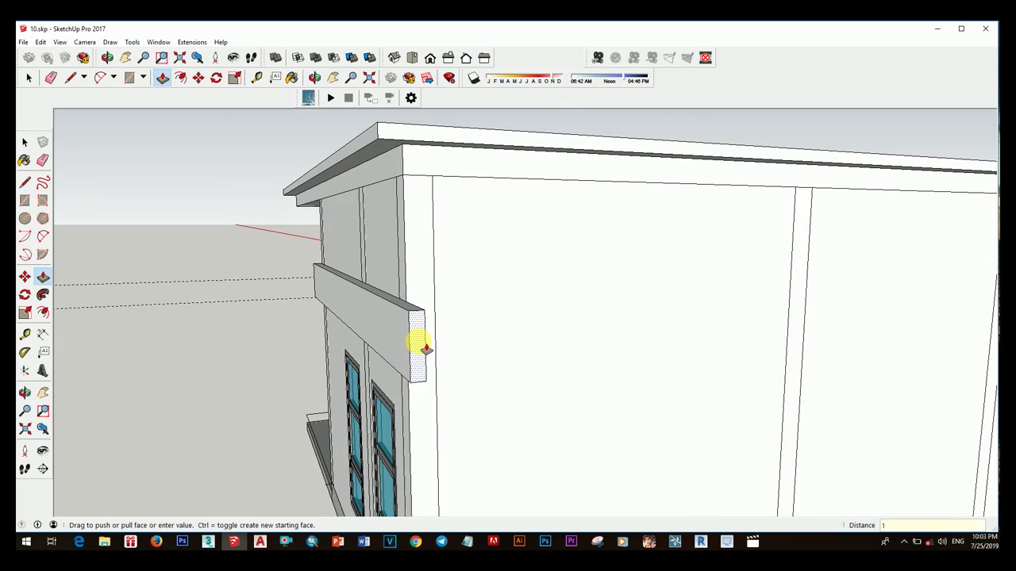
pyautogui.moveTo(427, 348)
pyautogui.mouseDown(button='middle')
pyautogui.moveTo(311, 381)
pyautogui.moveTo(303, 359)
pyautogui.mouseUp(button='middle')
pyautogui.press('l')
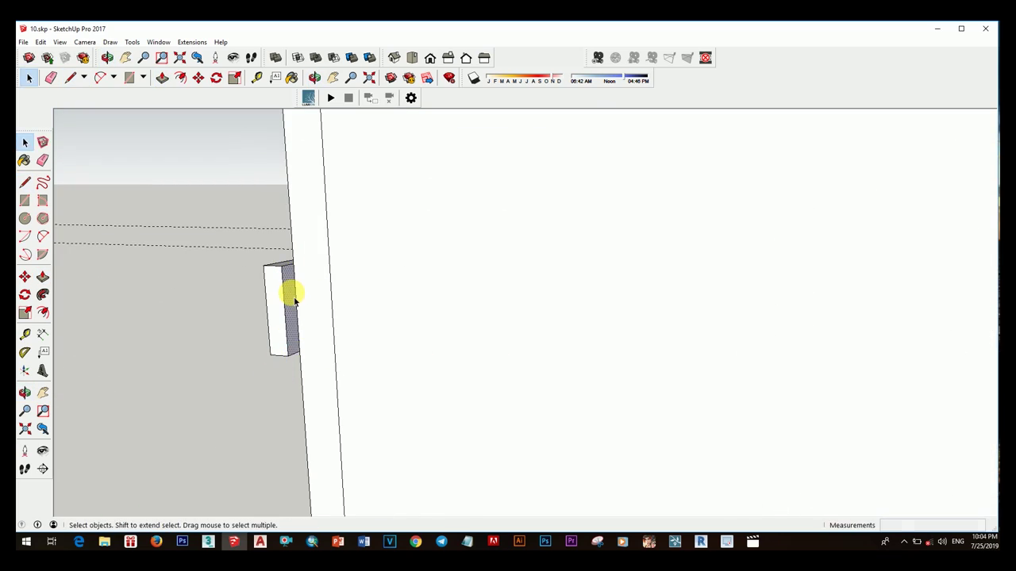
pyautogui.scroll(-3, 294, 300)
pyautogui.moveTo(293, 300)
pyautogui.mouseDown(button='middle')
pyautogui.moveTo(494, 341)
pyautogui.moveTo(380, 356)
pyautogui.moveTo(549, 320)
pyautogui.moveTo(371, 297)
pyautogui.mouseUp(button='middle')
pyautogui.scroll(3, 288, 347)
pyautogui.press('space')
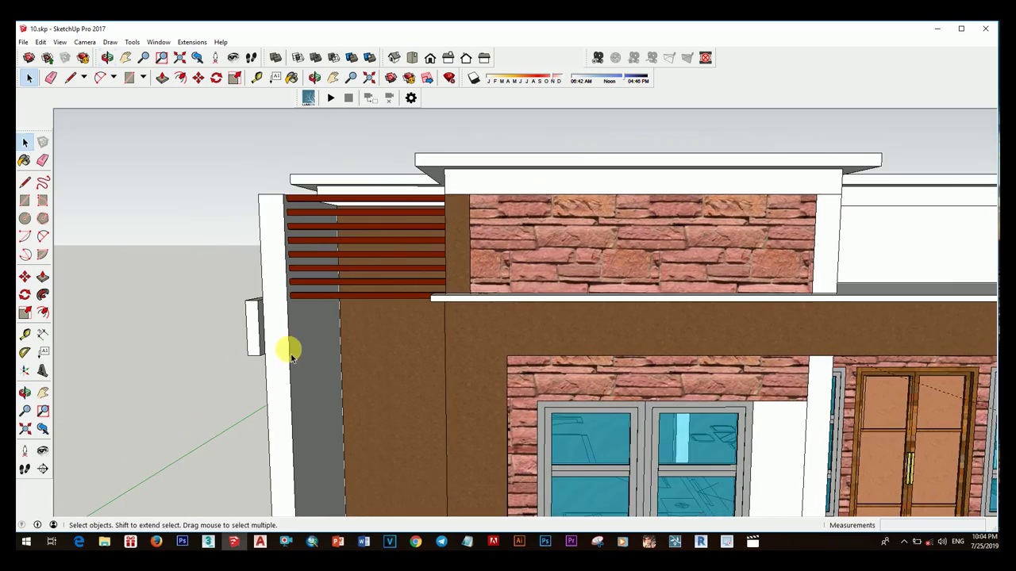
pyautogui.press('l')
pyautogui.scroll(3, 261, 357)
pyautogui.click(261, 356)
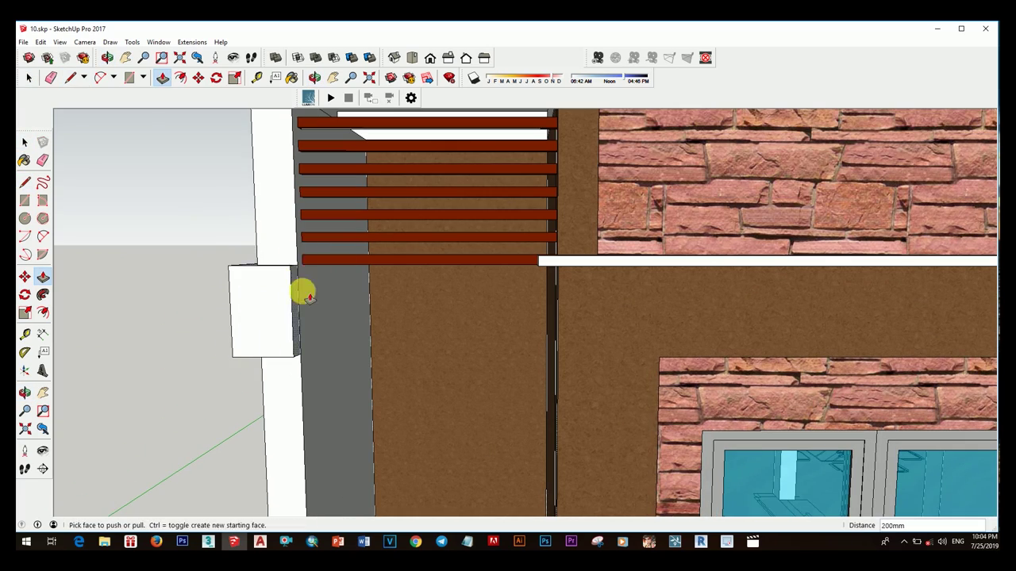
pyautogui.click(308, 295)
pyautogui.scroll(2, 317, 310)
pyautogui.press('Return')
pyautogui.moveTo(325, 317)
pyautogui.mouseDown(button='middle')
pyautogui.moveTo(170, 322)
pyautogui.moveTo(341, 274)
pyautogui.moveTo(363, 339)
pyautogui.moveTo(317, 356)
pyautogui.moveTo(307, 331)
pyautogui.moveTo(239, 356)
pyautogui.moveTo(349, 385)
pyautogui.mouseUp(button='middle')
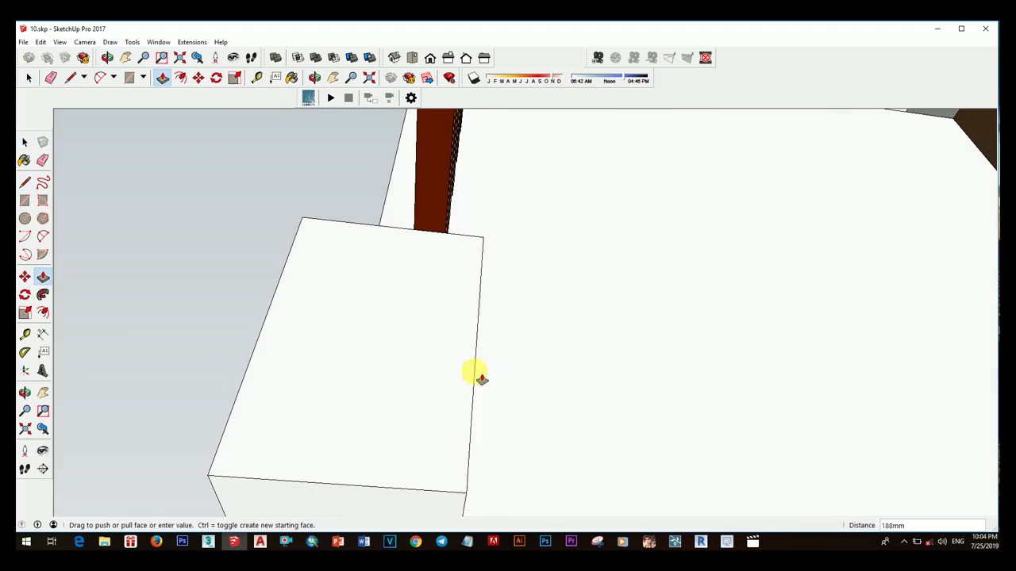
# - Offset an inset outline on the fascia face at the pillar corner
pyautogui.press('space')
pyautogui.scroll(-5, 739, 381)
pyautogui.moveTo(612, 358)
pyautogui.mouseDown(button='middle')
pyautogui.moveTo(794, 429)
pyautogui.moveTo(431, 322)
pyautogui.mouseUp(button='middle')
pyautogui.scroll(5, 687, 265)
pyautogui.moveTo(688, 265)
pyautogui.mouseDown(button='middle')
pyautogui.moveTo(610, 267)
pyautogui.moveTo(711, 279)
pyautogui.moveTo(662, 269)
pyautogui.mouseUp(button='middle')
pyautogui.click(662, 269)
pyautogui.click(581, 236)
pyautogui.press('space')
pyautogui.scroll(3, 580, 246)
pyautogui.scroll(2, 592, 255)
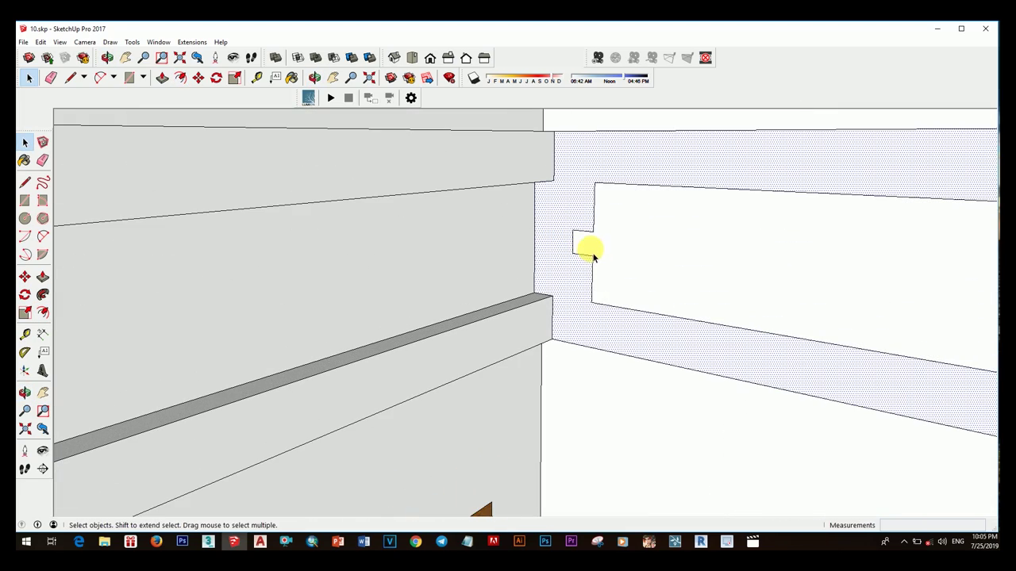
pyautogui.press('e')
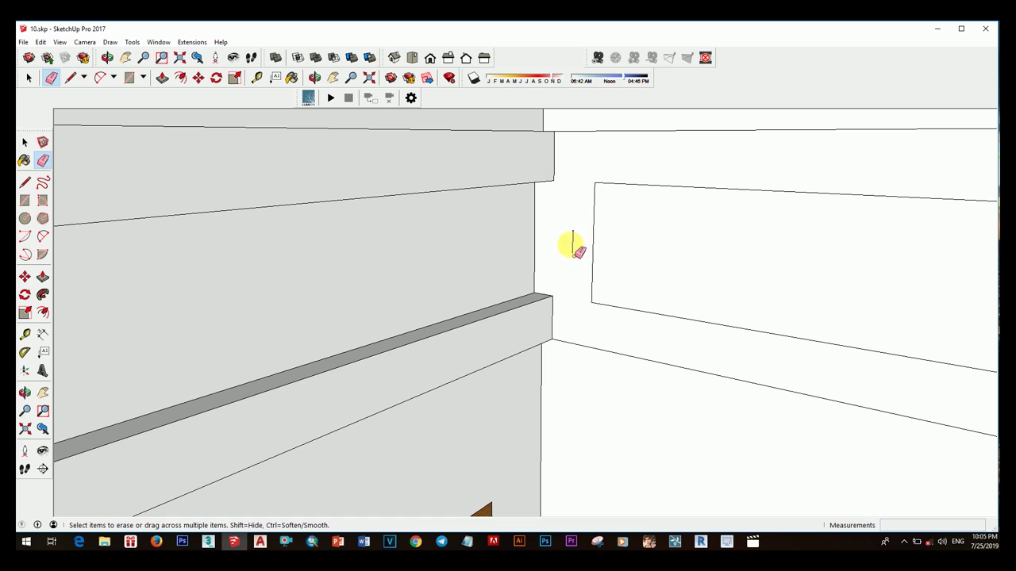
pyautogui.click(603, 320)
pyautogui.scroll(-2, 565, 301)
pyautogui.scroll(-3, 499, 283)
# - Commit the fascia's inset outline and move its edge into position
pyautogui.scroll(-3, 653, 310)
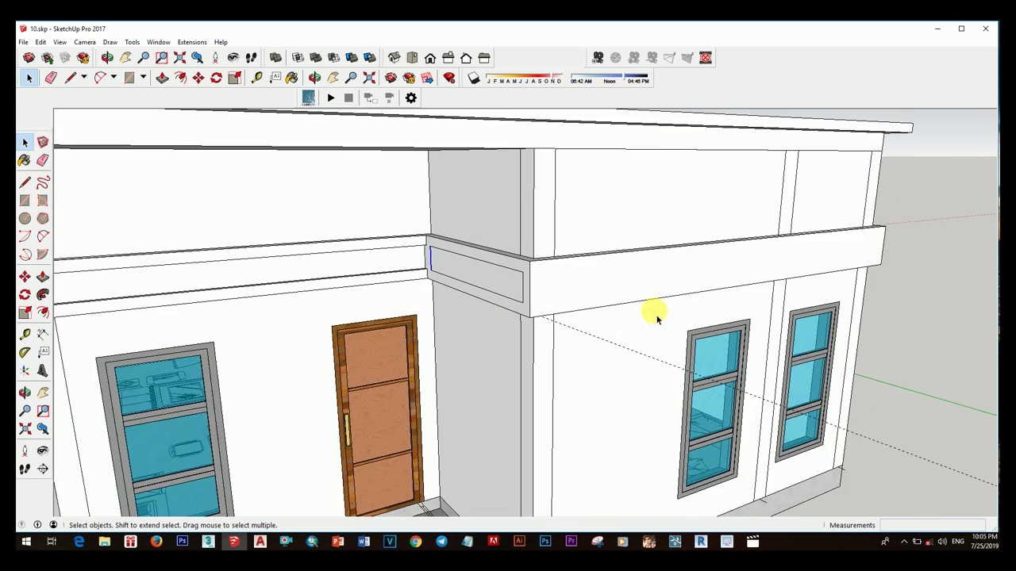
pyautogui.scroll(2, 572, 294)
pyautogui.click(514, 277)
pyautogui.moveTo(513, 277)
pyautogui.mouseDown(button='middle')
pyautogui.moveTo(566, 301)
pyautogui.moveTo(686, 305)
pyautogui.mouseUp(button='middle')
pyautogui.press('space')
pyautogui.scroll(1, 726, 278)
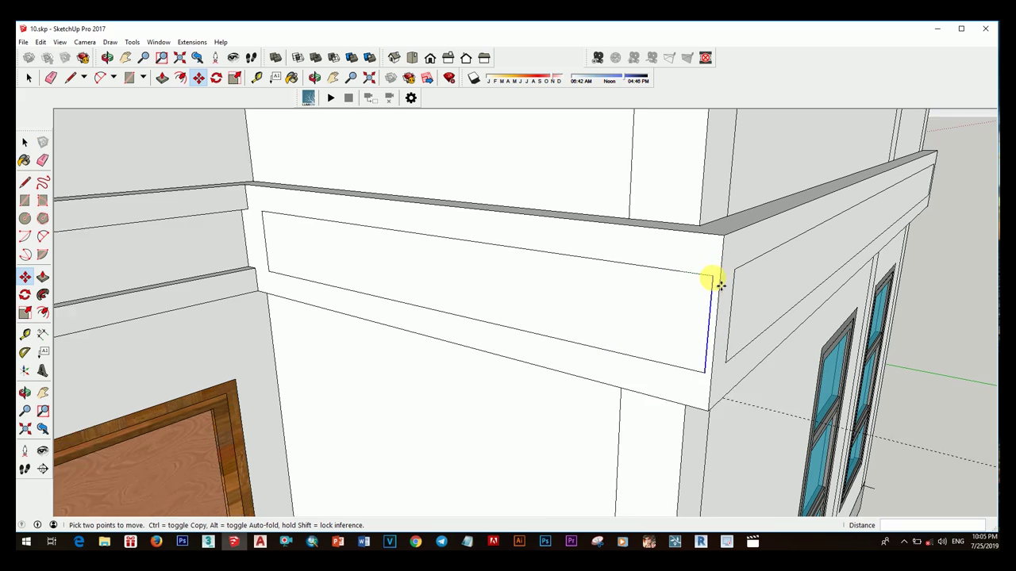
pyautogui.scroll(1, 718, 280)
pyautogui.scroll(1, 719, 278)
pyautogui.scroll(1, 719, 277)
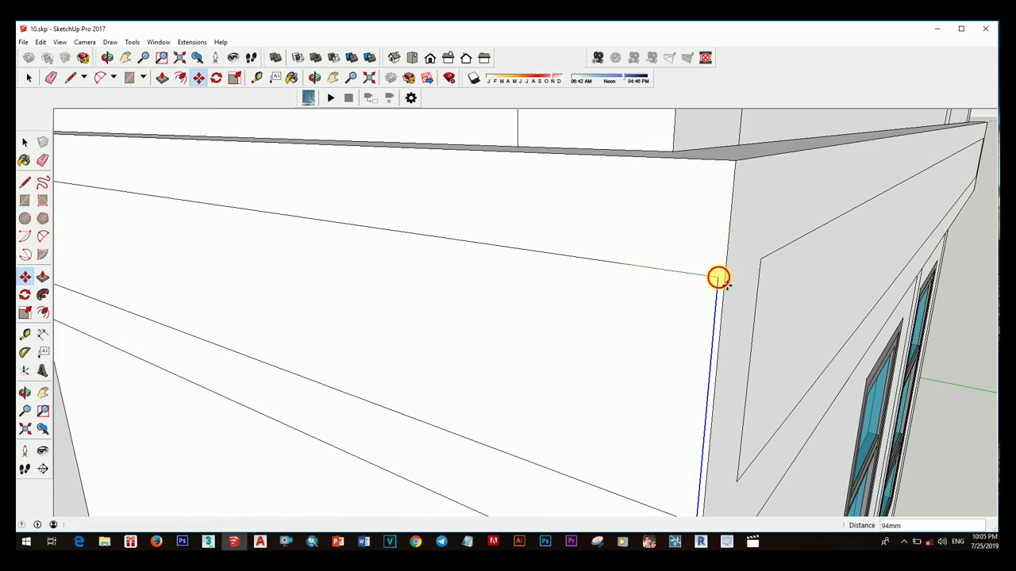
pyautogui.scroll(1, 730, 278)
pyautogui.press('space')
pyautogui.scroll(-2, 703, 347)
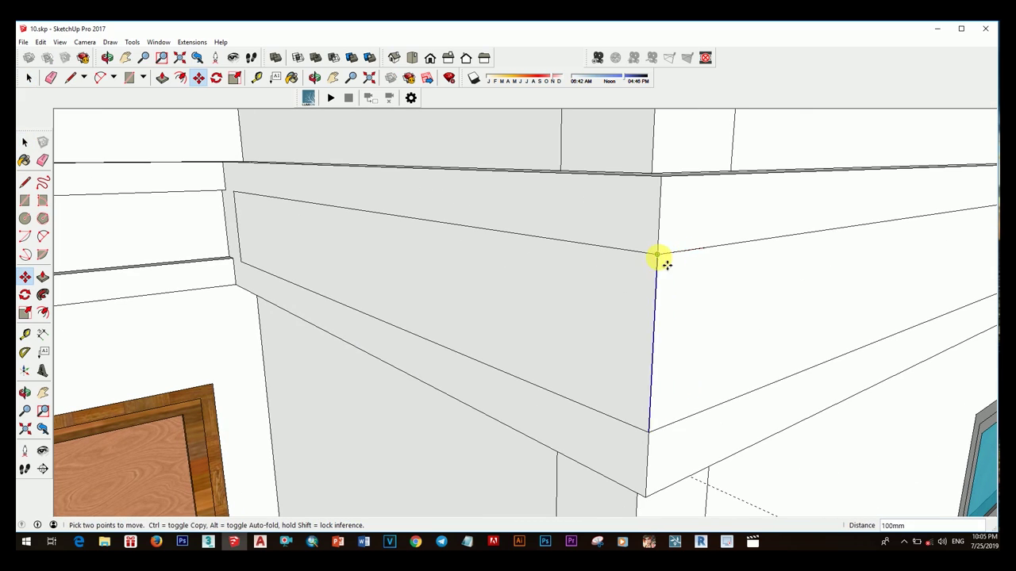
pyautogui.press('space')
pyautogui.scroll(-2, 667, 265)
pyautogui.moveTo(635, 340)
pyautogui.mouseDown(button='middle')
pyautogui.moveTo(577, 296)
pyautogui.moveTo(552, 299)
pyautogui.mouseUp(button='middle')
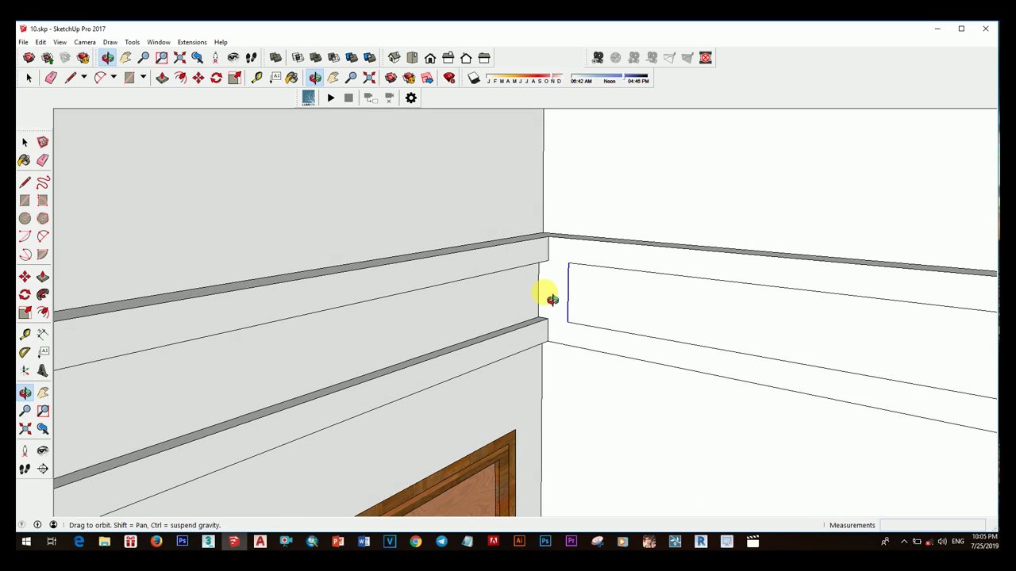
pyautogui.moveTo(599, 325); pyautogui.dragTo(670, 327, button='middle')
# - Recess the inset panel 50 mm into the fascia band
pyautogui.press('p')
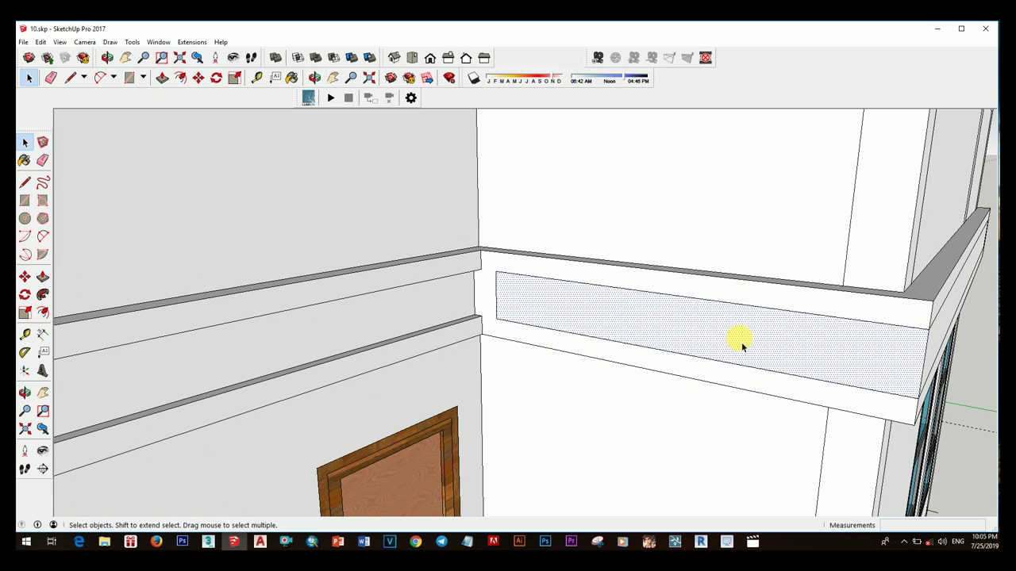
pyautogui.press('space')
pyautogui.moveTo(798, 347)
pyautogui.mouseDown(button='middle')
pyautogui.moveTo(671, 356)
pyautogui.moveTo(698, 353)
pyautogui.moveTo(563, 307)
pyautogui.moveTo(630, 340)
pyautogui.moveTo(594, 329)
pyautogui.moveTo(749, 349)
pyautogui.moveTo(569, 249)
pyautogui.moveTo(535, 325)
pyautogui.moveTo(694, 351)
pyautogui.moveTo(503, 412)
pyautogui.mouseUp(button='middle')
pyautogui.press('space')
pyautogui.press('Return')
pyautogui.click(539, 290)
# - Erase the leftover vertical face at the band corner
pyautogui.press('e')
pyautogui.scroll(1, 503, 412)
pyautogui.press('space')
pyautogui.scroll(1, 526, 417)
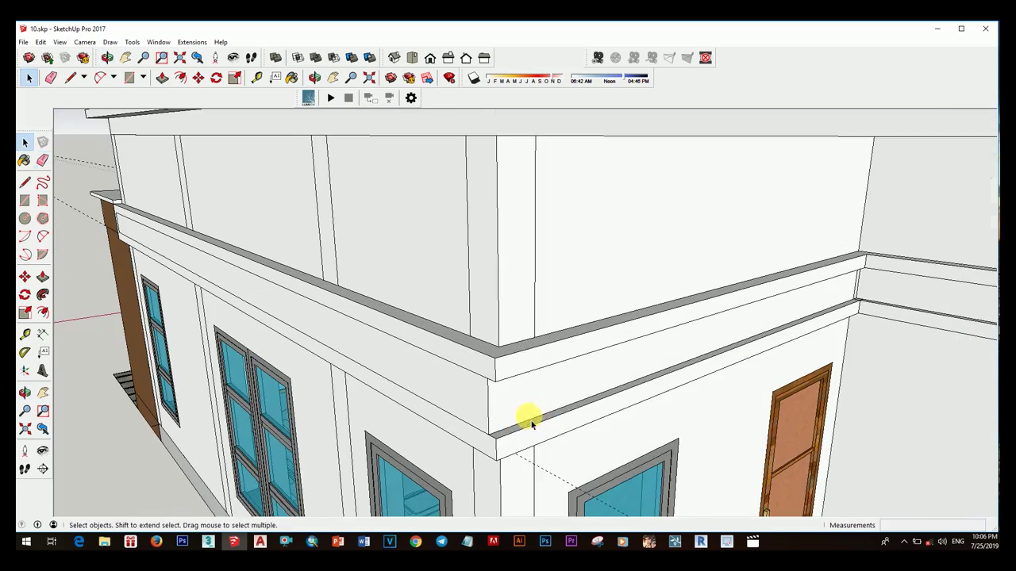
pyautogui.click(476, 415)
pyautogui.scroll(1, 477, 415)
pyautogui.moveTo(494, 415)
pyautogui.mouseDown(button='middle')
pyautogui.moveTo(471, 442)
pyautogui.moveTo(438, 338)
pyautogui.moveTo(644, 330)
pyautogui.mouseUp(button='middle')
pyautogui.press('e')
pyautogui.scroll(3, 526, 209)
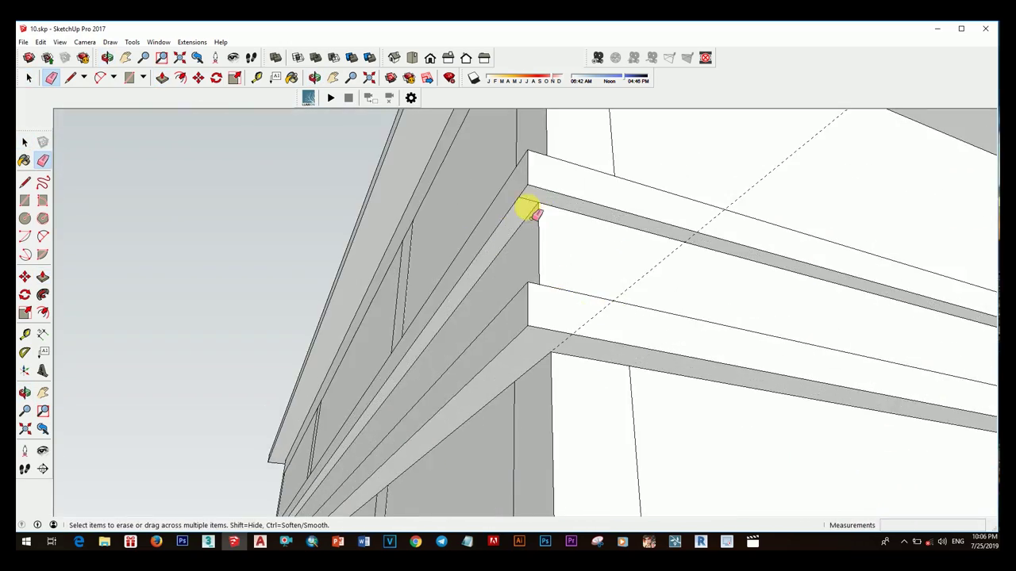
pyautogui.scroll(3, 671, 386)
pyautogui.scroll(2, 754, 392)
pyautogui.scroll(2, 708, 341)
pyautogui.moveTo(709, 341)
pyautogui.mouseDown(button='middle')
pyautogui.moveTo(721, 367)
pyautogui.moveTo(684, 345)
pyautogui.moveTo(709, 362)
pyautogui.moveTo(795, 385)
pyautogui.moveTo(696, 415)
pyautogui.moveTo(687, 360)
pyautogui.mouseUp(button='middle')
pyautogui.press('space')
pyautogui.press('e')
pyautogui.rightClick(683, 404)
pyautogui.click(684, 390)
pyautogui.press('space')
pyautogui.click(687, 360)
pyautogui.click(709, 22)
pyautogui.moveTo(708, 22)
pyautogui.mouseDown(button='middle')
pyautogui.moveTo(750, 351)
pyautogui.moveTo(665, 242)
pyautogui.mouseUp(button='middle')
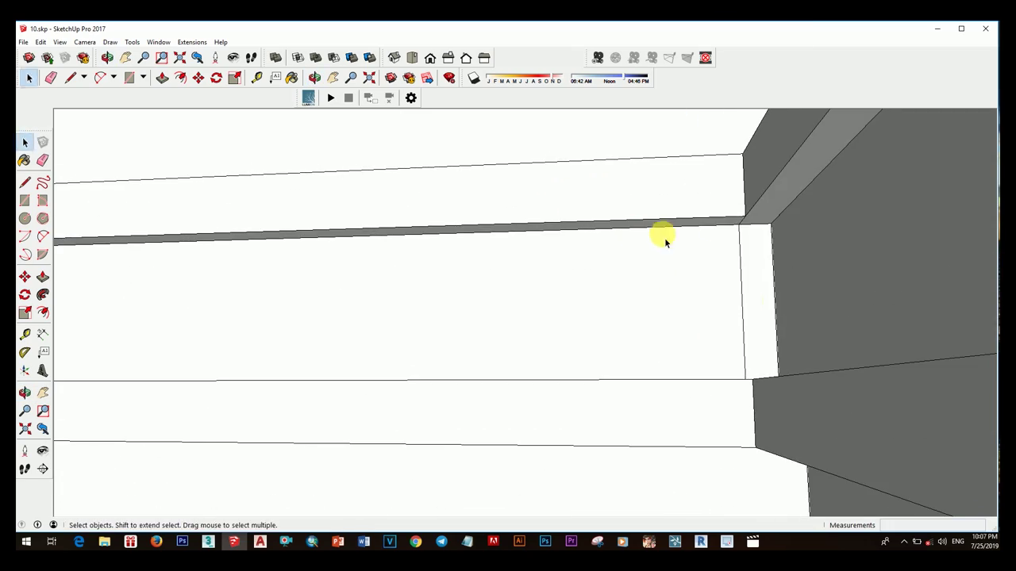
# - Inspect the grey band, the door wall and the cornice corner after the cleanup
pyautogui.moveTo(751, 219); pyautogui.dragTo(772, 285, button='middle')
pyautogui.scroll(-5, 777, 308)
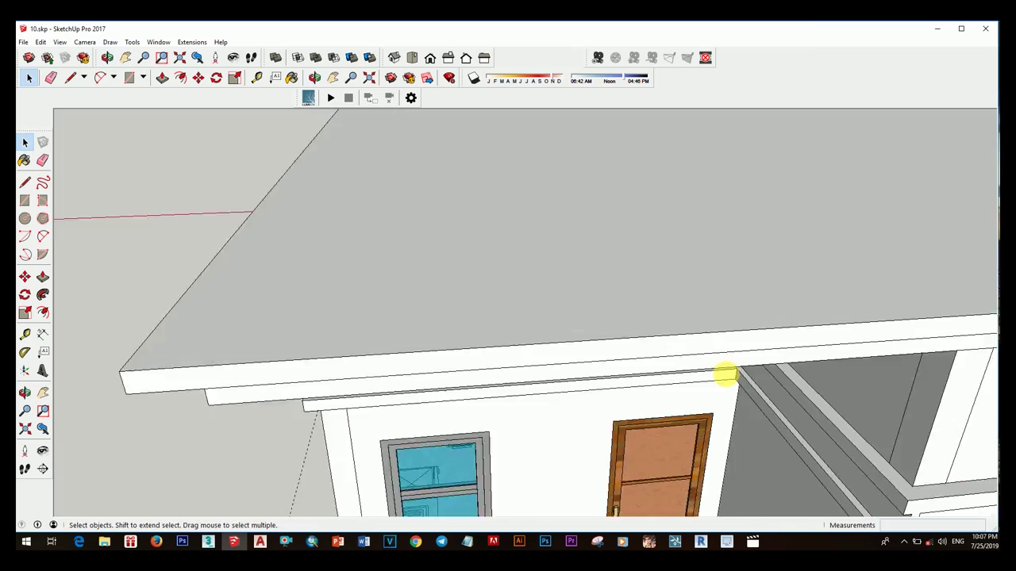
pyautogui.moveTo(722, 373); pyautogui.dragTo(864, 390, button='middle')
pyautogui.scroll(-1, 864, 389)
pyautogui.scroll(5, 770, 370)
pyautogui.moveTo(714, 230)
pyautogui.mouseDown(button='middle')
pyautogui.moveTo(644, 351)
pyautogui.moveTo(775, 263)
pyautogui.moveTo(728, 274)
pyautogui.mouseUp(button='middle')
pyautogui.press('m')
pyautogui.scroll(2, 729, 254)
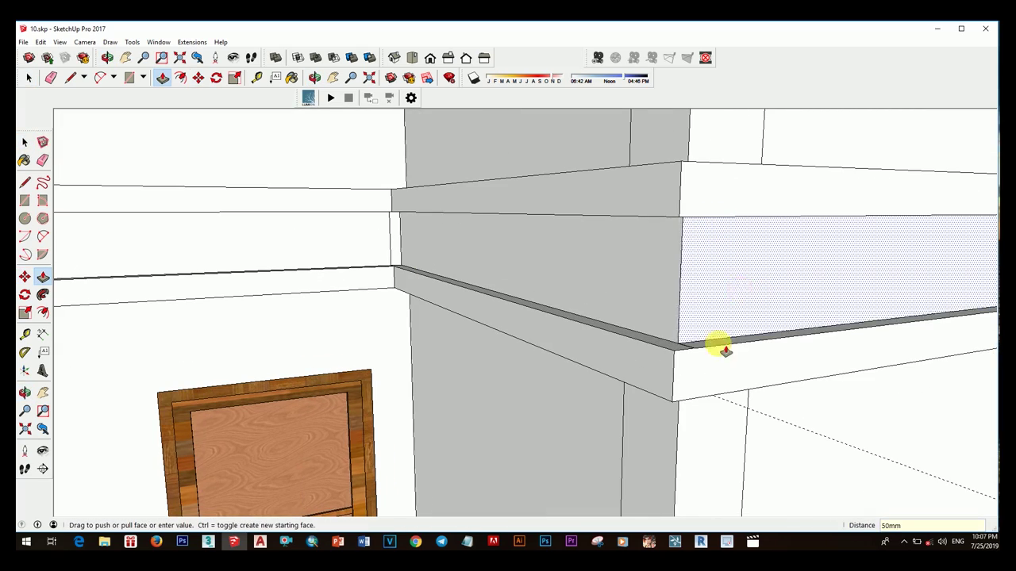
pyautogui.scroll(-2, 724, 349)
pyautogui.press('space')
pyautogui.scroll(-3, 675, 410)
pyautogui.moveTo(528, 362); pyautogui.dragTo(631, 403, button='middle')
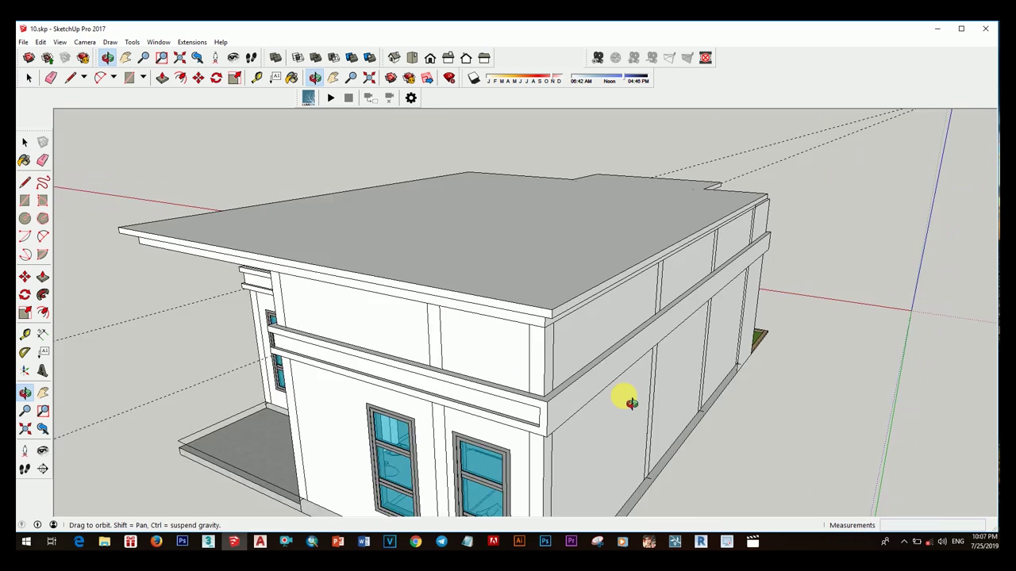
pyautogui.scroll(5, 751, 353)
pyautogui.press('space')
pyautogui.moveTo(764, 352); pyautogui.dragTo(745, 331, button='middle')
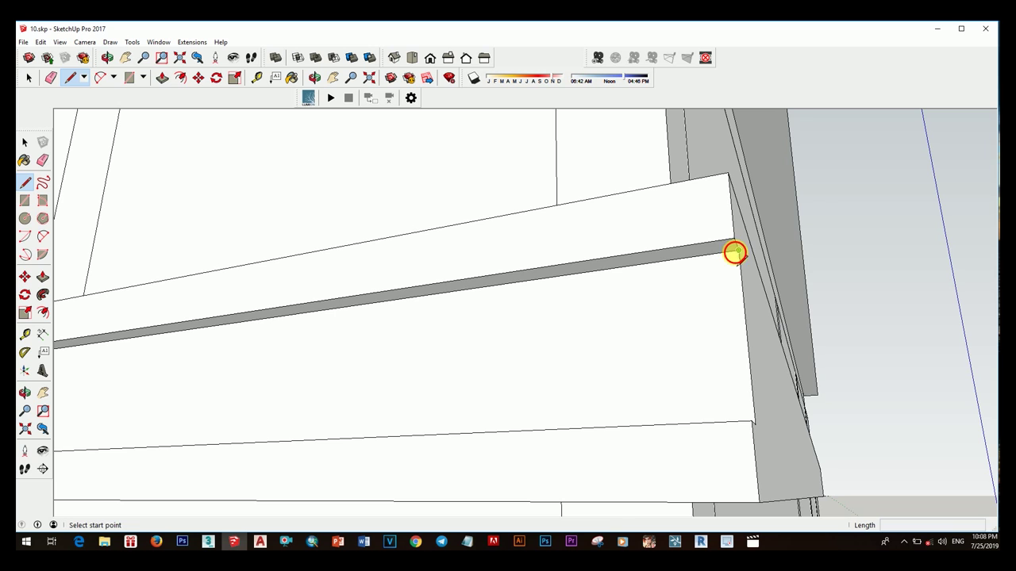
# - Push the cornice end block's side face back flush with the corner pier
pyautogui.click(703, 256)
pyautogui.moveTo(703, 255)
pyautogui.mouseDown(button='middle')
pyautogui.moveTo(699, 413)
pyautogui.moveTo(741, 339)
pyautogui.moveTo(766, 329)
pyautogui.moveTo(653, 345)
pyautogui.moveTo(684, 345)
pyautogui.moveTo(571, 334)
pyautogui.moveTo(605, 282)
pyautogui.mouseUp(button='middle')
pyautogui.press('p')
pyautogui.press('space')
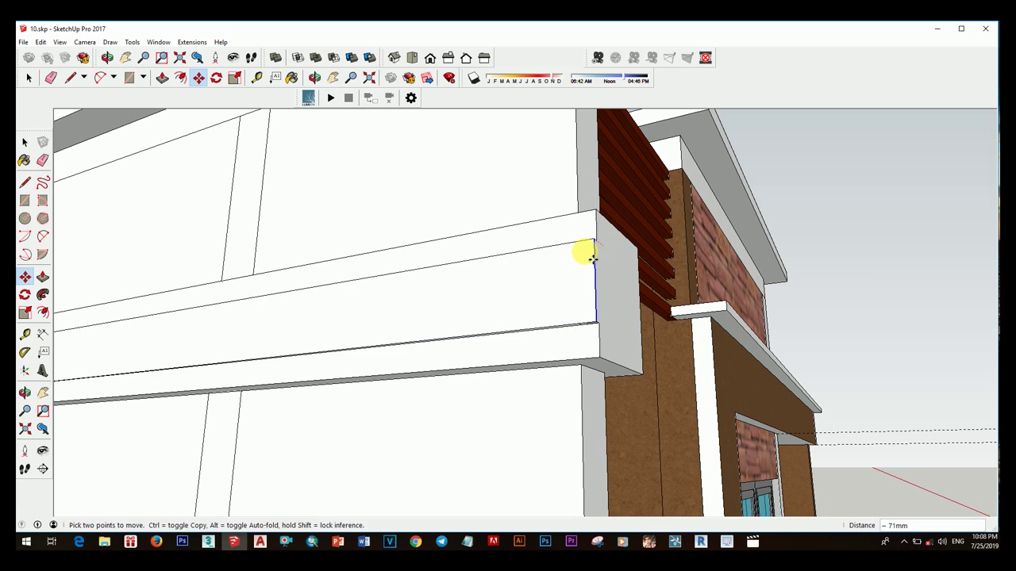
pyautogui.press('space')
pyautogui.moveTo(580, 263)
pyautogui.mouseDown(button='middle')
pyautogui.moveTo(615, 304)
pyautogui.moveTo(620, 407)
pyautogui.mouseUp(button='middle')
pyautogui.press('space')
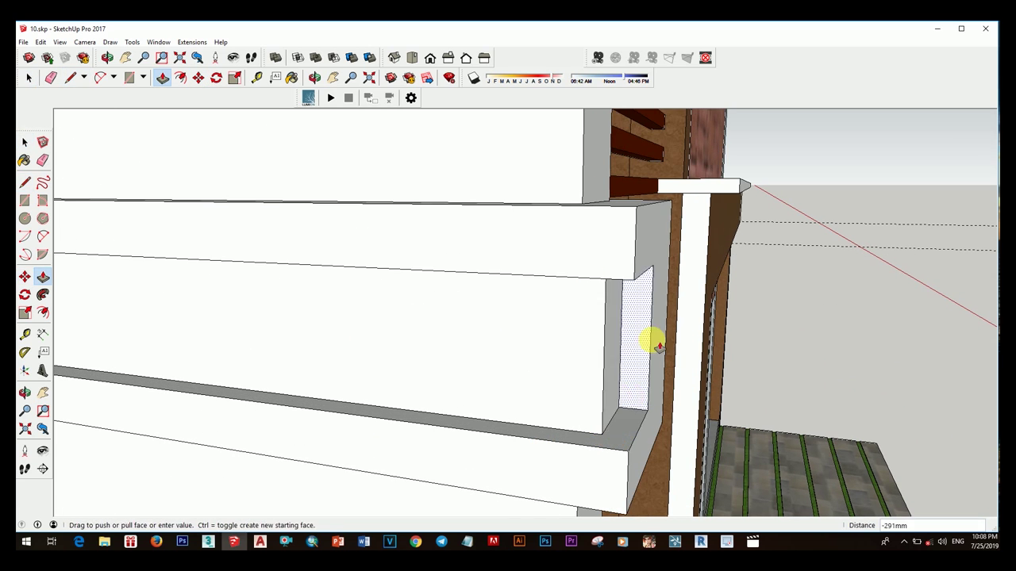
pyautogui.moveTo(659, 347)
pyautogui.mouseDown(button='middle')
pyautogui.moveTo(425, 346)
pyautogui.moveTo(551, 283)
pyautogui.moveTo(507, 227)
pyautogui.moveTo(530, 421)
pyautogui.mouseUp(button='middle')
pyautogui.press('space')
pyautogui.press('l')
pyautogui.click(507, 227)
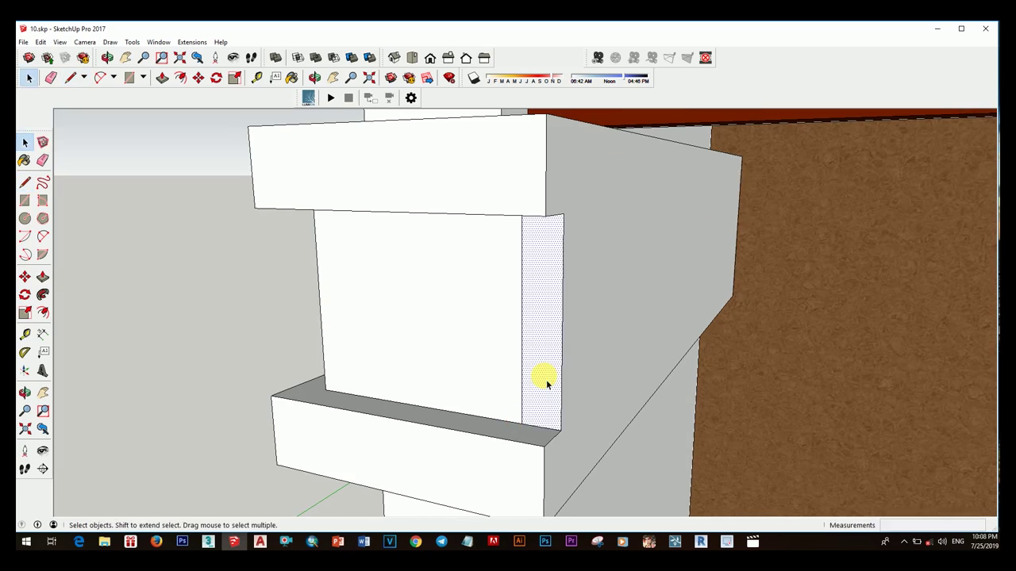
pyautogui.press('p')
pyautogui.moveTo(546, 383); pyautogui.dragTo(660, 249)
pyautogui.press('space')
pyautogui.scroll(-5, 698, 274)
# - Select the side cornice band and paint it with dark red Color A08
pyautogui.scroll(-3, 567, 263)
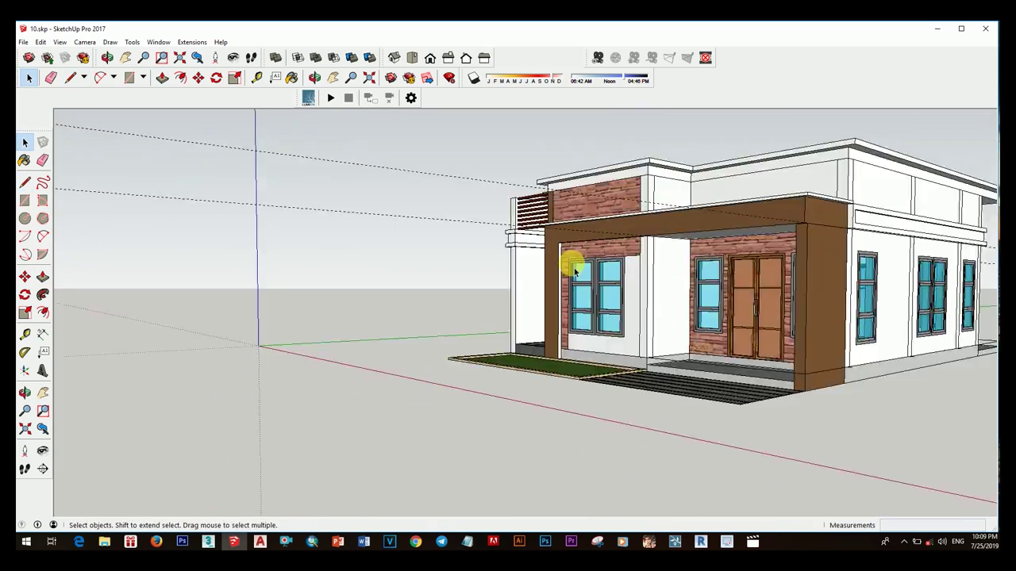
pyautogui.scroll(-2, 726, 340)
pyautogui.scroll(-2, 746, 362)
pyautogui.moveTo(746, 362)
pyautogui.mouseDown(button='middle')
pyautogui.moveTo(716, 323)
pyautogui.moveTo(548, 363)
pyautogui.moveTo(687, 398)
pyautogui.mouseUp(button='middle')
pyautogui.scroll(4, 687, 398)
pyautogui.click(600, 337)
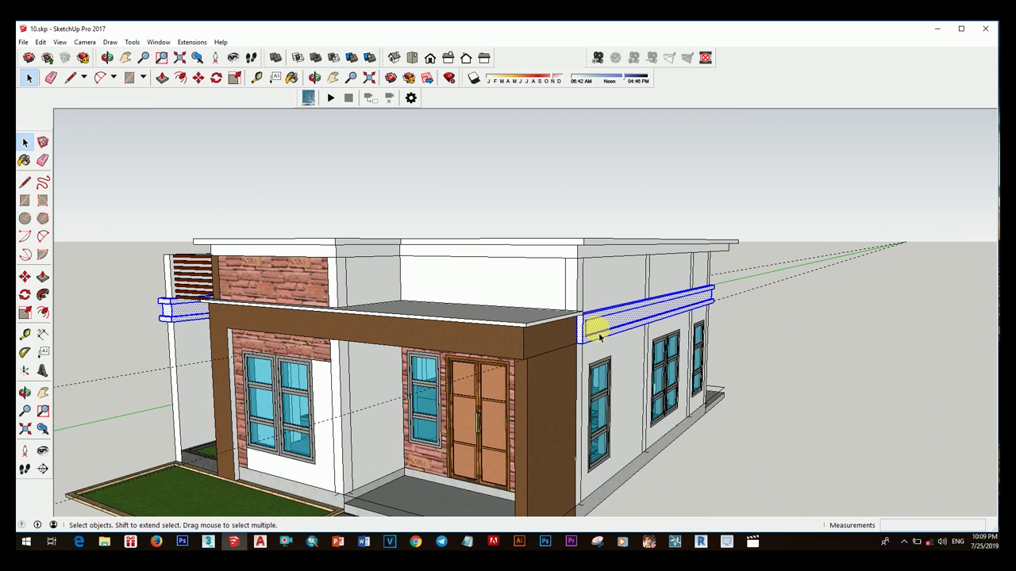
pyautogui.press('b')
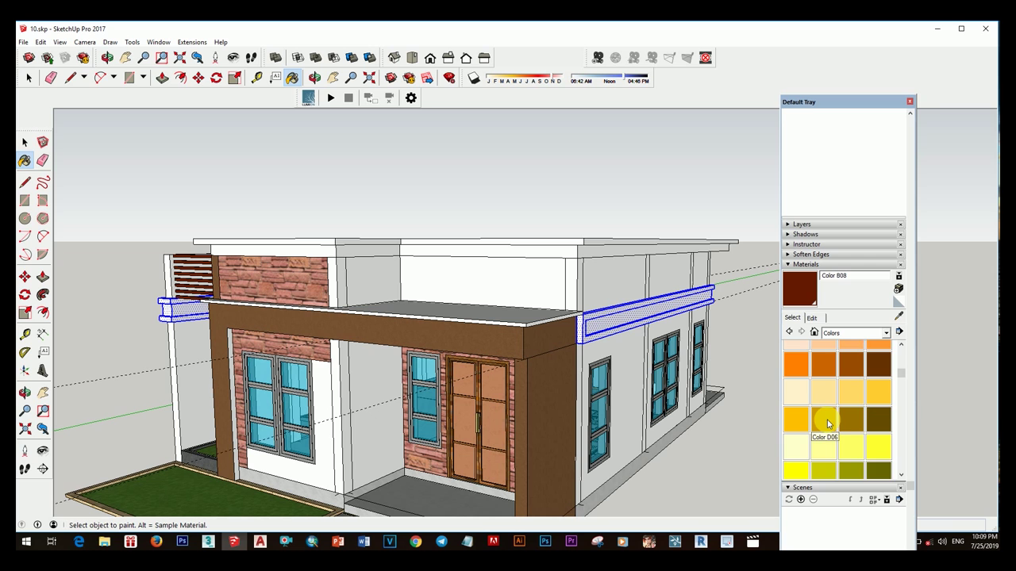
pyautogui.scroll(-3, 692, 338)
pyautogui.moveTo(692, 337)
pyautogui.mouseDown(button='middle')
pyautogui.moveTo(483, 331)
pyautogui.moveTo(556, 349)
pyautogui.mouseUp(button='middle')
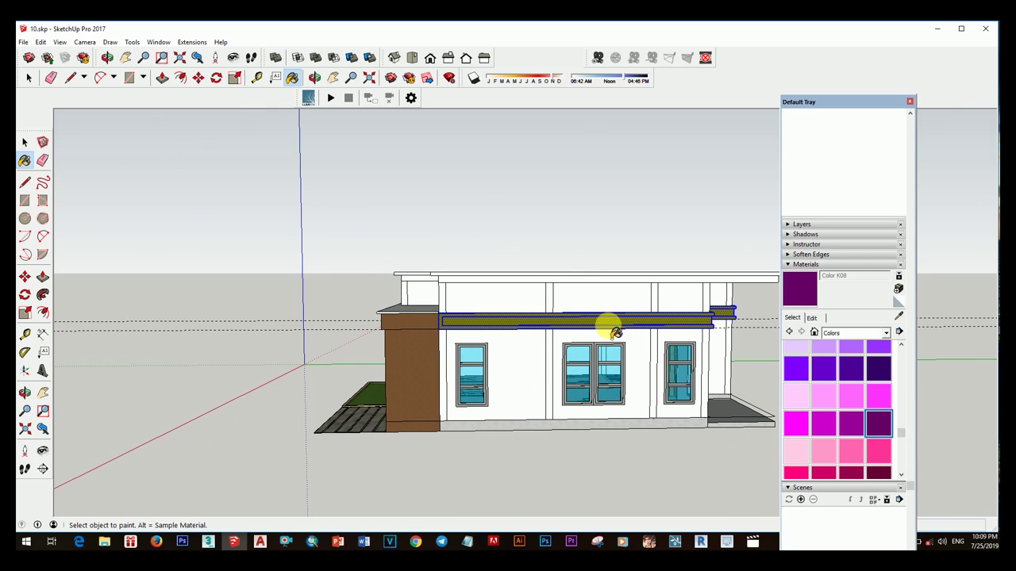
pyautogui.scroll(-3, 671, 326)
pyautogui.press('space')
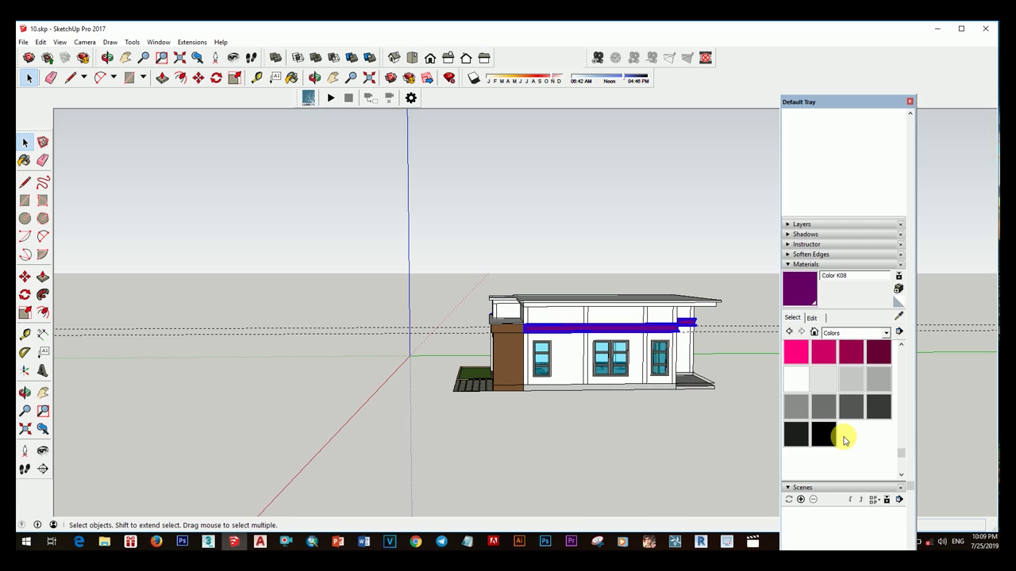
pyautogui.scroll(3, 869, 437)
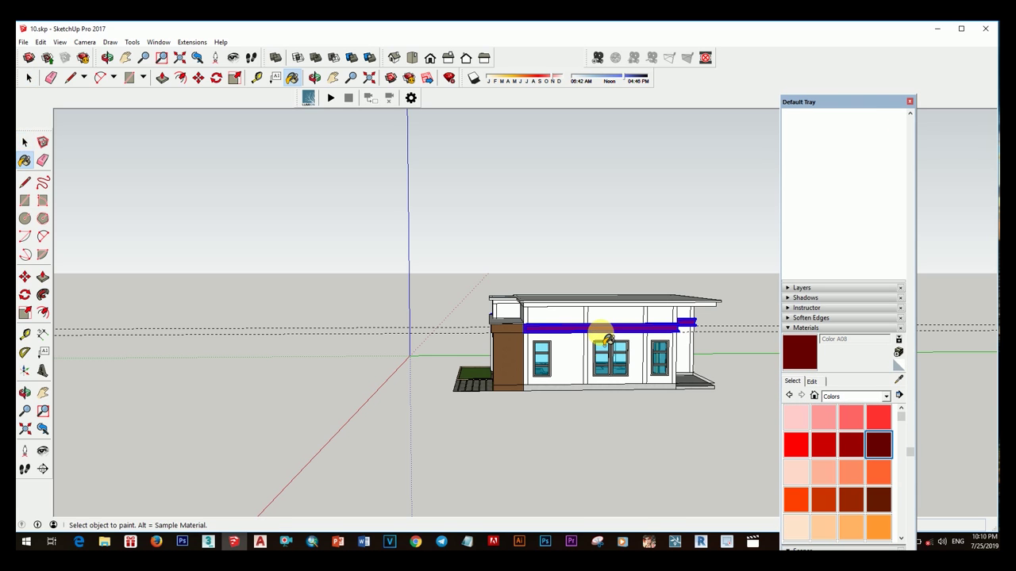
pyautogui.moveTo(730, 337)
pyautogui.mouseDown(button='middle')
pyautogui.moveTo(651, 335)
pyautogui.moveTo(658, 408)
pyautogui.moveTo(453, 340)
pyautogui.mouseUp(button='middle')
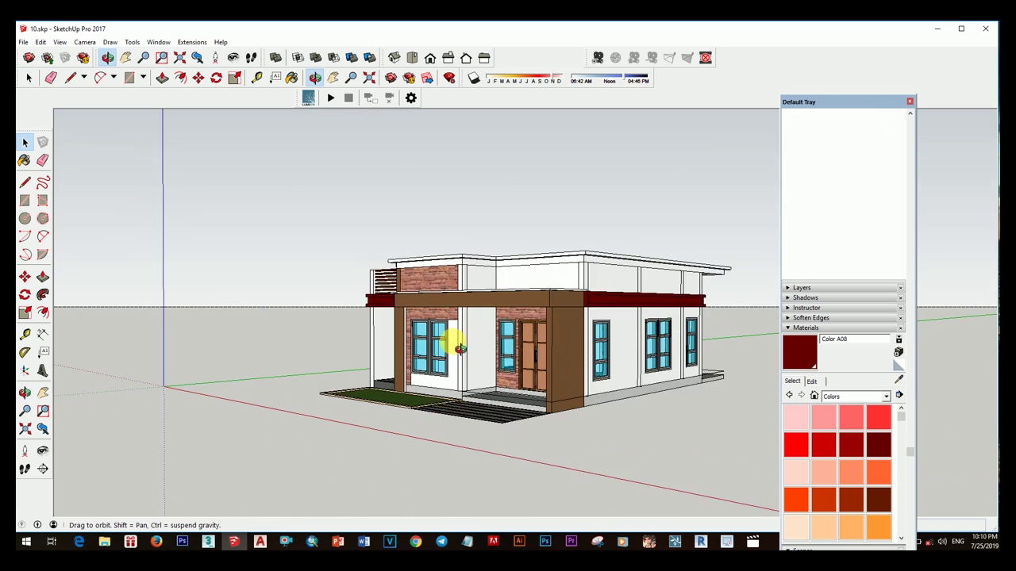
pyautogui.scroll(3, 555, 336)
pyautogui.scroll(-2, 554, 335)
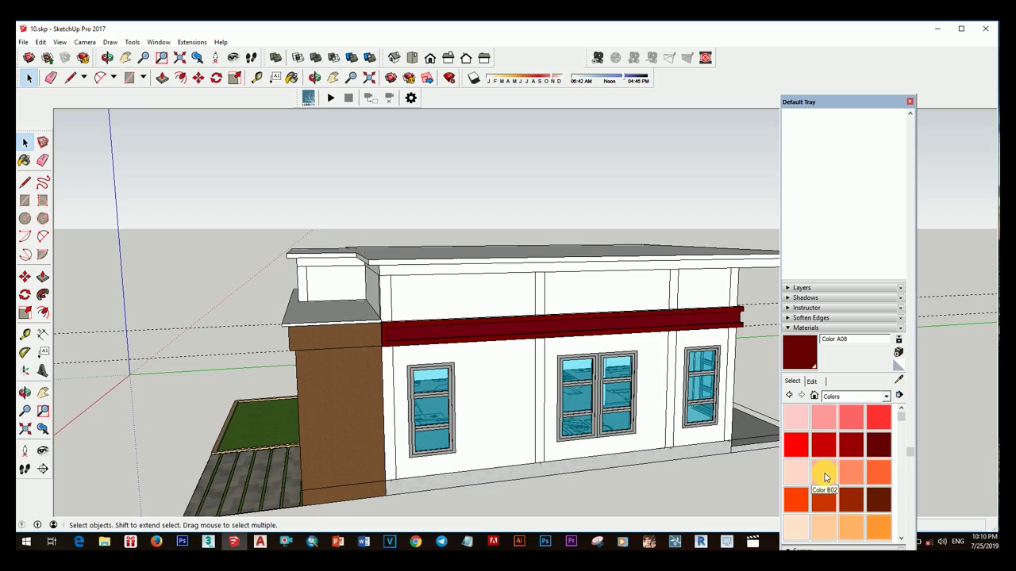
# - Paint the middle strip of the dark red wall band with salmon Color B02
pyautogui.click(835, 480)
pyautogui.scroll(3, 582, 328)
pyautogui.scroll(-3, 526, 322)
pyautogui.click(526, 322)
pyautogui.scroll(3, 515, 325)
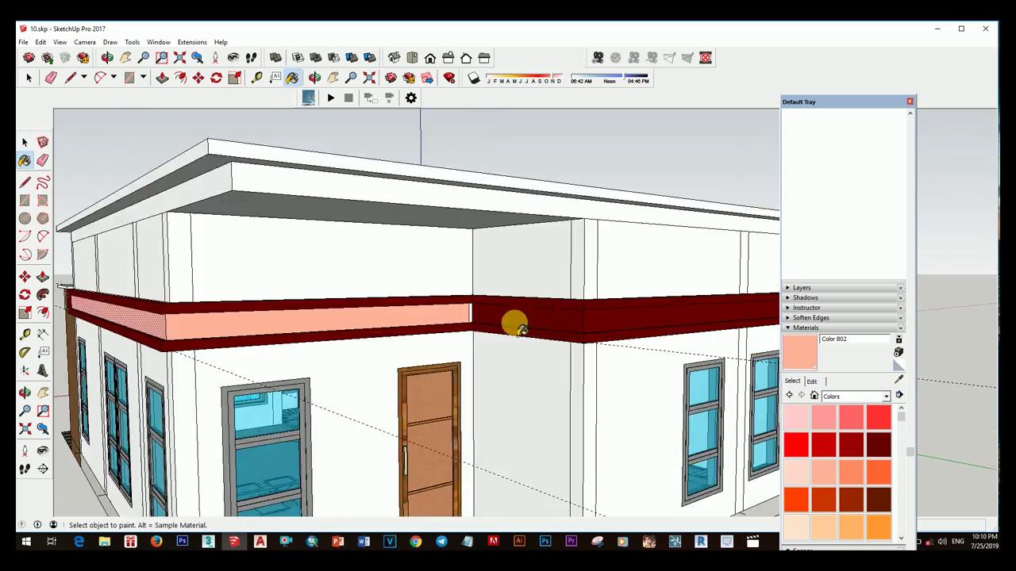
pyautogui.scroll(3, 474, 337)
pyautogui.scroll(-3, 475, 336)
pyautogui.scroll(-3, 551, 347)
# - Stop painting and orbit in close to the wall corner
pyautogui.moveTo(481, 356)
pyautogui.mouseDown(button='middle')
pyautogui.moveTo(596, 370)
pyautogui.moveTo(591, 345)
pyautogui.mouseUp(button='middle')
pyautogui.scroll(3, 591, 346)
pyautogui.scroll(3, 611, 356)
pyautogui.press('space')
pyautogui.scroll(-6, 477, 371)
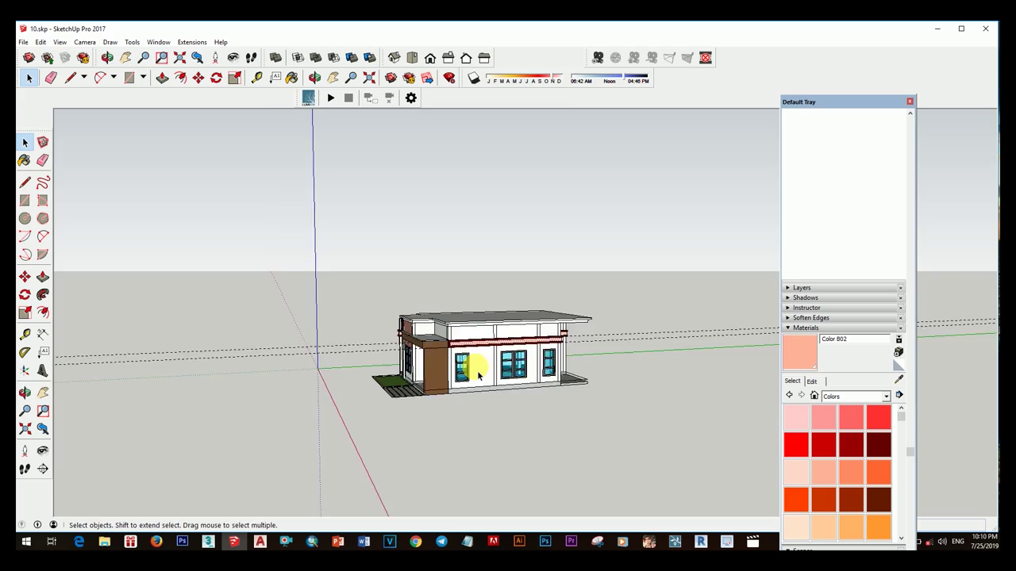
pyautogui.scroll(3, 477, 371)
pyautogui.scroll(5, 467, 349)
pyautogui.moveTo(431, 379)
pyautogui.mouseDown(button='middle')
pyautogui.moveTo(471, 333)
pyautogui.moveTo(471, 267)
pyautogui.moveTo(457, 431)
pyautogui.moveTo(431, 370)
pyautogui.moveTo(474, 317)
pyautogui.moveTo(430, 367)
pyautogui.moveTo(482, 363)
pyautogui.mouseUp(button='middle')
# - Start a rectangle at the wall corner, then cancel it
pyautogui.press('r')
pyautogui.click(416, 276)
pyautogui.press('space')
pyautogui.rightClick(421, 370)
pyautogui.scroll(-5, 474, 317)
pyautogui.scroll(3, 482, 363)
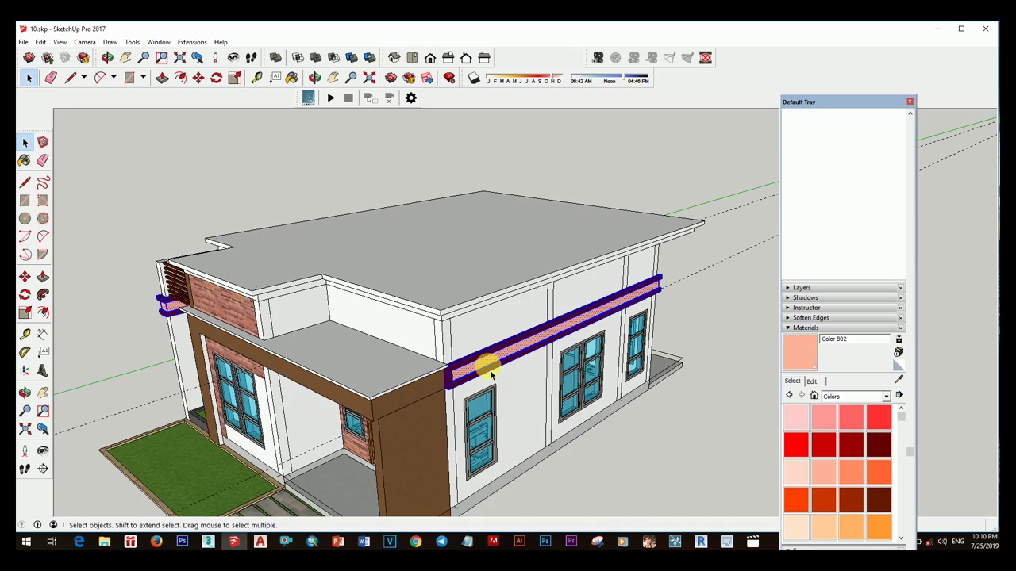
# - Bring up the context menu on the salmon band, then orbit to a corner view of the house
pyautogui.rightClick(486, 363)
pyautogui.scroll(-3, 676, 301)
pyautogui.moveTo(676, 301); pyautogui.dragTo(473, 340, button='middle')
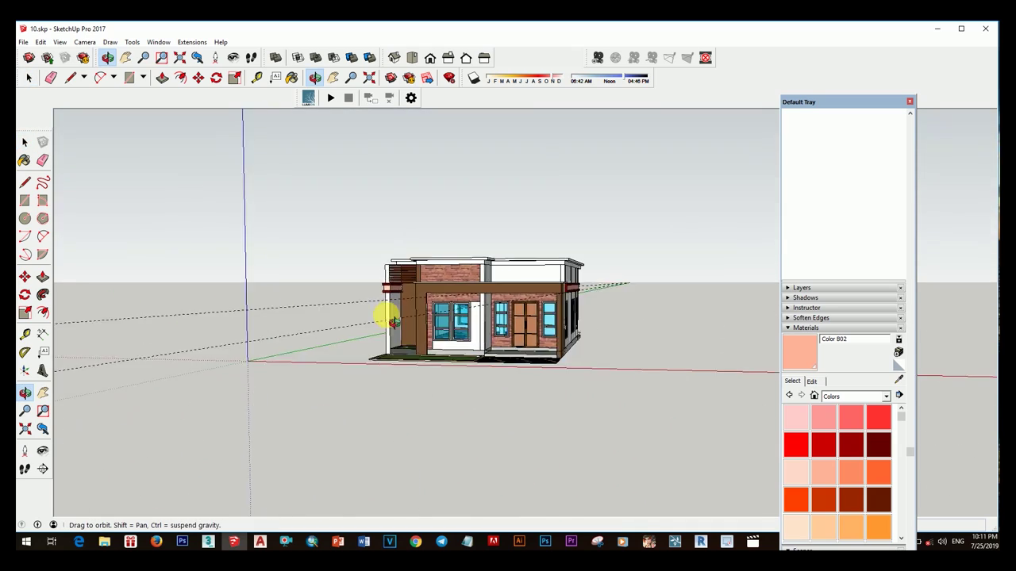
pyautogui.moveTo(391, 320)
pyautogui.mouseDown(button='middle')
pyautogui.moveTo(545, 318)
pyautogui.moveTo(593, 288)
pyautogui.moveTo(585, 307)
pyautogui.moveTo(603, 309)
pyautogui.mouseUp(button='middle')
pyautogui.scroll(2, 587, 331)
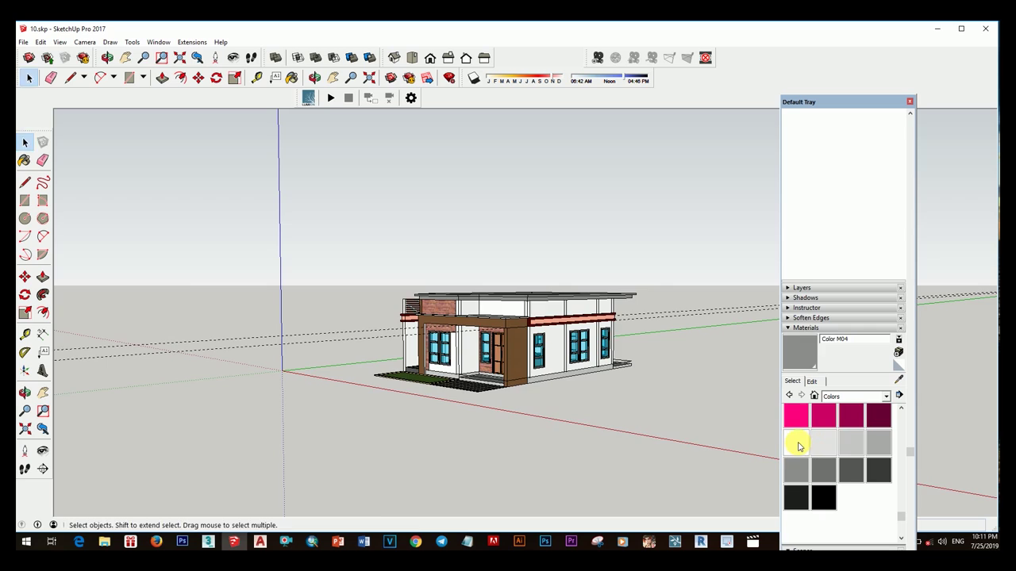
# - Pick white Color M01 and open the front column group for editing
pyautogui.click(796, 441)
pyautogui.scroll(3, 543, 324)
pyautogui.scroll(-2, 569, 348)
pyautogui.moveTo(569, 348)
pyautogui.mouseDown(button='middle')
pyautogui.moveTo(519, 335)
pyautogui.moveTo(627, 302)
pyautogui.moveTo(578, 318)
pyautogui.moveTo(621, 373)
pyautogui.mouseUp(button='middle')
pyautogui.scroll(2, 614, 296)
pyautogui.press('space')
pyautogui.doubleClick(561, 293)
pyautogui.press('space')
pyautogui.press('Escape')
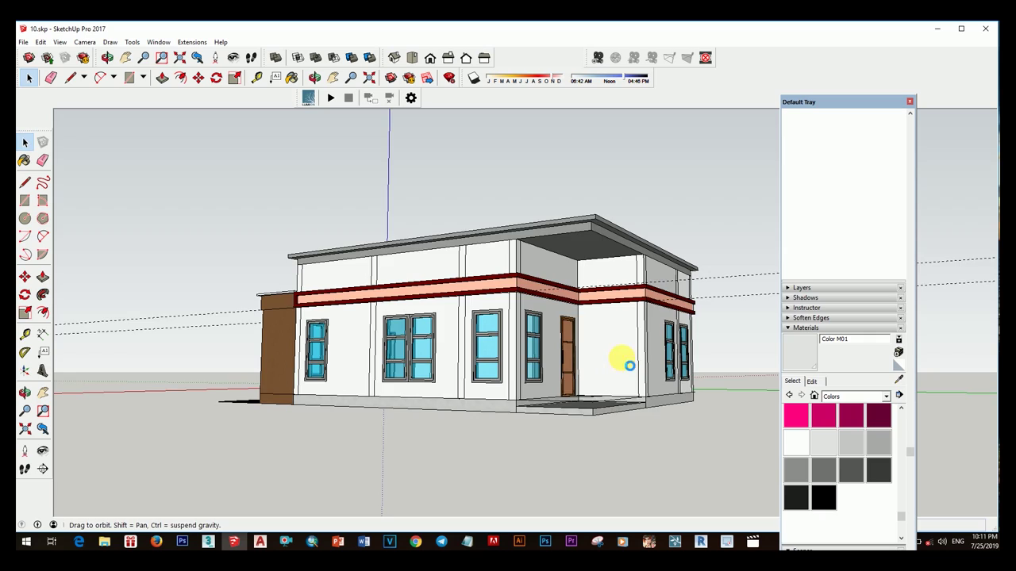
# - Paint the front facade wall panels with white Color M01 and close the group
pyautogui.press('b')
pyautogui.moveTo(622, 428)
pyautogui.mouseDown(button='middle')
pyautogui.moveTo(601, 404)
pyautogui.moveTo(619, 422)
pyautogui.moveTo(475, 372)
pyautogui.moveTo(585, 381)
pyautogui.mouseUp(button='middle')
pyautogui.press('space')
pyautogui.scroll(3, 526, 363)
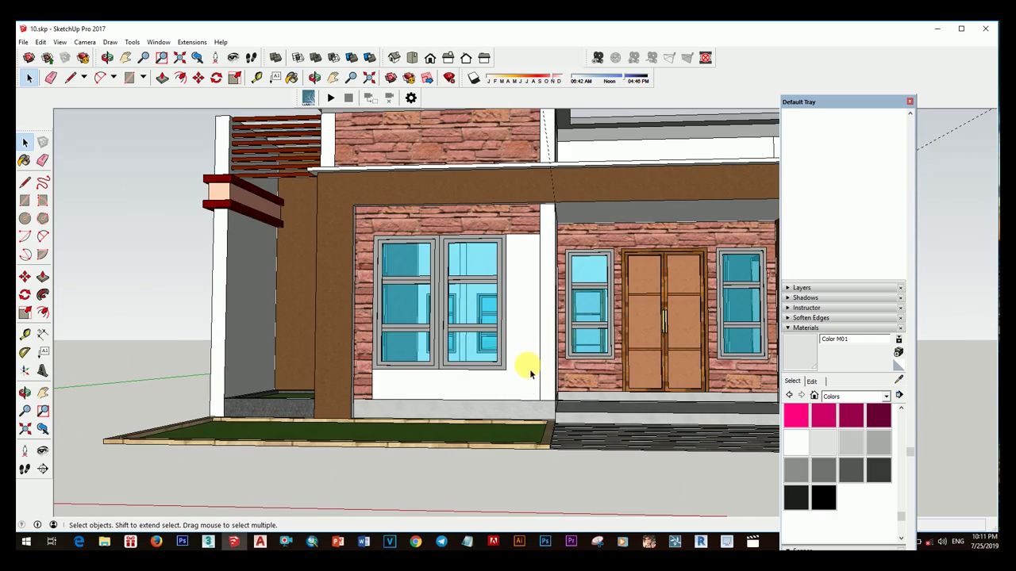
pyautogui.scroll(2, 532, 377)
pyautogui.press('space')
pyautogui.press('Escape')
pyautogui.scroll(-5, 540, 389)
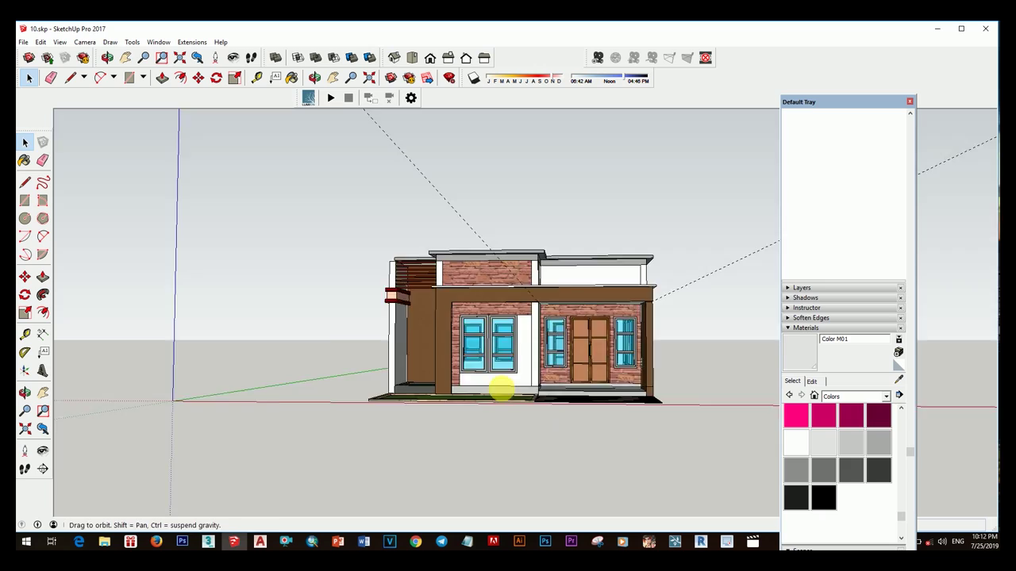
pyautogui.scroll(3, 546, 386)
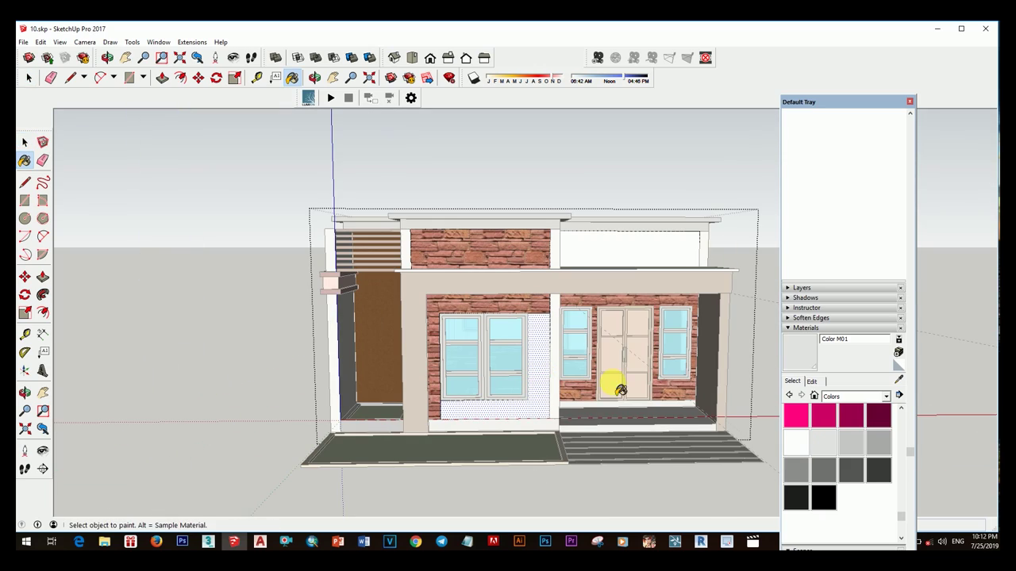
# - Return to selecting and orbit to a perspective view of the house
pyautogui.press('space')
pyautogui.scroll(-5, 714, 386)
pyautogui.moveTo(714, 386); pyautogui.dragTo(508, 390, button='middle')
pyautogui.scroll(2, 608, 392)
pyautogui.scroll(-3, 707, 407)
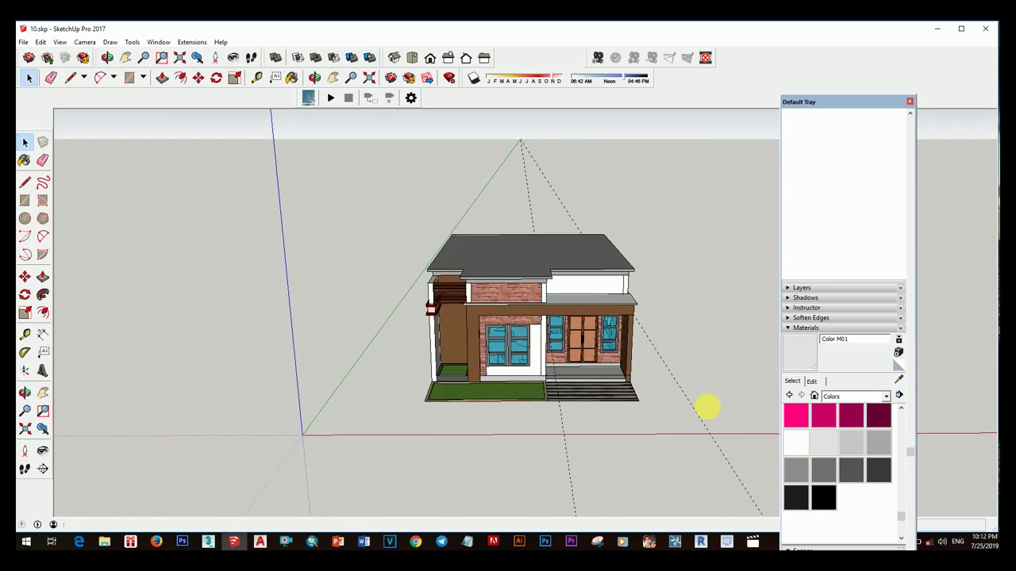
pyautogui.scroll(5, 707, 407)
# - Face the house front and place a circle's centre on the porch ceiling
pyautogui.moveTo(658, 386)
pyautogui.mouseDown(button='middle')
pyautogui.moveTo(555, 324)
pyautogui.moveTo(585, 306)
pyautogui.mouseUp(button='middle')
pyautogui.press('space')
pyautogui.scroll(-5, 555, 362)
pyautogui.scroll(-2, 503, 422)
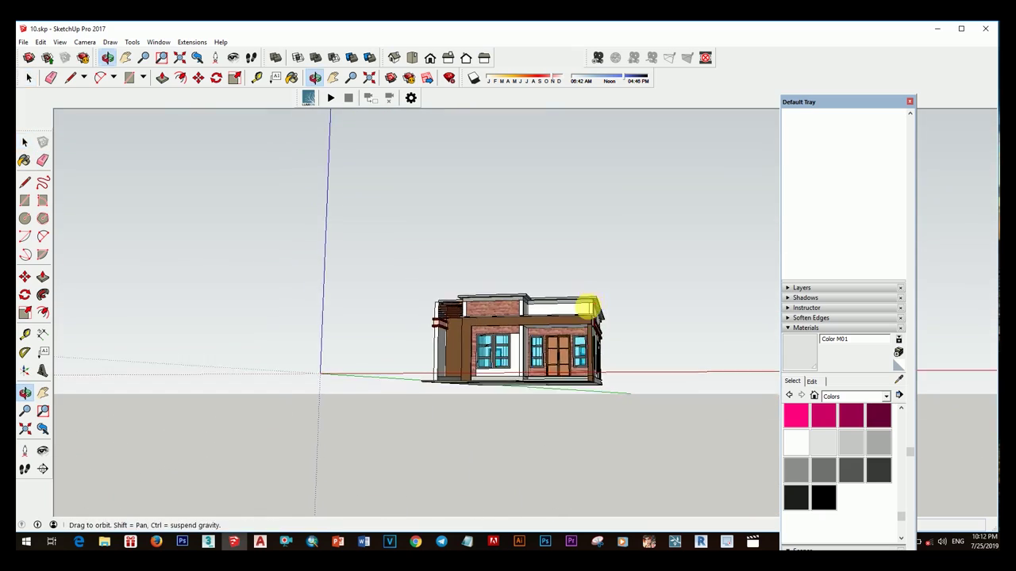
pyautogui.scroll(6, 585, 306)
pyautogui.moveTo(566, 263)
pyautogui.mouseDown(button='middle')
pyautogui.moveTo(548, 287)
pyautogui.moveTo(525, 248)
pyautogui.mouseUp(button='middle')
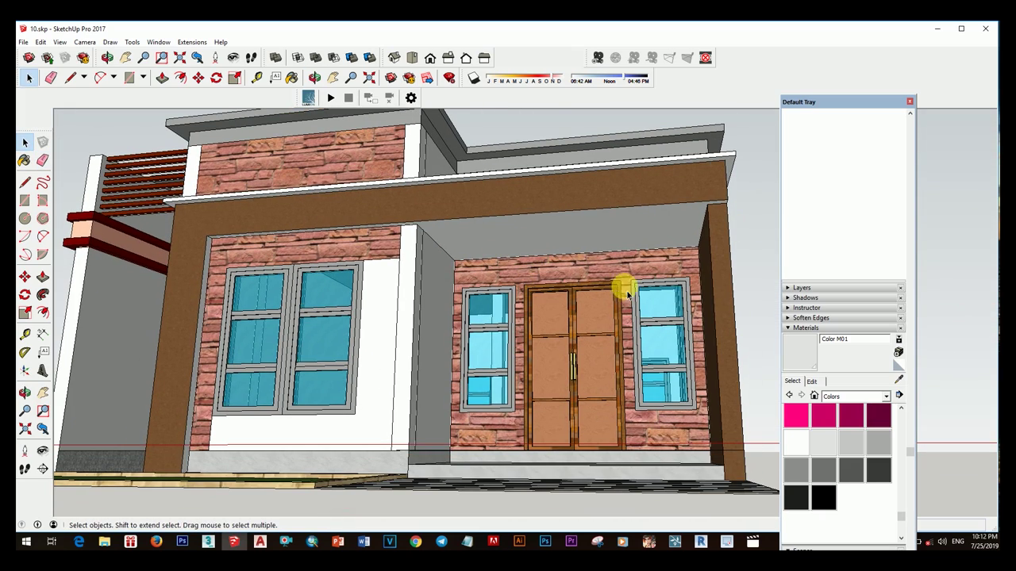
pyautogui.press('c')
pyautogui.scroll(2, 513, 257)
pyautogui.click(493, 232)
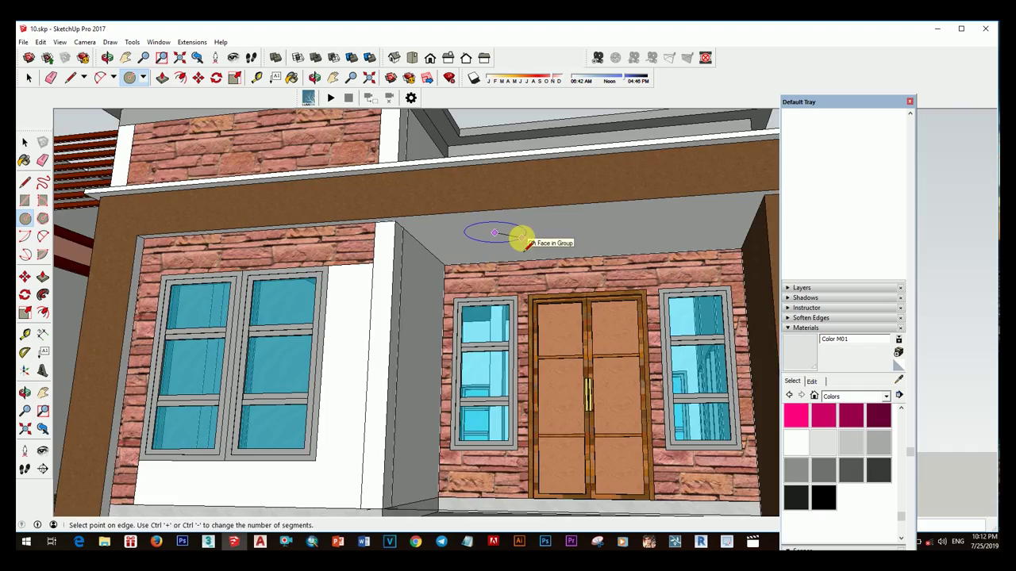
# - Finish the porch ceiling circle's radius and copy it alongside with Move
pyautogui.click(520, 238)
pyautogui.scroll(-3, 453, 222)
pyautogui.press('m')
pyautogui.scroll(2, 484, 222)
pyautogui.scroll(-2, 465, 224)
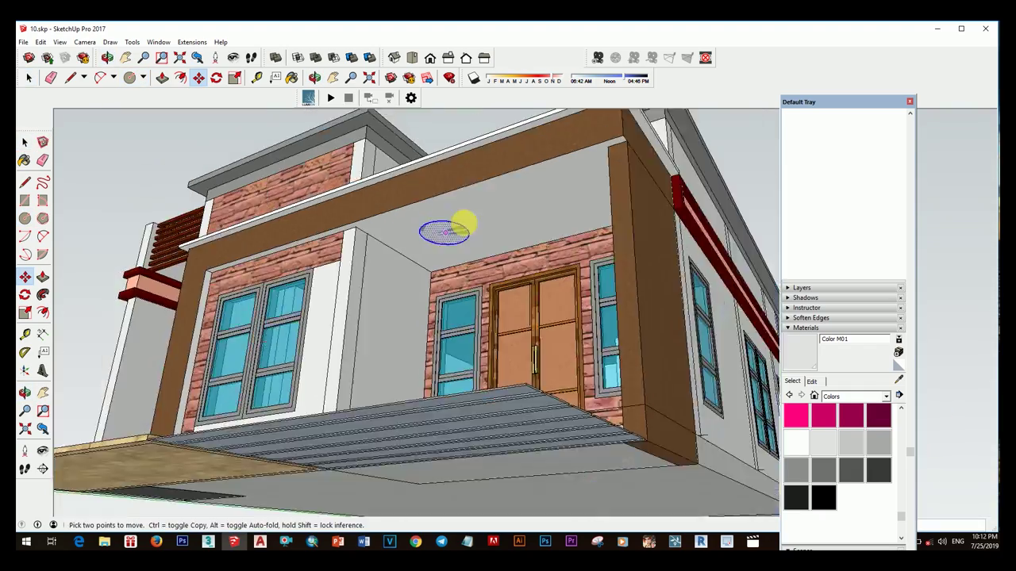
pyautogui.press('space')
pyautogui.scroll(3, 492, 236)
pyautogui.moveTo(494, 234)
pyautogui.mouseDown(button='middle')
pyautogui.moveTo(611, 271)
pyautogui.moveTo(385, 261)
pyautogui.moveTo(524, 316)
pyautogui.mouseUp(button='middle')
pyautogui.scroll(-2, 583, 254)
pyautogui.scroll(-2, 611, 254)
pyautogui.scroll(-3, 612, 254)
pyautogui.scroll(3, 476, 261)
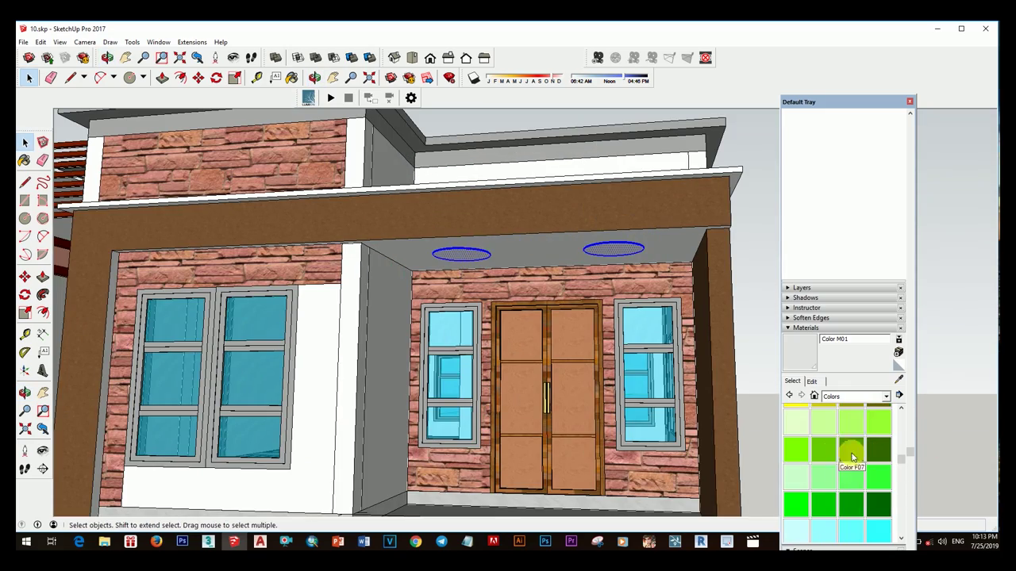
# - Pick light green Color F03 and orbit to a low angle on the house
pyautogui.click(850, 423)
pyautogui.scroll(-5, 664, 275)
pyautogui.rightClick(641, 193)
pyautogui.moveTo(641, 193)
pyautogui.mouseDown(button='middle')
pyautogui.moveTo(461, 270)
pyautogui.moveTo(556, 423)
pyautogui.mouseUp(button='middle')
pyautogui.scroll(-4, 556, 424)
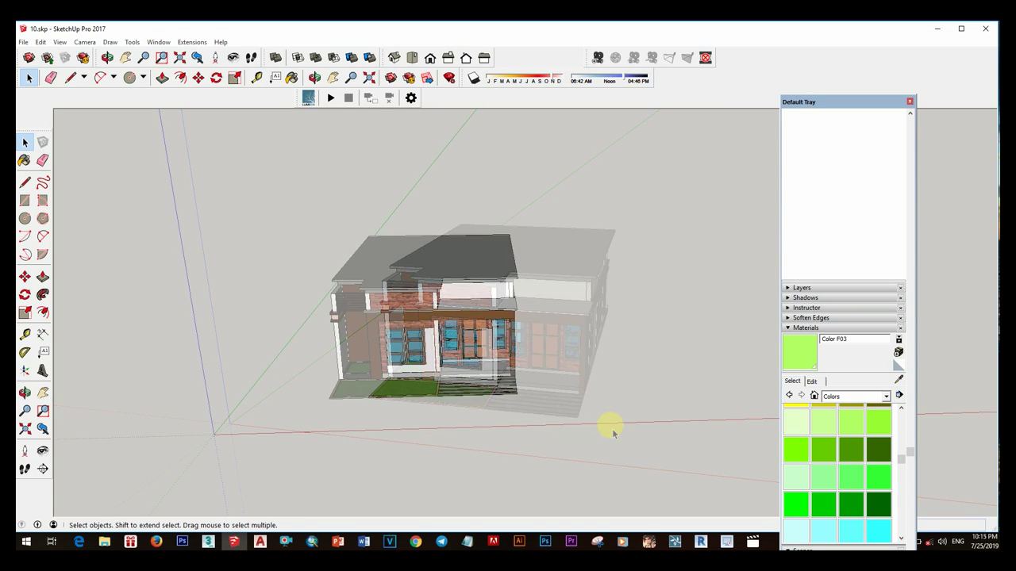
pyautogui.moveTo(450, 388)
pyautogui.mouseDown()
pyautogui.moveTo(544, 301)
pyautogui.moveTo(454, 389)
pyautogui.mouseUp()
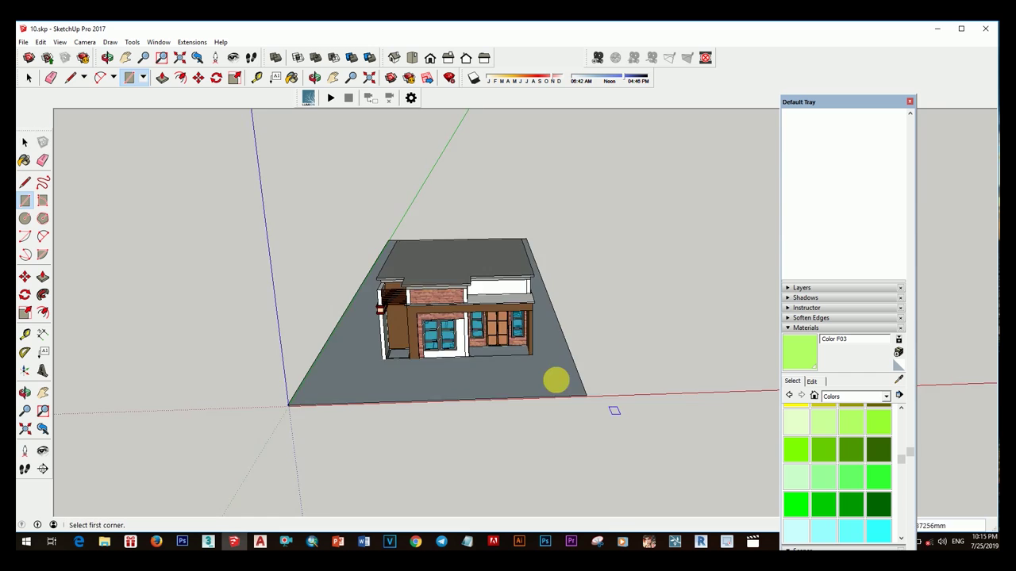
# - Orbit to a low side view and close in on the tiled walk beside the pillar
pyautogui.press('space')
pyautogui.moveTo(614, 411); pyautogui.dragTo(344, 442, button='middle')
pyautogui.scroll(3, 509, 385)
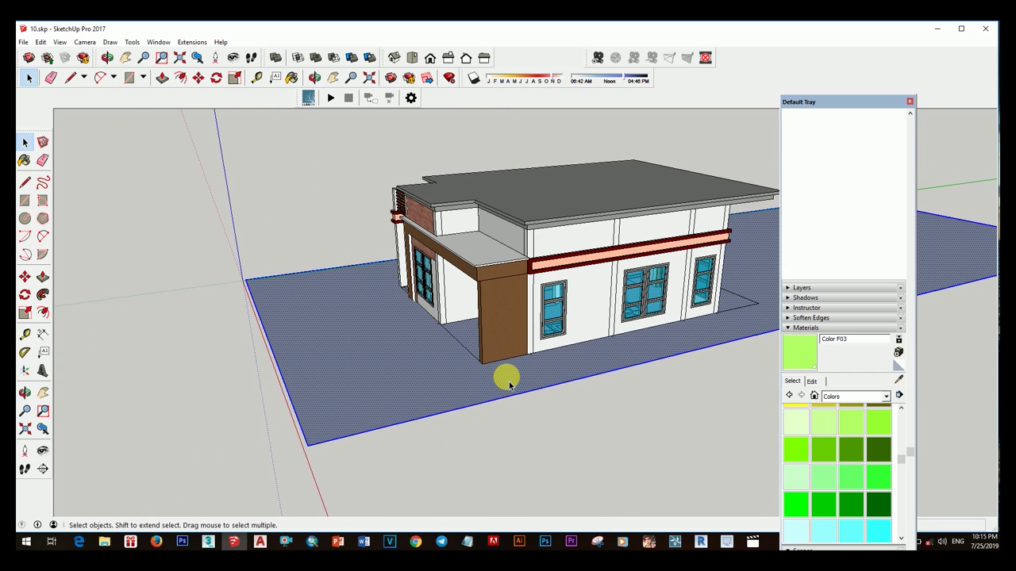
pyautogui.scroll(2, 509, 385)
pyautogui.press('m')
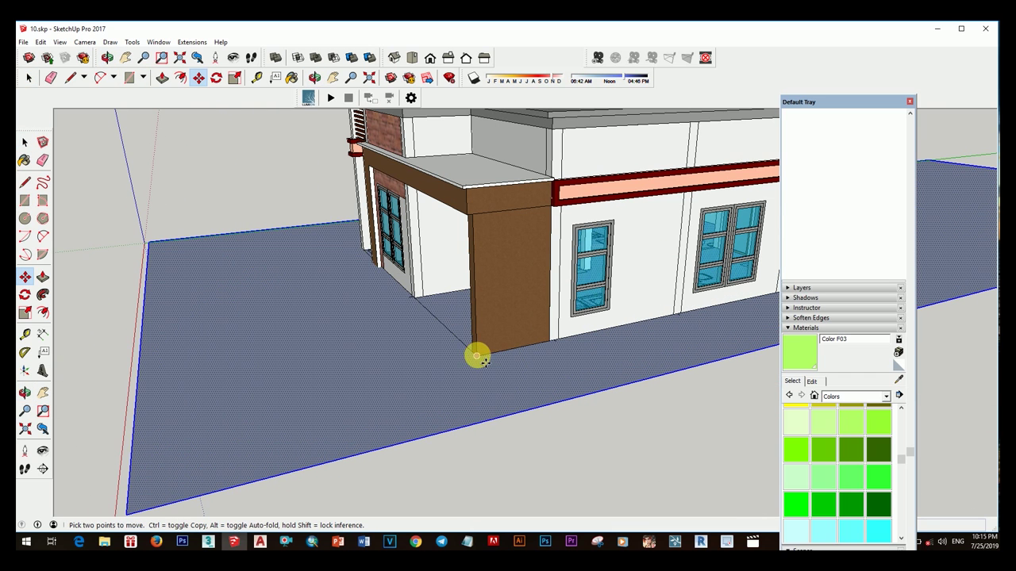
pyautogui.moveTo(477, 357); pyautogui.dragTo(479, 408, button='middle')
pyautogui.scroll(3, 478, 373)
pyautogui.scroll(3, 479, 356)
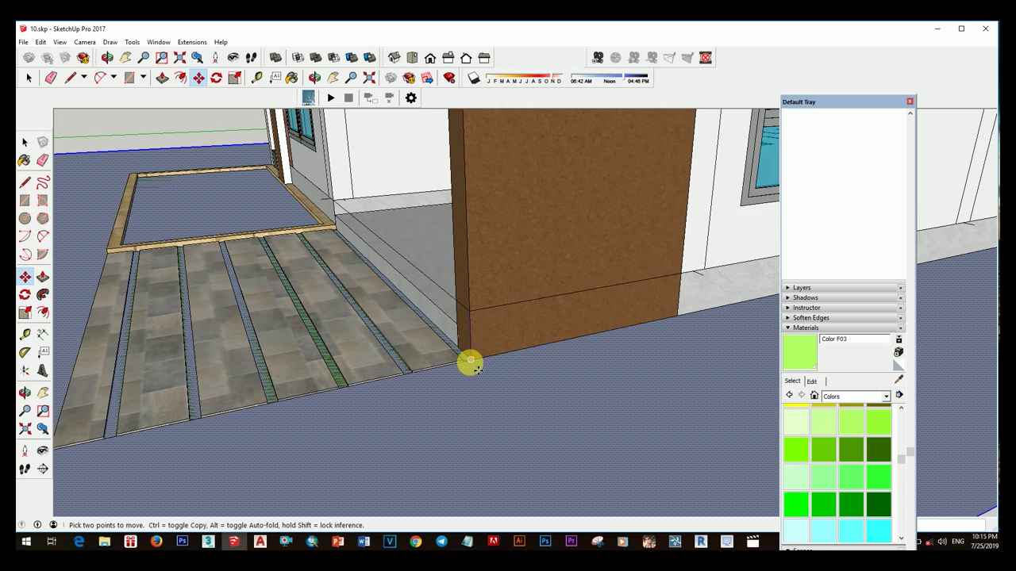
pyautogui.scroll(3, 471, 359)
pyautogui.scroll(2, 471, 359)
pyautogui.scroll(2, 472, 359)
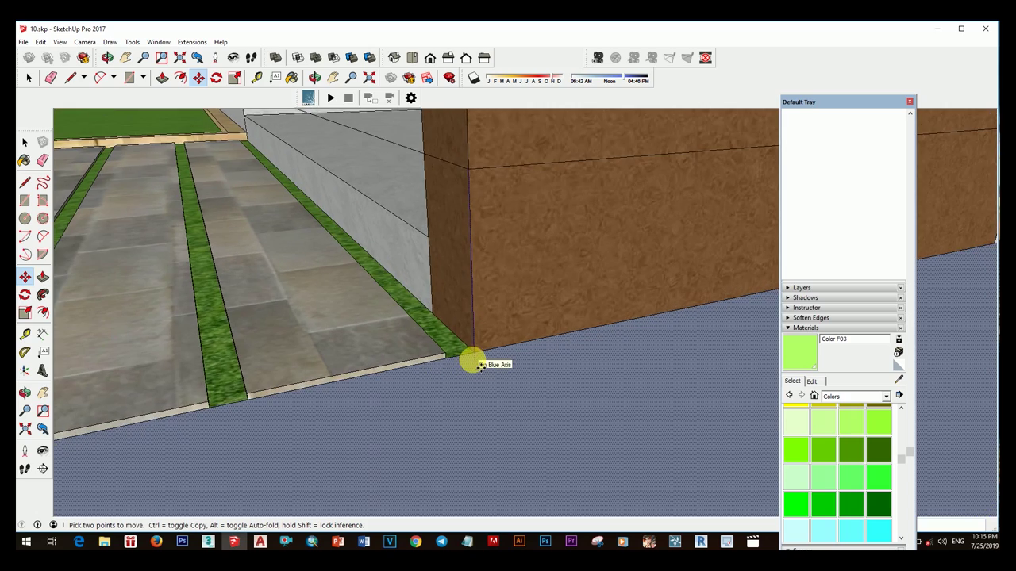
pyautogui.scroll(-2, 476, 359)
# - Orbit to a high view of the house and the ground slab
pyautogui.press('space')
pyautogui.scroll(-5, 479, 359)
pyautogui.scroll(-3, 472, 346)
pyautogui.moveTo(503, 336)
pyautogui.mouseDown(button='middle')
pyautogui.moveTo(550, 351)
pyautogui.moveTo(555, 410)
pyautogui.moveTo(618, 395)
pyautogui.moveTo(506, 346)
pyautogui.moveTo(324, 339)
pyautogui.moveTo(526, 376)
pyautogui.moveTo(484, 390)
pyautogui.moveTo(428, 377)
pyautogui.moveTo(555, 374)
pyautogui.moveTo(431, 404)
pyautogui.mouseUp(button='middle')
pyautogui.scroll(-4, 322, 340)
pyautogui.press('space')
pyautogui.scroll(1, 579, 357)
pyautogui.scroll(3, 445, 417)
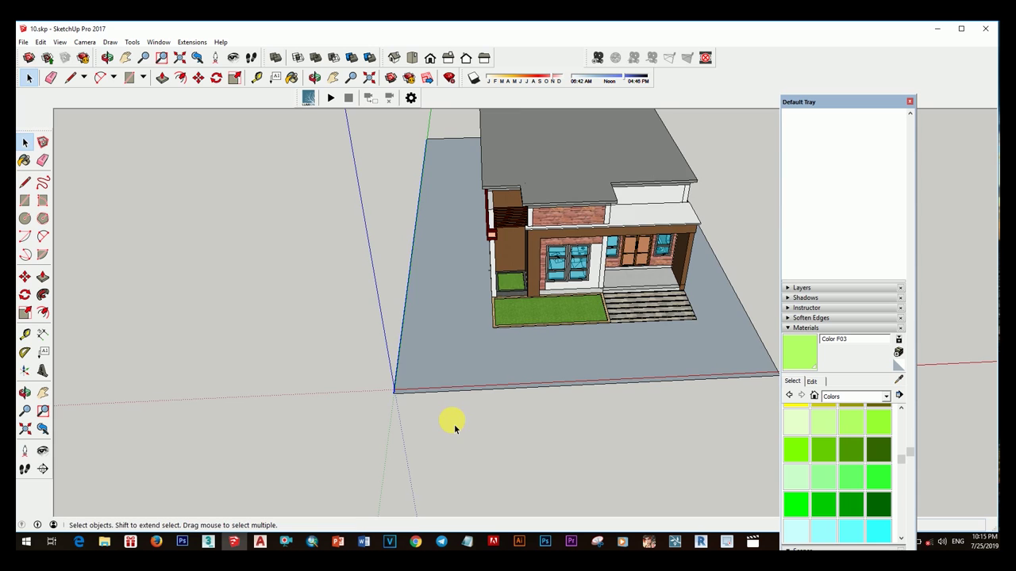
pyautogui.scroll(3, 389, 391)
# - Move the slab's side edge outward past the house
pyautogui.press('m')
pyautogui.click(385, 374)
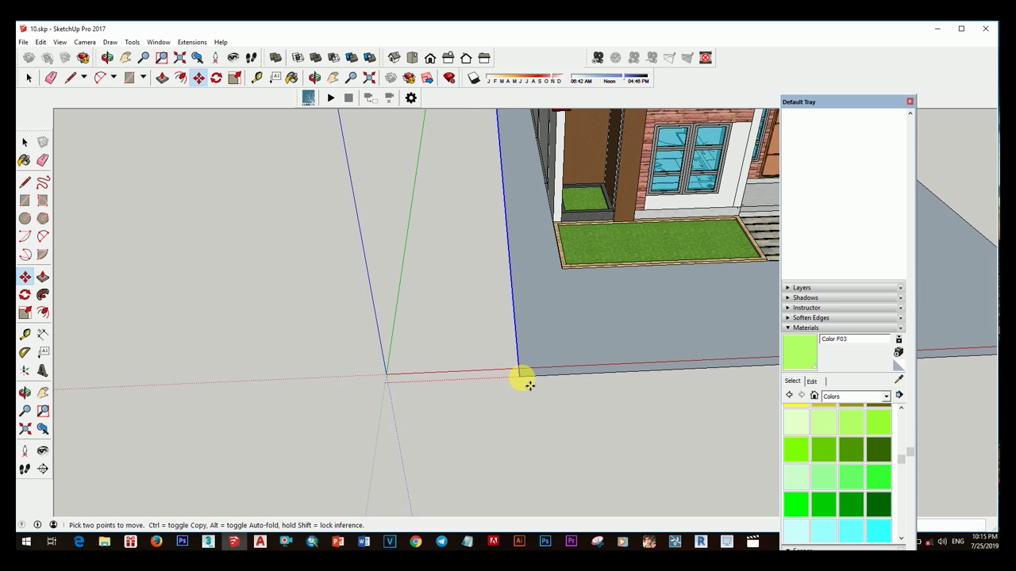
pyautogui.click(530, 385)
pyautogui.press('space')
pyautogui.scroll(-3, 494, 386)
pyautogui.moveTo(494, 386)
pyautogui.mouseDown(button='middle')
pyautogui.moveTo(427, 390)
pyautogui.moveTo(458, 397)
pyautogui.mouseUp(button='middle')
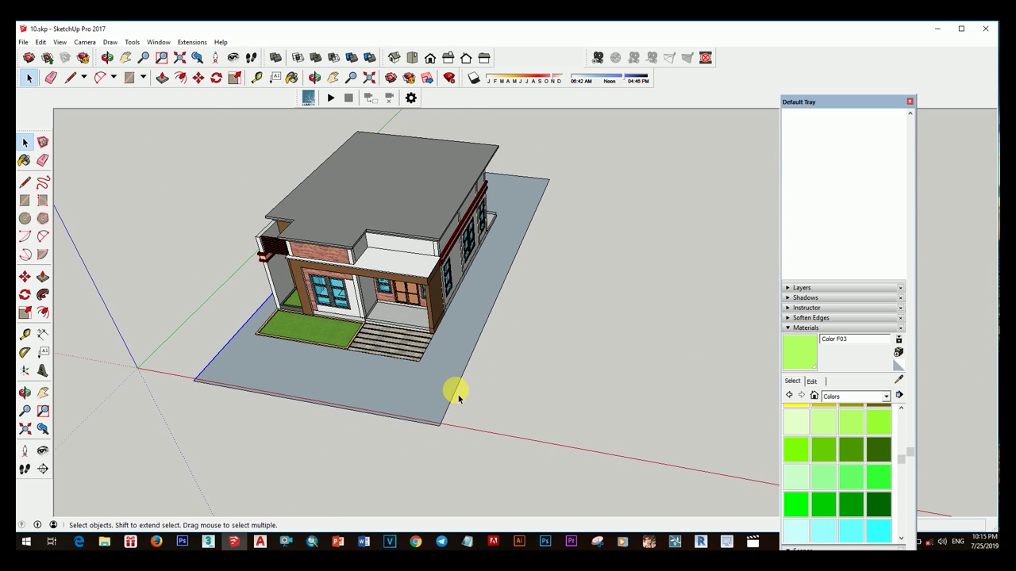
pyautogui.scroll(3, 456, 439)
# - Push the slab's front-right edge further out
pyautogui.press('m')
pyautogui.click(438, 416)
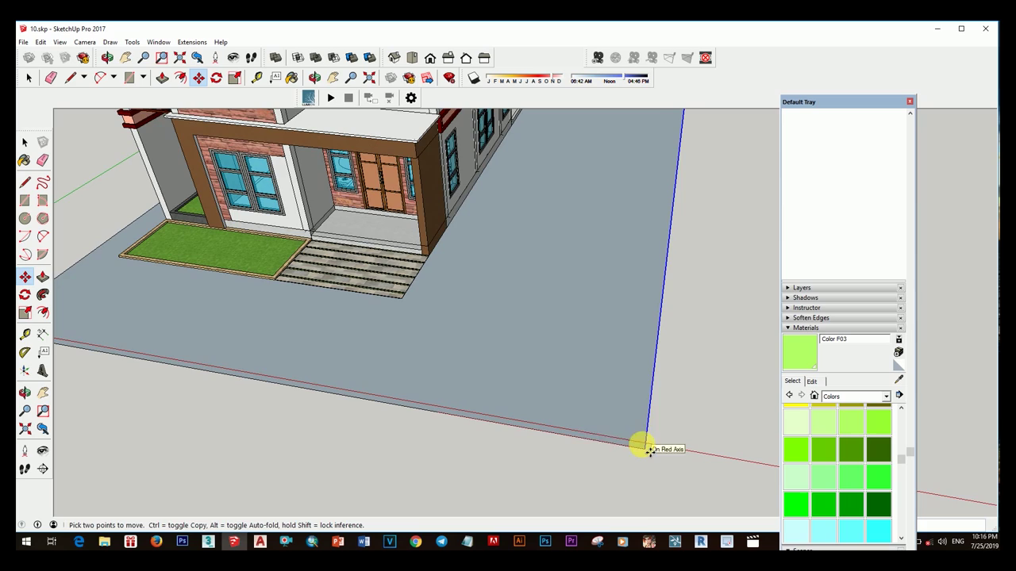
pyautogui.click(509, 392)
pyautogui.press('space')
pyautogui.scroll(-3, 509, 392)
pyautogui.moveTo(335, 317)
pyautogui.mouseDown(button='middle')
pyautogui.moveTo(616, 407)
pyautogui.moveTo(600, 383)
pyautogui.mouseUp(button='middle')
pyautogui.scroll(3, 600, 382)
# - Move the slab's far corner edge, then orbit around the house to that corner
pyautogui.moveTo(628, 424); pyautogui.dragTo(658, 408, button='middle')
pyautogui.press('m')
pyautogui.scroll(2, 657, 408)
pyautogui.click(651, 384)
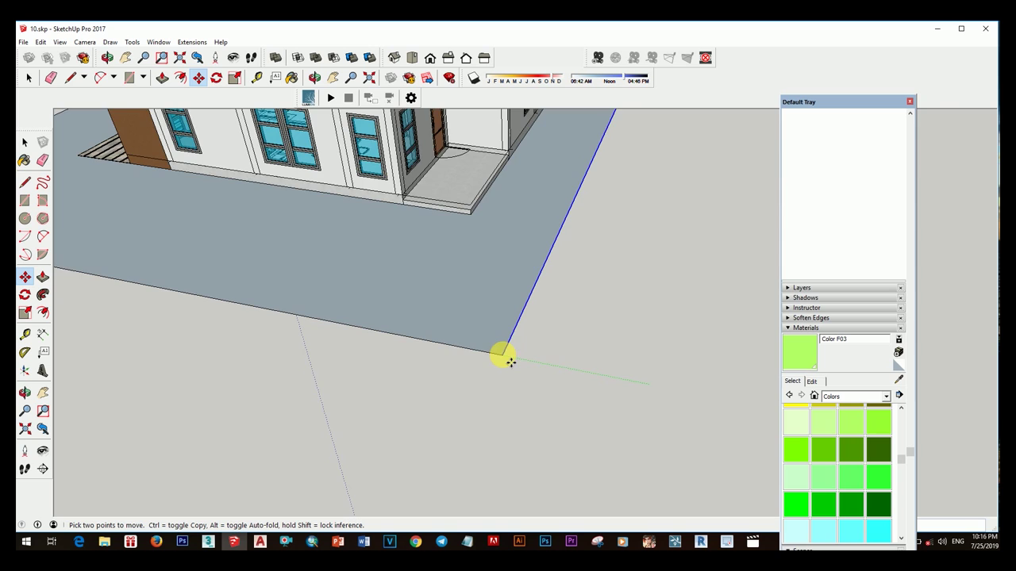
pyautogui.scroll(-3, 516, 363)
pyautogui.scroll(3, 544, 359)
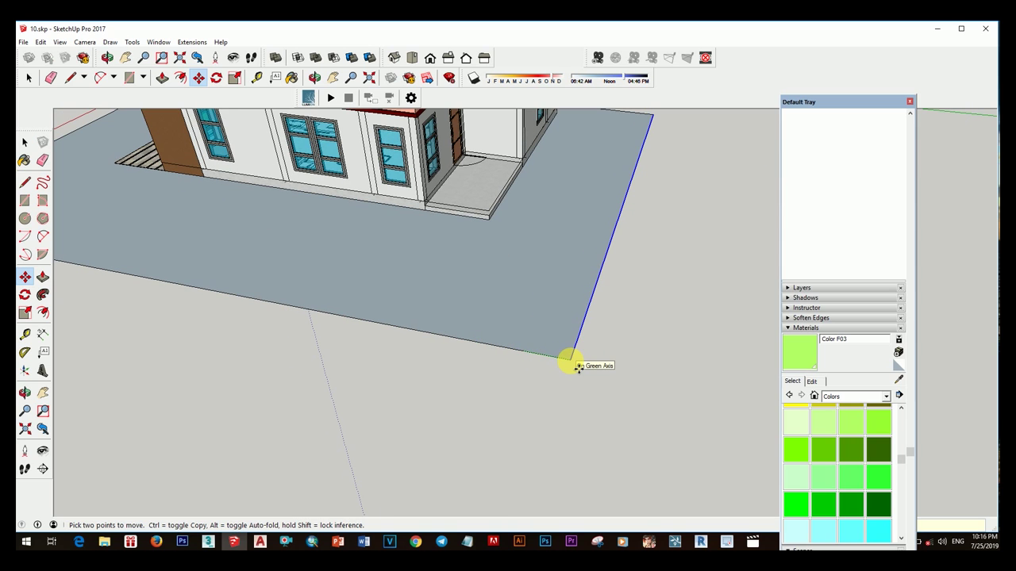
pyautogui.scroll(-3, 577, 365)
pyautogui.press('space')
pyautogui.moveTo(476, 370)
pyautogui.mouseDown(button='middle')
pyautogui.moveTo(585, 341)
pyautogui.moveTo(299, 384)
pyautogui.moveTo(589, 356)
pyautogui.mouseUp(button='middle')
pyautogui.scroll(3, 581, 380)
pyautogui.scroll(2, 584, 420)
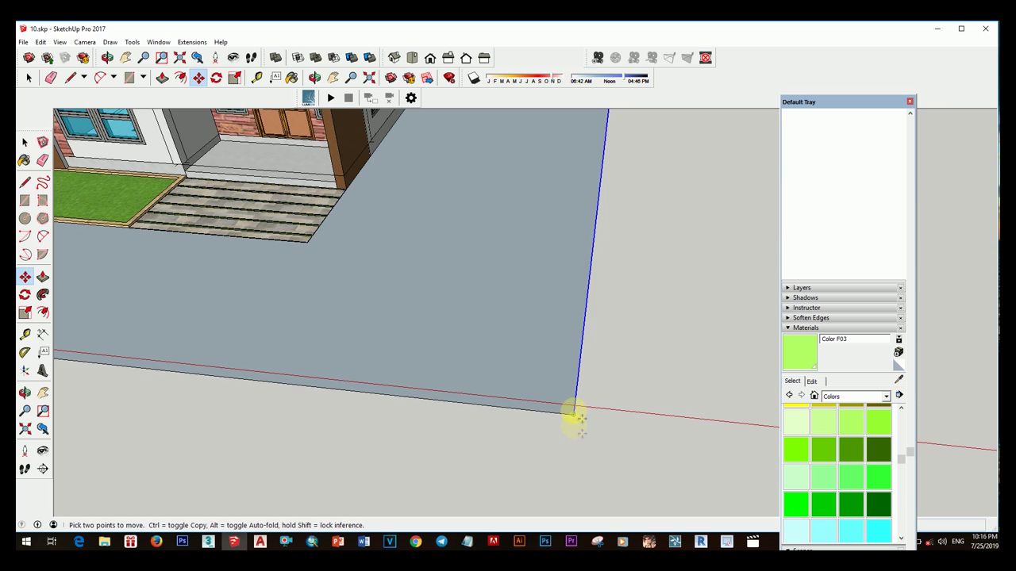
pyautogui.scroll(-3, 565, 413)
pyautogui.scroll(4, 407, 381)
# - Draw a line starting at the front column's corner on the ground slab
pyautogui.press('l')
pyautogui.scroll(3, 357, 354)
pyautogui.click(326, 342)
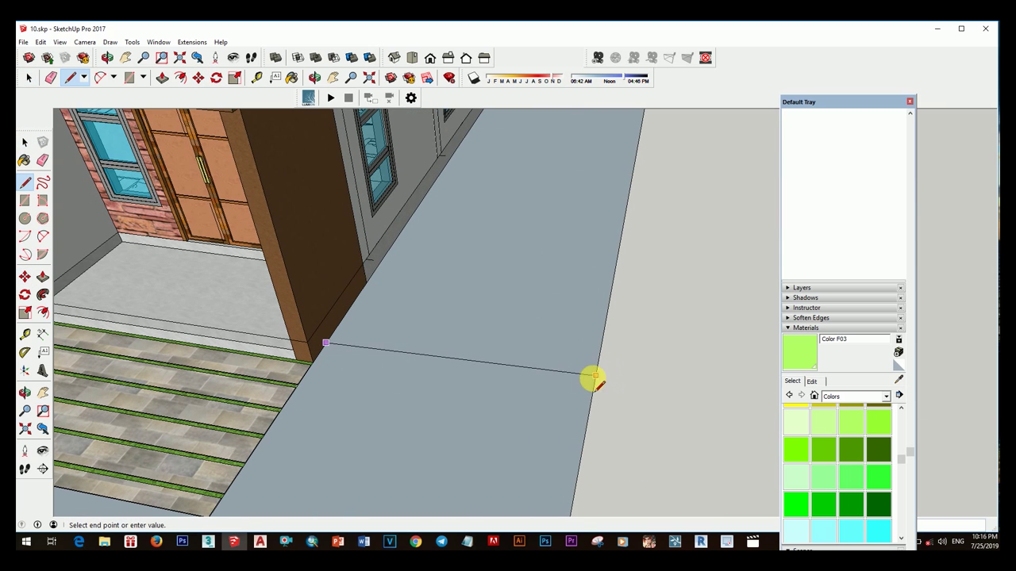
pyautogui.scroll(2, 597, 408)
pyautogui.moveTo(580, 374); pyautogui.dragTo(147, 288, button='middle')
pyautogui.scroll(-3, 148, 288)
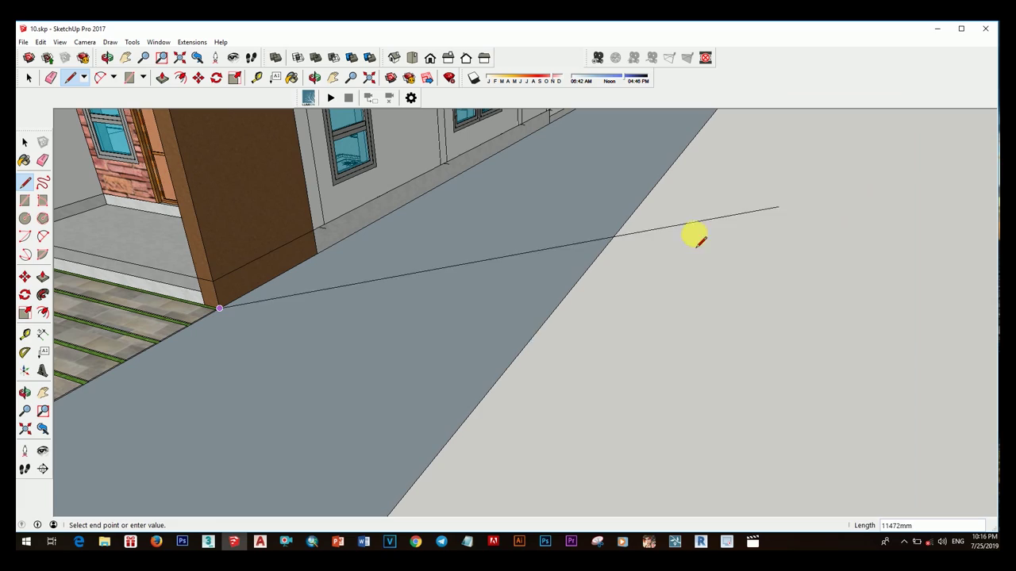
pyautogui.scroll(-5, 470, 370)
pyautogui.moveTo(470, 371)
pyautogui.mouseDown(button='middle')
pyautogui.moveTo(481, 347)
pyautogui.moveTo(313, 340)
pyautogui.moveTo(359, 367)
pyautogui.moveTo(367, 397)
pyautogui.moveTo(395, 356)
pyautogui.moveTo(642, 413)
pyautogui.mouseUp(button='middle')
pyautogui.press('space')
# - Push/Pull the ground face upward to thicken it into a base slab
pyautogui.scroll(3, 642, 412)
pyautogui.press('p')
pyautogui.moveTo(665, 433); pyautogui.dragTo(675, 453)
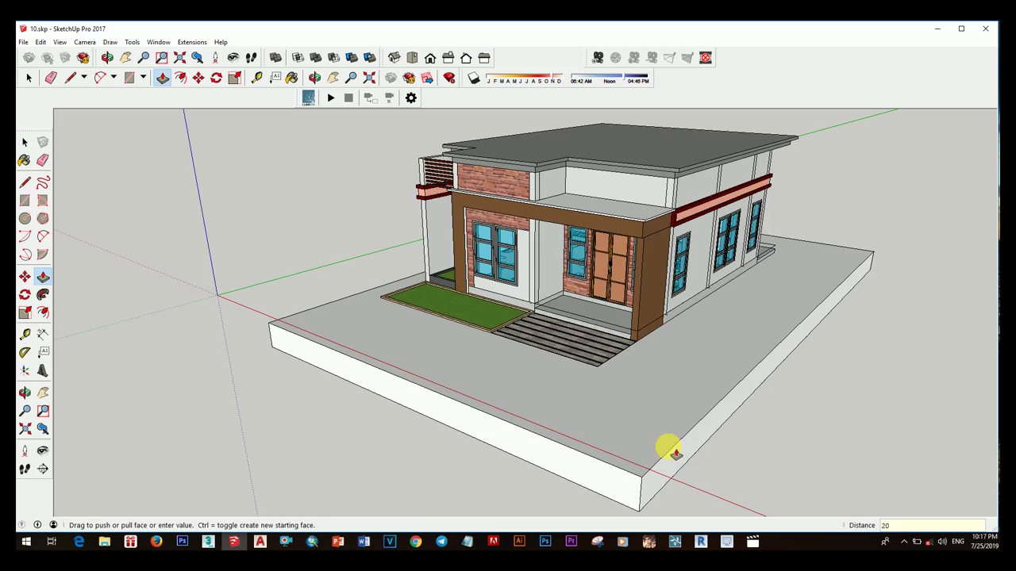
pyautogui.press('Return')
pyautogui.scroll(-3, 612, 401)
pyautogui.moveTo(612, 402); pyautogui.dragTo(673, 383, button='middle')
# - Make the thickened base a group, then edit it and select its top face
pyautogui.rightClick(674, 383)
pyautogui.click(703, 71)
pyautogui.moveTo(703, 71)
pyautogui.mouseDown(button='middle')
pyautogui.moveTo(894, 320)
pyautogui.moveTo(675, 408)
pyautogui.moveTo(446, 347)
pyautogui.mouseUp(button='middle')
pyautogui.scroll(3, 680, 397)
pyautogui.doubleClick(680, 397)
pyautogui.click(693, 414)
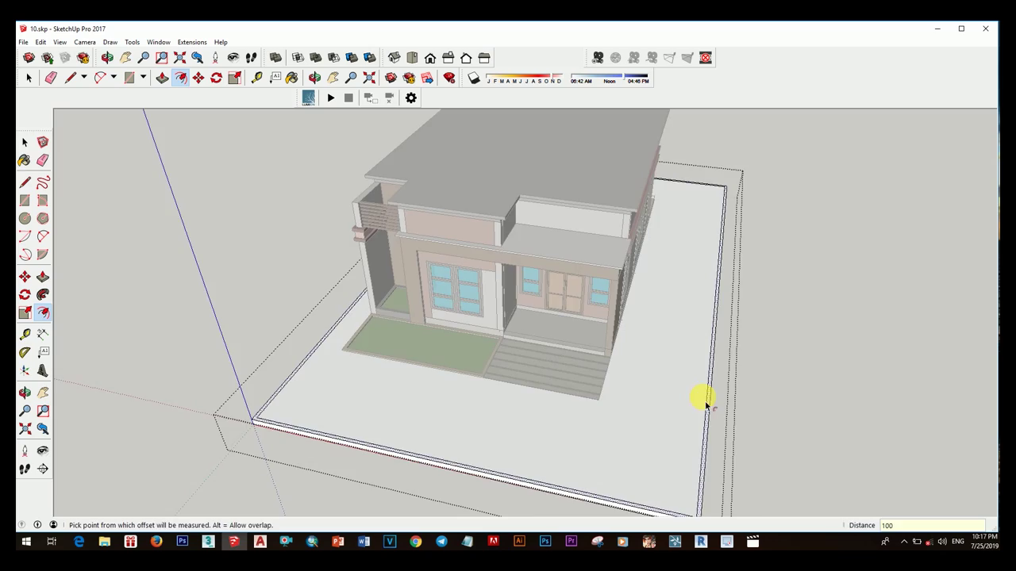
# - Commit a 100 mm Offset inset border on the base's top face
pyautogui.press('space')
pyautogui.scroll(3, 698, 441)
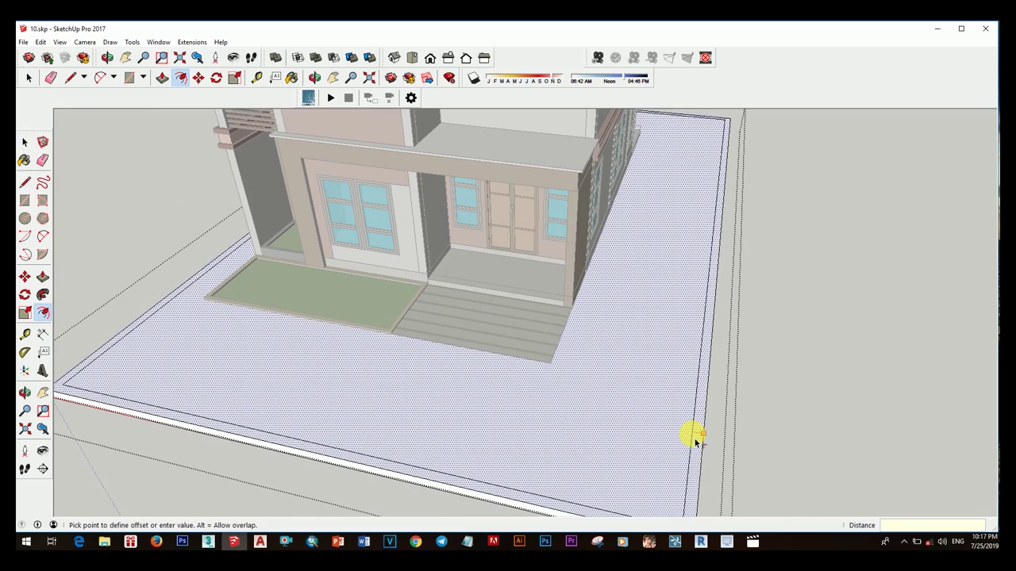
pyautogui.click(708, 427)
pyautogui.scroll(-3, 399, 397)
pyautogui.scroll(3, 655, 444)
# - Push/Pull the border strip up into a perimeter wall and edit the wall group
pyautogui.press('space')
pyautogui.press('p')
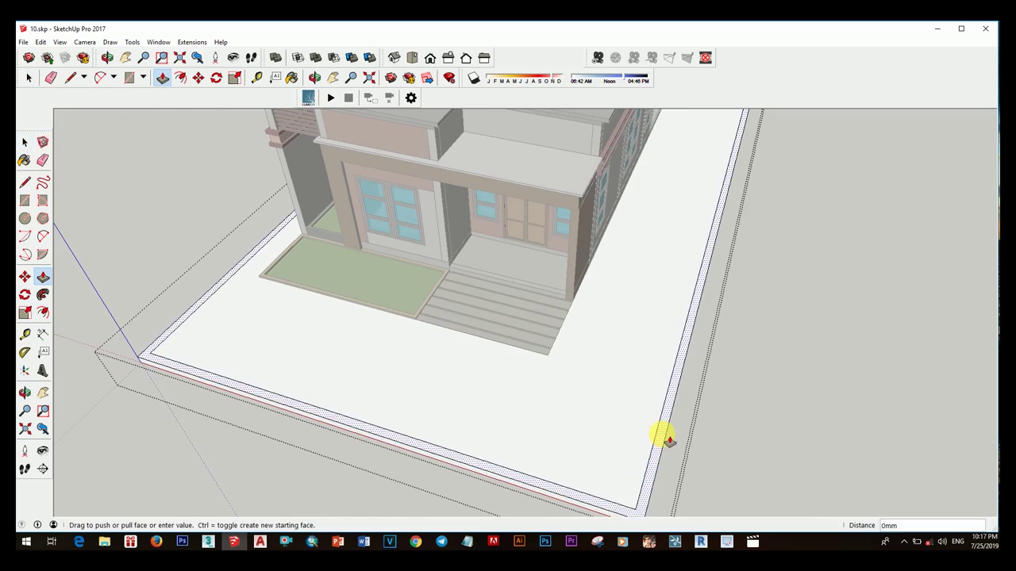
pyautogui.scroll(-3, 680, 391)
pyautogui.moveTo(626, 340)
pyautogui.mouseDown(button='middle')
pyautogui.moveTo(744, 320)
pyautogui.moveTo(550, 376)
pyautogui.mouseUp(button='middle')
pyautogui.scroll(3, 653, 475)
pyautogui.moveTo(653, 474); pyautogui.dragTo(494, 358, button='middle')
pyautogui.doubleClick(493, 359)
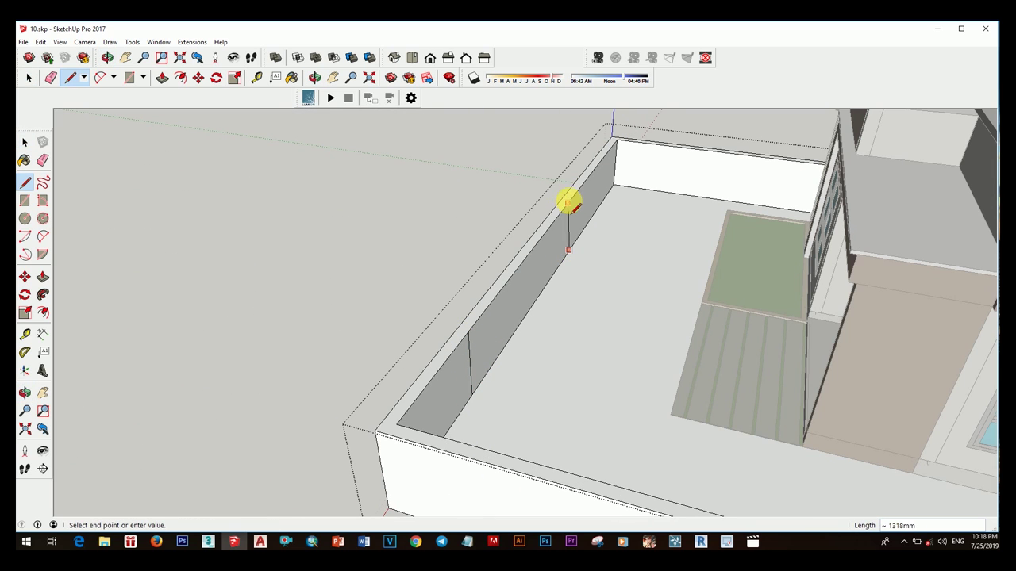
pyautogui.moveTo(568, 203); pyautogui.dragTo(592, 208, button='middle')
# - Push the marked front-wall section away to cut a gateway opening
pyautogui.press('p')
pyautogui.moveTo(498, 277); pyautogui.dragTo(566, 257)
pyautogui.press('space')
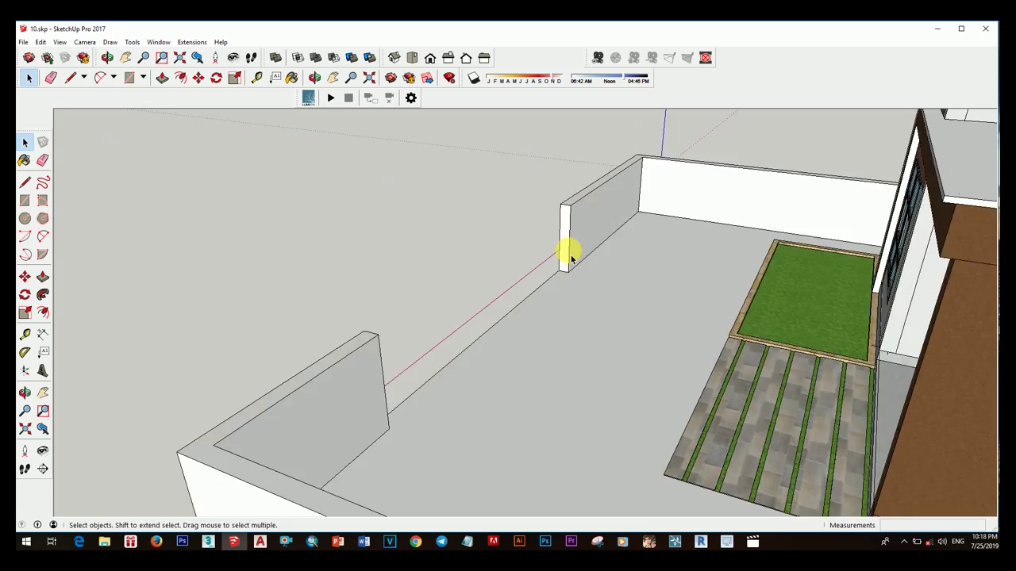
pyautogui.scroll(-5, 587, 278)
pyautogui.moveTo(616, 306)
pyautogui.mouseDown(button='middle')
pyautogui.moveTo(625, 287)
pyautogui.moveTo(566, 312)
pyautogui.mouseUp(button='middle')
pyautogui.scroll(3, 582, 358)
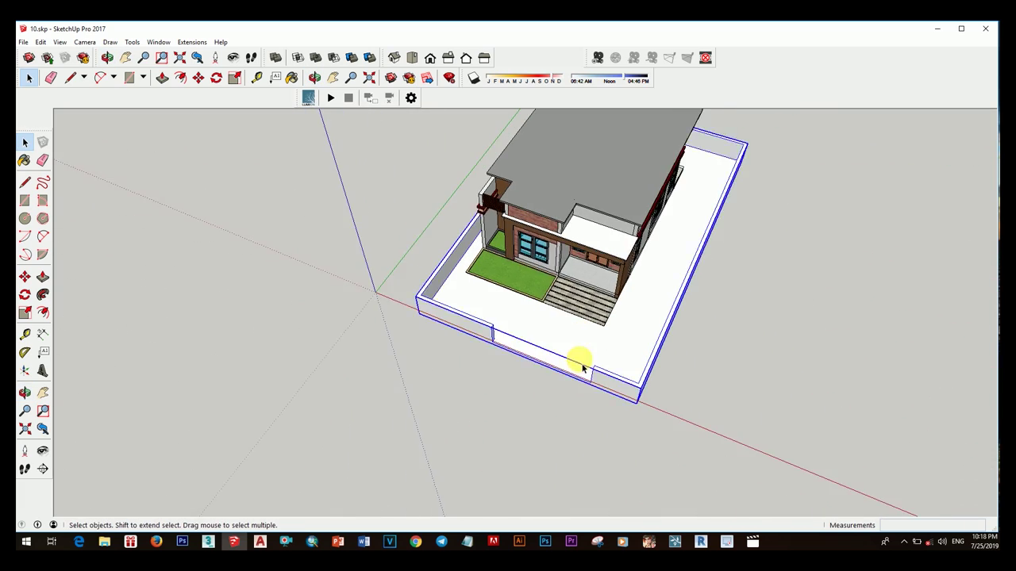
pyautogui.scroll(2, 533, 341)
# - Try the striped Concrete Block Layers material on the yard floor
pyautogui.doubleClick(534, 358)
pyautogui.press('b')
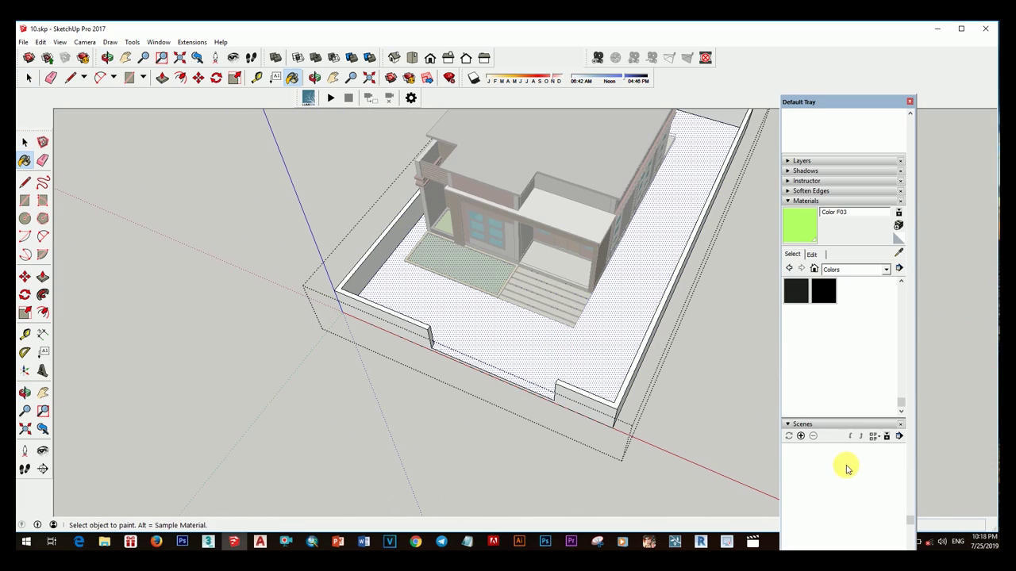
pyautogui.click(875, 291)
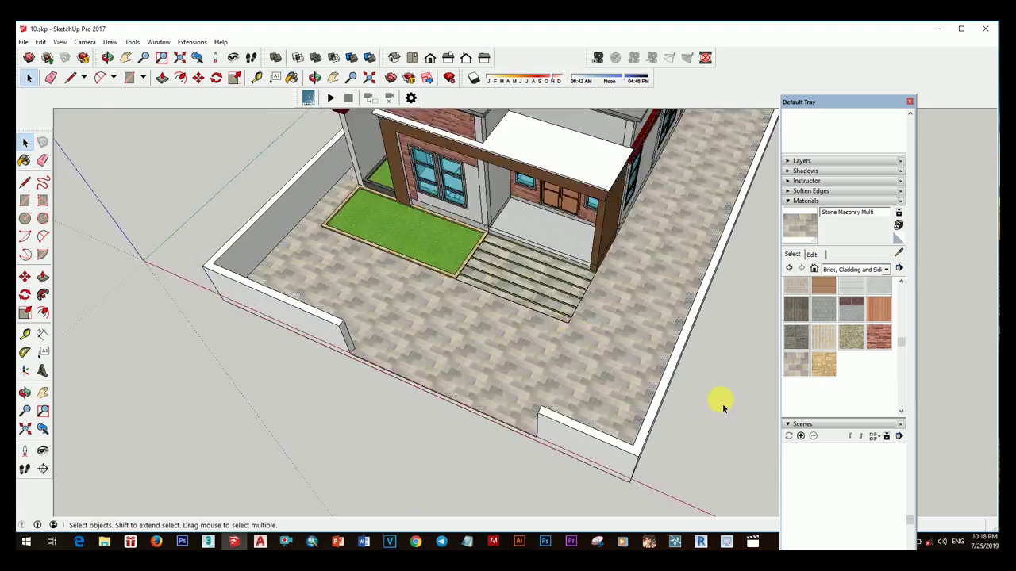
pyautogui.moveTo(717, 401)
pyautogui.mouseDown(button='middle')
pyautogui.moveTo(487, 265)
pyautogui.moveTo(540, 324)
pyautogui.moveTo(585, 327)
pyautogui.mouseUp(button='middle')
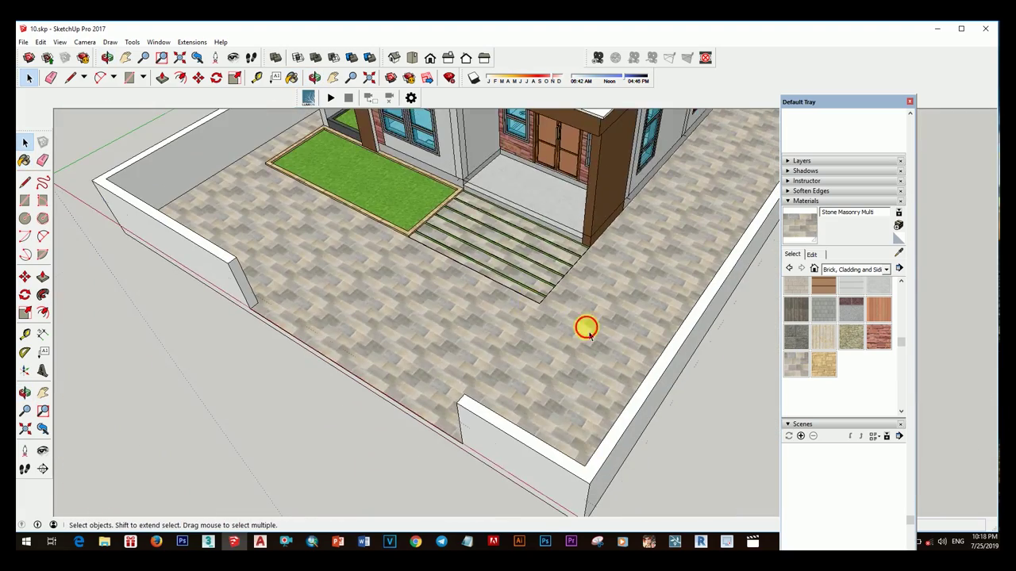
pyautogui.click(850, 309)
pyautogui.click(725, 381)
pyautogui.moveTo(725, 381)
pyautogui.mouseDown(button='middle')
pyautogui.moveTo(415, 344)
pyautogui.moveTo(665, 286)
pyautogui.moveTo(638, 325)
pyautogui.mouseUp(button='middle')
# - Repaint the yard floor with dark grey Concrete Aggregate Smoke from Asphalt and Concrete
pyautogui.doubleClick(638, 326)
pyautogui.click(868, 333)
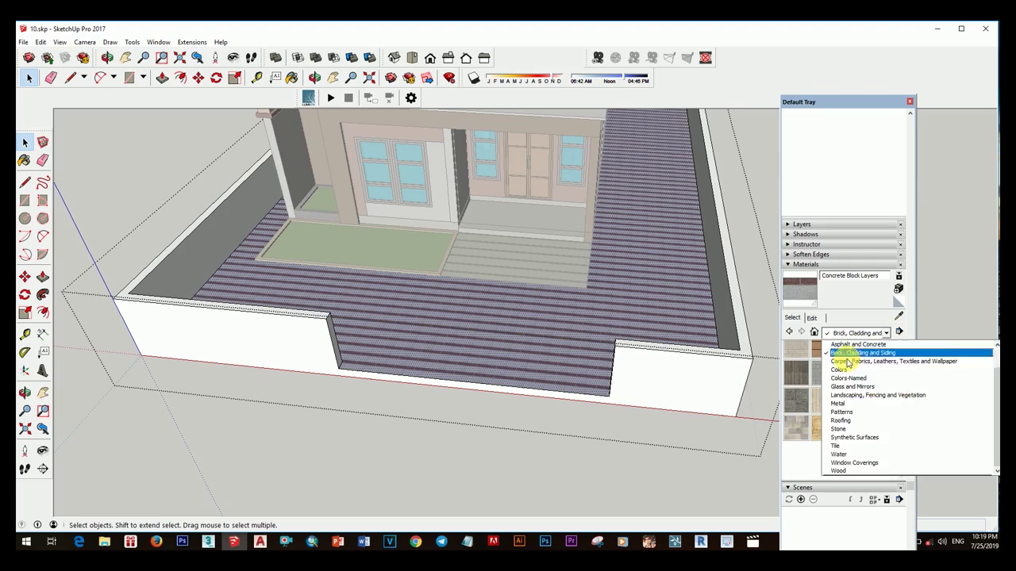
pyautogui.click(643, 340)
pyautogui.moveTo(643, 340)
pyautogui.mouseDown(button='middle')
pyautogui.moveTo(733, 408)
pyautogui.moveTo(590, 334)
pyautogui.moveTo(608, 328)
pyautogui.moveTo(695, 385)
pyautogui.mouseUp(button='middle')
pyautogui.scroll(5, 592, 310)
pyautogui.moveTo(592, 310)
pyautogui.mouseDown(button='middle')
pyautogui.moveTo(581, 354)
pyautogui.moveTo(487, 424)
pyautogui.moveTo(503, 370)
pyautogui.mouseUp(button='middle')
pyautogui.scroll(-2, 582, 354)
# - Push/Pull the base's front and side edges outward to form the apron
pyautogui.scroll(1, 588, 373)
pyautogui.scroll(2, 588, 373)
pyautogui.doubleClick(581, 367)
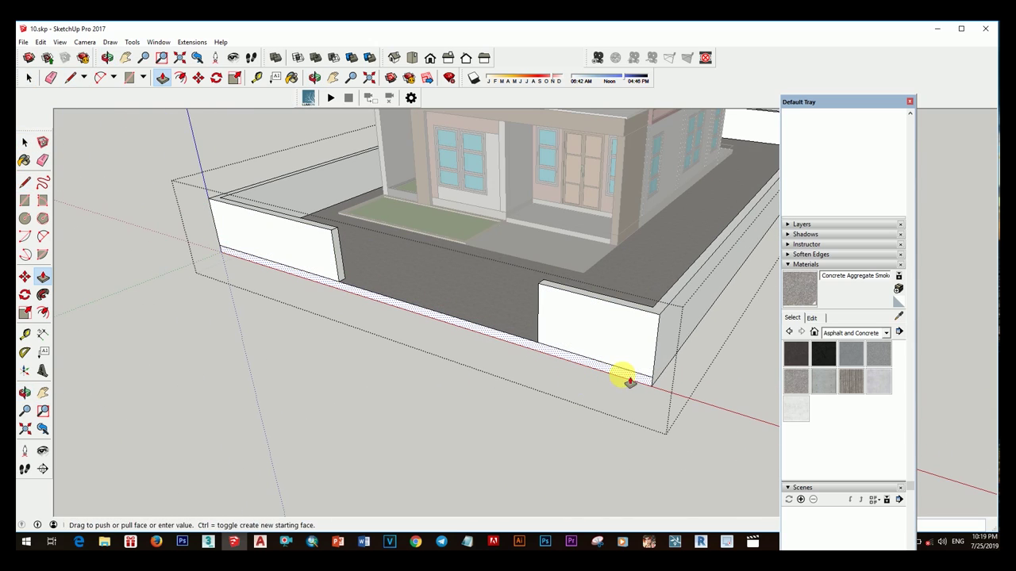
pyautogui.scroll(2, 573, 434)
pyautogui.moveTo(573, 435); pyautogui.dragTo(588, 362, button='middle')
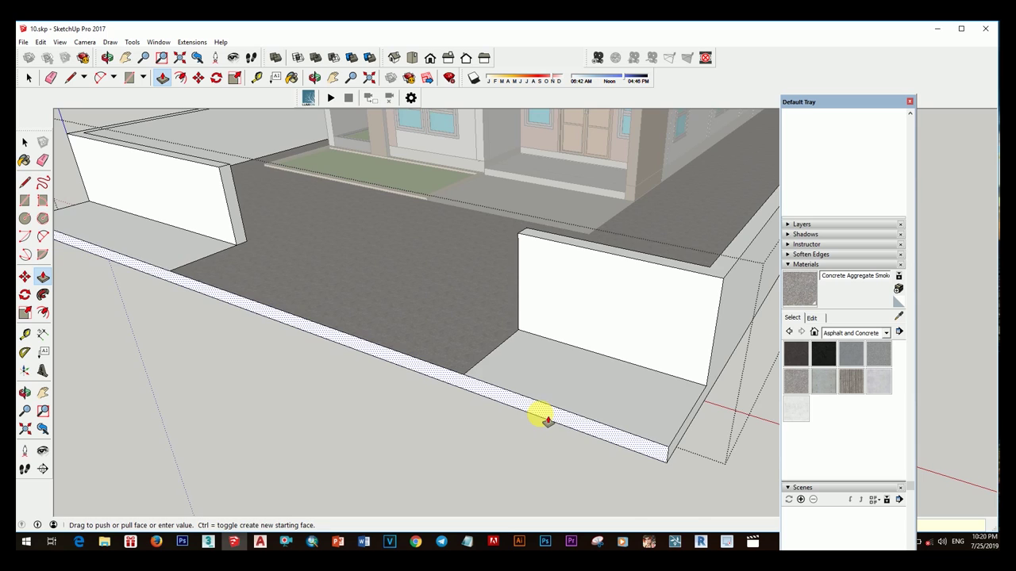
pyautogui.scroll(-3, 548, 420)
pyautogui.moveTo(587, 401); pyautogui.dragTo(349, 451, button='middle')
pyautogui.click(532, 445)
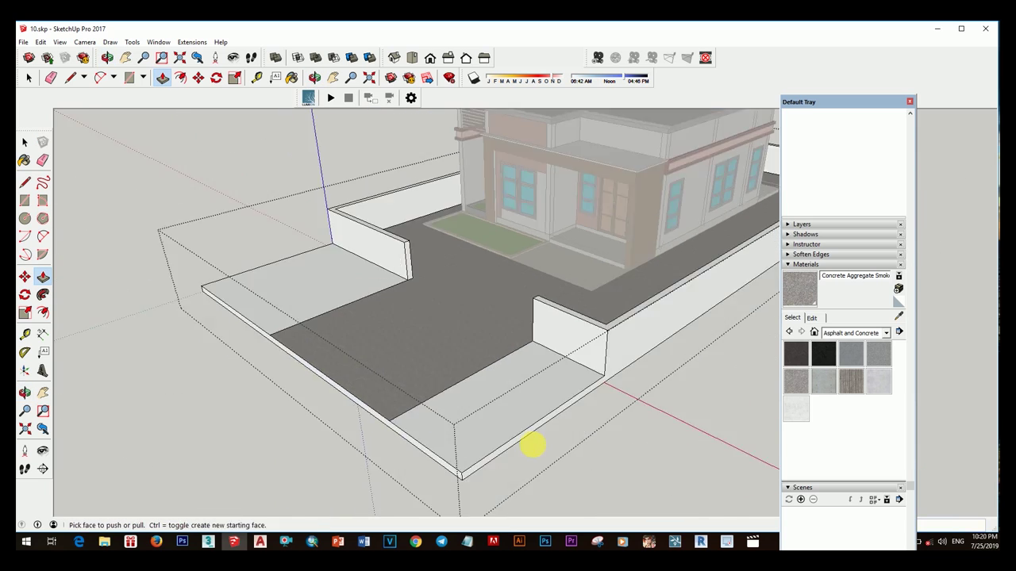
pyautogui.moveTo(532, 446); pyautogui.dragTo(481, 390, button='middle')
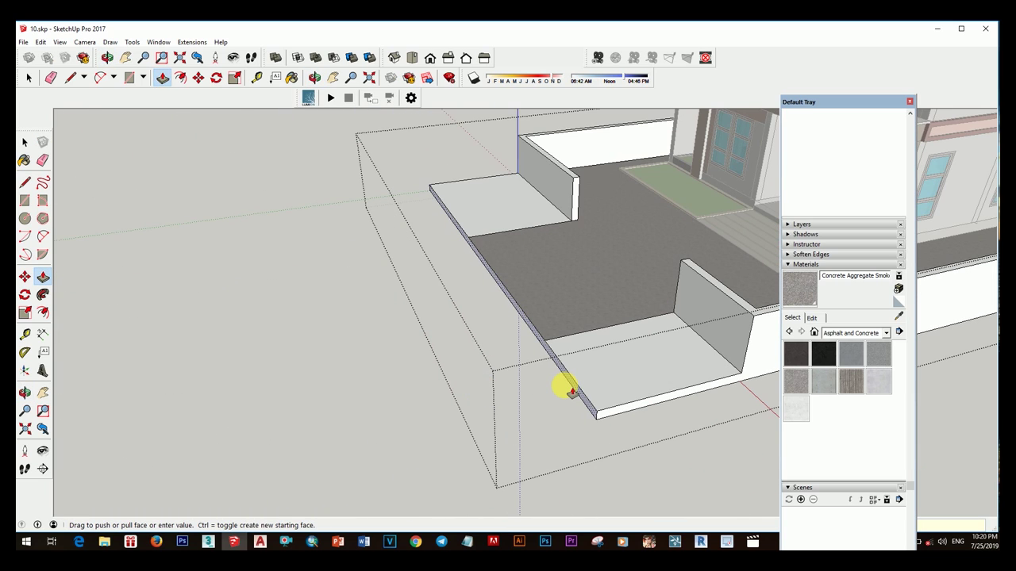
pyautogui.click(553, 418)
# - Draw a line from the front wall corner across the apron
pyautogui.press('space')
pyautogui.moveTo(494, 442); pyautogui.dragTo(515, 356, button='middle')
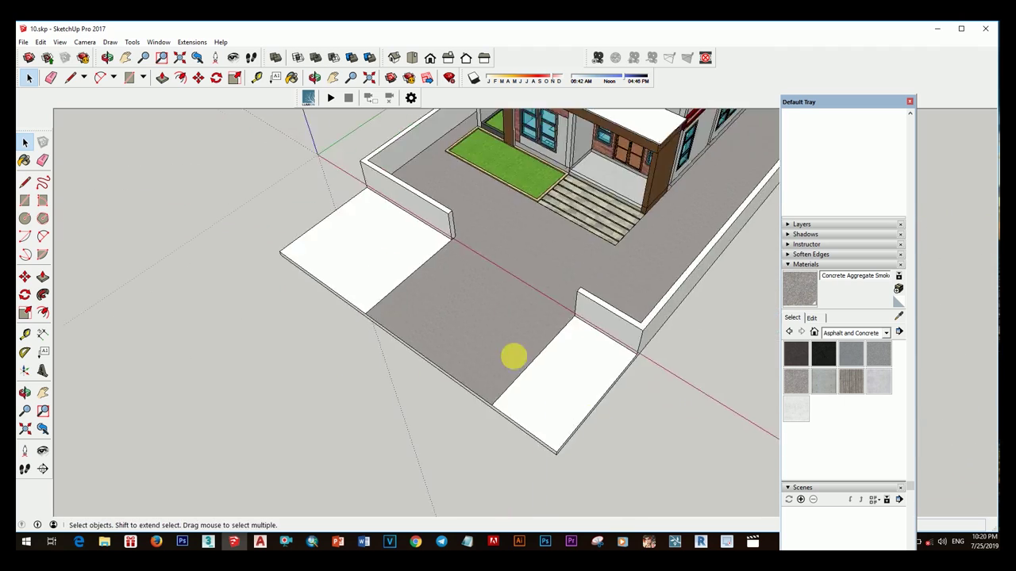
pyautogui.press('l')
pyautogui.scroll(3, 515, 356)
pyautogui.click(465, 249)
pyautogui.click(591, 327)
pyautogui.press('space')
pyautogui.scroll(-2, 550, 335)
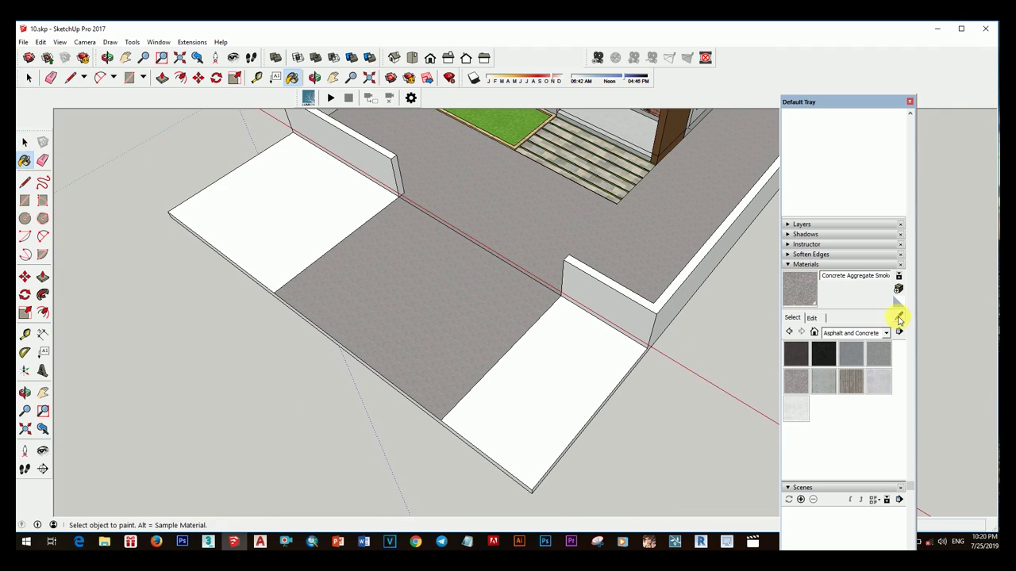
# - Try painting the side apron piece white, then undo it
pyautogui.press('space')
pyautogui.scroll(-3, 484, 328)
pyautogui.scroll(3, 575, 367)
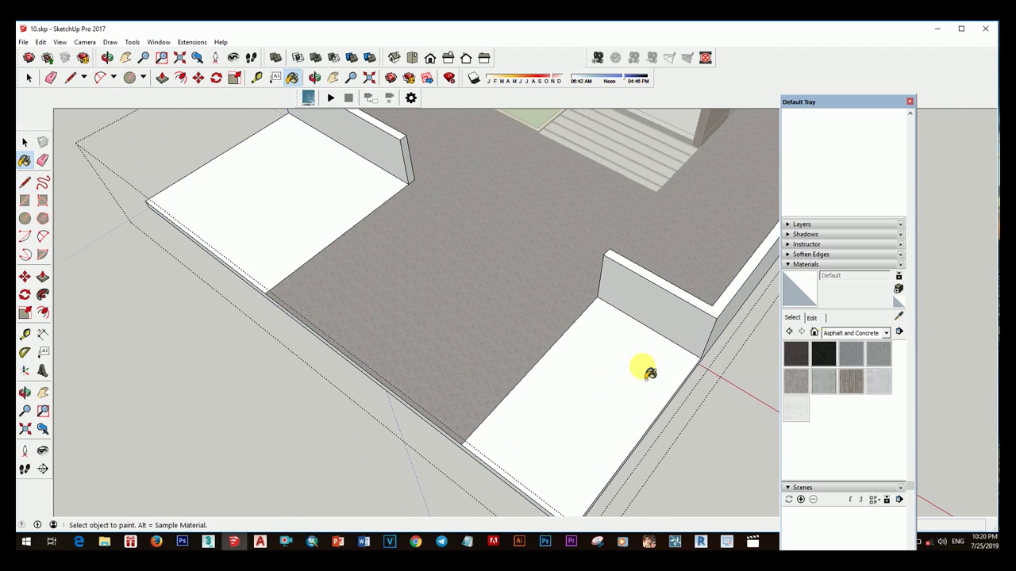
pyautogui.click(533, 344)
pyautogui.hotkey('ctrl', 'z')
pyautogui.press('space')
pyautogui.scroll(-3, 521, 328)
# - Paint the grey middle section of the apron Default white
pyautogui.click(556, 317)
pyautogui.scroll(3, 502, 337)
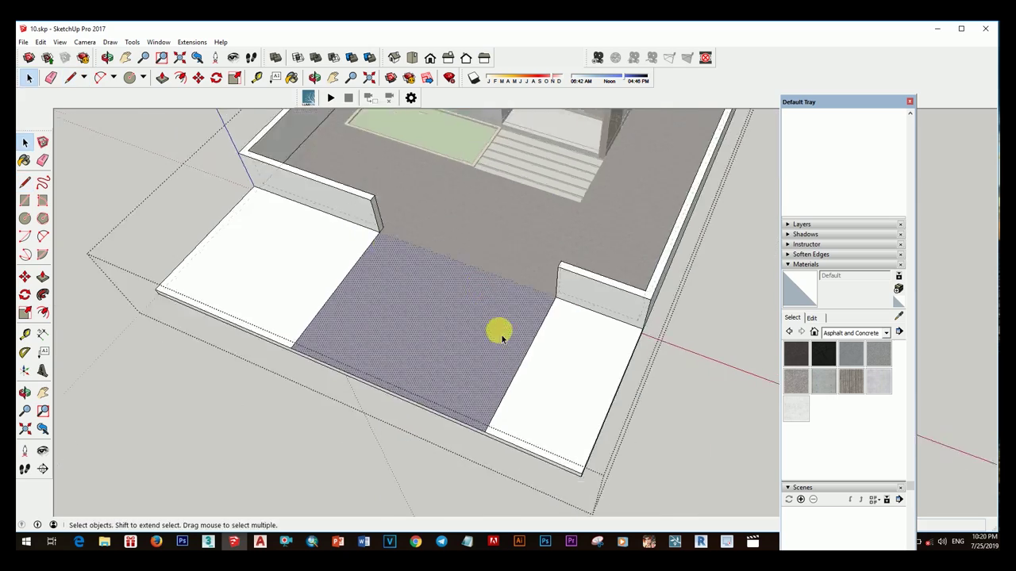
pyautogui.click(437, 331)
pyautogui.press('space')
pyautogui.scroll(-3, 550, 347)
pyautogui.scroll(4, 490, 345)
pyautogui.scroll(-3, 565, 361)
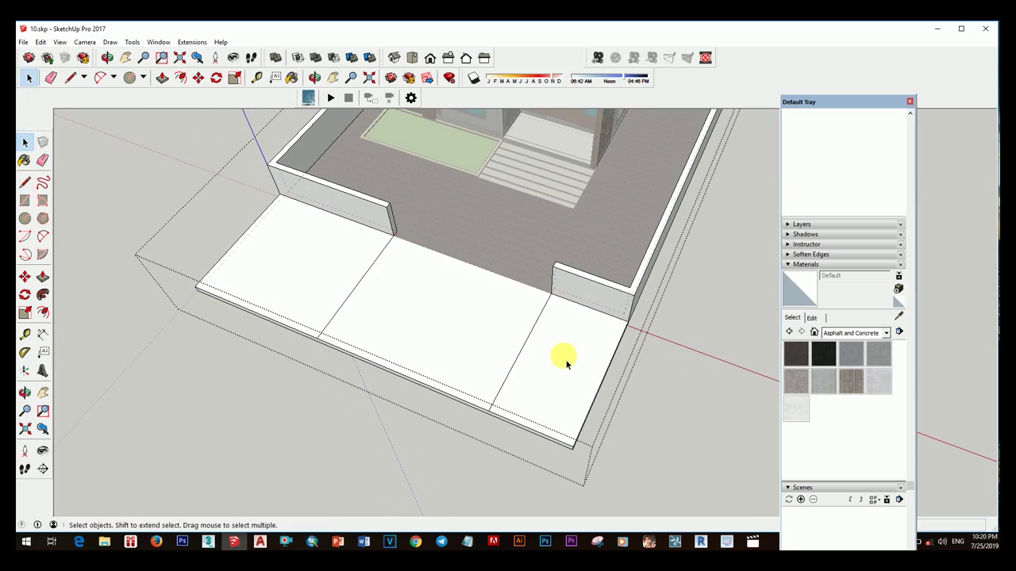
# - Attempt to erase the apron's dividing lines and review the whole model
pyautogui.press('e')
pyautogui.press('space')
pyautogui.scroll(-3, 573, 344)
pyautogui.rightClick(492, 306)
pyautogui.press('Escape')
pyautogui.moveTo(510, 334)
pyautogui.mouseDown(button='middle')
pyautogui.moveTo(472, 334)
pyautogui.moveTo(556, 343)
pyautogui.mouseUp(button='middle')
pyautogui.press('space')
pyautogui.scroll(-3, 551, 328)
pyautogui.scroll(3, 557, 343)
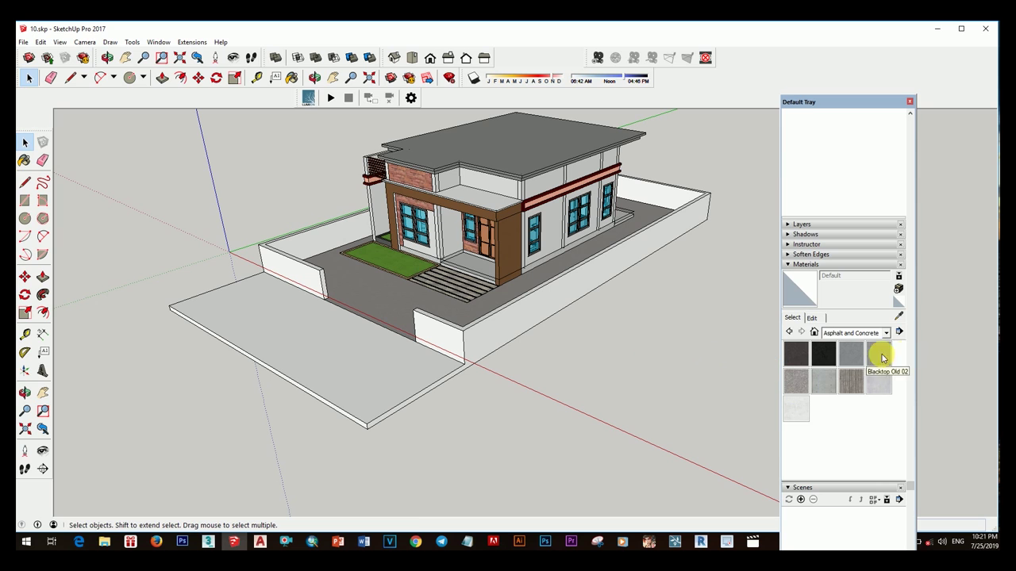
# - Show the Landscaping, Fencing and Vegetation materials and edit the wall group
pyautogui.click(886, 333)
pyautogui.click(809, 386)
pyautogui.doubleClick(487, 340)
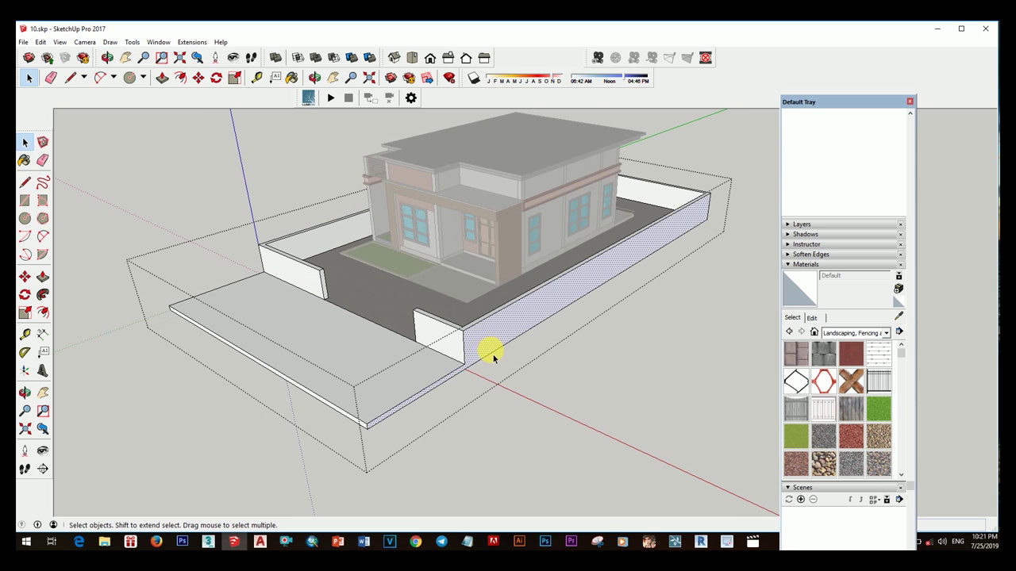
pyautogui.press('l')
pyautogui.moveTo(492, 357); pyautogui.dragTo(521, 345, button='middle')
pyautogui.scroll(3, 532, 381)
pyautogui.scroll(-3, 595, 391)
pyautogui.moveTo(533, 380); pyautogui.dragTo(854, 438, button='middle')
pyautogui.press('space')
pyautogui.scroll(4, 572, 342)
pyautogui.moveTo(572, 342)
pyautogui.mouseDown(button='middle')
pyautogui.moveTo(509, 316)
pyautogui.moveTo(582, 362)
pyautogui.moveTo(384, 298)
pyautogui.moveTo(556, 333)
pyautogui.moveTo(619, 381)
pyautogui.moveTo(555, 357)
pyautogui.moveTo(499, 315)
pyautogui.moveTo(548, 352)
pyautogui.moveTo(568, 328)
pyautogui.moveTo(450, 367)
pyautogui.moveTo(275, 262)
pyautogui.moveTo(422, 318)
pyautogui.moveTo(689, 233)
pyautogui.moveTo(588, 364)
pyautogui.moveTo(415, 363)
pyautogui.moveTo(182, 306)
pyautogui.moveTo(576, 385)
pyautogui.moveTo(666, 347)
pyautogui.moveTo(563, 370)
pyautogui.moveTo(483, 352)
pyautogui.mouseUp(button='middle')
# - Paint the perimeter walls with a picket fence material
pyautogui.click(826, 411)
pyautogui.scroll(3, 476, 299)
pyautogui.scroll(-2, 551, 323)
pyautogui.click(551, 314)
# - Repaint the perimeter walls with the Wood Fence material instead
pyautogui.click(878, 389)
pyautogui.press('space')
pyautogui.press('b')
pyautogui.click(589, 328)
pyautogui.press('space')
pyautogui.scroll(4, 527, 413)
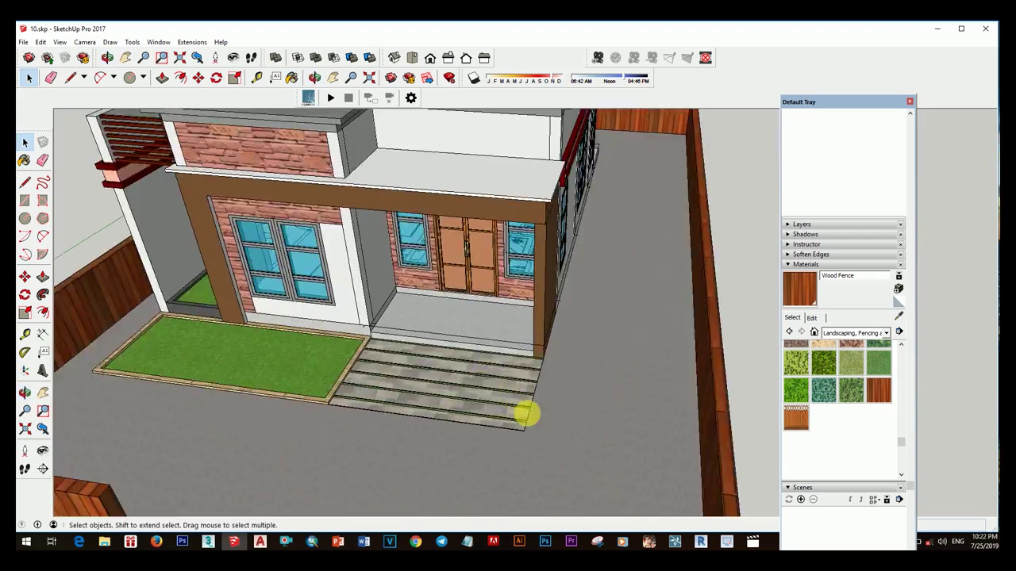
pyautogui.moveTo(526, 412); pyautogui.dragTo(753, 405, button='middle')
pyautogui.scroll(3, 844, 424)
pyautogui.scroll(3, 854, 433)
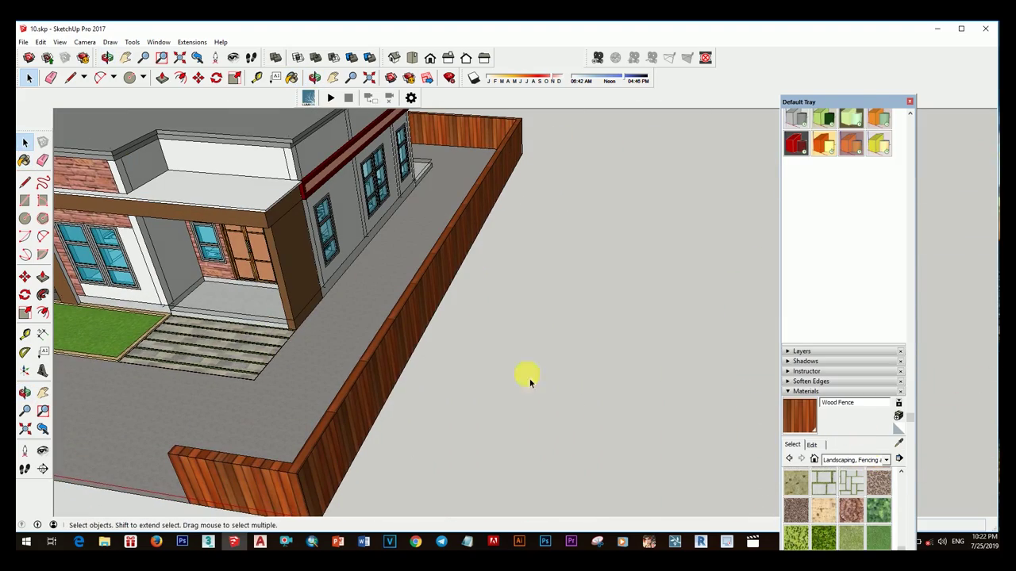
pyautogui.moveTo(530, 382); pyautogui.dragTo(605, 381, button='middle')
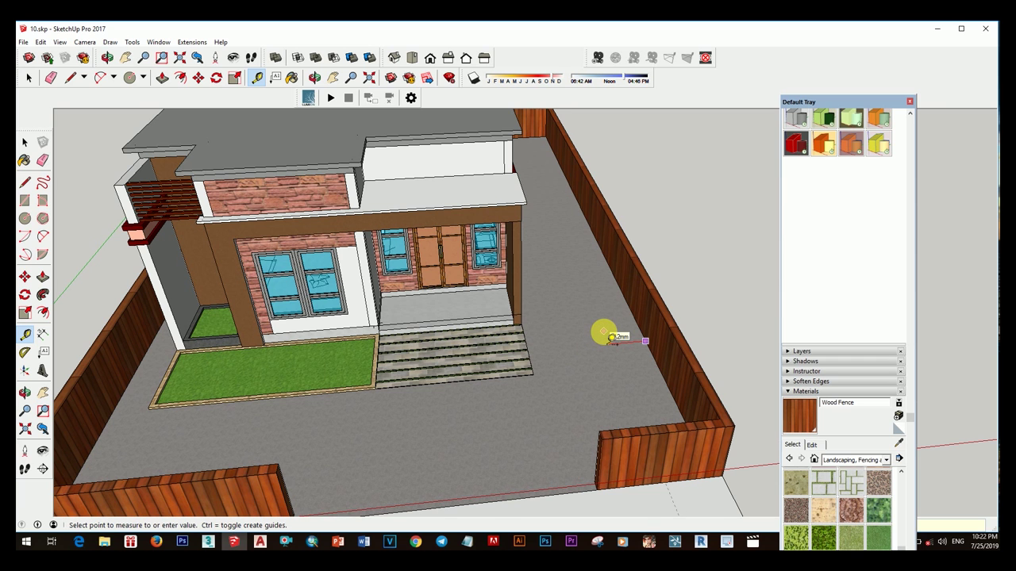
# - Zoom in at the fence corner and select the white strip along the right fence
pyautogui.press('r')
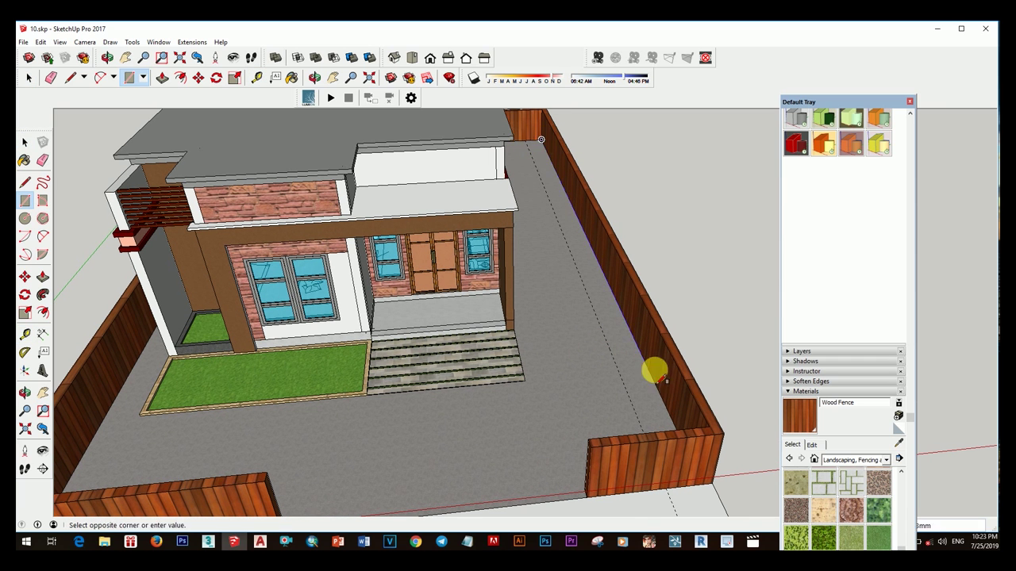
pyautogui.scroll(5, 654, 371)
pyautogui.moveTo(528, 334)
pyautogui.mouseDown(button='middle')
pyautogui.moveTo(521, 341)
pyautogui.moveTo(565, 315)
pyautogui.moveTo(469, 374)
pyautogui.moveTo(496, 432)
pyautogui.moveTo(538, 423)
pyautogui.mouseUp(button='middle')
pyautogui.press('space')
pyautogui.press('space')
pyautogui.press('space')
pyautogui.scroll(3, 503, 427)
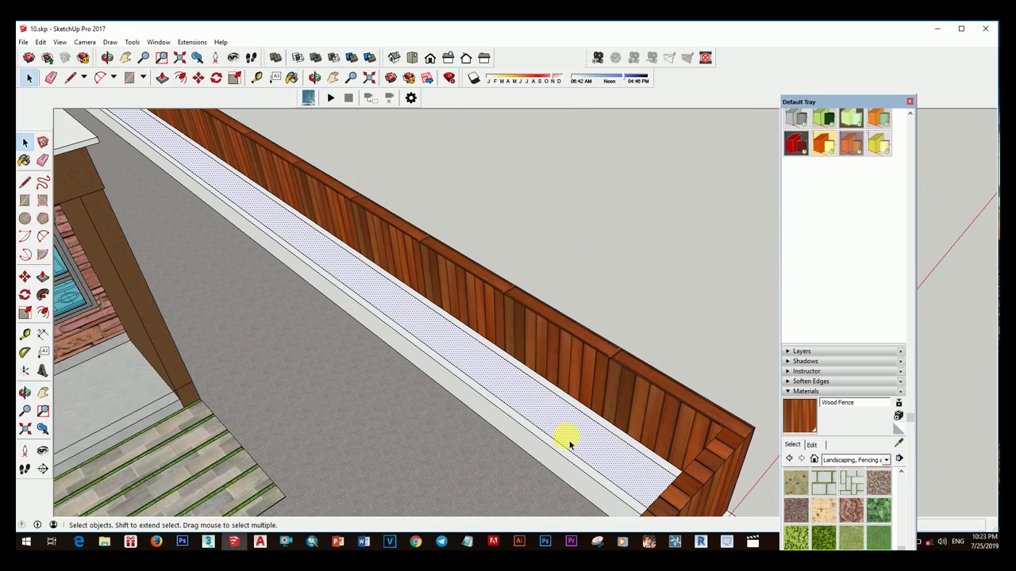
pyautogui.click(542, 436)
pyautogui.scroll(-3, 563, 430)
pyautogui.scroll(-5, 680, 403)
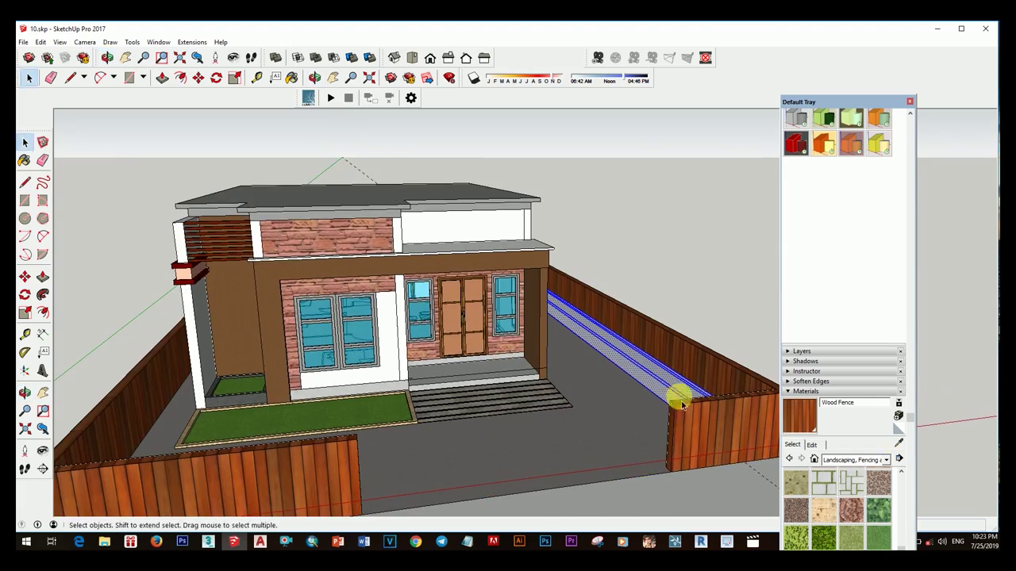
# - Paint the front steps with the Pavers Stone Walk texture
pyautogui.press('space')
pyautogui.scroll(5, 563, 368)
pyautogui.moveTo(563, 367); pyautogui.dragTo(483, 421, button='middle')
pyautogui.click(476, 410)
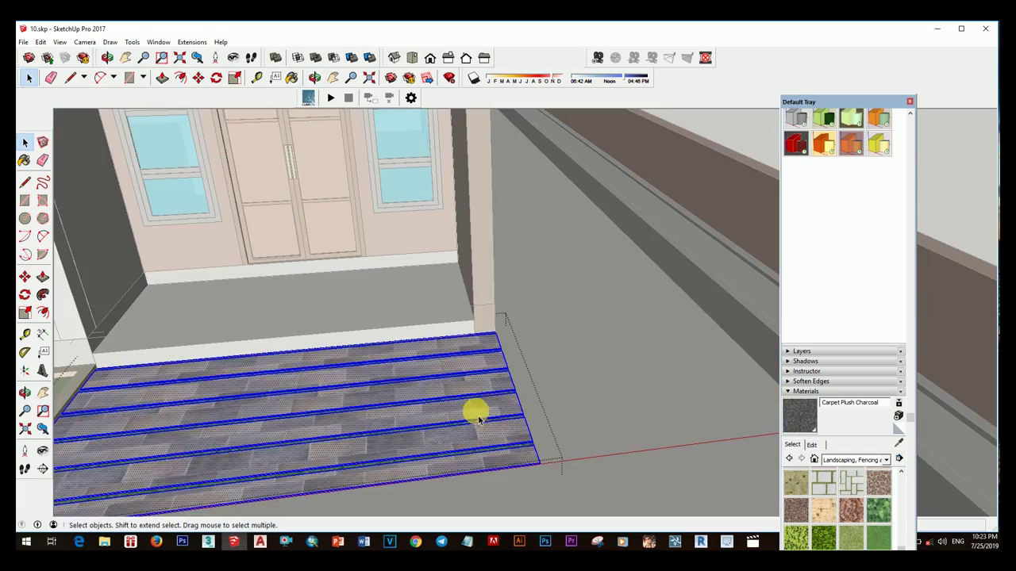
pyautogui.press('b')
pyautogui.click(532, 433)
pyautogui.scroll(-3, 555, 431)
pyautogui.moveTo(516, 465); pyautogui.dragTo(465, 435, button='middle')
# - Apply Pavers Stone Walk to the yard ground face around the house
pyautogui.press('space')
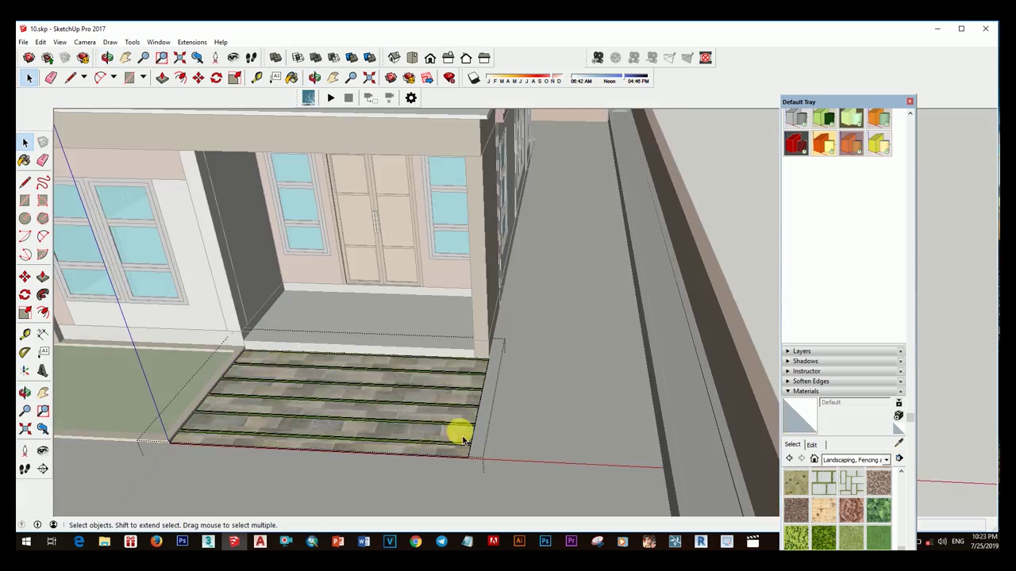
pyautogui.moveTo(550, 357); pyautogui.dragTo(465, 388, button='middle')
pyautogui.press('b')
pyautogui.click(579, 397)
# - Select the grass-topped planter along the right fence and make it a group
pyautogui.moveTo(579, 397); pyautogui.dragTo(453, 423, button='middle')
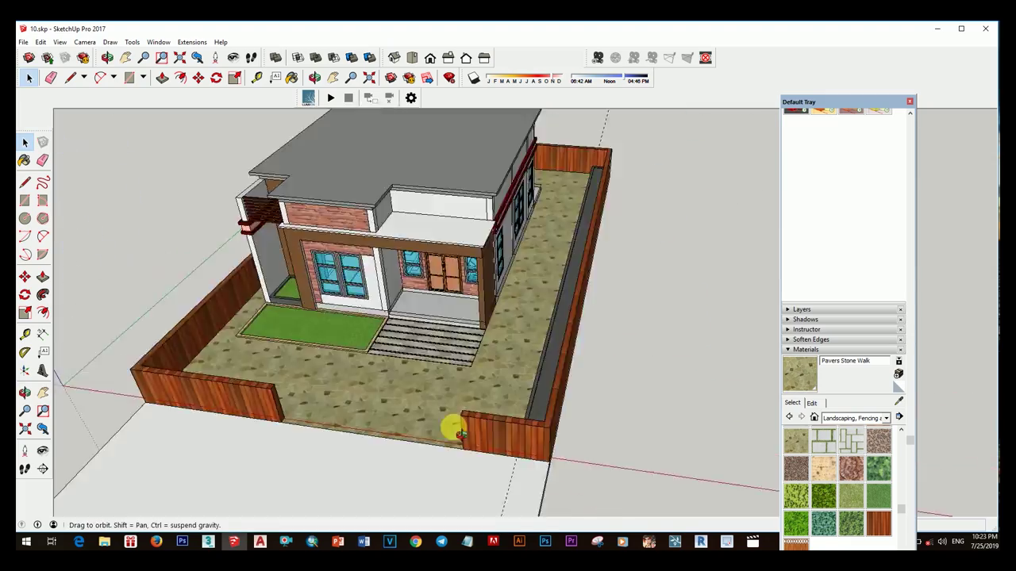
pyautogui.scroll(5, 490, 373)
pyautogui.press('space')
pyautogui.scroll(-5, 491, 376)
pyautogui.moveTo(563, 408)
pyautogui.mouseDown(button='middle')
pyautogui.moveTo(594, 452)
pyautogui.moveTo(529, 376)
pyautogui.mouseUp(button='middle')
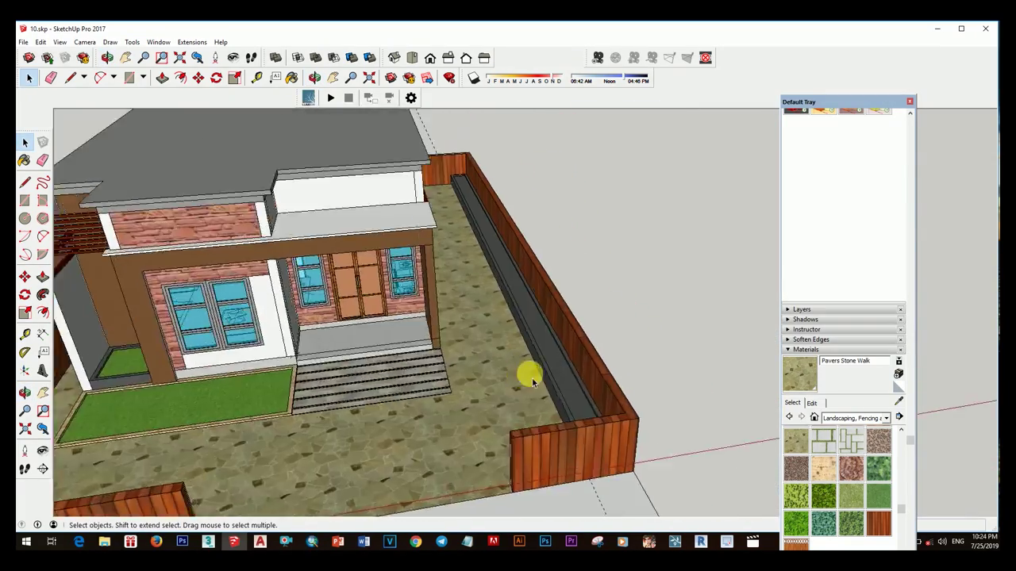
pyautogui.scroll(4, 575, 403)
pyautogui.scroll(3, 858, 476)
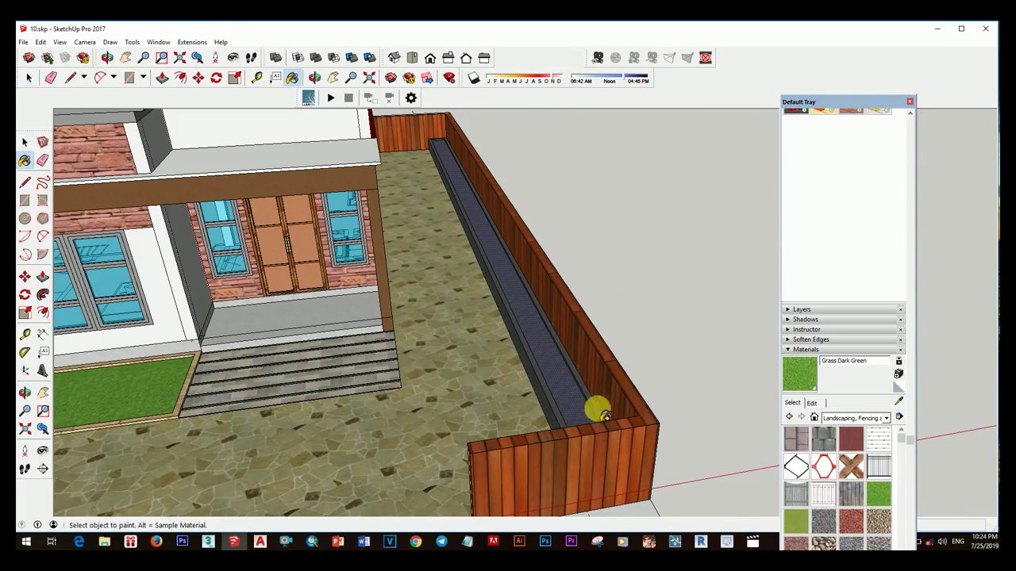
pyautogui.press('space')
pyautogui.scroll(-3, 600, 410)
pyautogui.moveTo(566, 415); pyautogui.dragTo(646, 379, button='middle')
pyautogui.rightClick(646, 378)
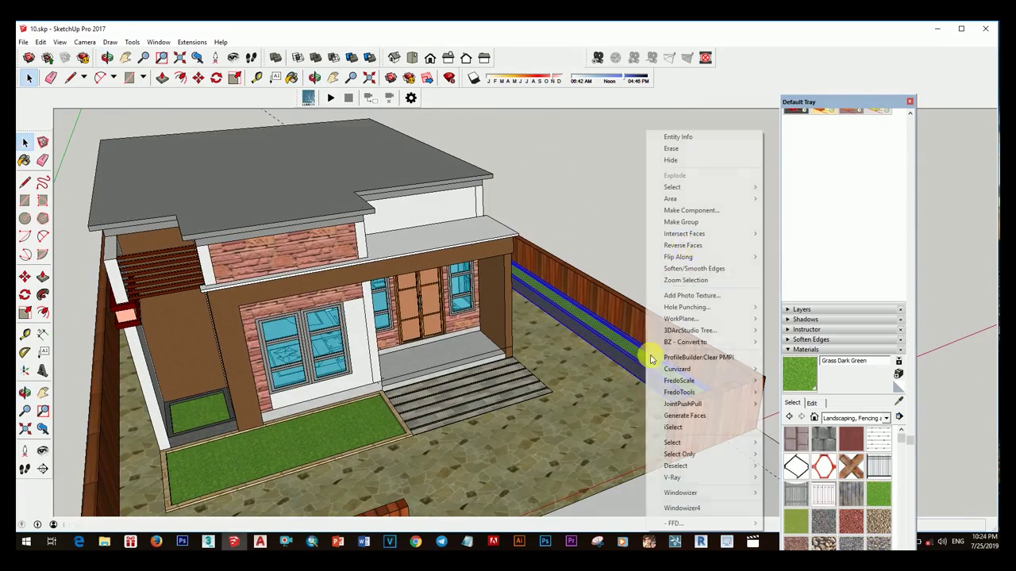
pyautogui.click(692, 225)
# - Copy the planter group from its corner to the opposite fence with Move+Ctrl
pyautogui.scroll(-5, 465, 356)
pyautogui.scroll(3, 487, 357)
pyautogui.moveTo(487, 356); pyautogui.dragTo(623, 417, button='middle')
pyautogui.scroll(2, 653, 380)
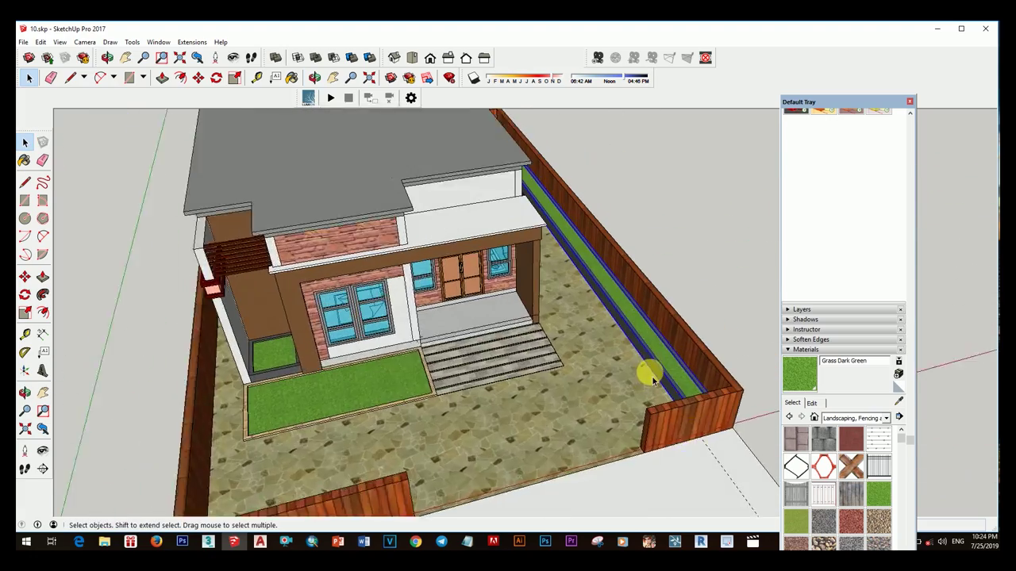
pyautogui.scroll(2, 650, 379)
pyautogui.scroll(-3, 687, 385)
pyautogui.moveTo(687, 386); pyautogui.dragTo(696, 358, button='middle')
pyautogui.press('m')
pyautogui.scroll(5, 714, 278)
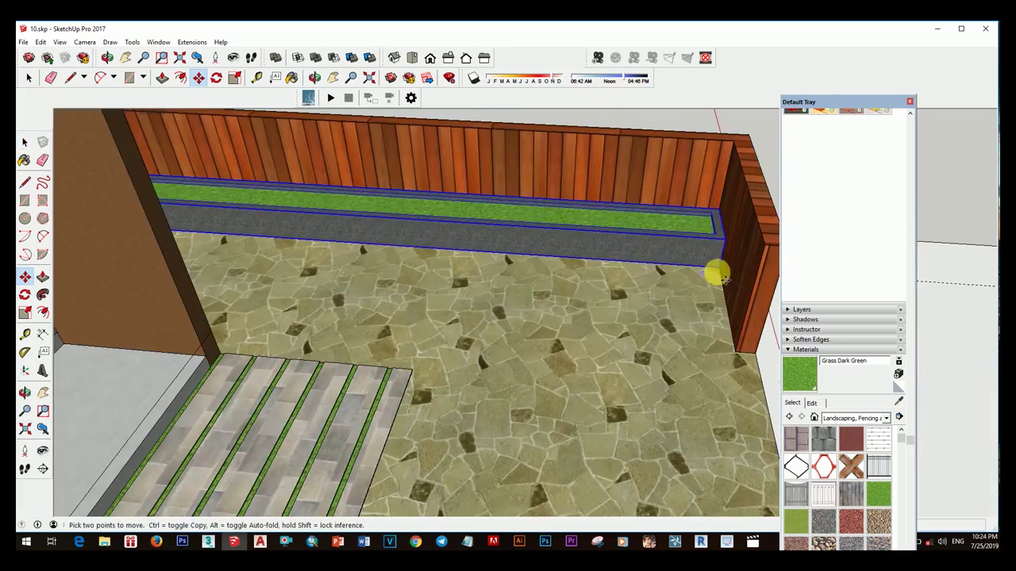
pyautogui.press('ctrl')
pyautogui.click(716, 274)
pyautogui.scroll(-5, 650, 345)
pyautogui.moveTo(650, 333); pyautogui.dragTo(732, 320, button='middle')
pyautogui.scroll(5, 639, 214)
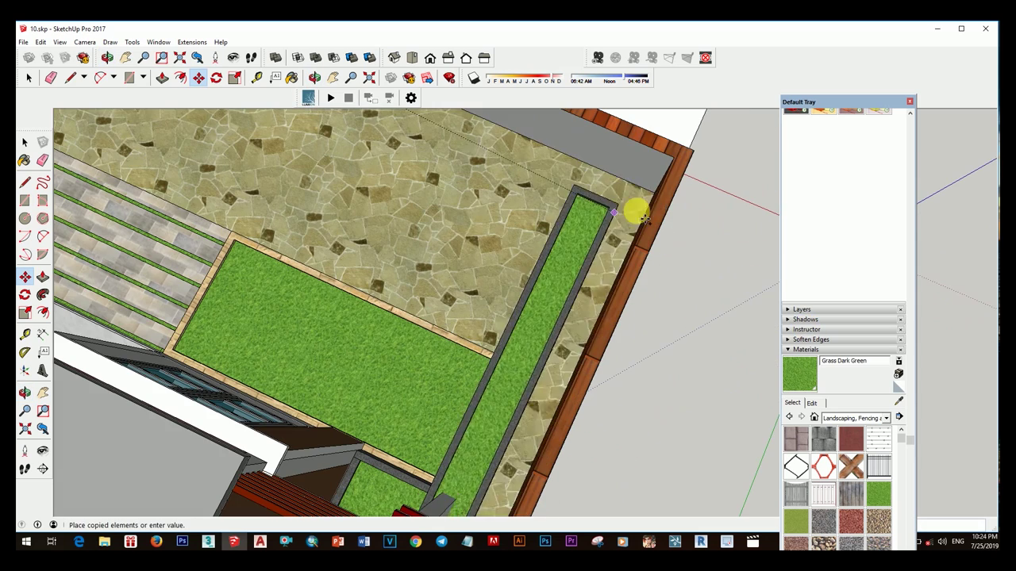
pyautogui.click(653, 193)
# - Orbit low along the side yard to check the copied planter
pyautogui.press('space')
pyautogui.scroll(-5, 601, 234)
pyautogui.moveTo(600, 234)
pyautogui.mouseDown(button='middle')
pyautogui.moveTo(538, 329)
pyautogui.moveTo(585, 317)
pyautogui.mouseUp(button='middle')
pyautogui.scroll(5, 601, 170)
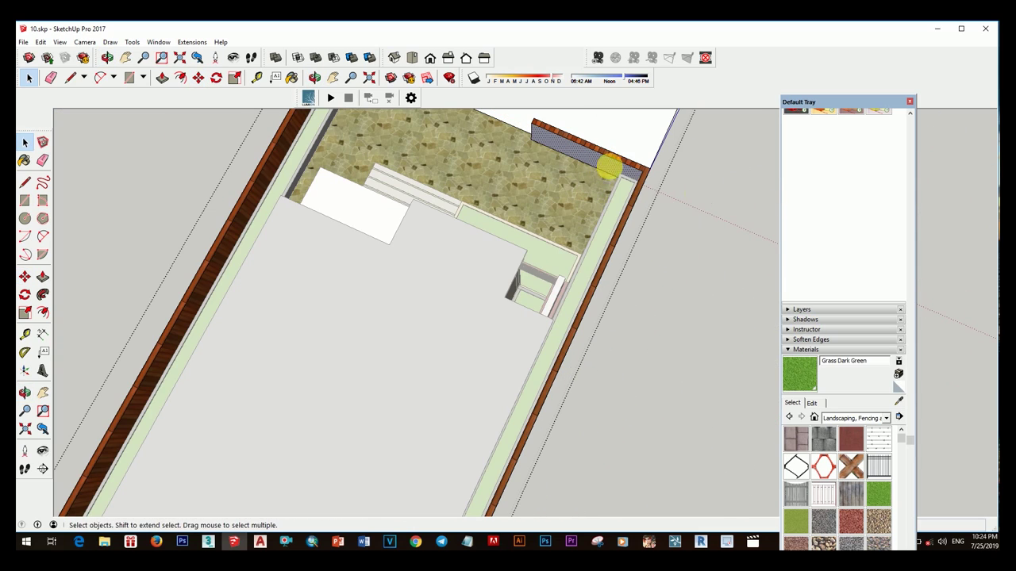
pyautogui.press('b')
pyautogui.press('space')
pyautogui.scroll(-5, 651, 322)
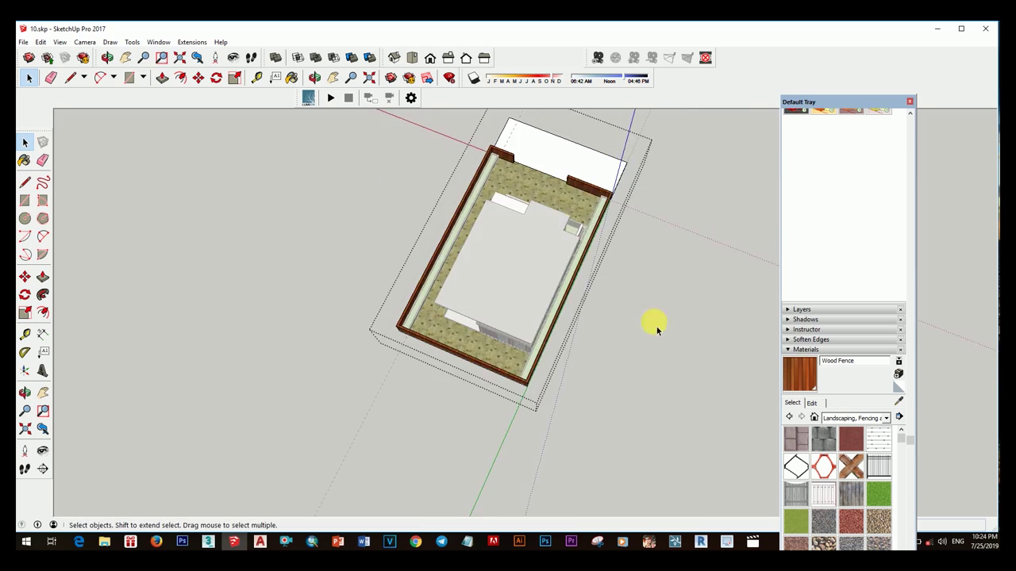
pyautogui.moveTo(650, 323)
pyautogui.mouseDown(button='middle')
pyautogui.moveTo(696, 381)
pyautogui.moveTo(521, 317)
pyautogui.mouseUp(button='middle')
pyautogui.scroll(5, 418, 328)
# - Copy an edge of the planter's inner soil box along the planter with Move+Ctrl
pyautogui.moveTo(419, 328); pyautogui.dragTo(431, 299, button='middle')
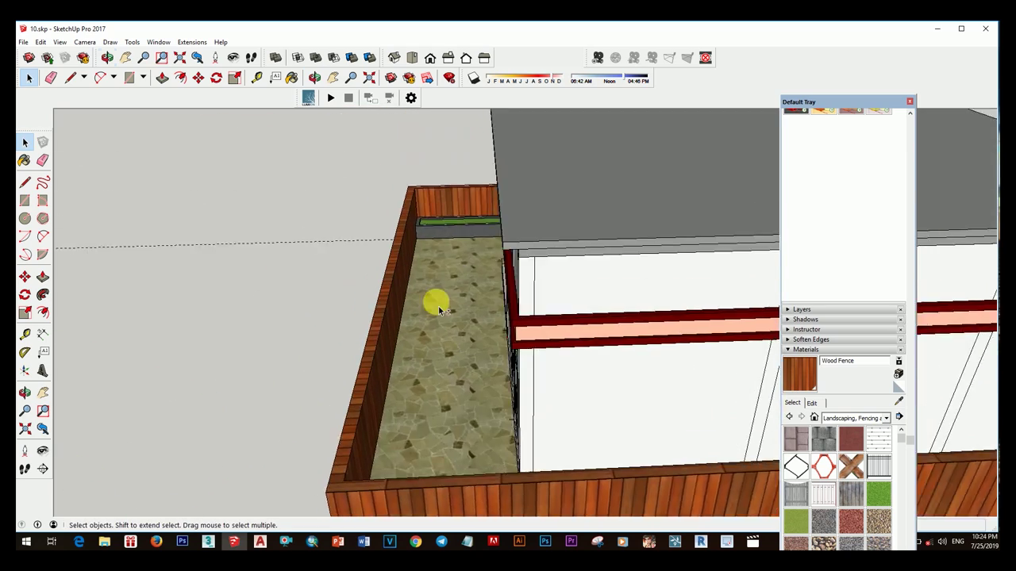
pyautogui.scroll(3, 447, 195)
pyautogui.click(442, 214)
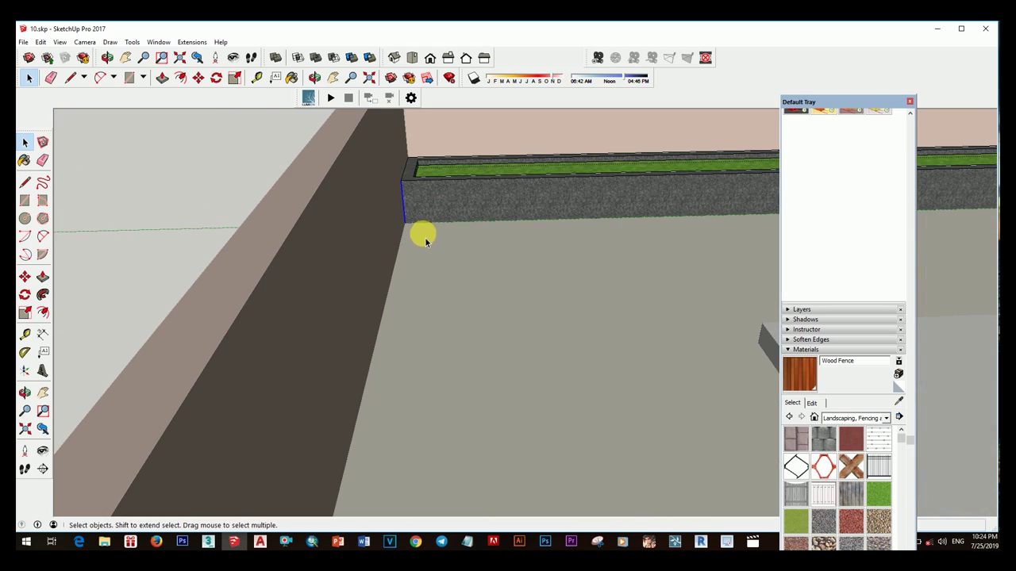
pyautogui.press('m')
pyautogui.click(404, 224)
pyautogui.press('ctrl')
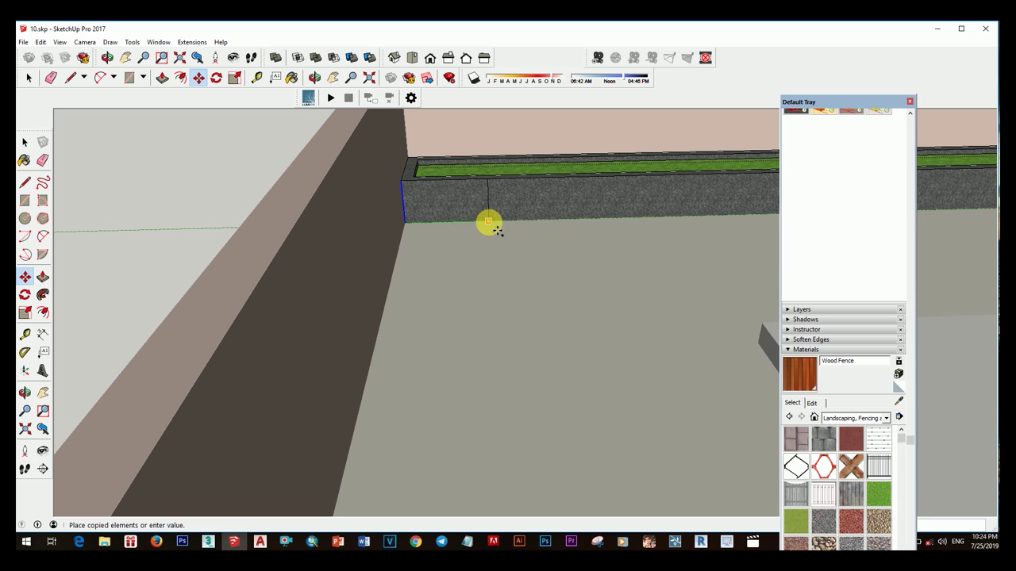
pyautogui.click(488, 223)
# - Push the planter's end face inward with Push/Pull
pyautogui.press('space')
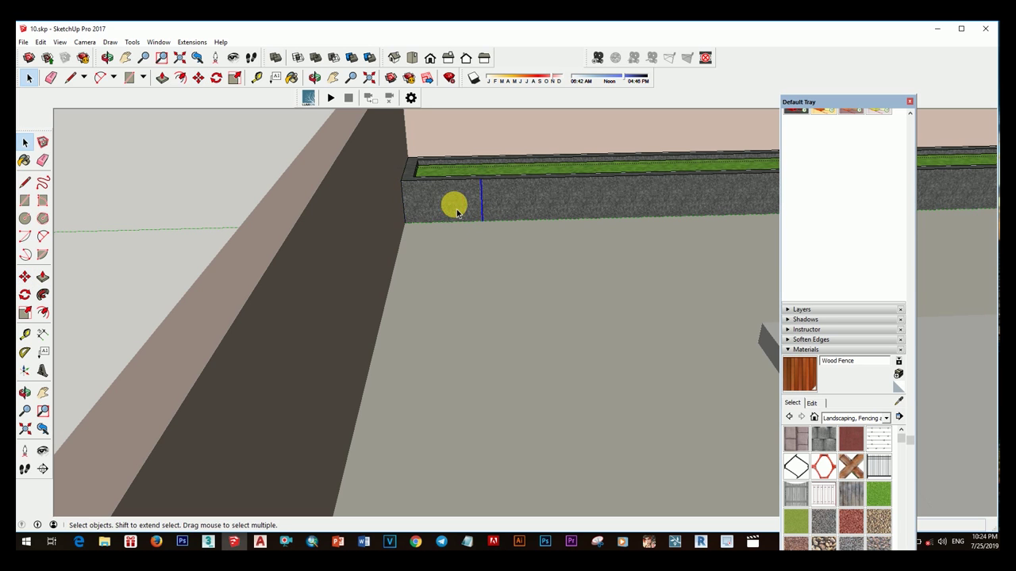
pyautogui.press('p')
pyautogui.click(454, 206)
pyautogui.moveTo(454, 206)
pyautogui.mouseDown(button='middle')
pyautogui.moveTo(502, 269)
pyautogui.moveTo(492, 374)
pyautogui.mouseUp(button='middle')
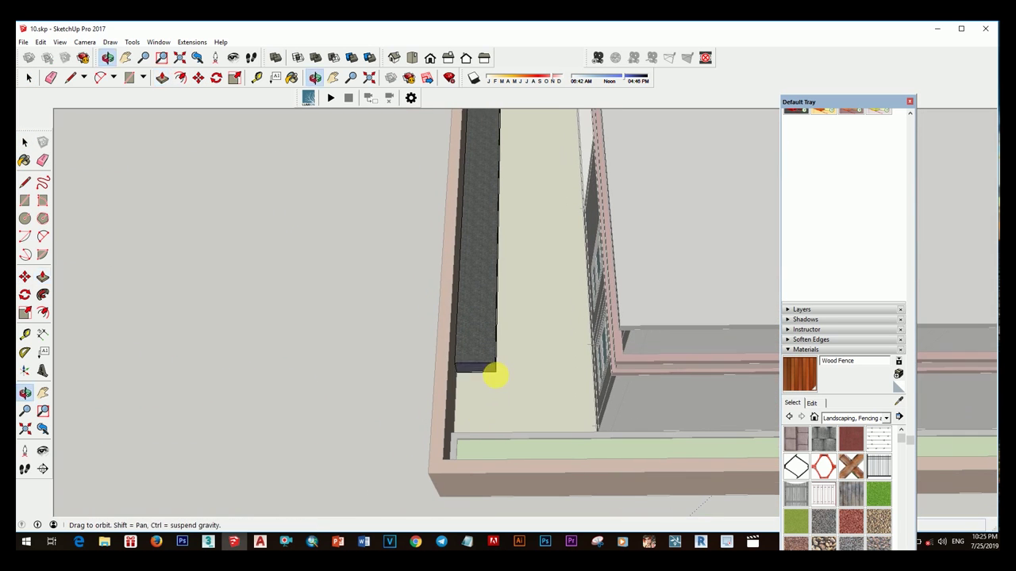
pyautogui.press('space')
pyautogui.moveTo(453, 436)
pyautogui.mouseDown(button='middle')
pyautogui.moveTo(472, 389)
pyautogui.moveTo(493, 197)
pyautogui.moveTo(495, 283)
pyautogui.moveTo(471, 358)
pyautogui.moveTo(486, 342)
pyautogui.moveTo(490, 352)
pyautogui.mouseUp(button='middle')
# - Draw a line across the planter top between its two corners
pyautogui.press('l')
pyautogui.click(497, 273)
pyautogui.click(450, 271)
pyautogui.press('space')
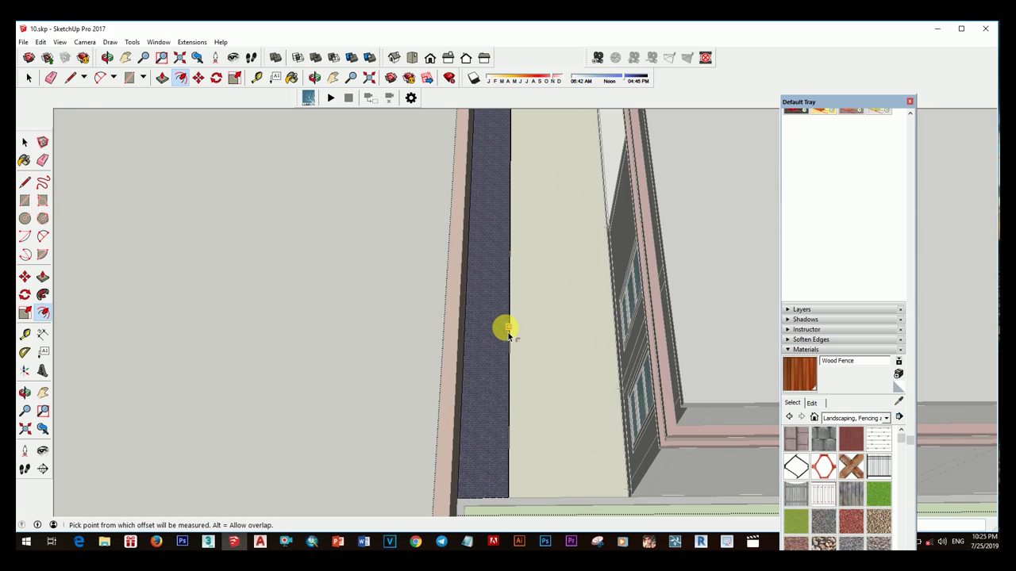
# - Sink the planter's inner top face down and apply Grass Dark Green
pyautogui.press('p')
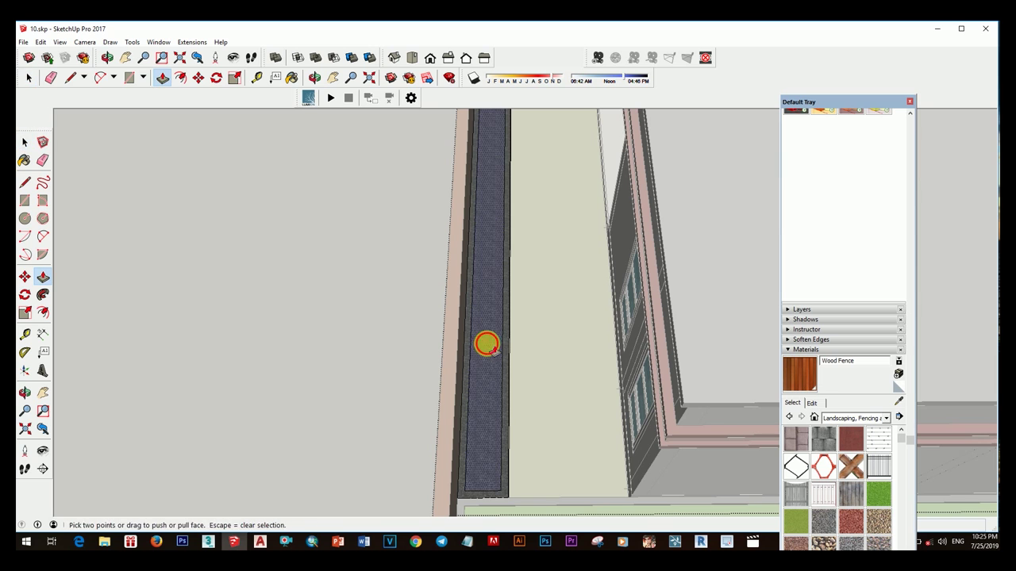
pyautogui.doubleClick(493, 370)
pyautogui.moveTo(484, 363); pyautogui.dragTo(492, 358, button='middle')
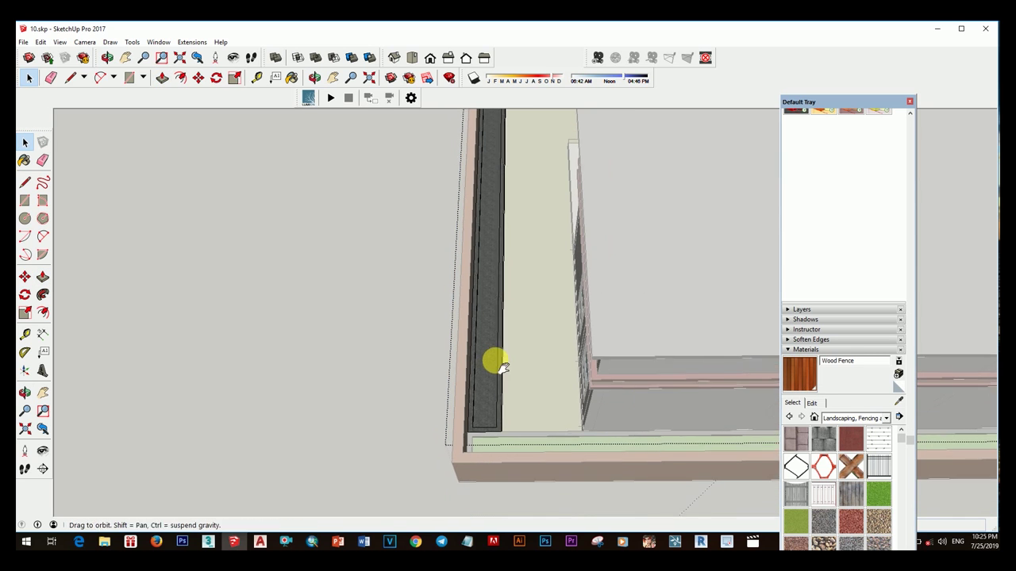
pyautogui.press('space')
pyautogui.click(877, 493)
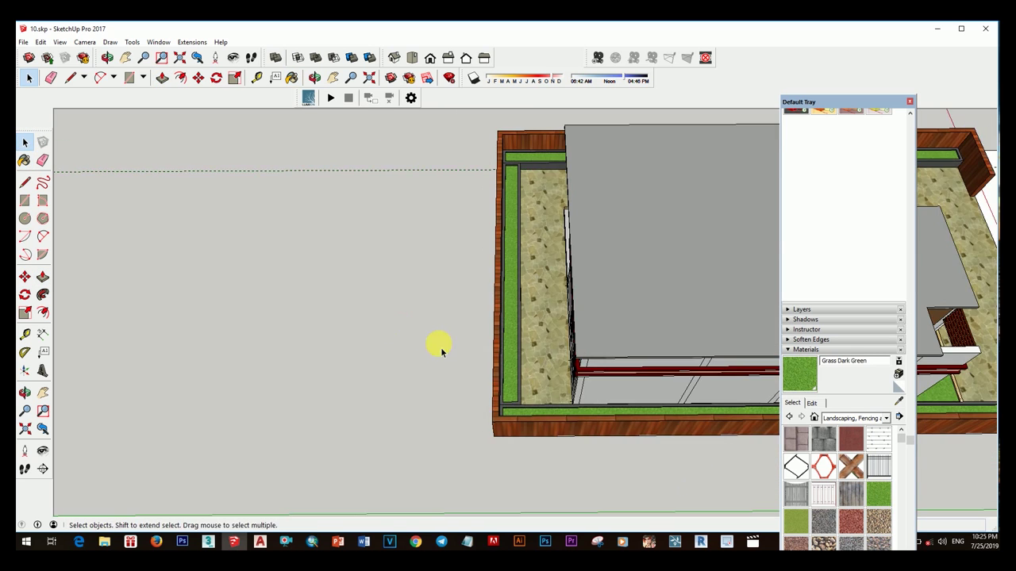
pyautogui.scroll(-5, 440, 347)
pyautogui.scroll(4, 646, 390)
# - Orbit to an oblique view of the house and start a line at the front fence corner
pyautogui.moveTo(645, 390)
pyautogui.mouseDown(button='middle')
pyautogui.moveTo(585, 374)
pyautogui.moveTo(529, 390)
pyautogui.moveTo(658, 421)
pyautogui.moveTo(547, 336)
pyautogui.moveTo(609, 375)
pyautogui.moveTo(598, 410)
pyautogui.moveTo(560, 402)
pyautogui.moveTo(614, 423)
pyautogui.moveTo(412, 379)
pyautogui.moveTo(434, 370)
pyautogui.moveTo(460, 399)
pyautogui.moveTo(395, 406)
pyautogui.mouseUp(button='middle')
pyautogui.scroll(-3, 584, 374)
pyautogui.scroll(3, 566, 367)
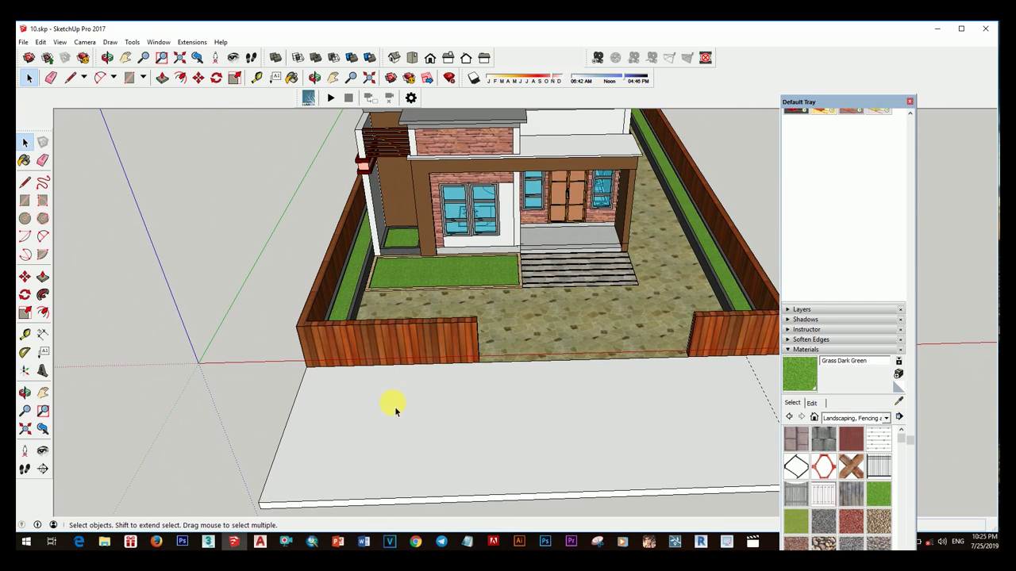
pyautogui.scroll(3, 350, 406)
pyautogui.press('l')
pyautogui.click(301, 361)
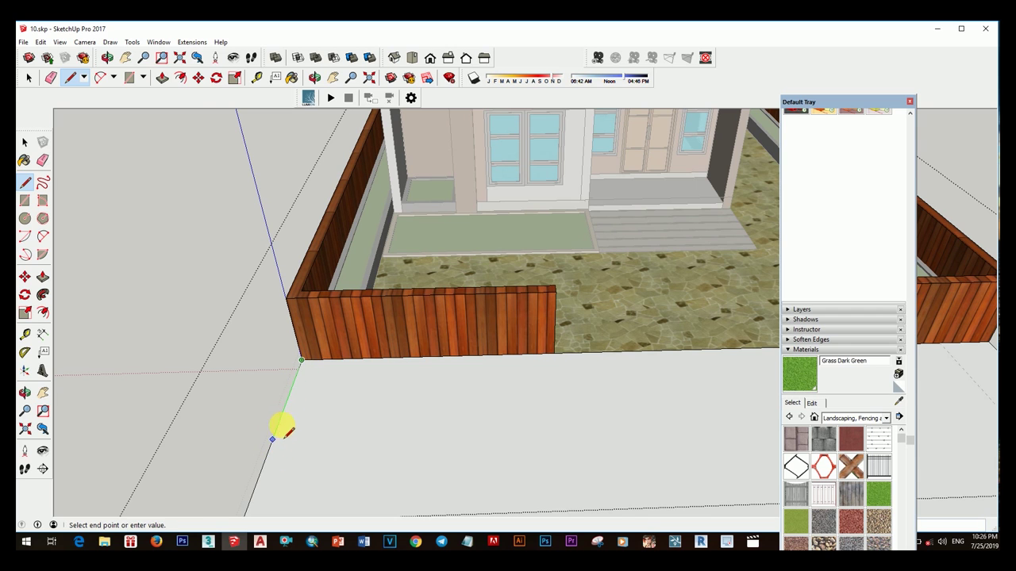
# - Abandon the unfinished line and orbit and zoom to bring the left fence corner into view
pyautogui.scroll(-2, 279, 424)
pyautogui.press('Escape')
pyautogui.scroll(-2, 357, 386)
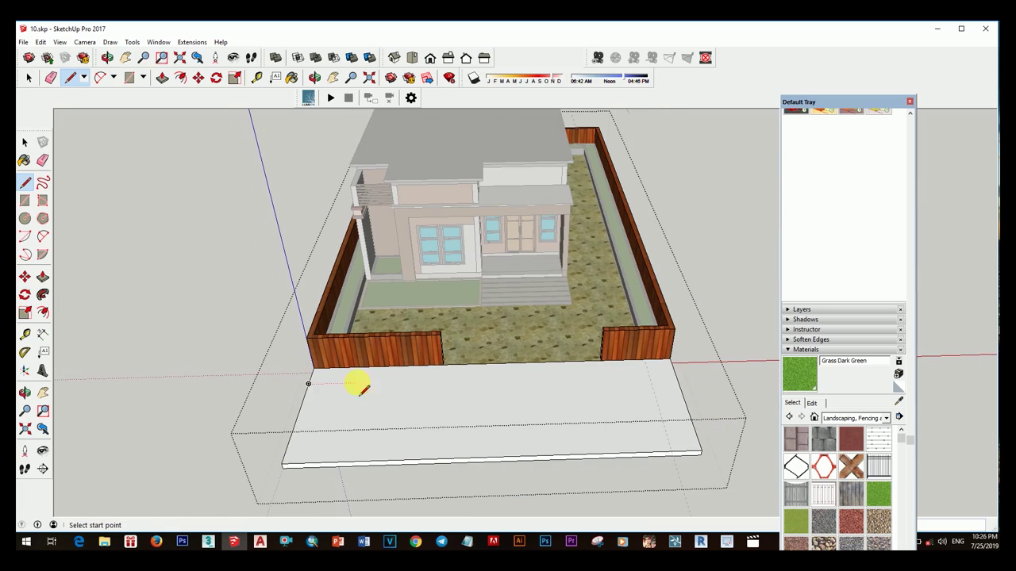
pyautogui.click(308, 384)
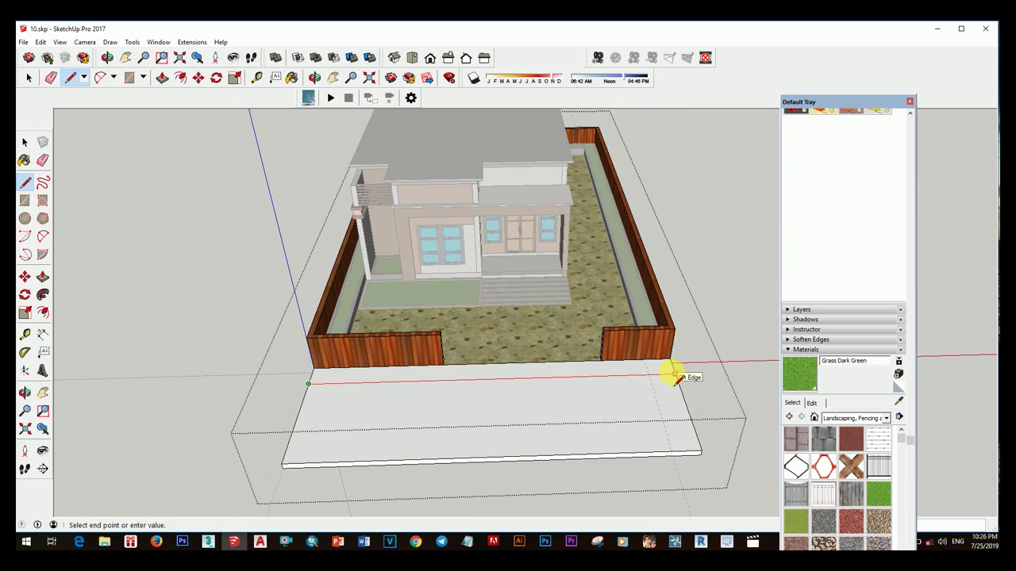
pyautogui.moveTo(679, 379)
pyautogui.mouseDown(button='middle')
pyautogui.moveTo(510, 396)
pyautogui.moveTo(544, 431)
pyautogui.moveTo(363, 402)
pyautogui.moveTo(557, 415)
pyautogui.moveTo(555, 358)
pyautogui.moveTo(482, 317)
pyautogui.mouseUp(button='middle')
pyautogui.press('space')
pyautogui.scroll(3, 354, 333)
pyautogui.scroll(2, 460, 381)
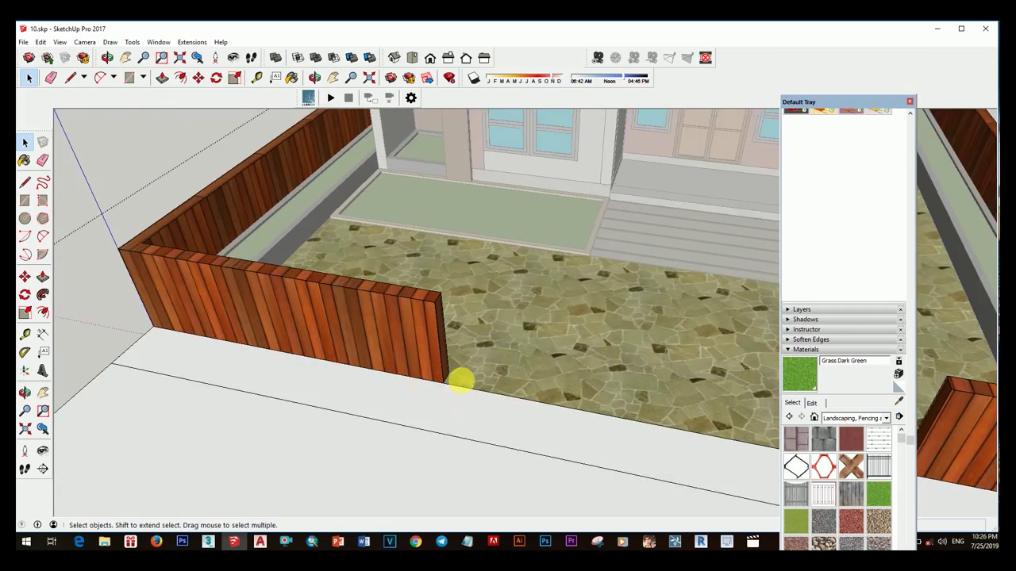
pyautogui.moveTo(461, 382)
pyautogui.mouseDown(button='middle')
pyautogui.moveTo(635, 412)
pyautogui.moveTo(675, 374)
pyautogui.moveTo(627, 313)
pyautogui.mouseUp(button='middle')
# - Draw lines from the left and right fence corners across the slab to its front edge
pyautogui.press('l')
pyautogui.click(455, 341)
pyautogui.click(437, 387)
pyautogui.press('space')
pyautogui.press('l')
pyautogui.click(619, 385)
pyautogui.click(615, 422)
pyautogui.press('space')
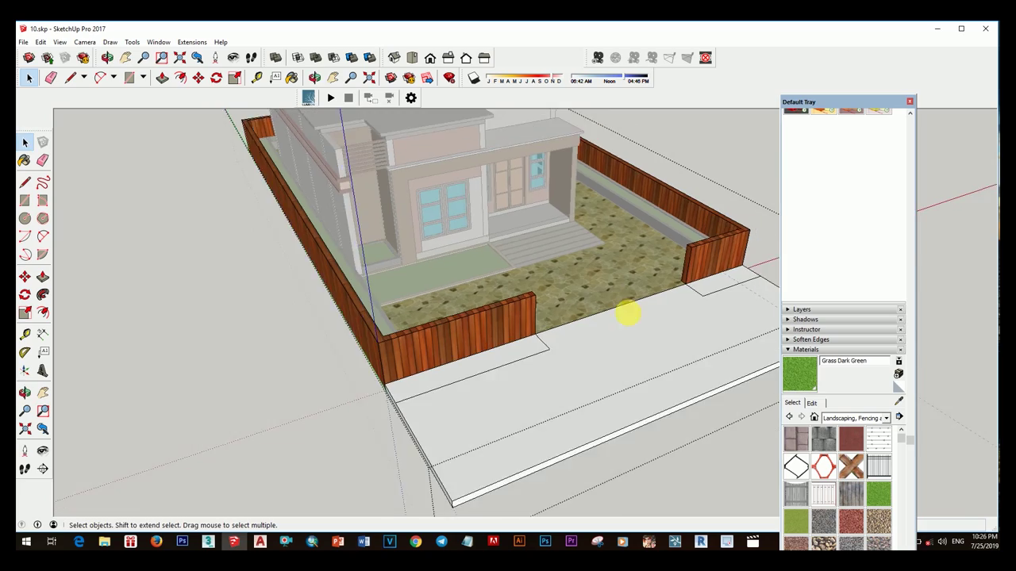
# - Push/Pull the strip beside the left fence upward into a curb
pyautogui.scroll(3, 556, 341)
pyautogui.scroll(2, 516, 357)
pyautogui.press('p')
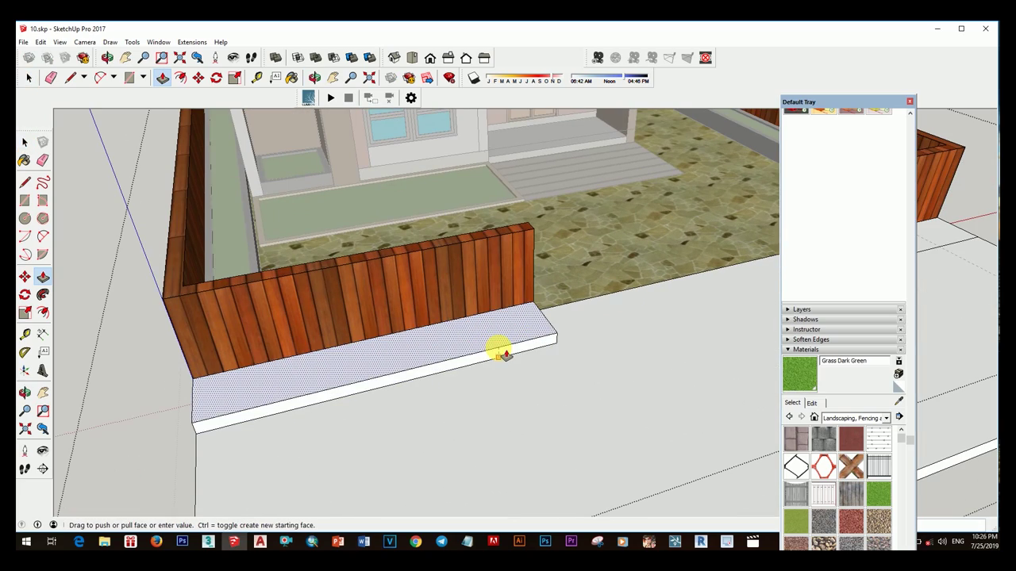
pyautogui.moveTo(499, 367); pyautogui.dragTo(712, 301, button='middle')
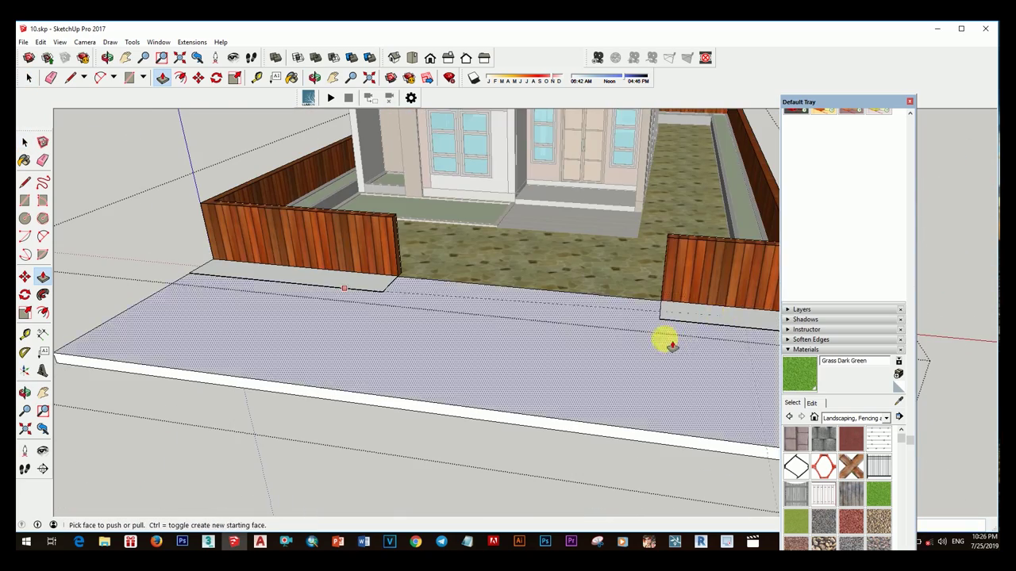
pyautogui.press('space')
pyautogui.moveTo(664, 340)
pyautogui.mouseDown(button='middle')
pyautogui.moveTo(607, 300)
pyautogui.moveTo(508, 381)
pyautogui.moveTo(675, 395)
pyautogui.moveTo(778, 369)
pyautogui.moveTo(545, 344)
pyautogui.moveTo(616, 351)
pyautogui.moveTo(680, 306)
pyautogui.moveTo(489, 325)
pyautogui.moveTo(534, 357)
pyautogui.mouseUp(button='middle')
# - Paint the curb strips with the Grass Dark Green material
pyautogui.click(798, 371)
pyautogui.press('space')
pyautogui.scroll(3, 536, 366)
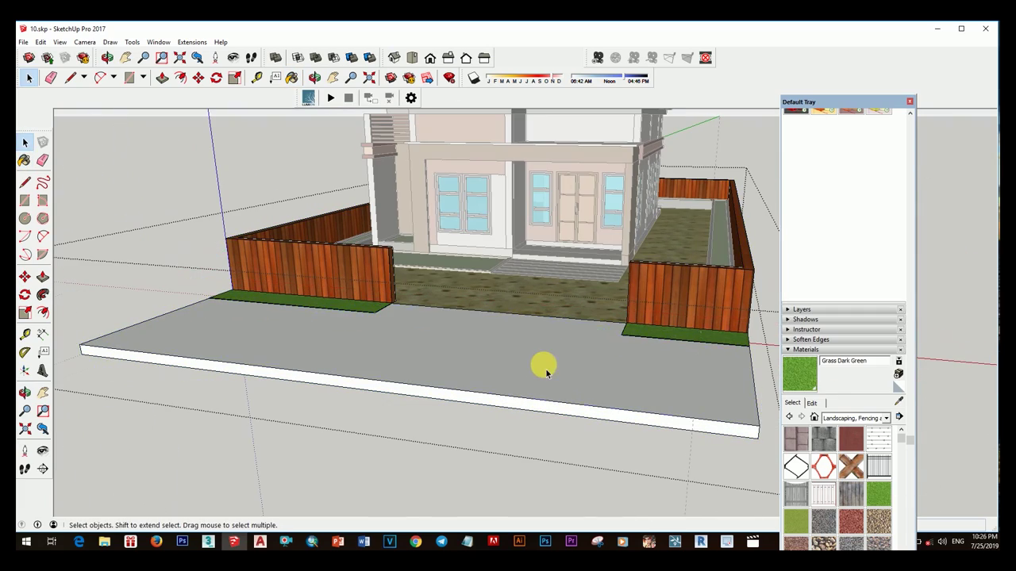
# - Push/Pull the front slab to adjust its thickness, then view the house from the front
pyautogui.press('p')
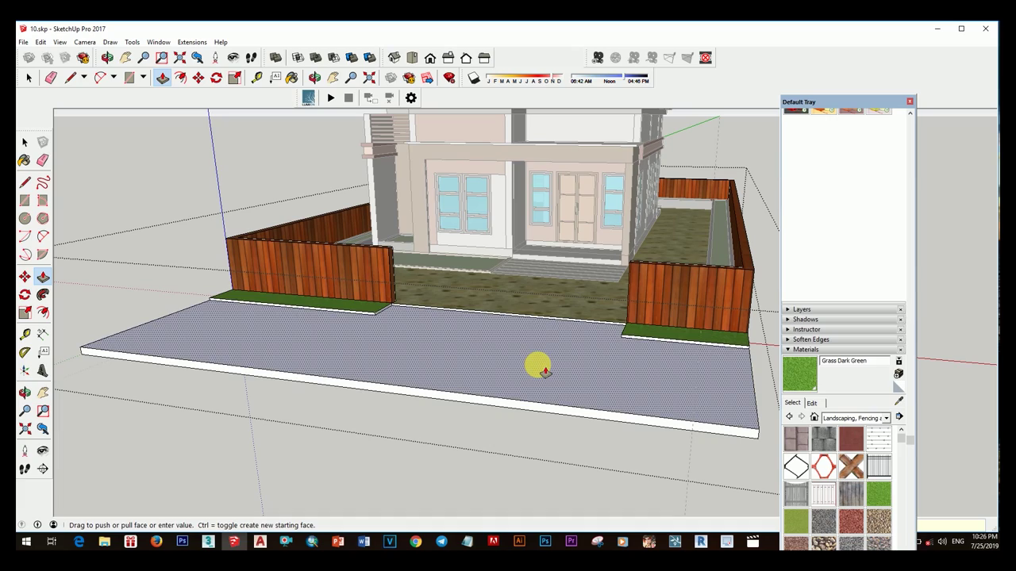
pyautogui.click(544, 371)
pyautogui.click(561, 370)
pyautogui.press('space')
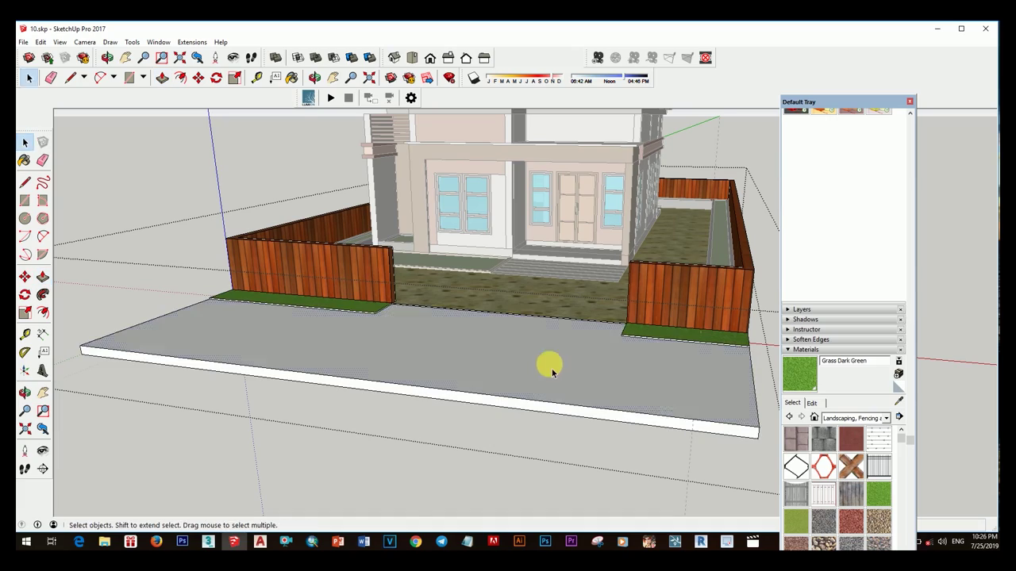
pyautogui.moveTo(549, 363)
pyautogui.mouseDown(button='middle')
pyautogui.moveTo(709, 313)
pyautogui.moveTo(585, 385)
pyautogui.moveTo(489, 350)
pyautogui.moveTo(587, 352)
pyautogui.moveTo(596, 385)
pyautogui.moveTo(539, 419)
pyautogui.moveTo(583, 423)
pyautogui.moveTo(447, 367)
pyautogui.moveTo(526, 351)
pyautogui.moveTo(578, 355)
pyautogui.moveTo(515, 326)
pyautogui.moveTo(551, 338)
pyautogui.moveTo(415, 351)
pyautogui.moveTo(611, 337)
pyautogui.moveTo(585, 318)
pyautogui.moveTo(449, 386)
pyautogui.moveTo(551, 354)
pyautogui.mouseUp(button='middle')
pyautogui.scroll(3, 487, 385)
pyautogui.scroll(-2, 462, 332)
pyautogui.moveTo(462, 331); pyautogui.dragTo(532, 313, button='middle')
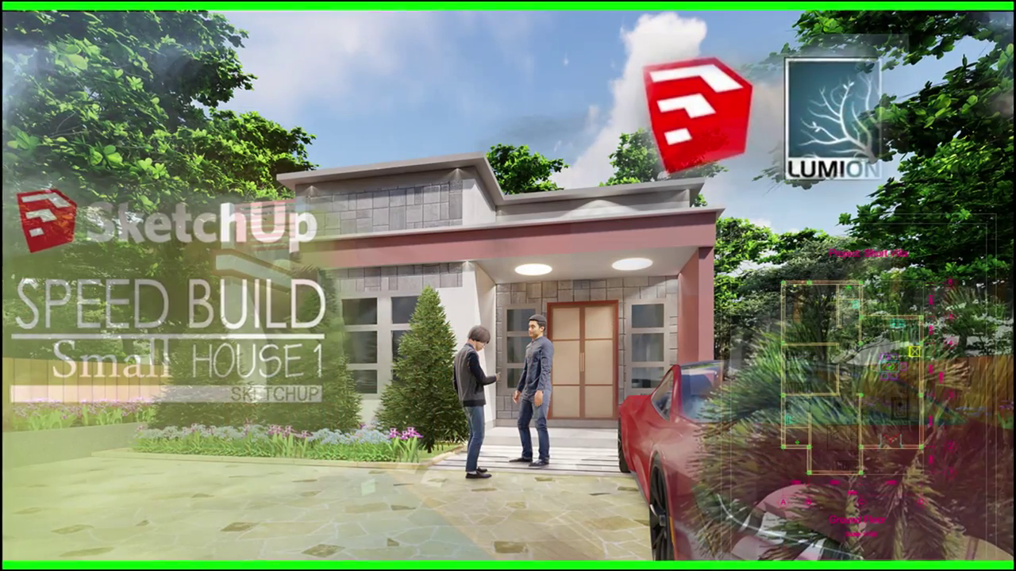